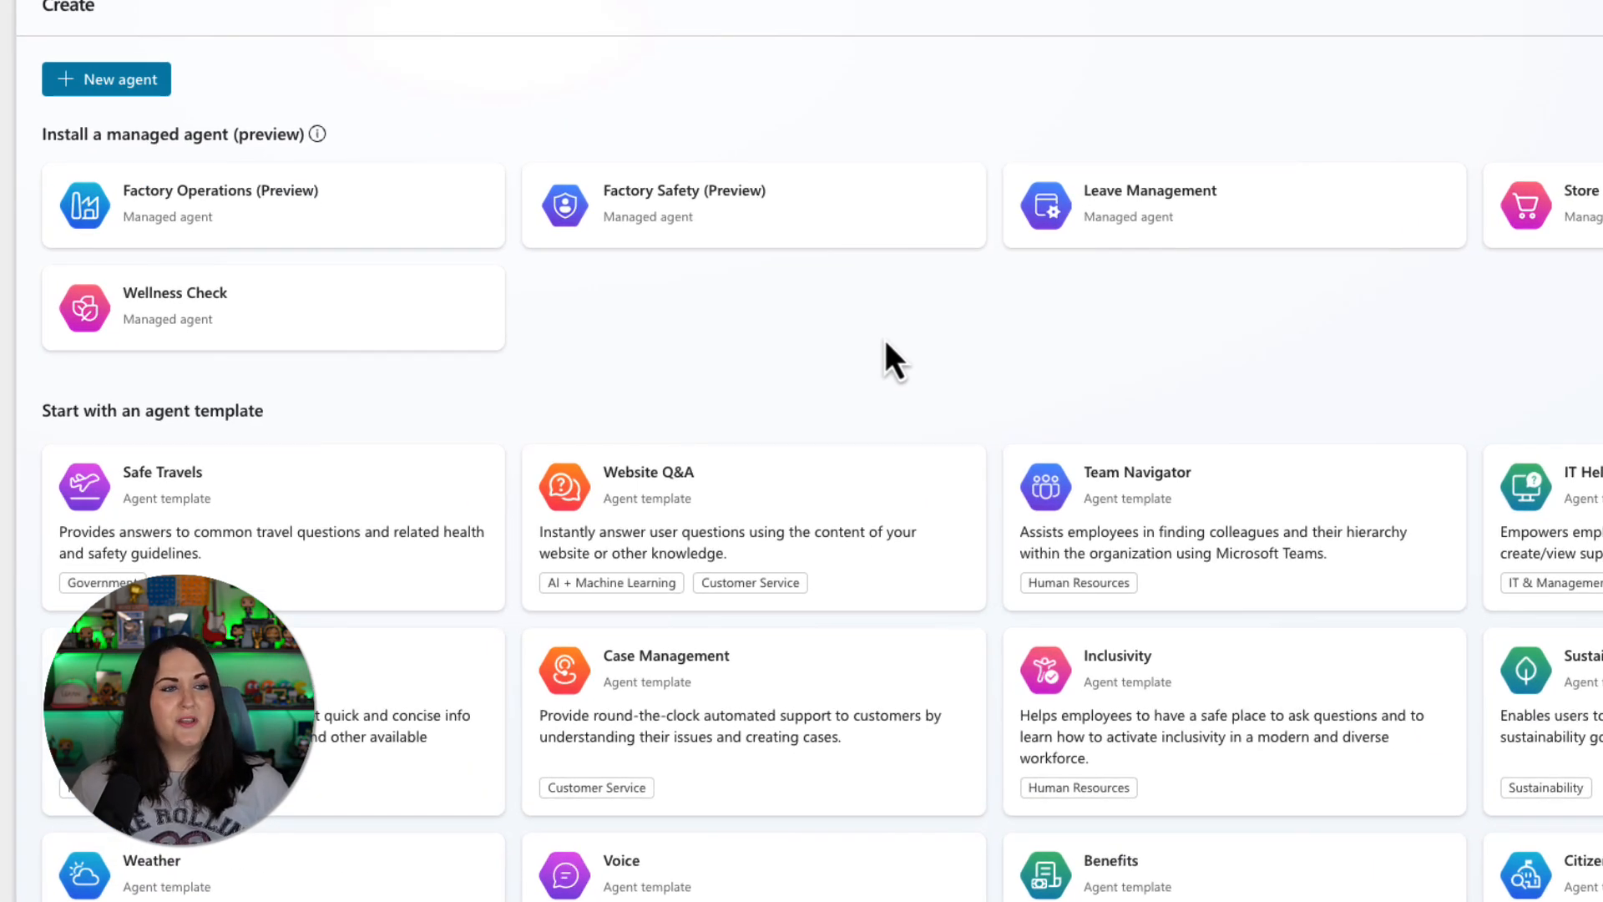
Start a new agent from the Website Q&A template and review its description and instructions.
click(948, 512)
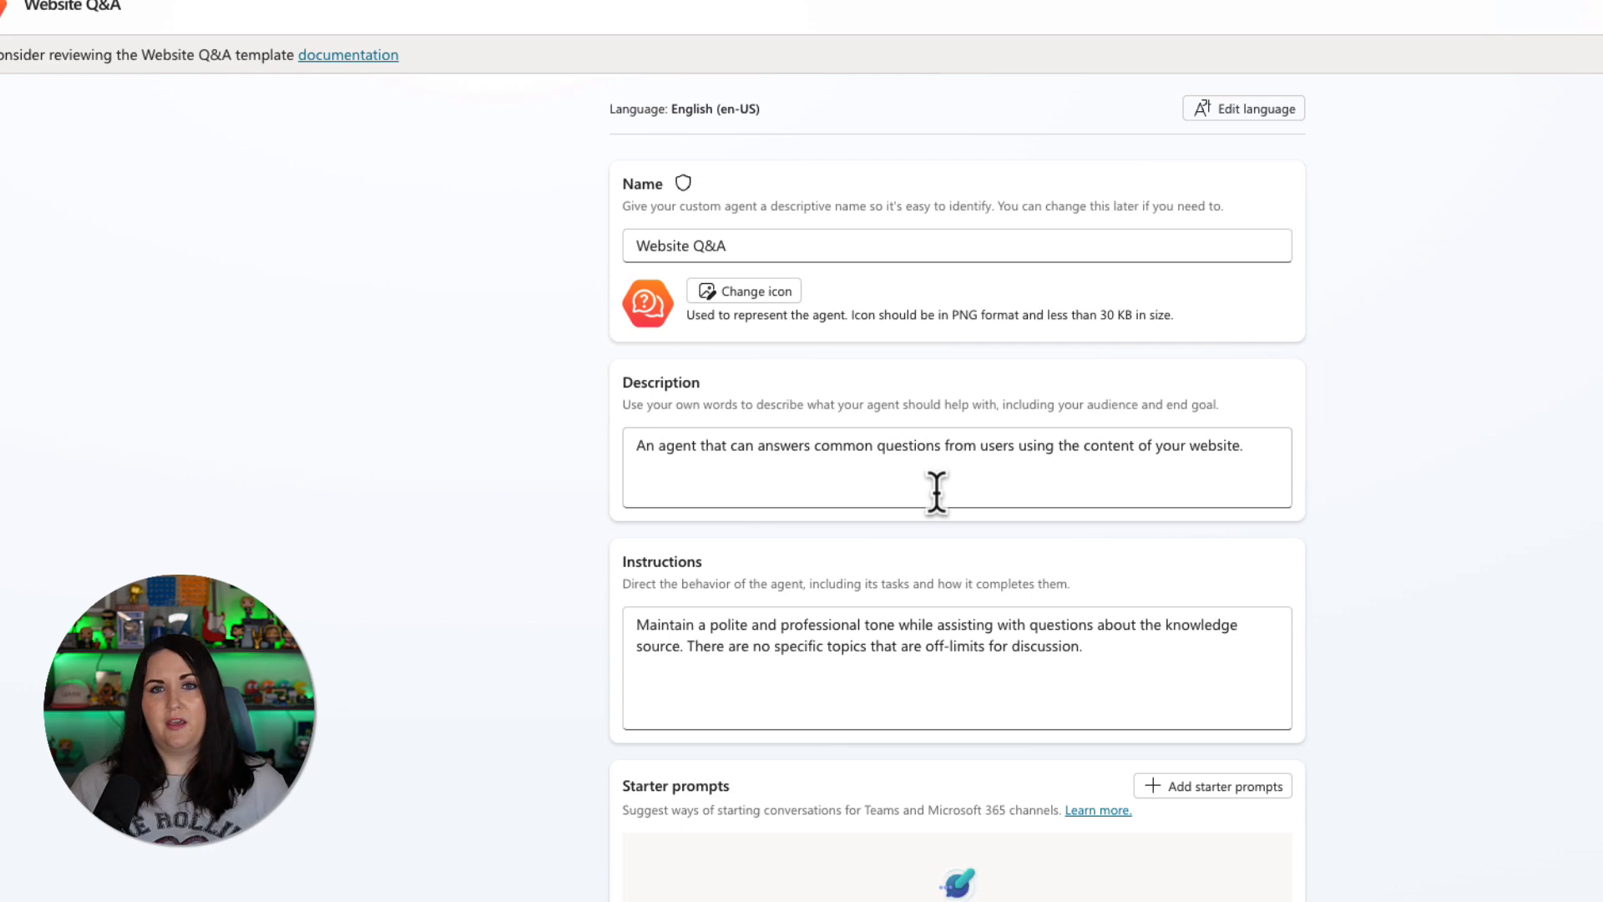
click(937, 490)
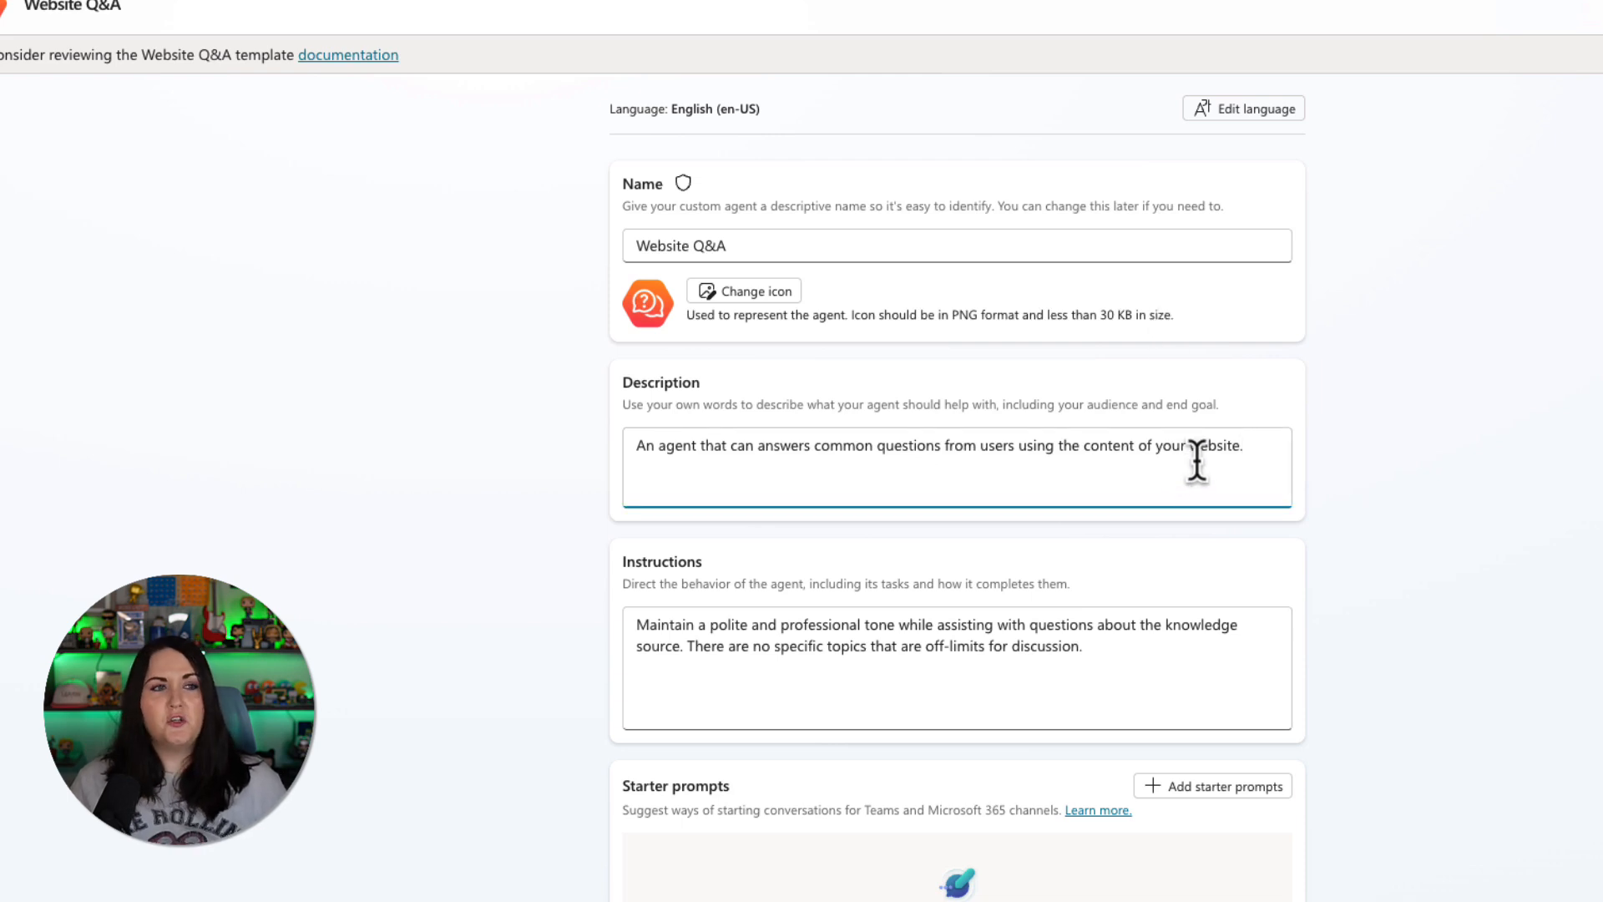
click(1203, 656)
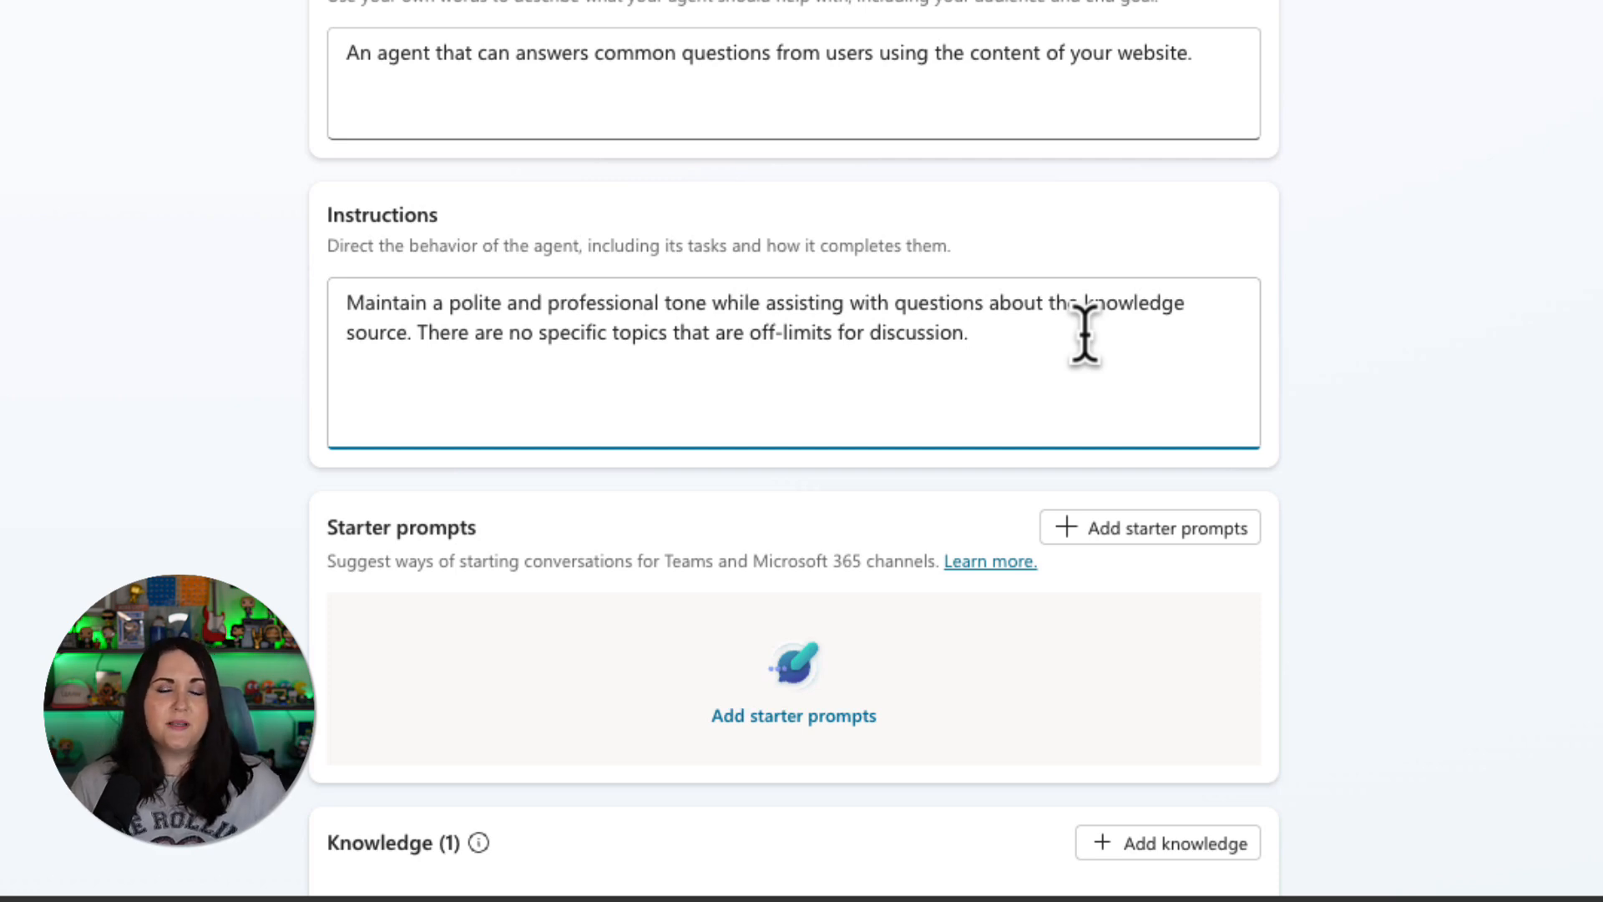
Examine the template's Microsoft knowledge source and the knowledge source types that can be added to the agent.
click(1411, 492)
scroll(1411, 492, down, 2)
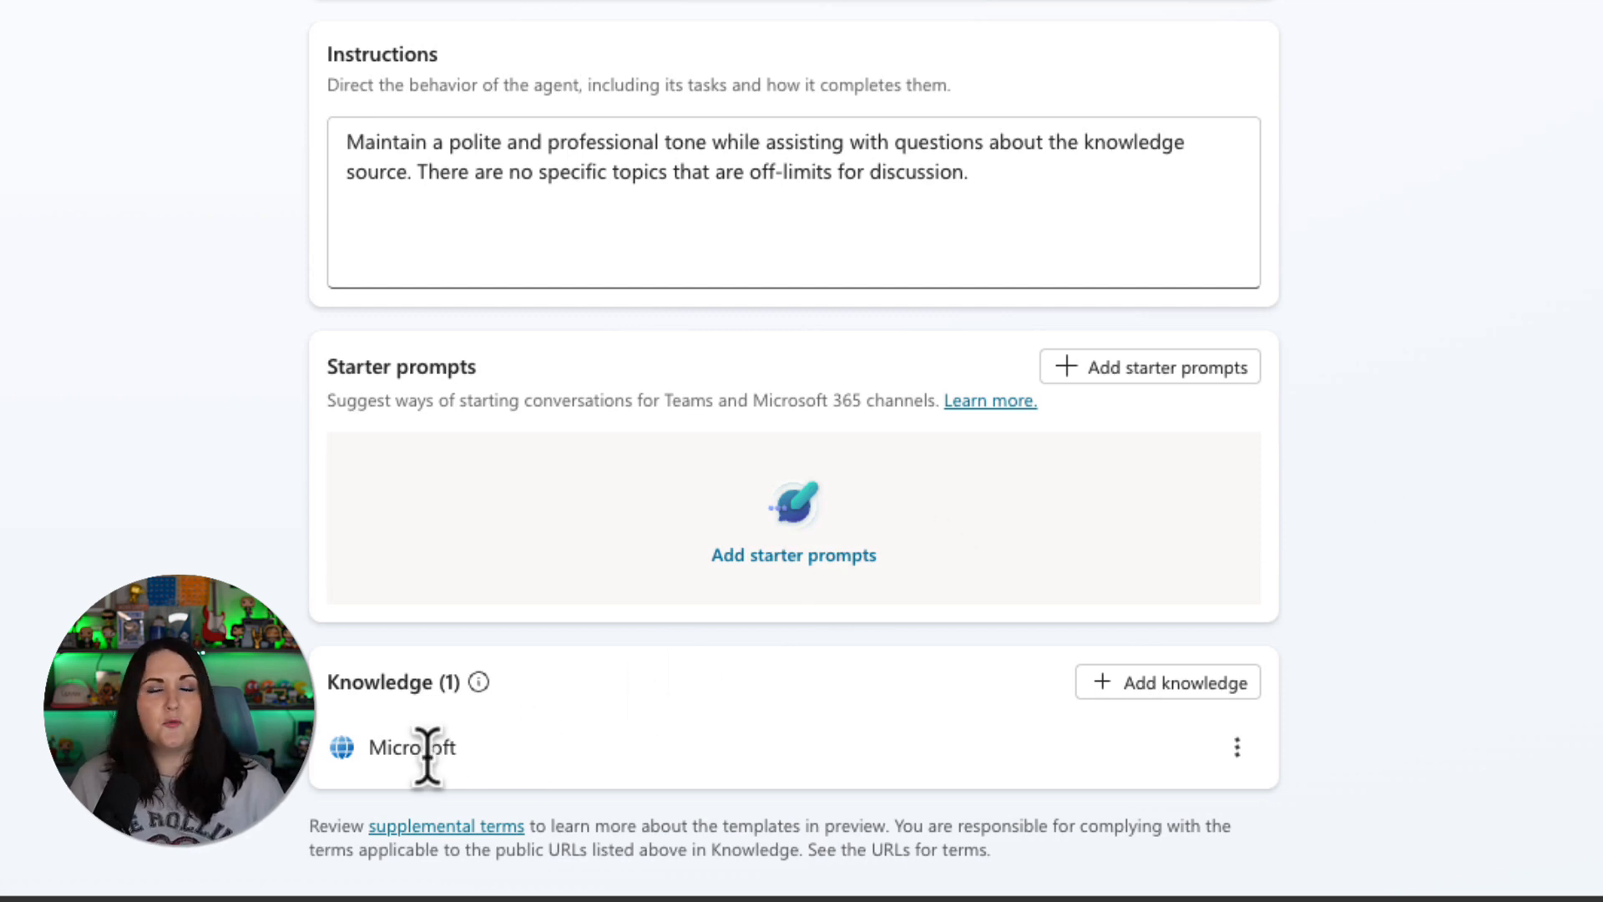
click(1239, 754)
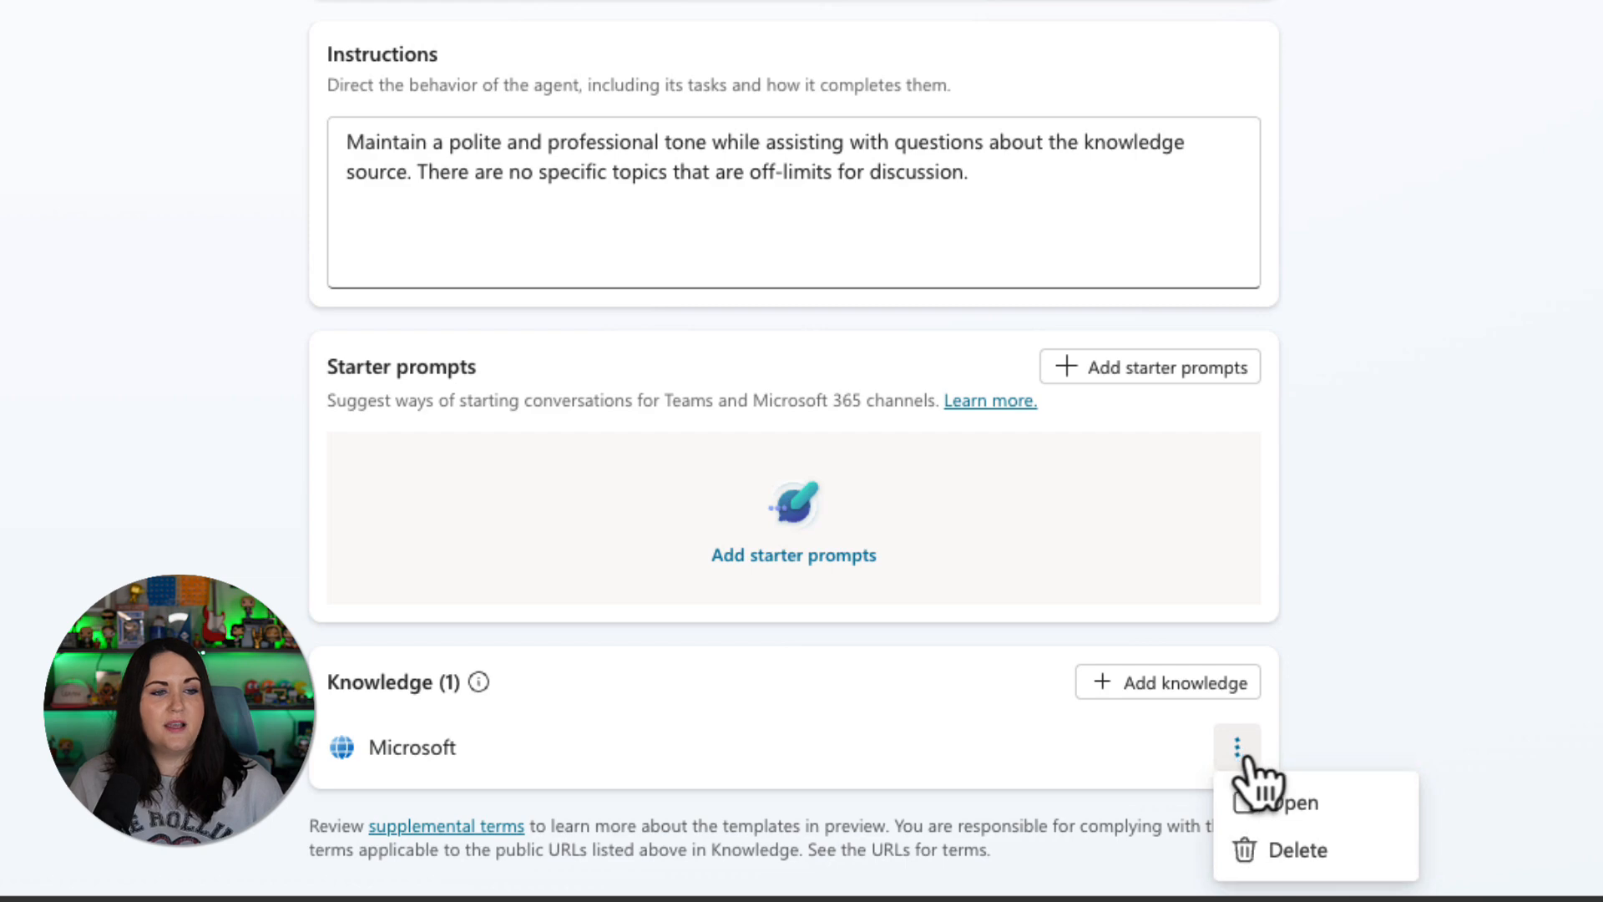
click(1291, 806)
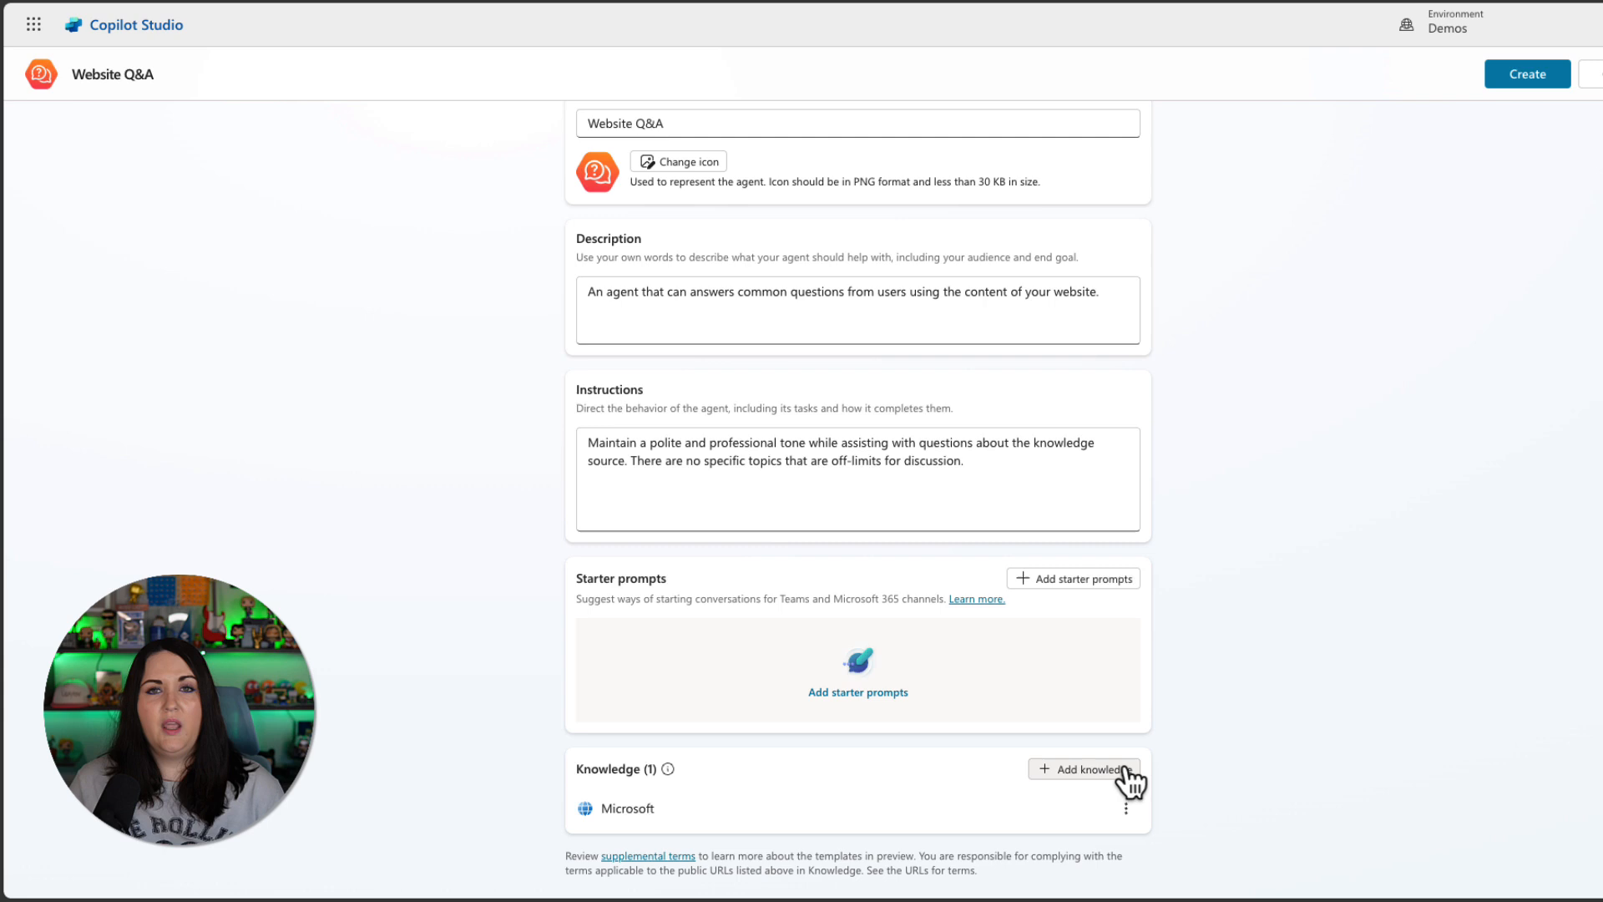
click(1125, 769)
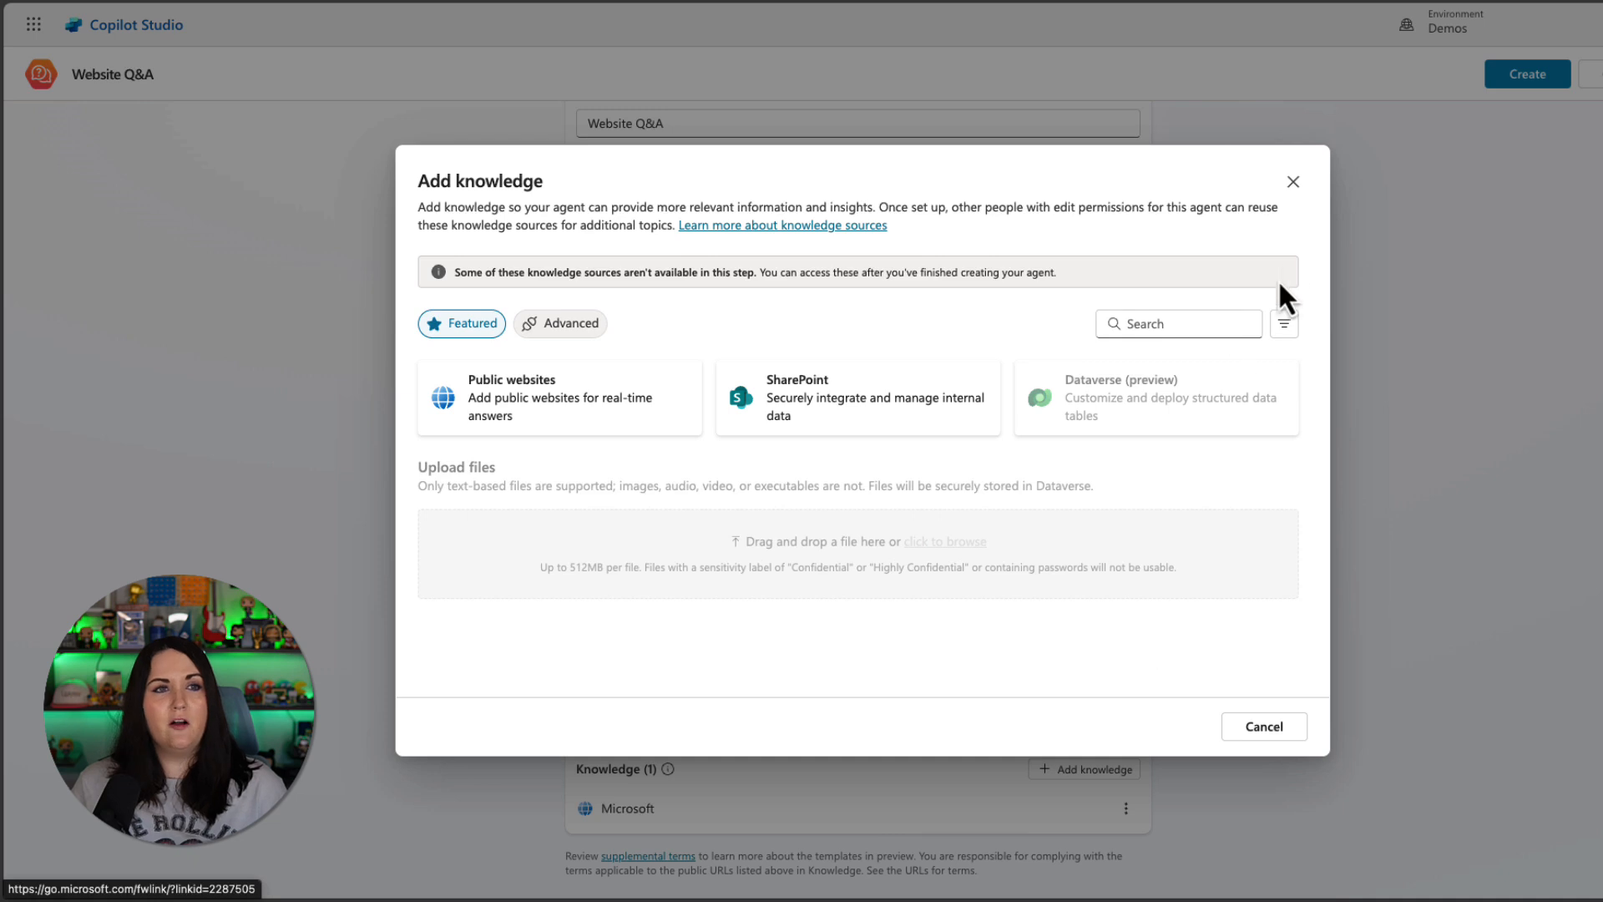
click(1294, 183)
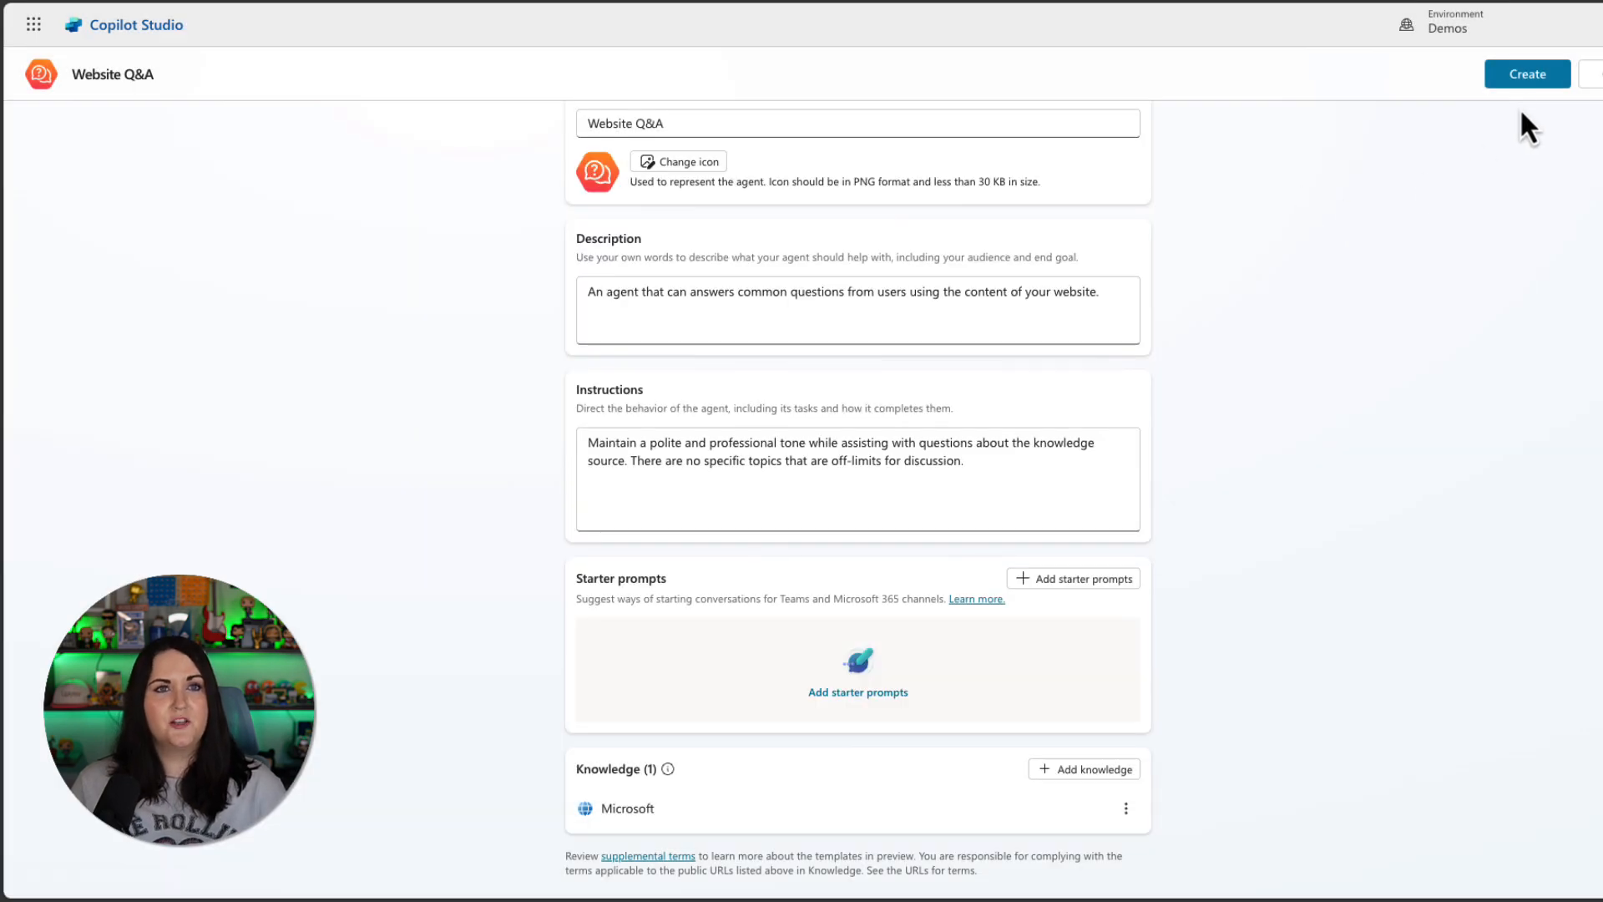
Create the Website Q&A agent and look over its overview page, hiding and reshowing the test chat.
click(1533, 80)
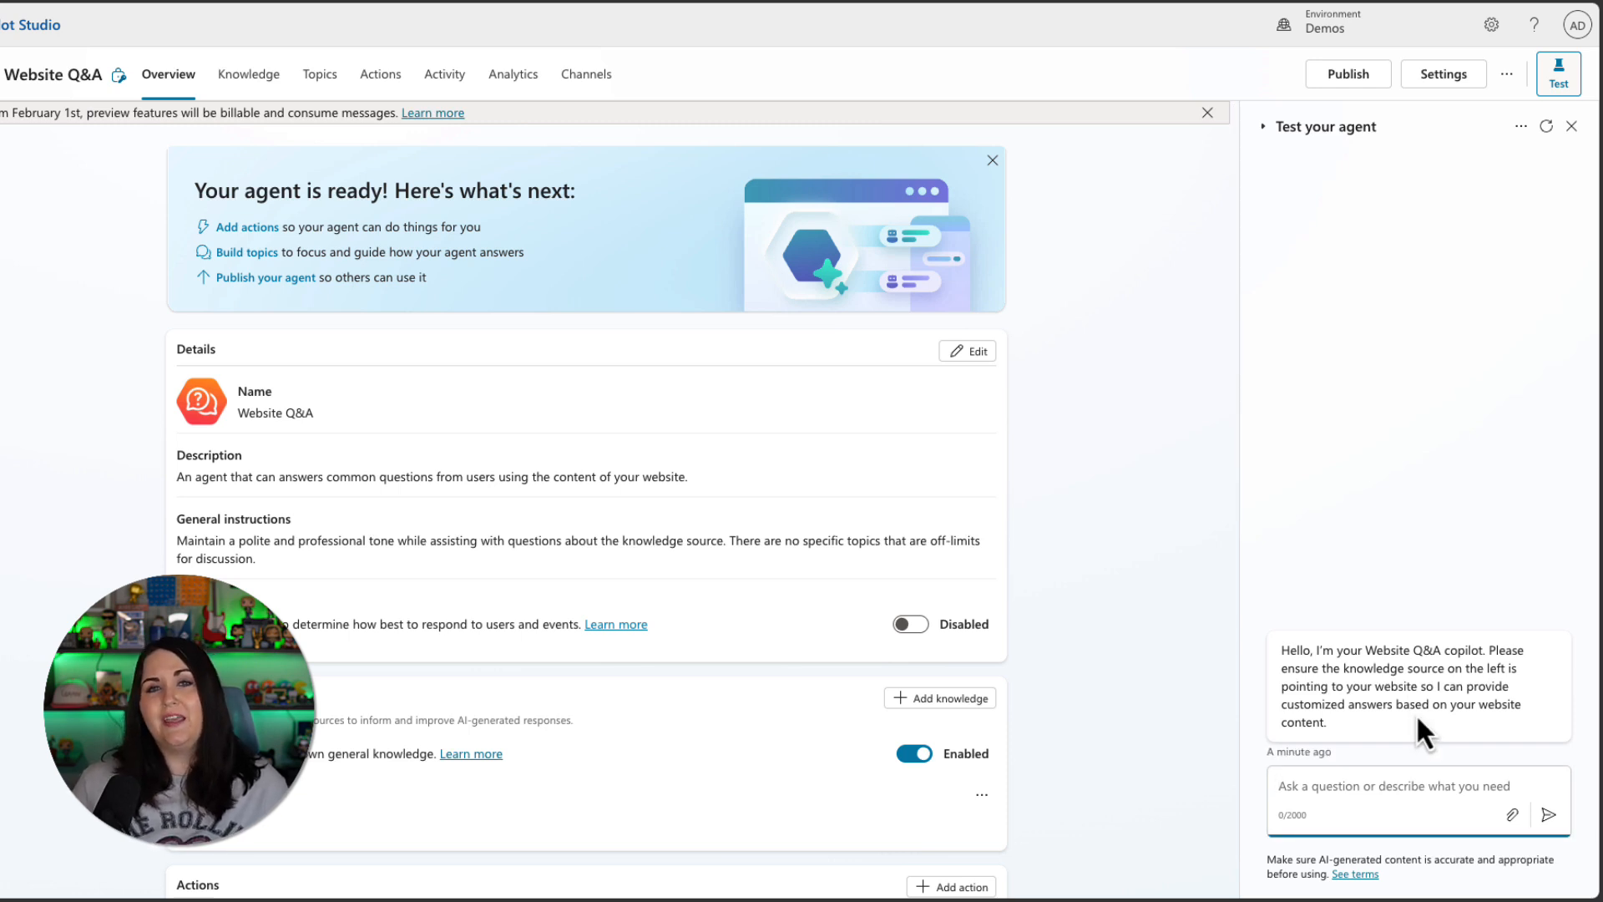
scroll(903, 598, down, 5)
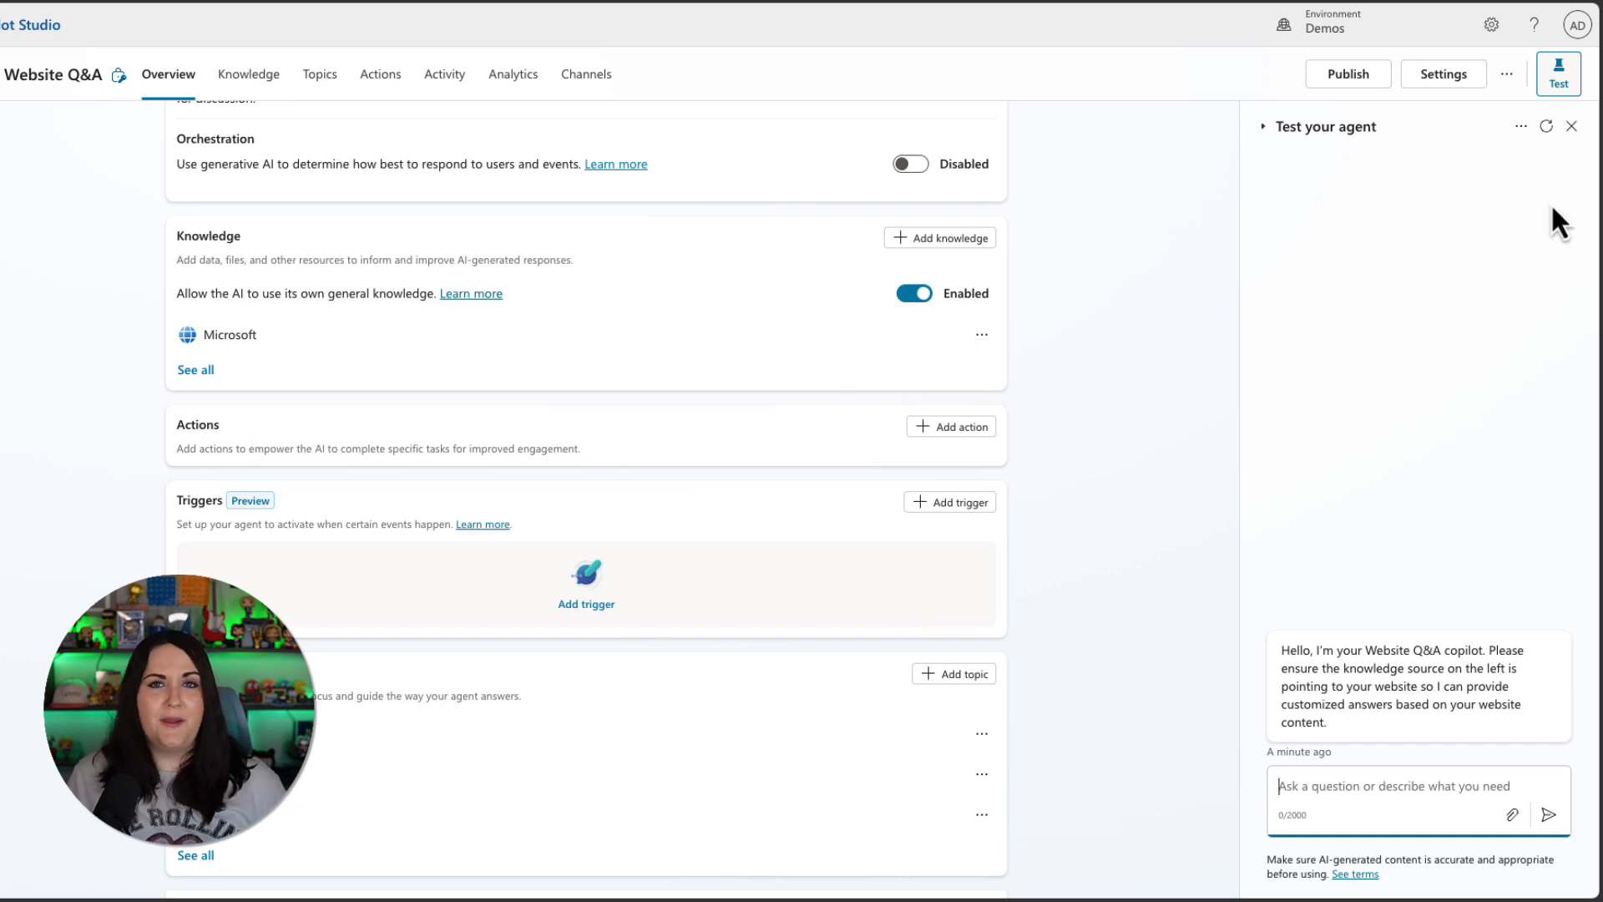
click(1568, 93)
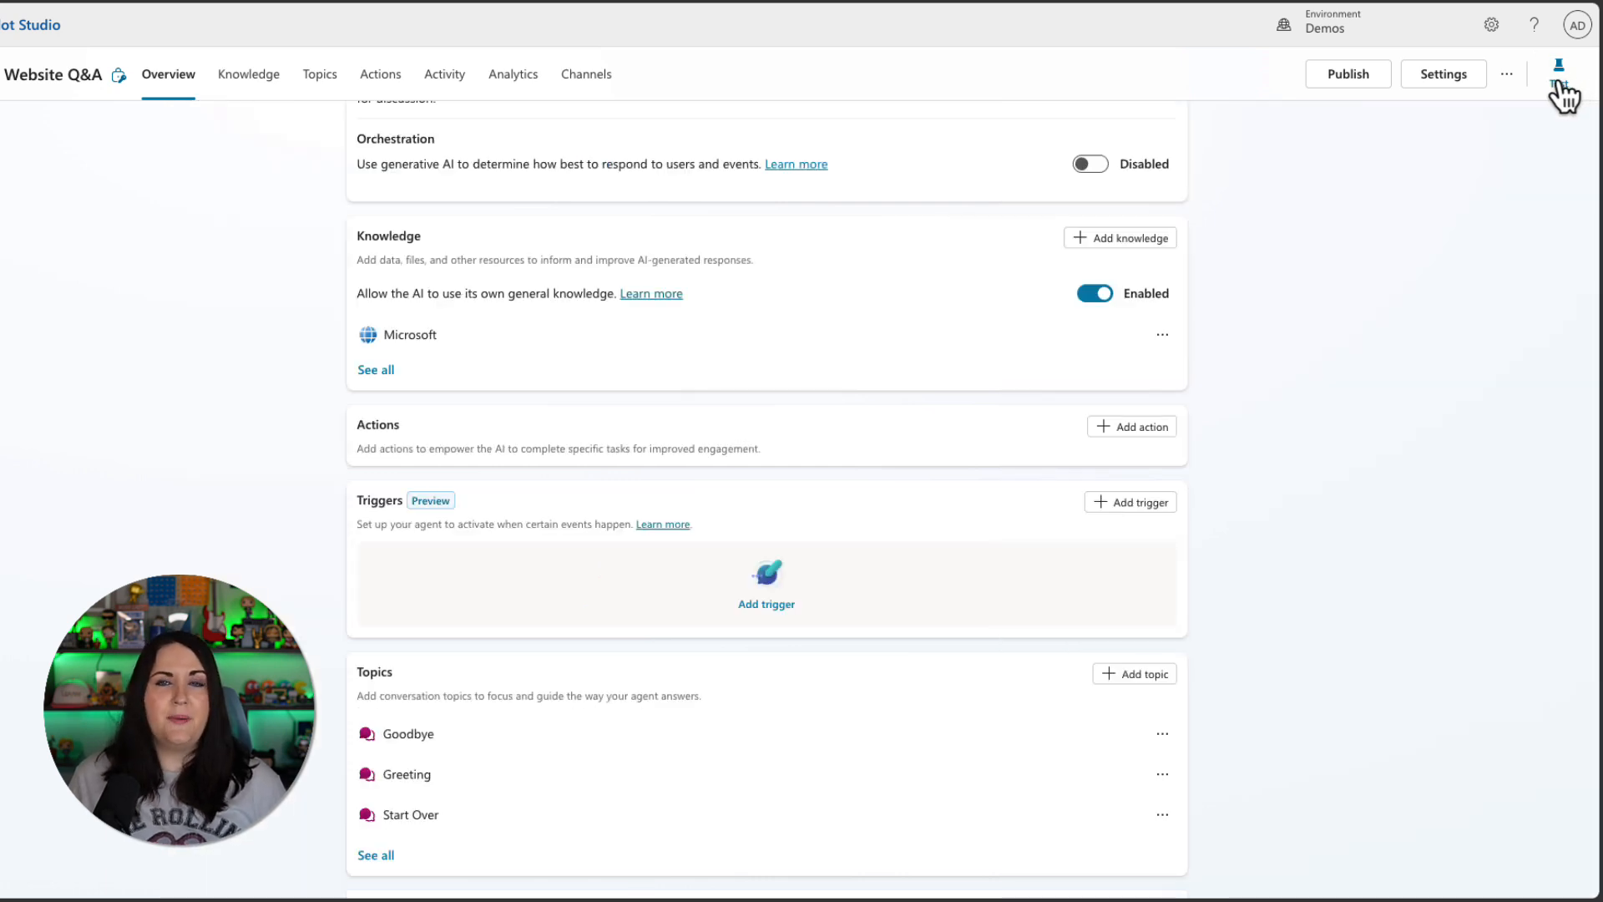
click(1557, 85)
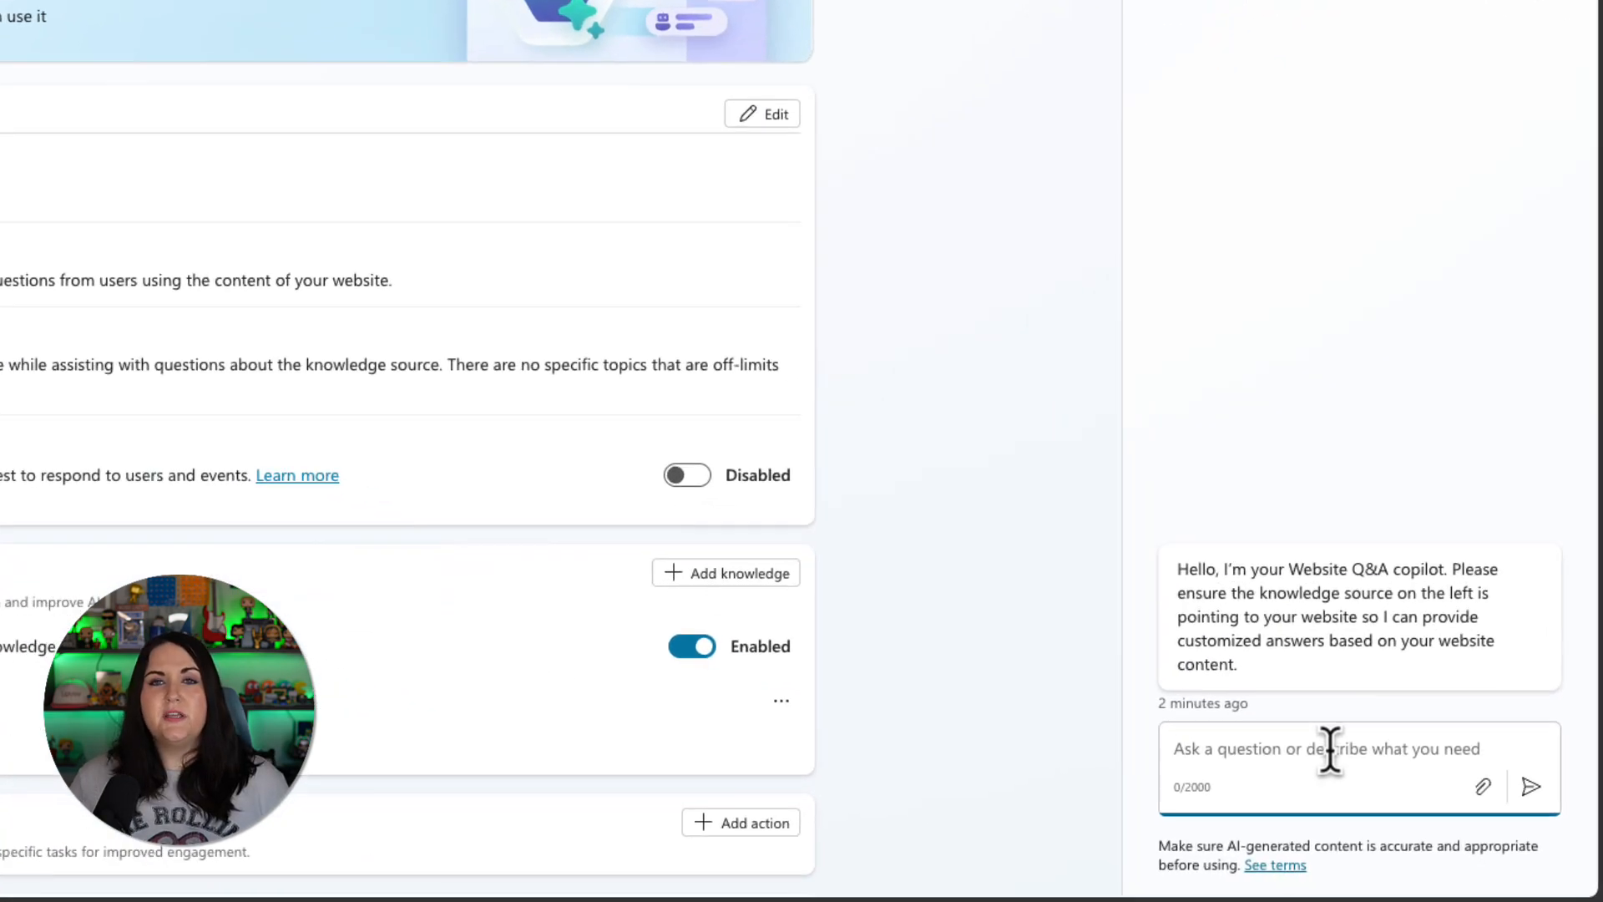
Ask the agent "What is Copilot Studio?" in the test chat and open the first citation in its answer.
text(What is Copilot Studio?)
key(Return)
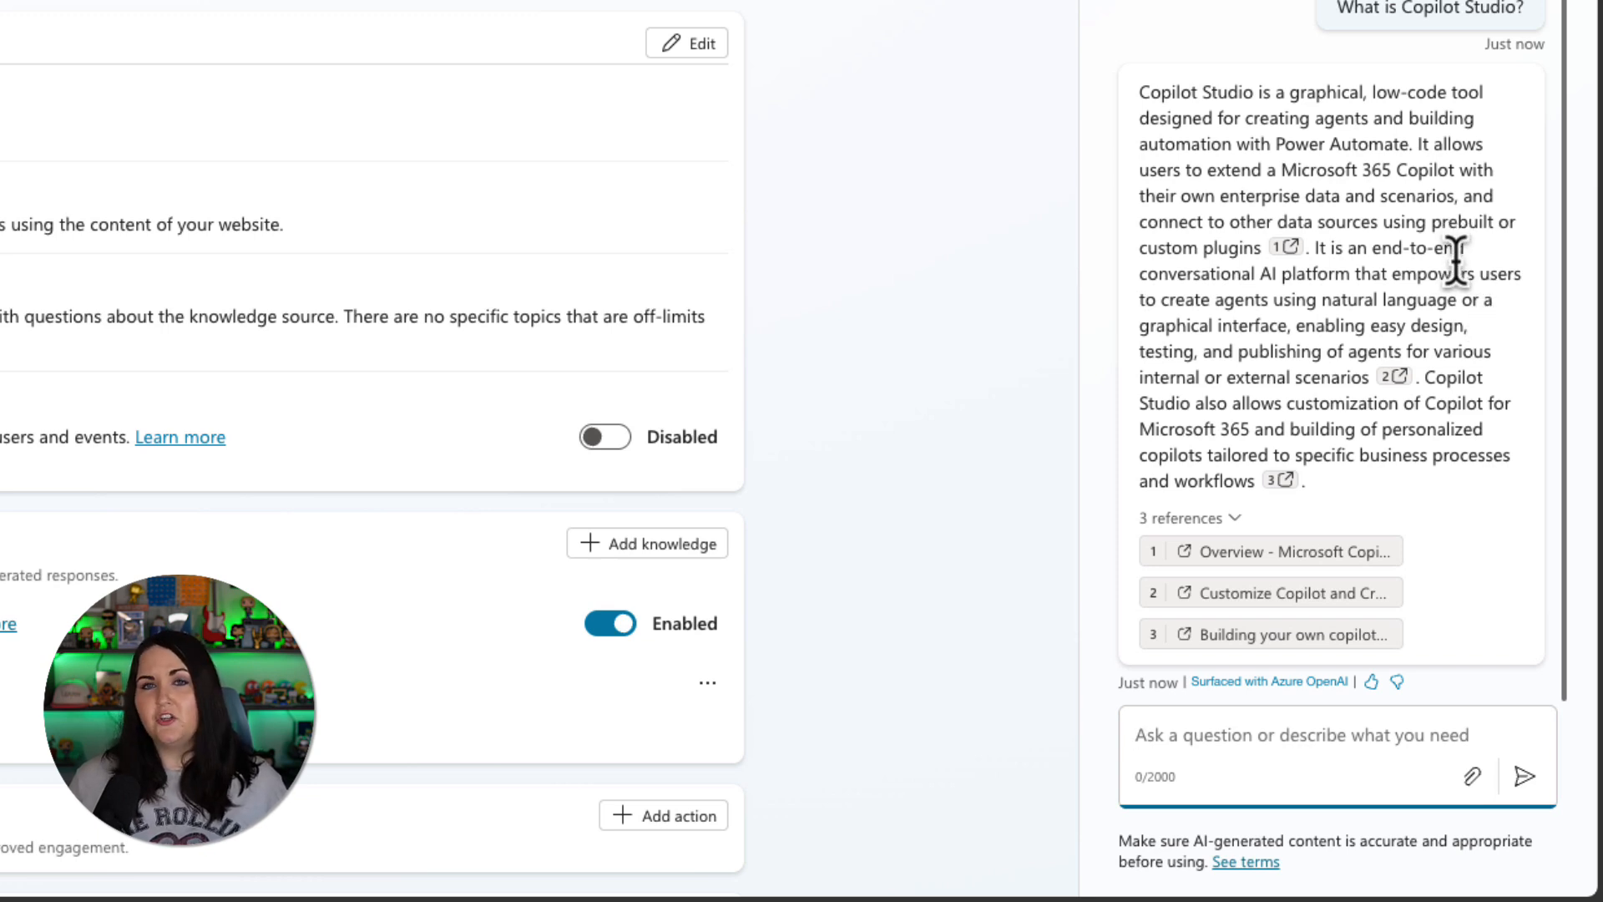
click(1290, 249)
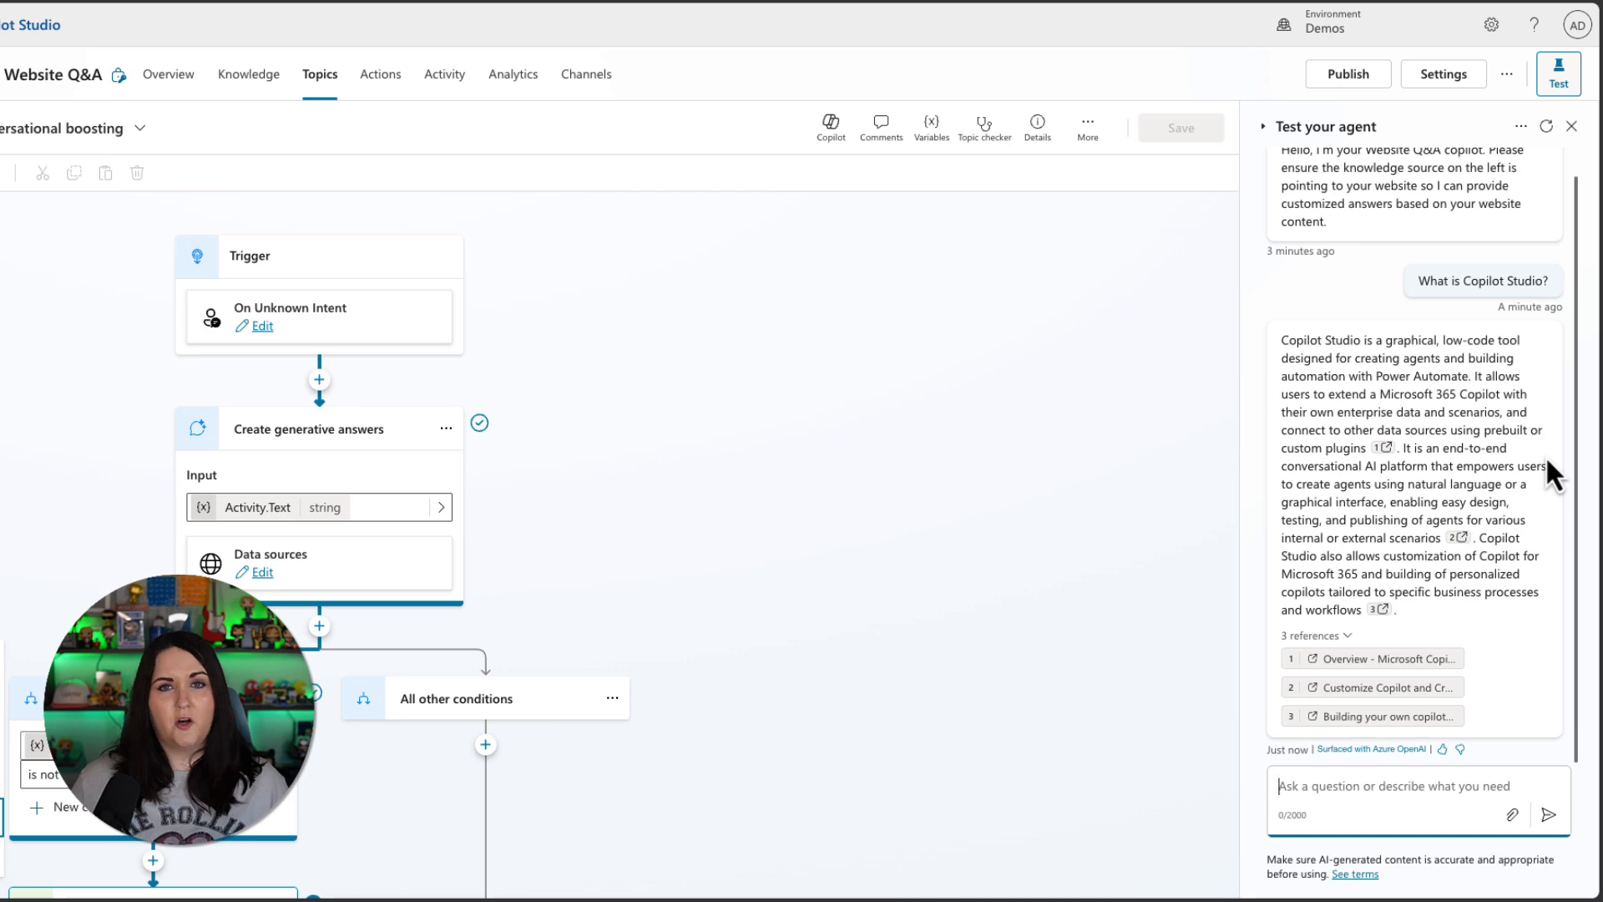
Publish the Website Q&A agent and confirm the publication.
click(1344, 75)
click(849, 498)
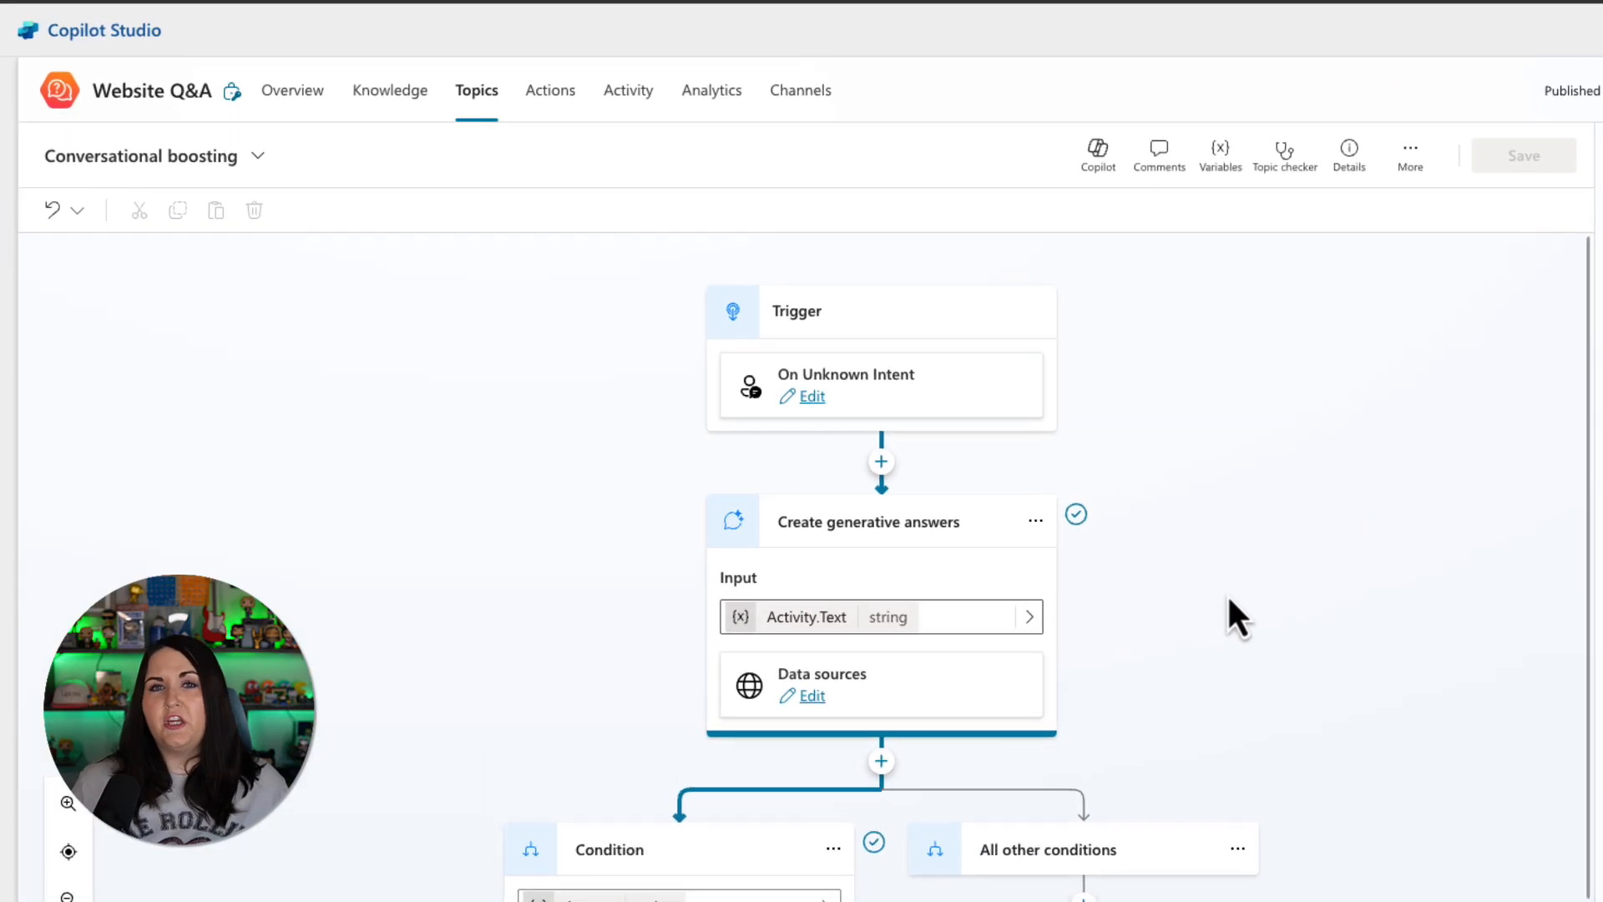
View the agent's available channels and check the Custom website channel's details.
click(803, 103)
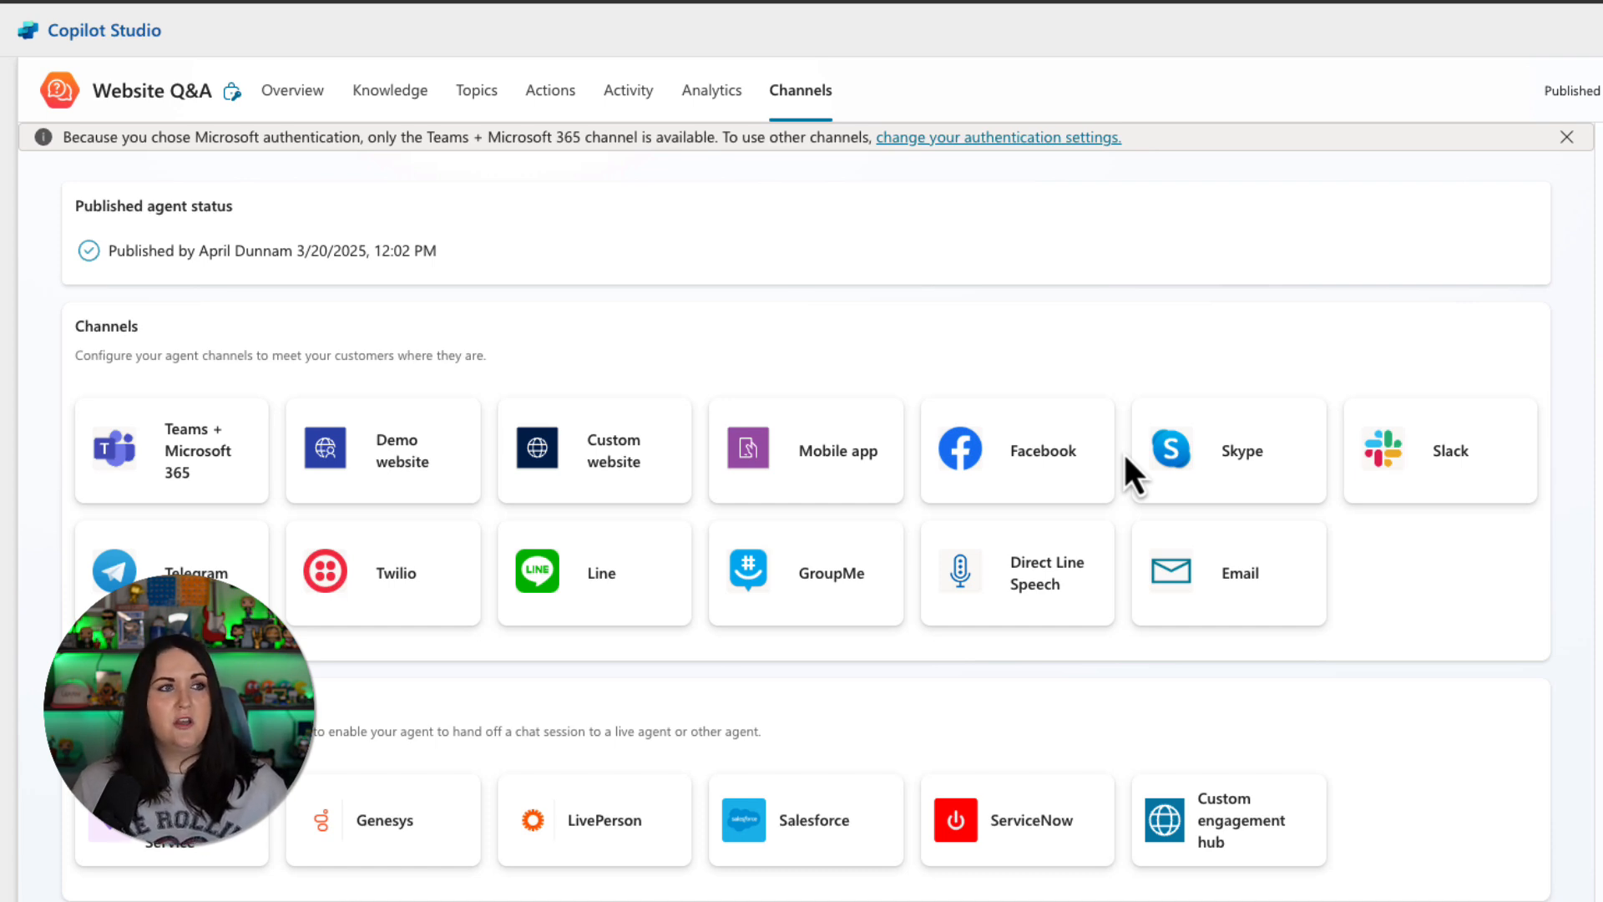
click(616, 457)
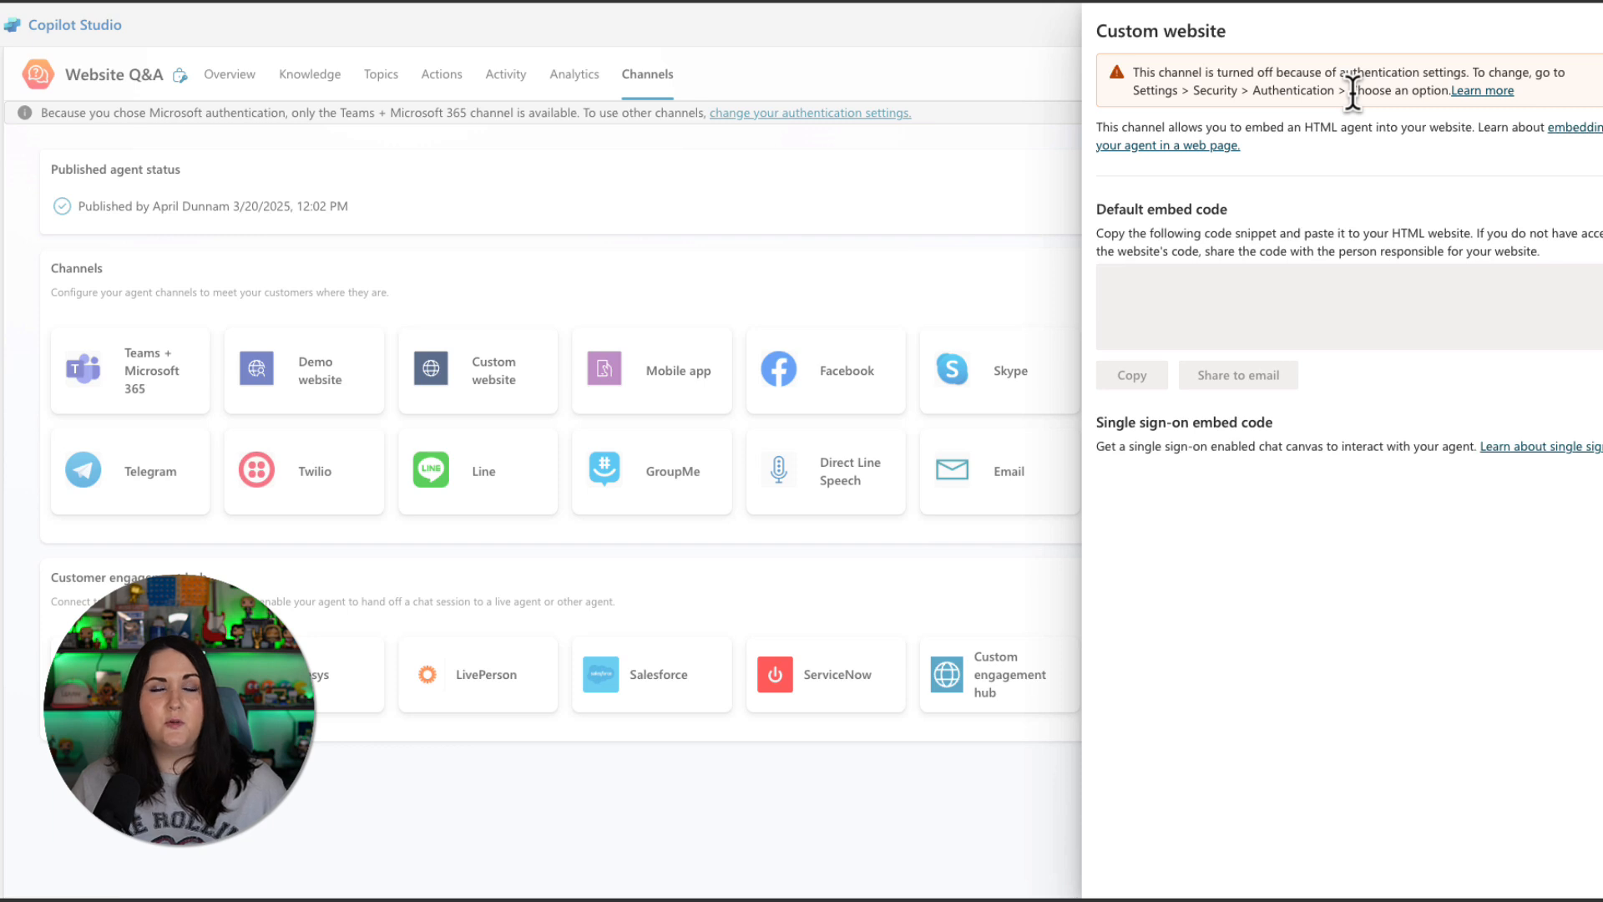
click(871, 321)
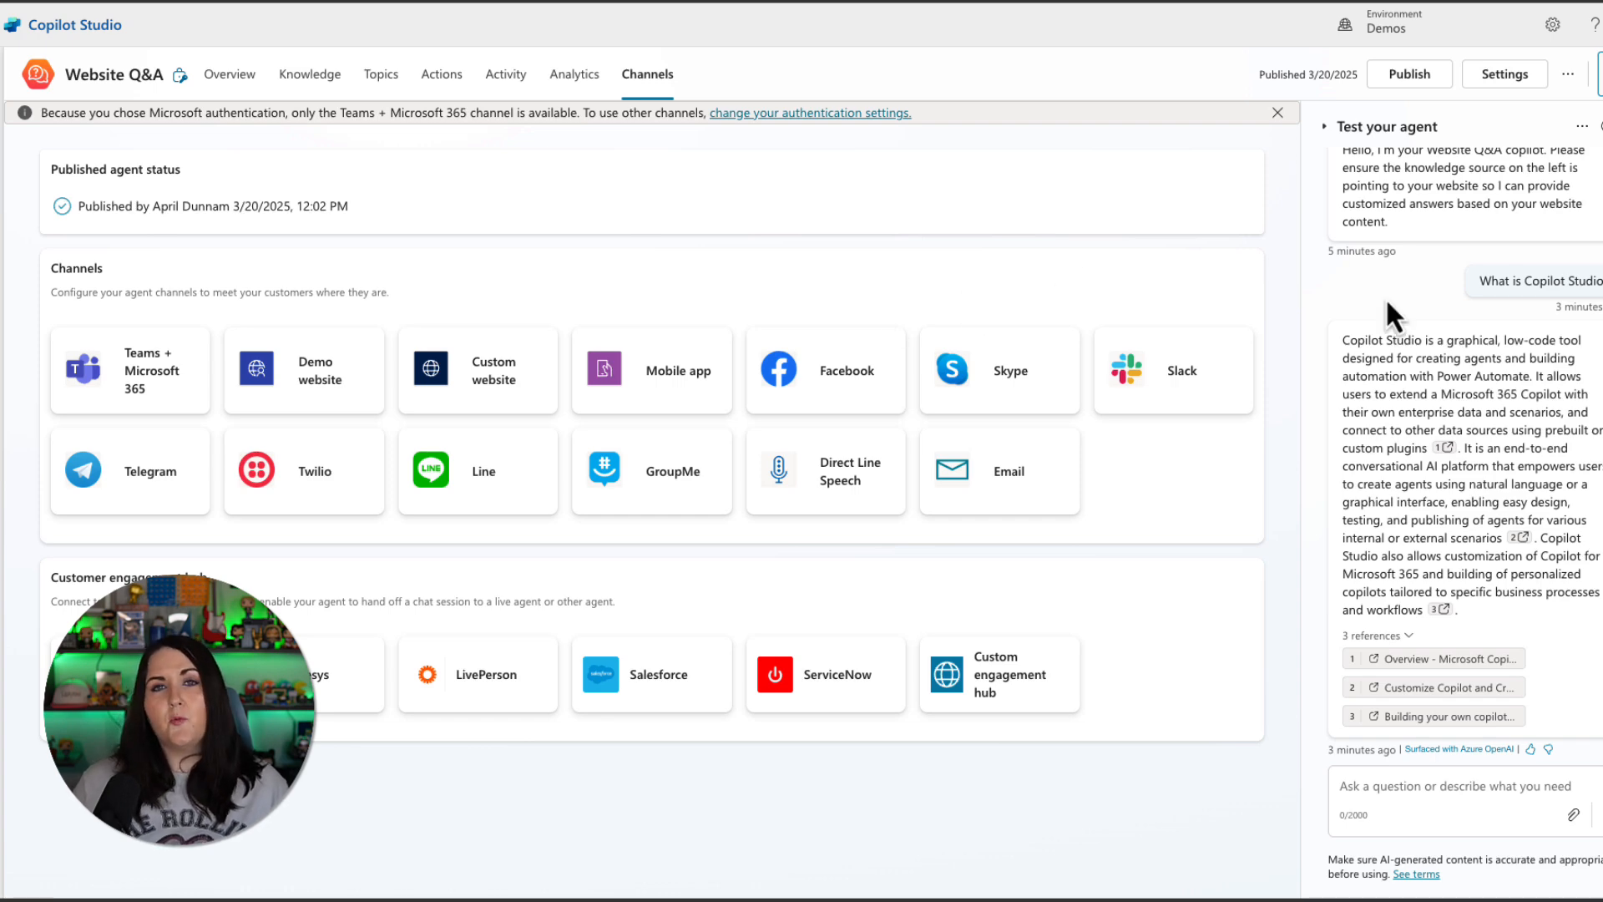
Open the agent's authentication security settings and examine the service providers offered for manual authentication.
click(1528, 79)
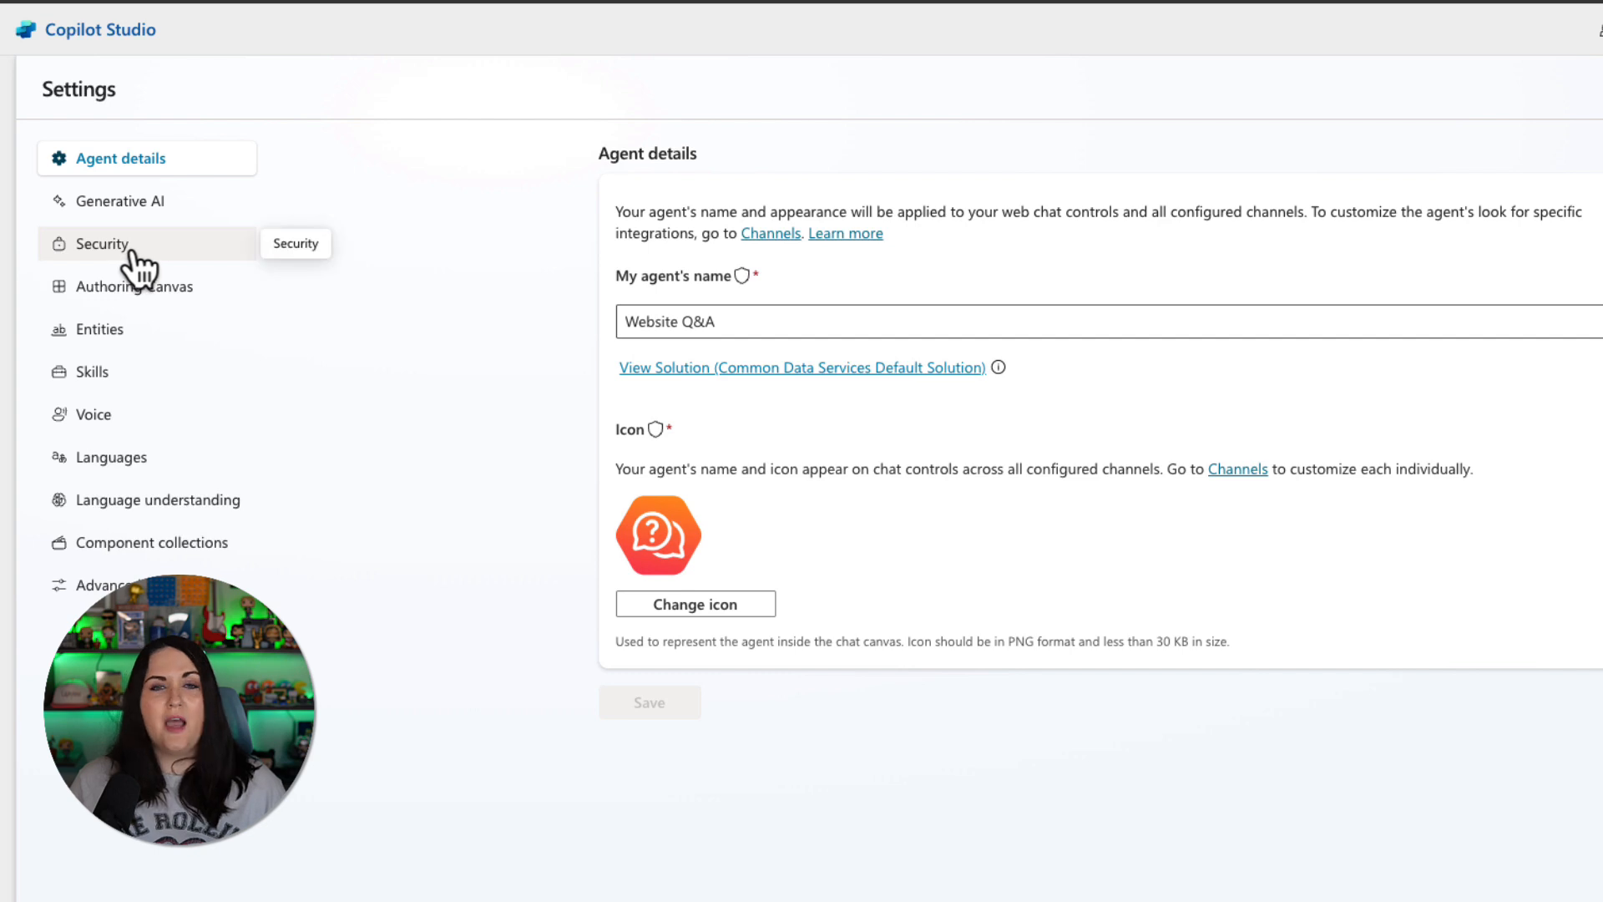
click(131, 252)
click(663, 202)
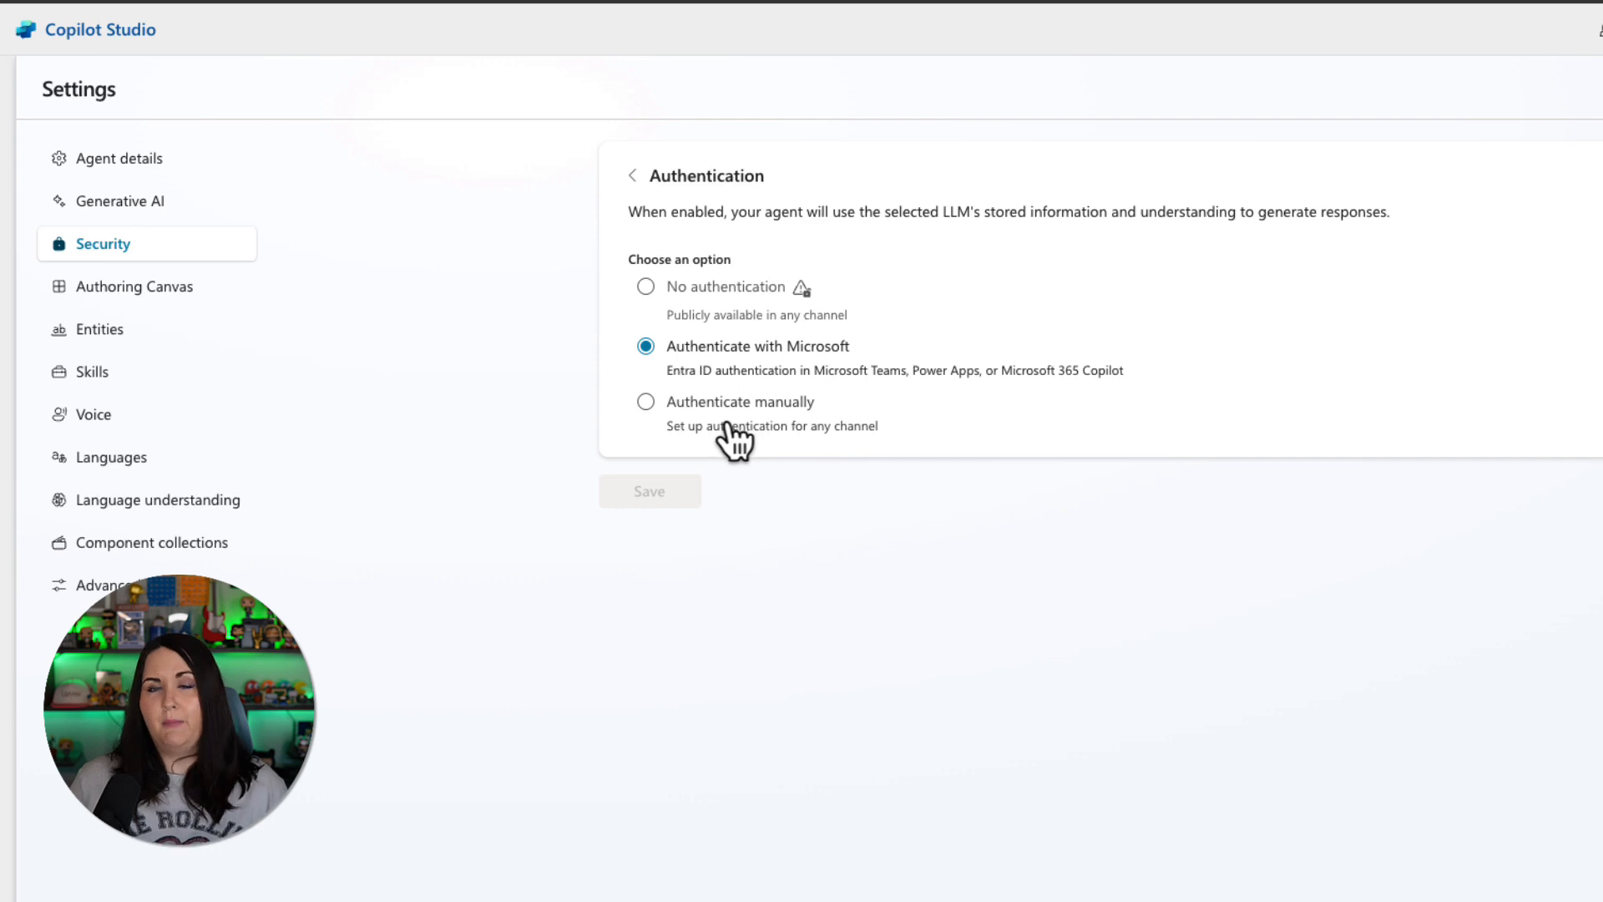
click(656, 415)
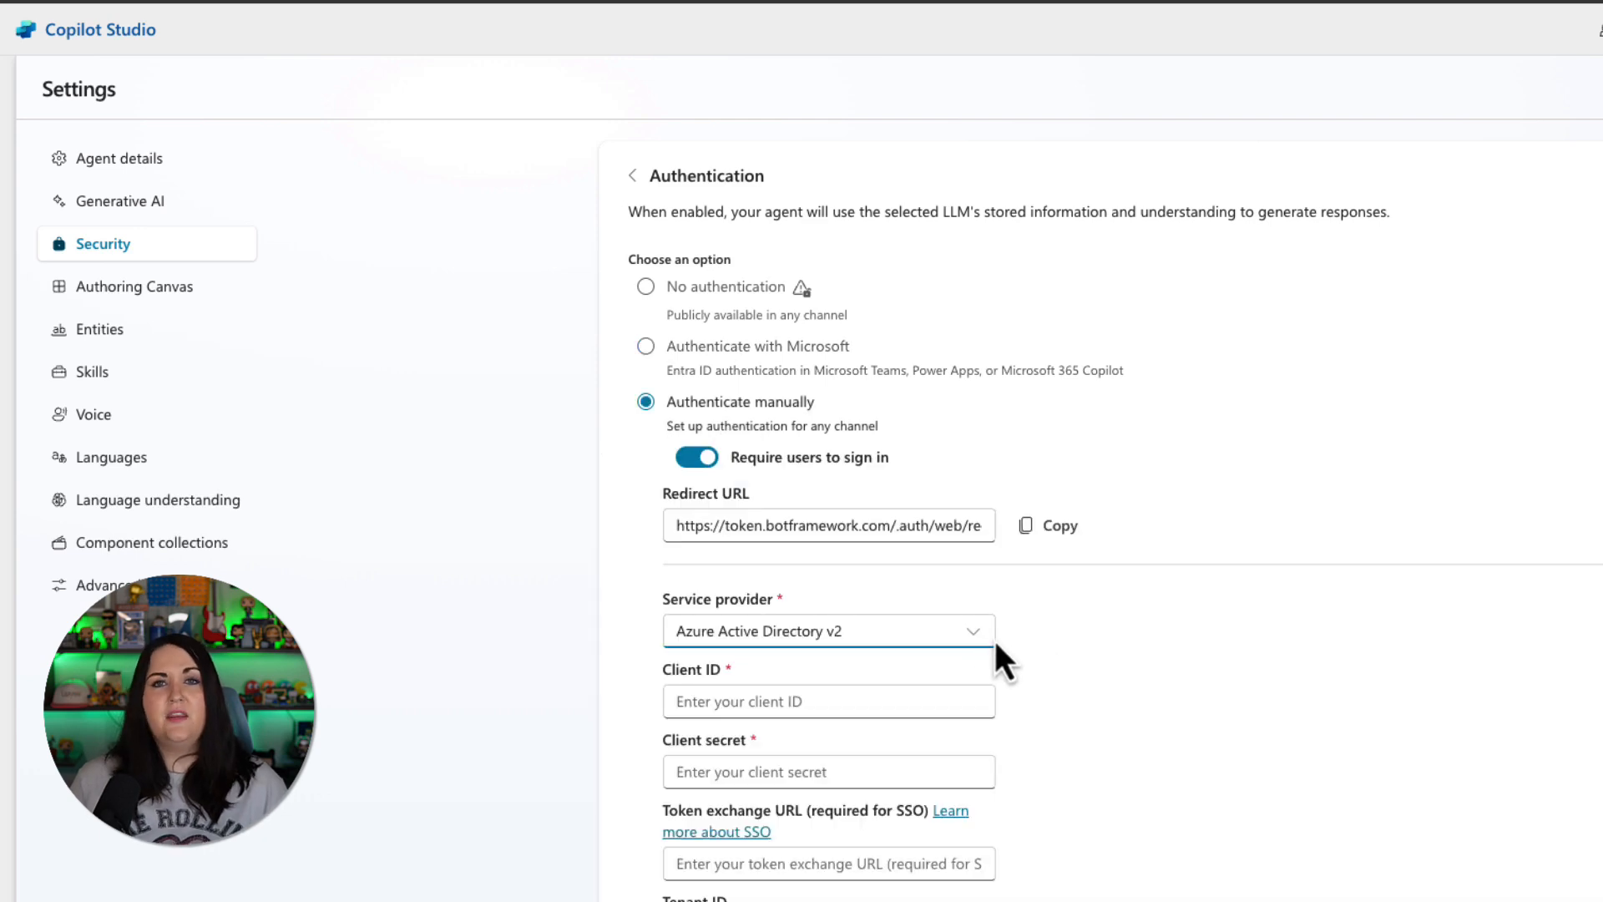
click(937, 643)
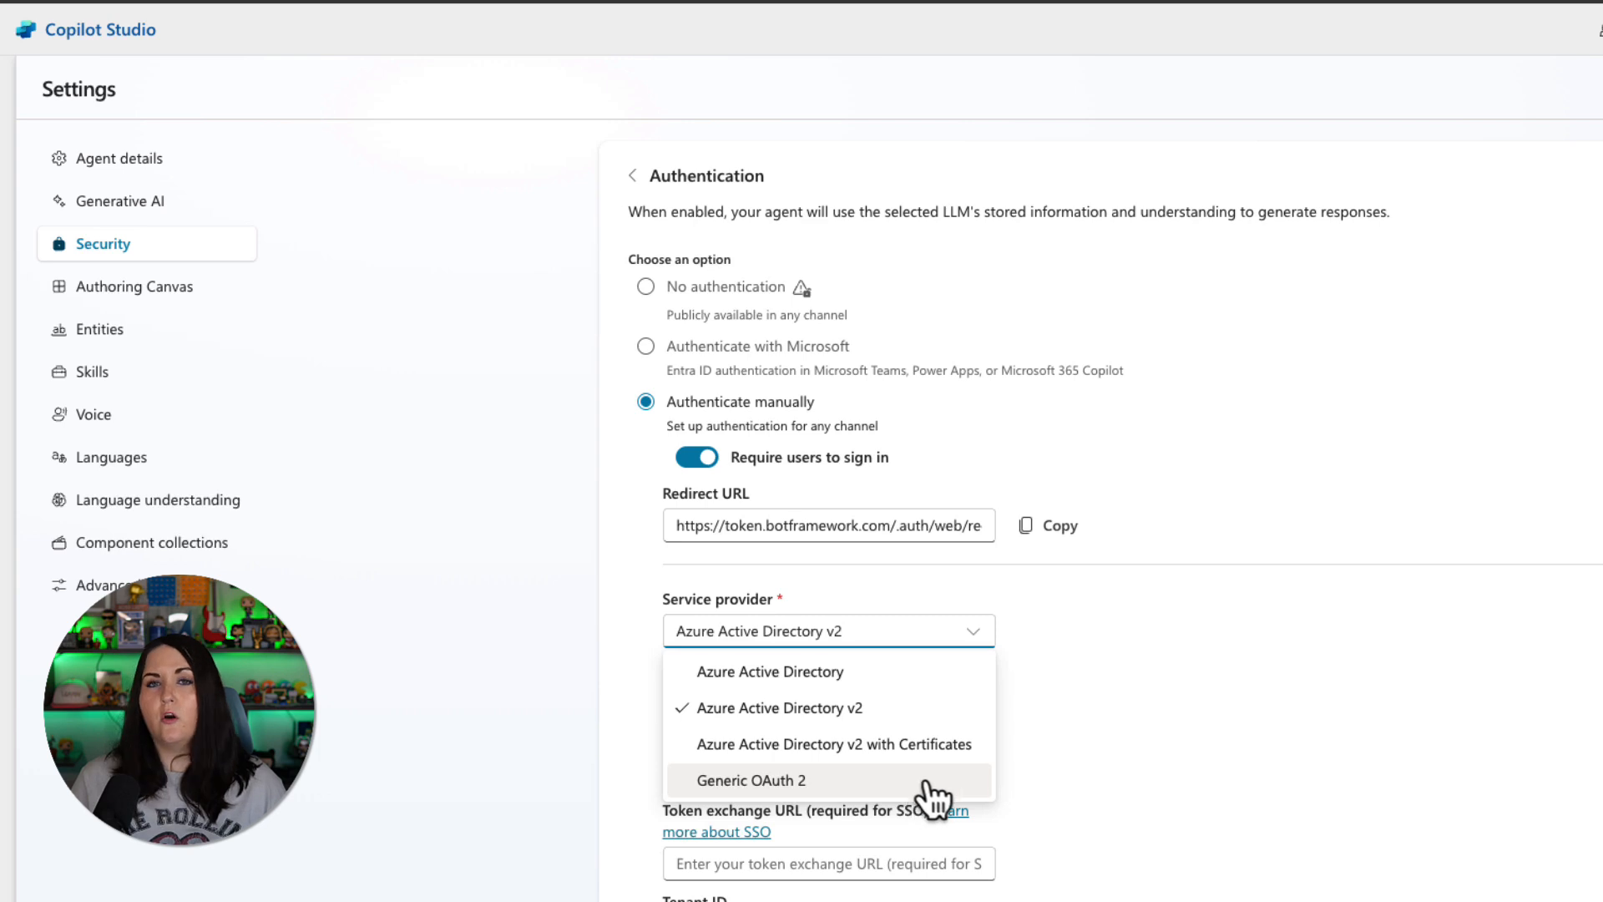
Set the agent's authentication to No authentication, save and confirm the change, and leave the settings.
click(646, 287)
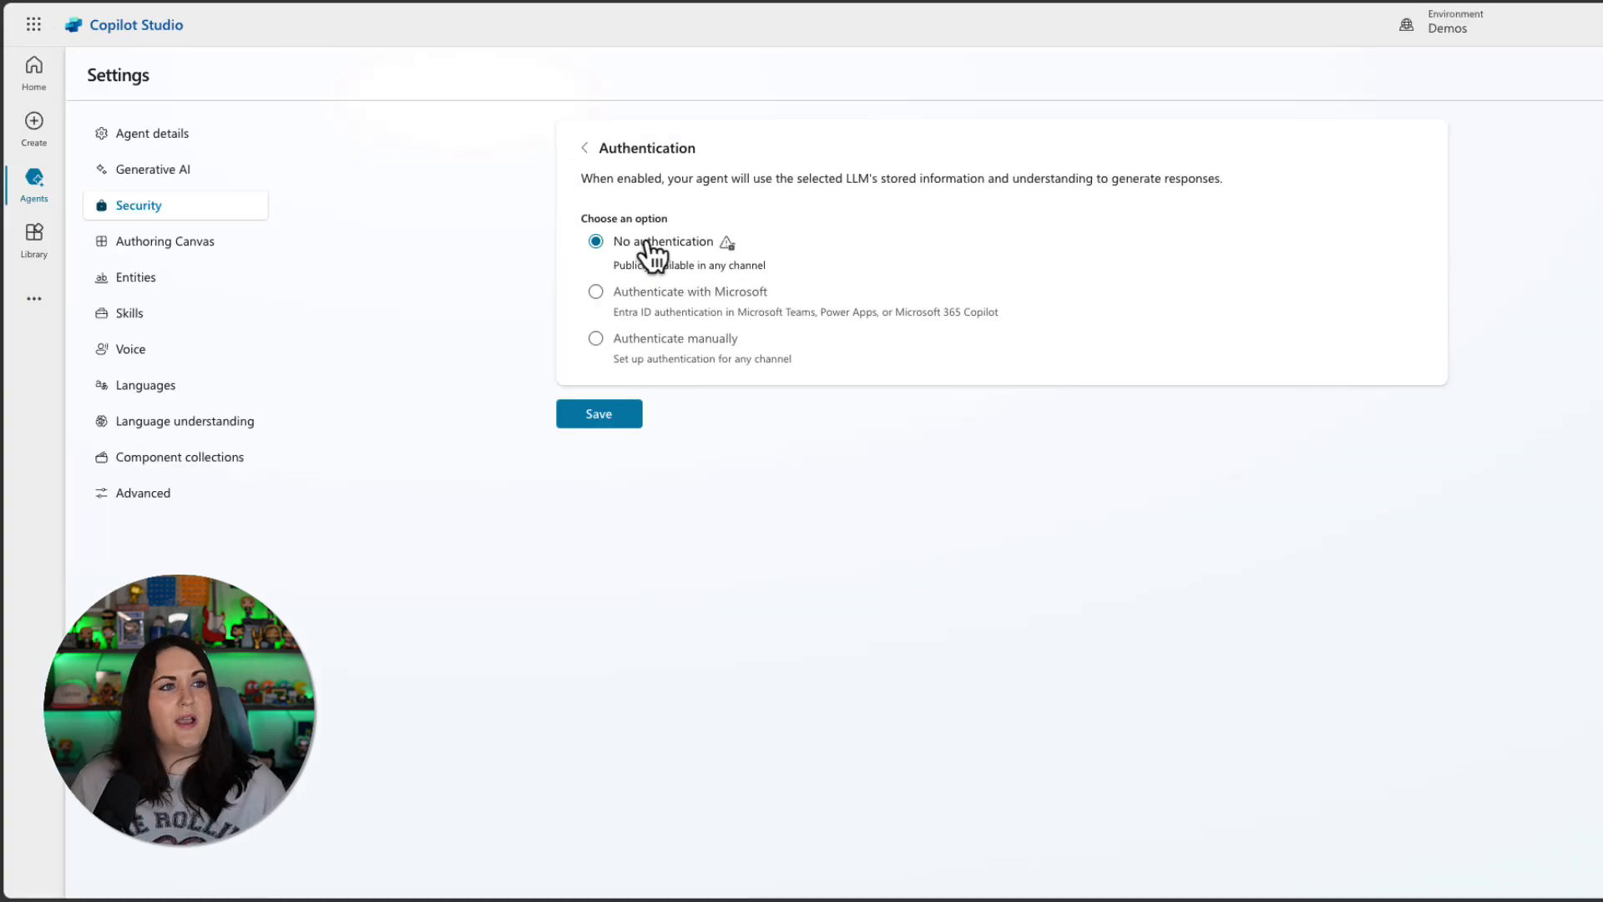
click(622, 417)
click(986, 622)
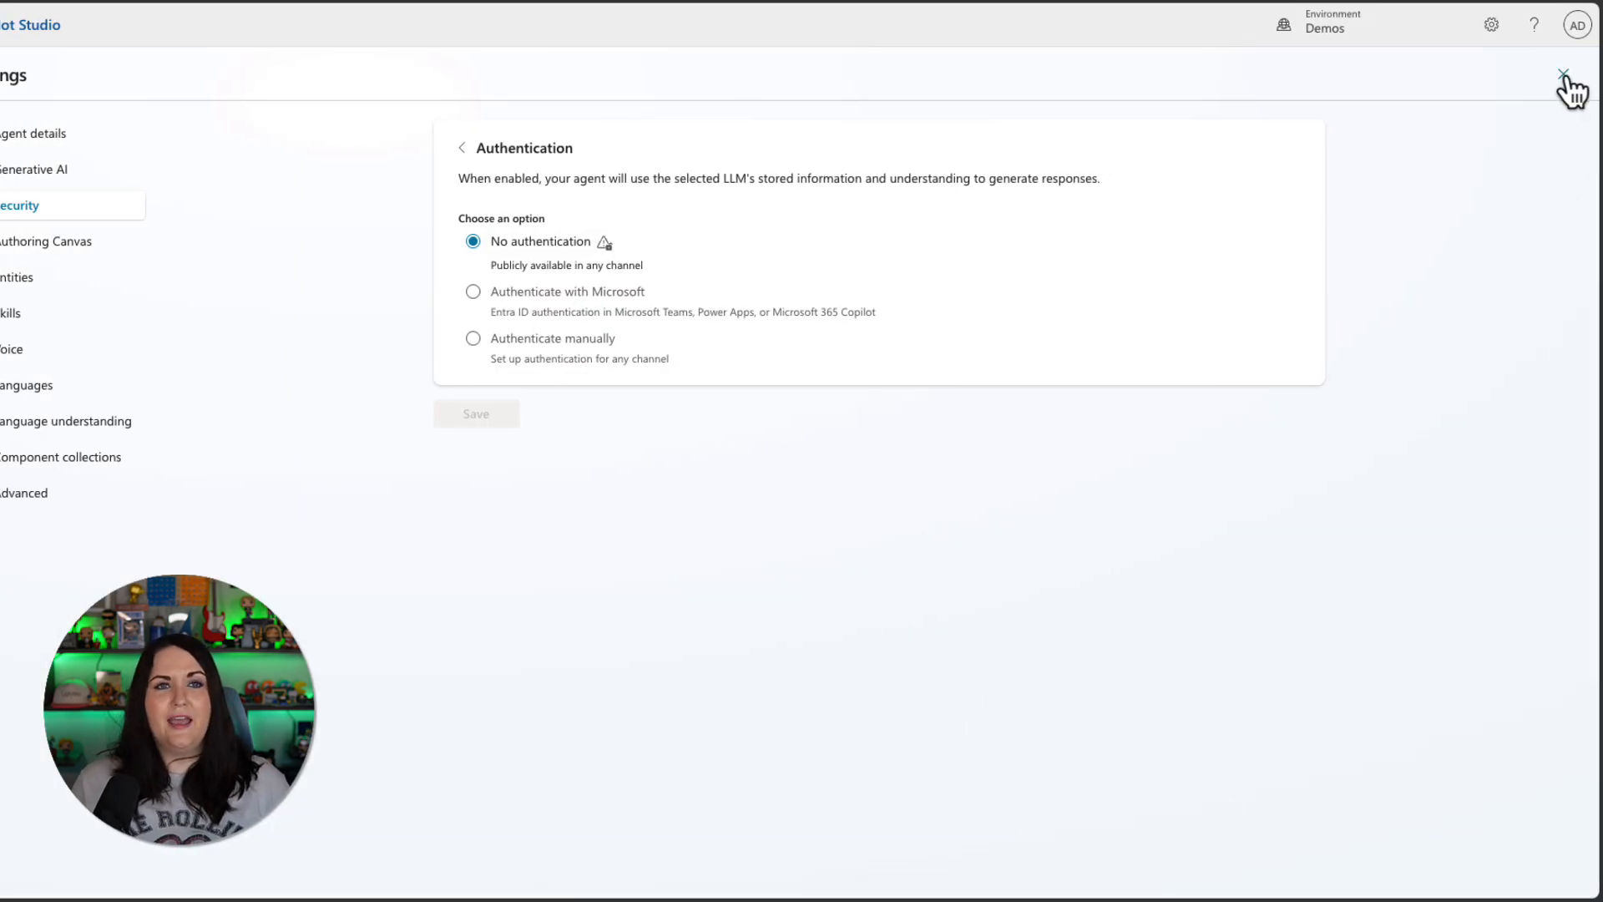
click(1564, 77)
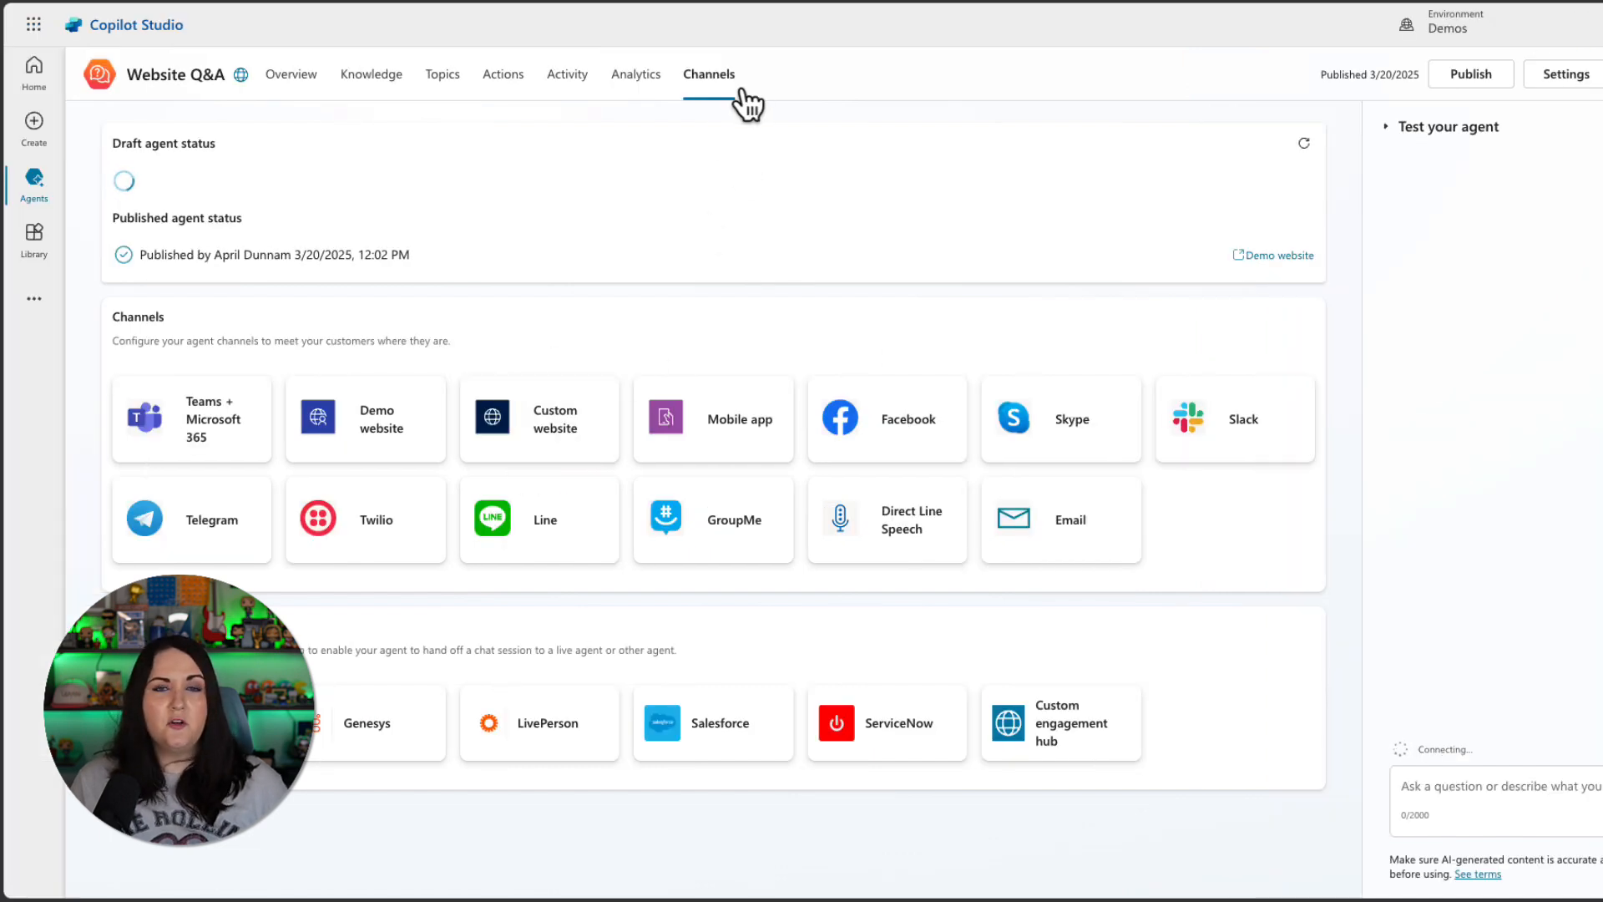
Copy the default embed code of the Custom website channel and close its details.
click(610, 458)
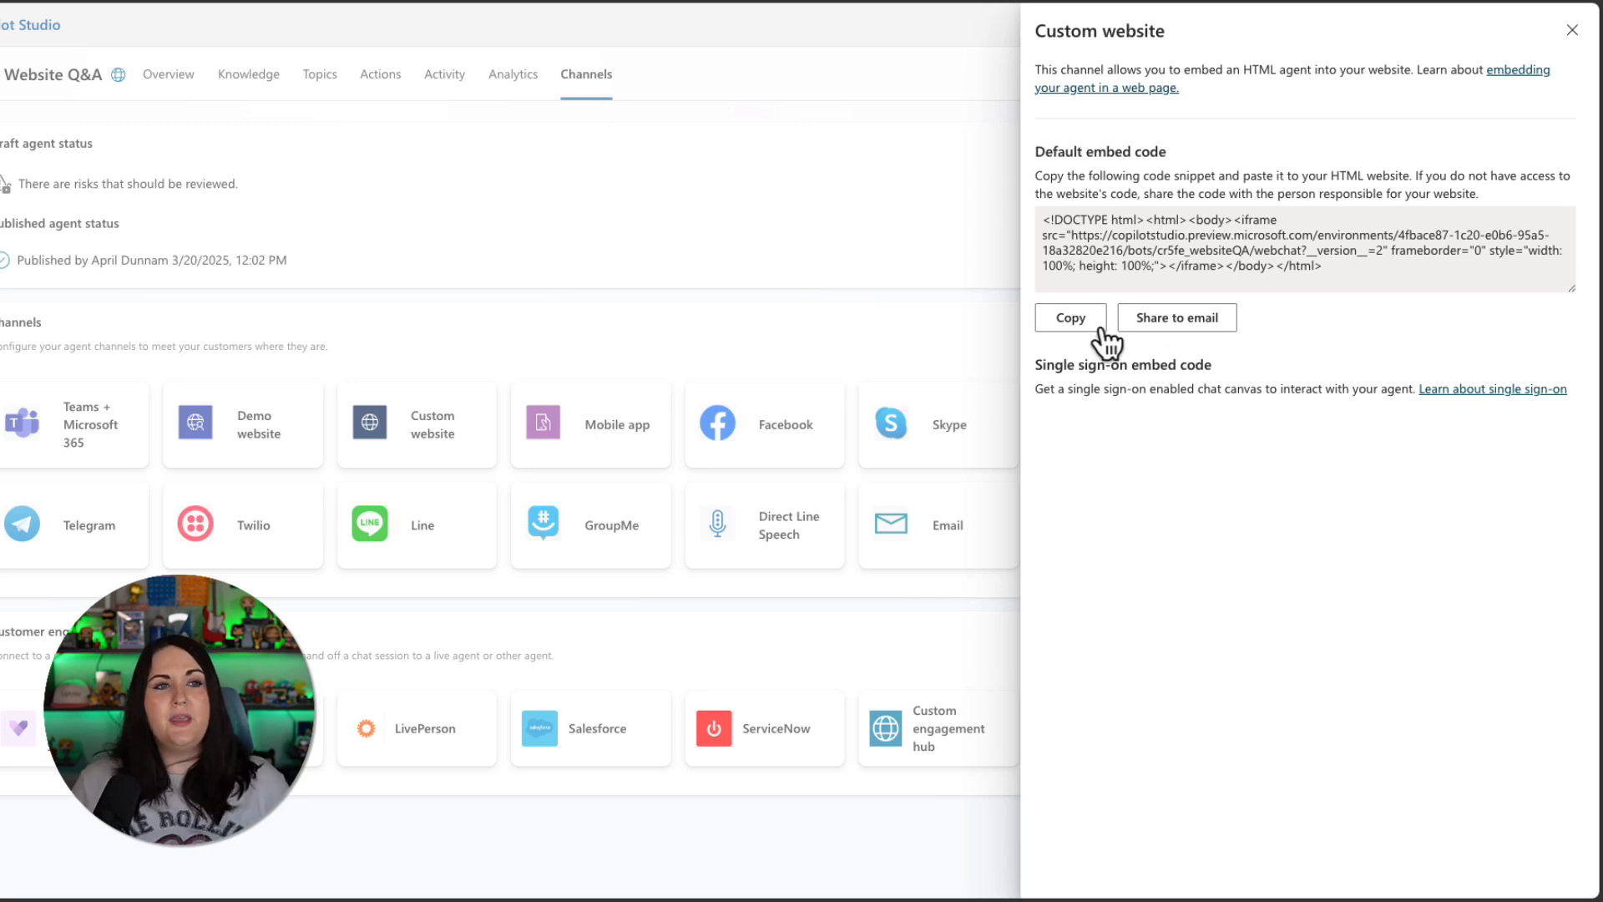
click(1077, 319)
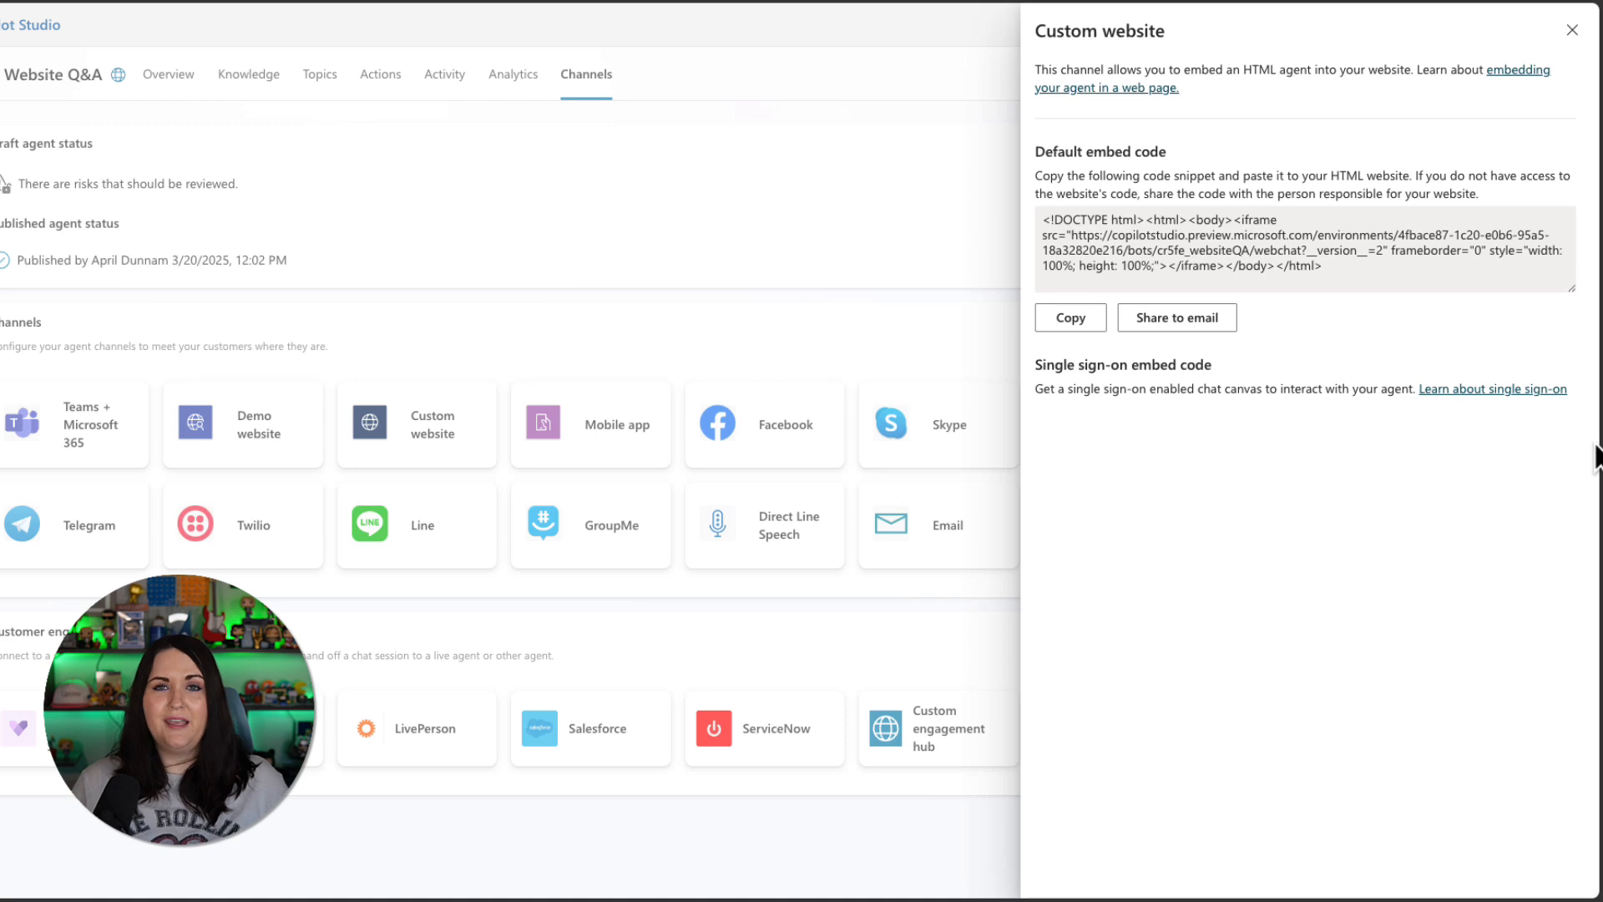
click(1571, 38)
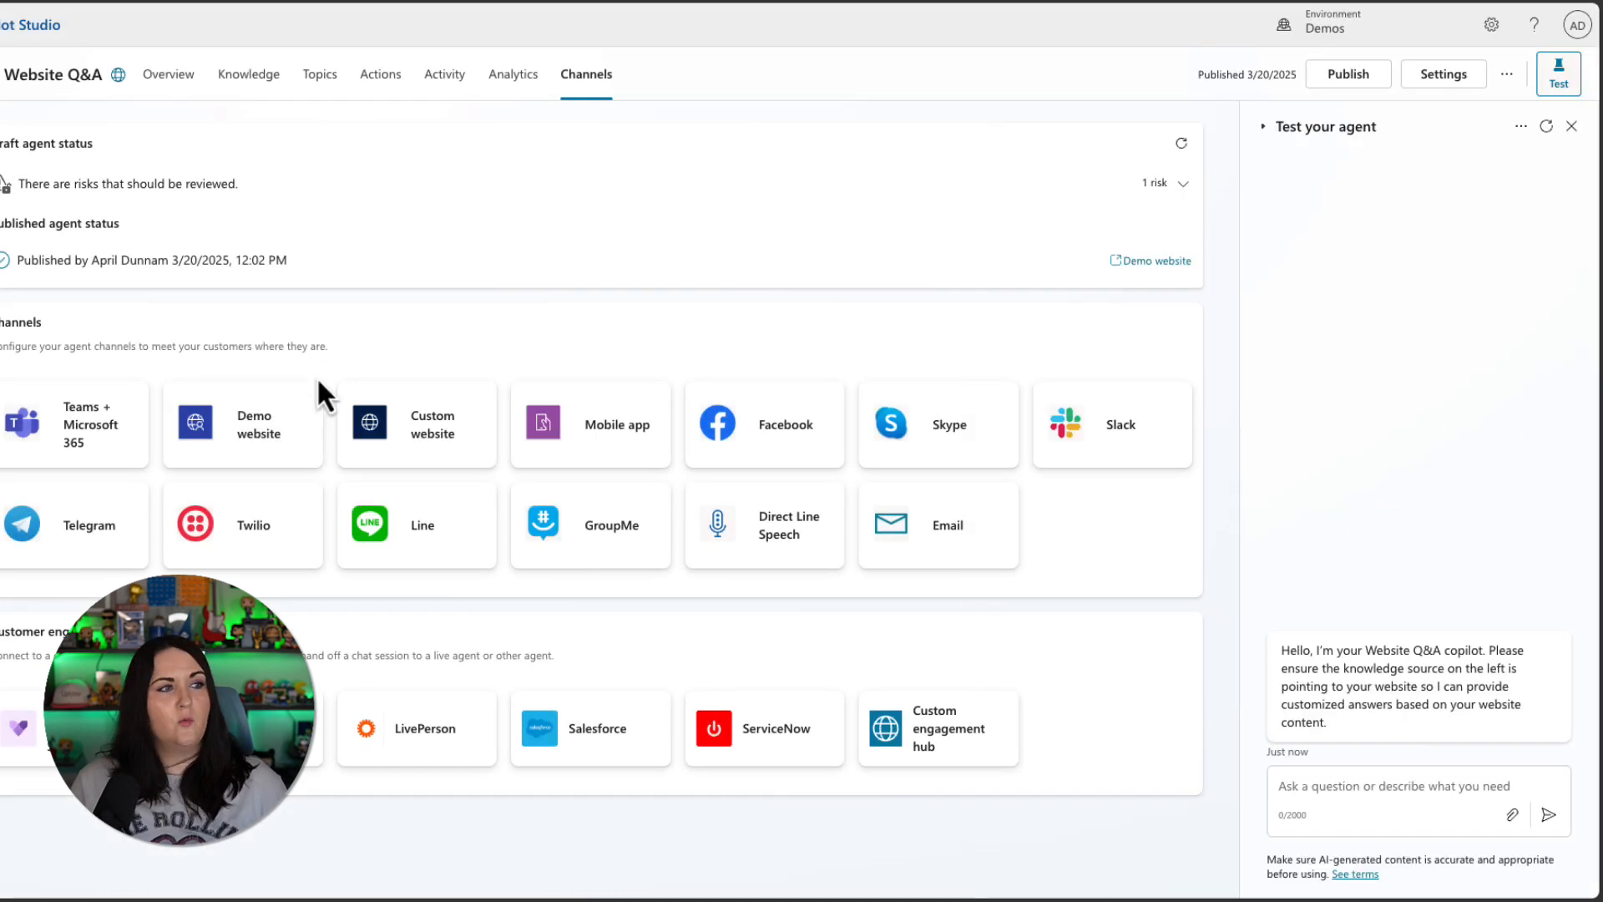
Set the Demo website welcome message to "Welcome to the Microsoft Agent. I can answer any questions about Microsoft products or services".
click(299, 451)
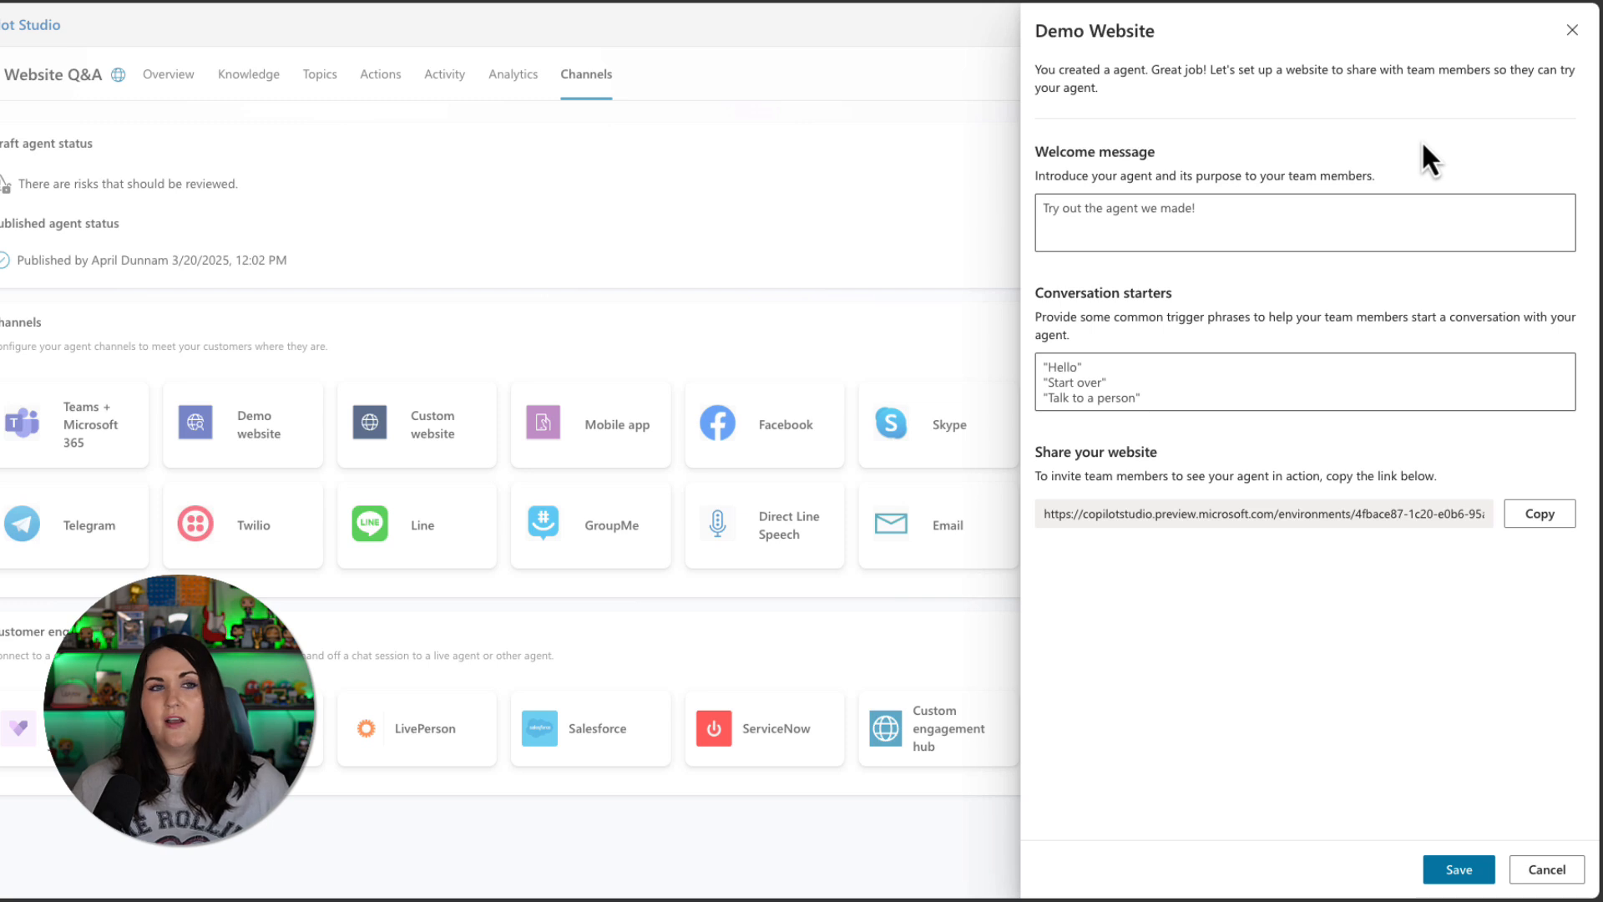
click(1252, 242)
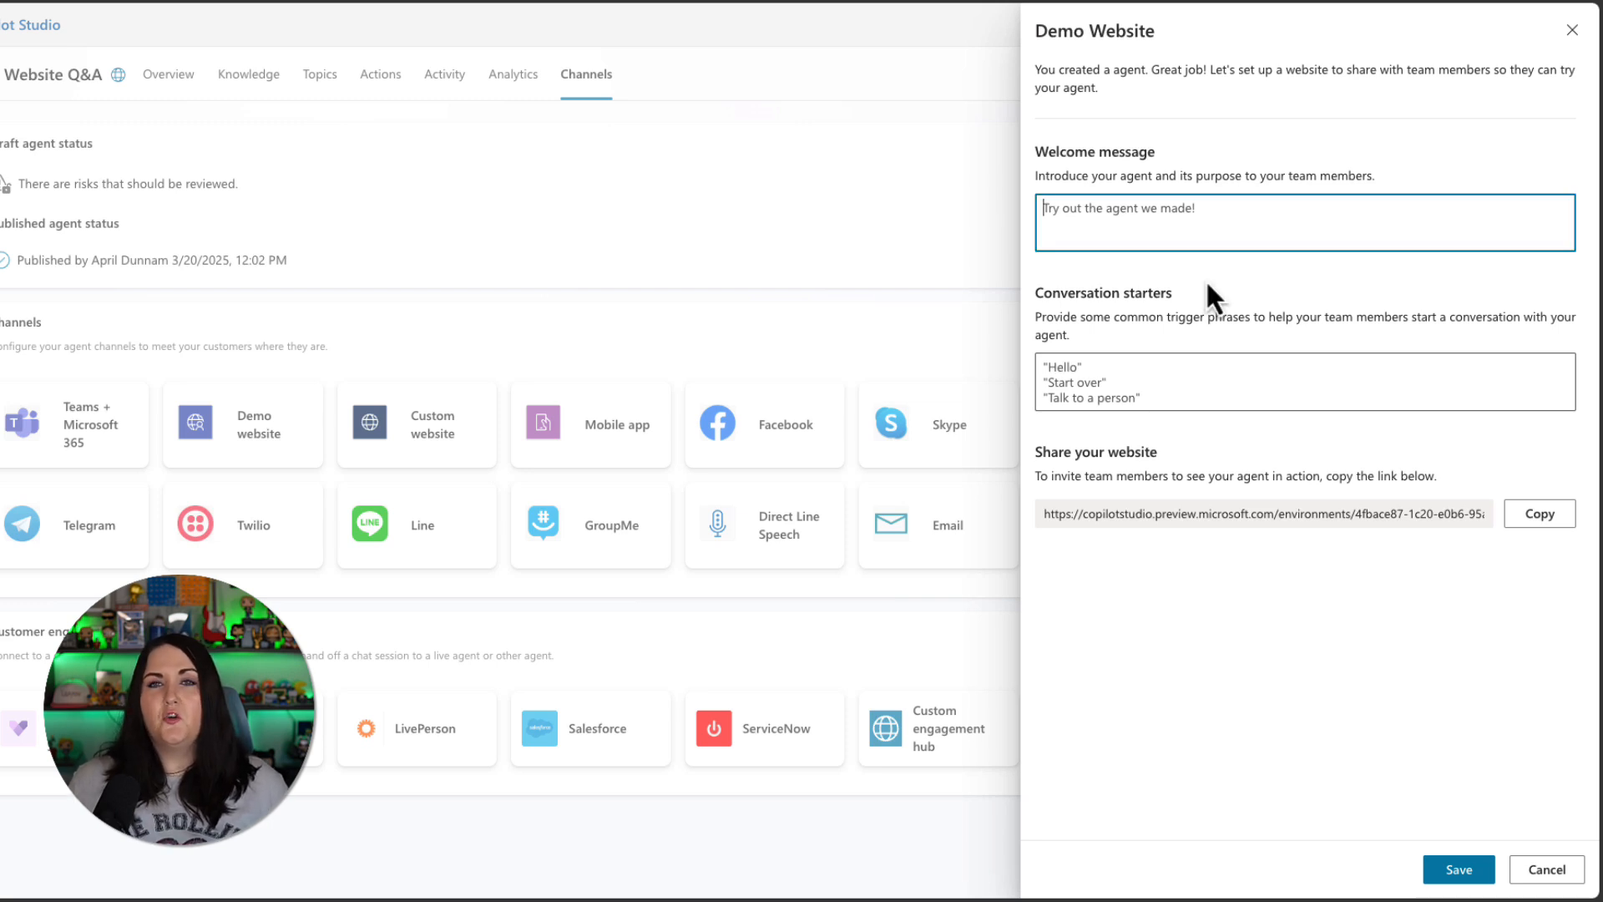
key(ctrl+v)
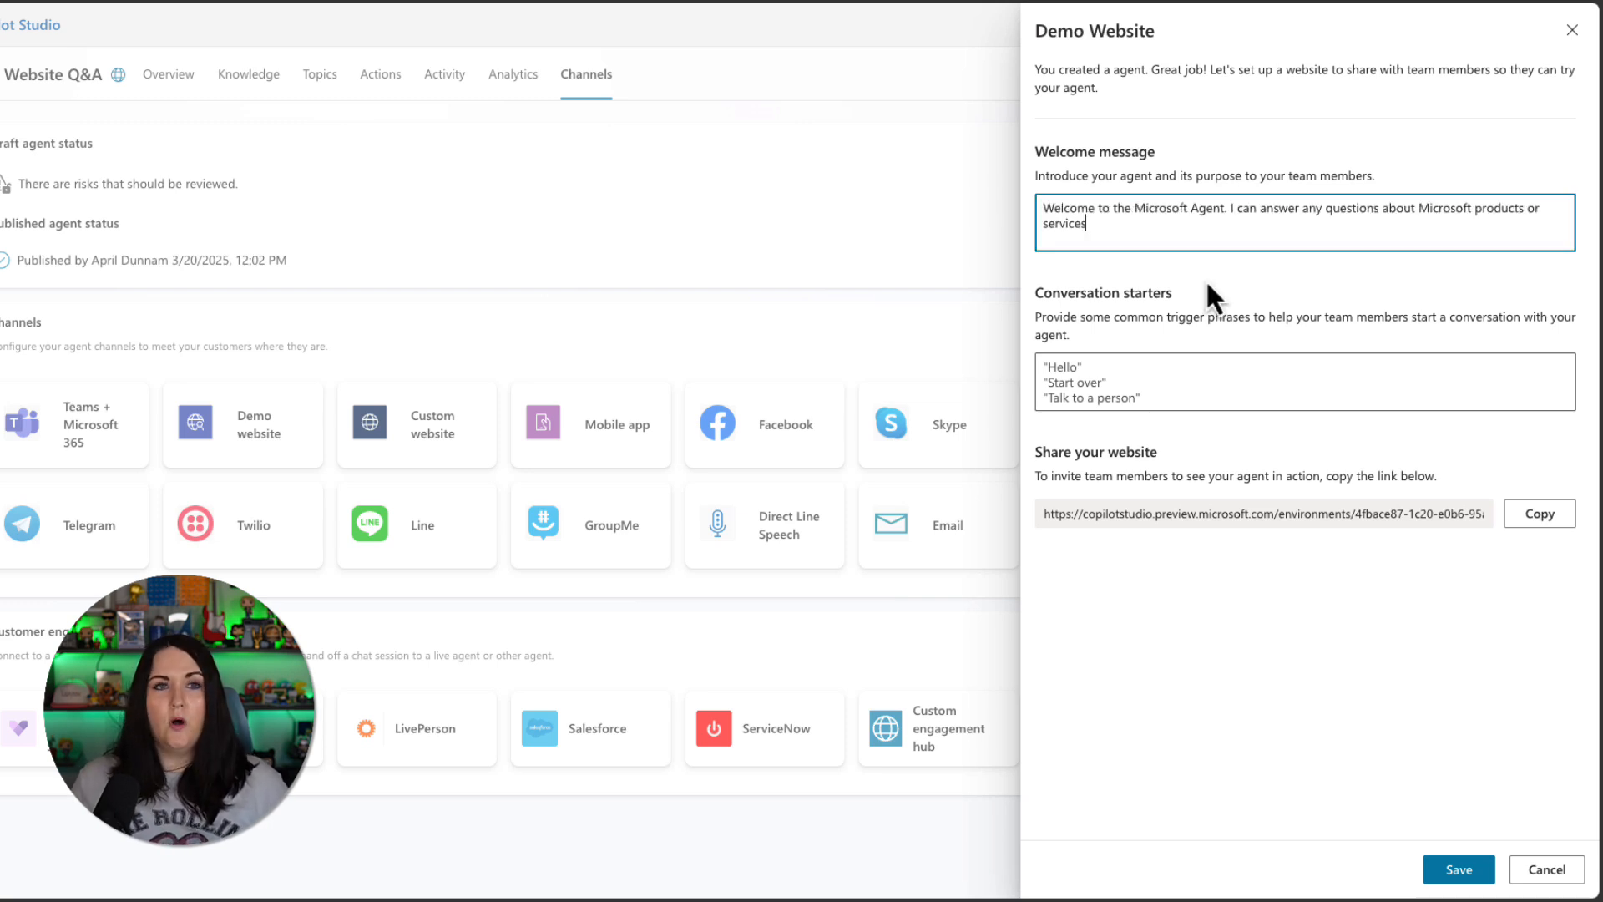
Save the Demo website channel with the conversation starter "What is Copilot Studio" and copy its sharing link.
click(1211, 394)
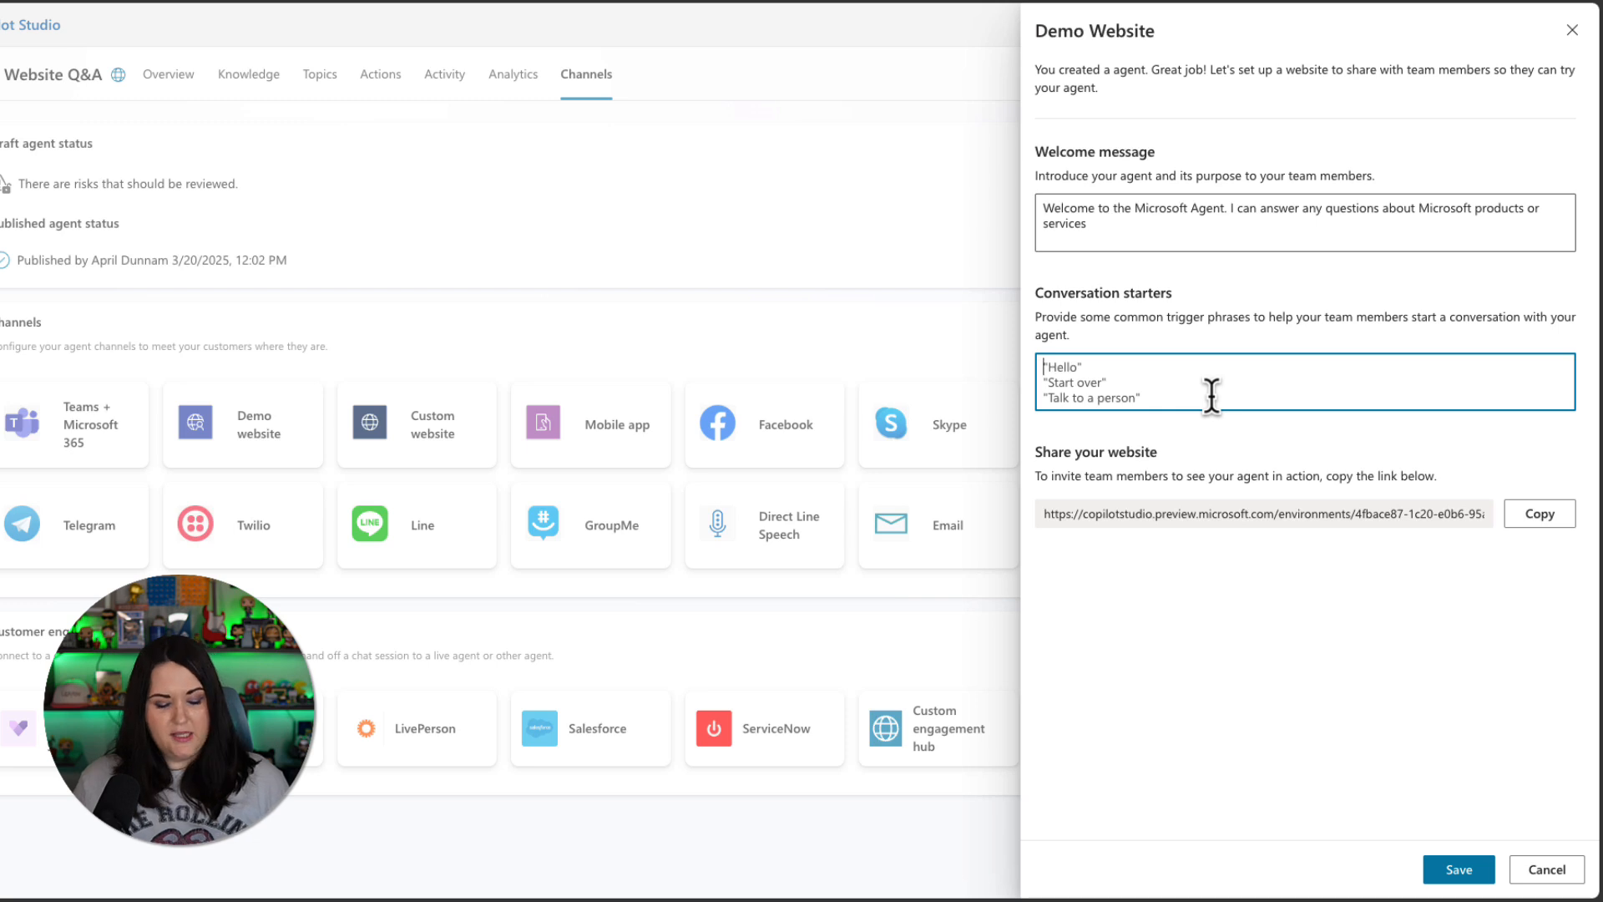
key(ctrl+v)
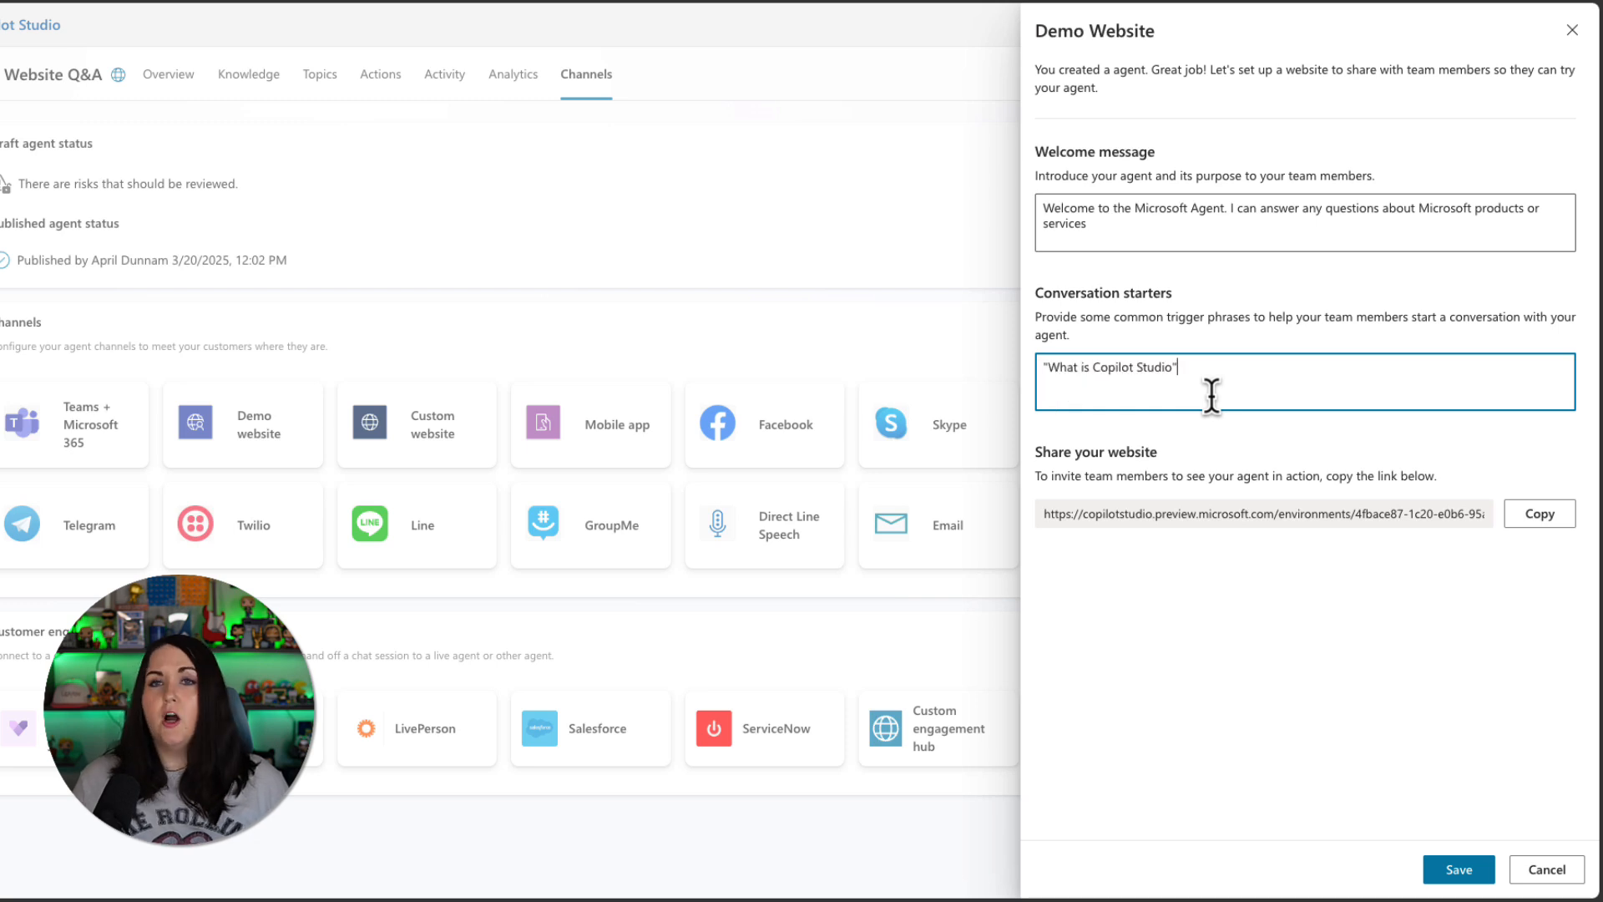
click(1461, 872)
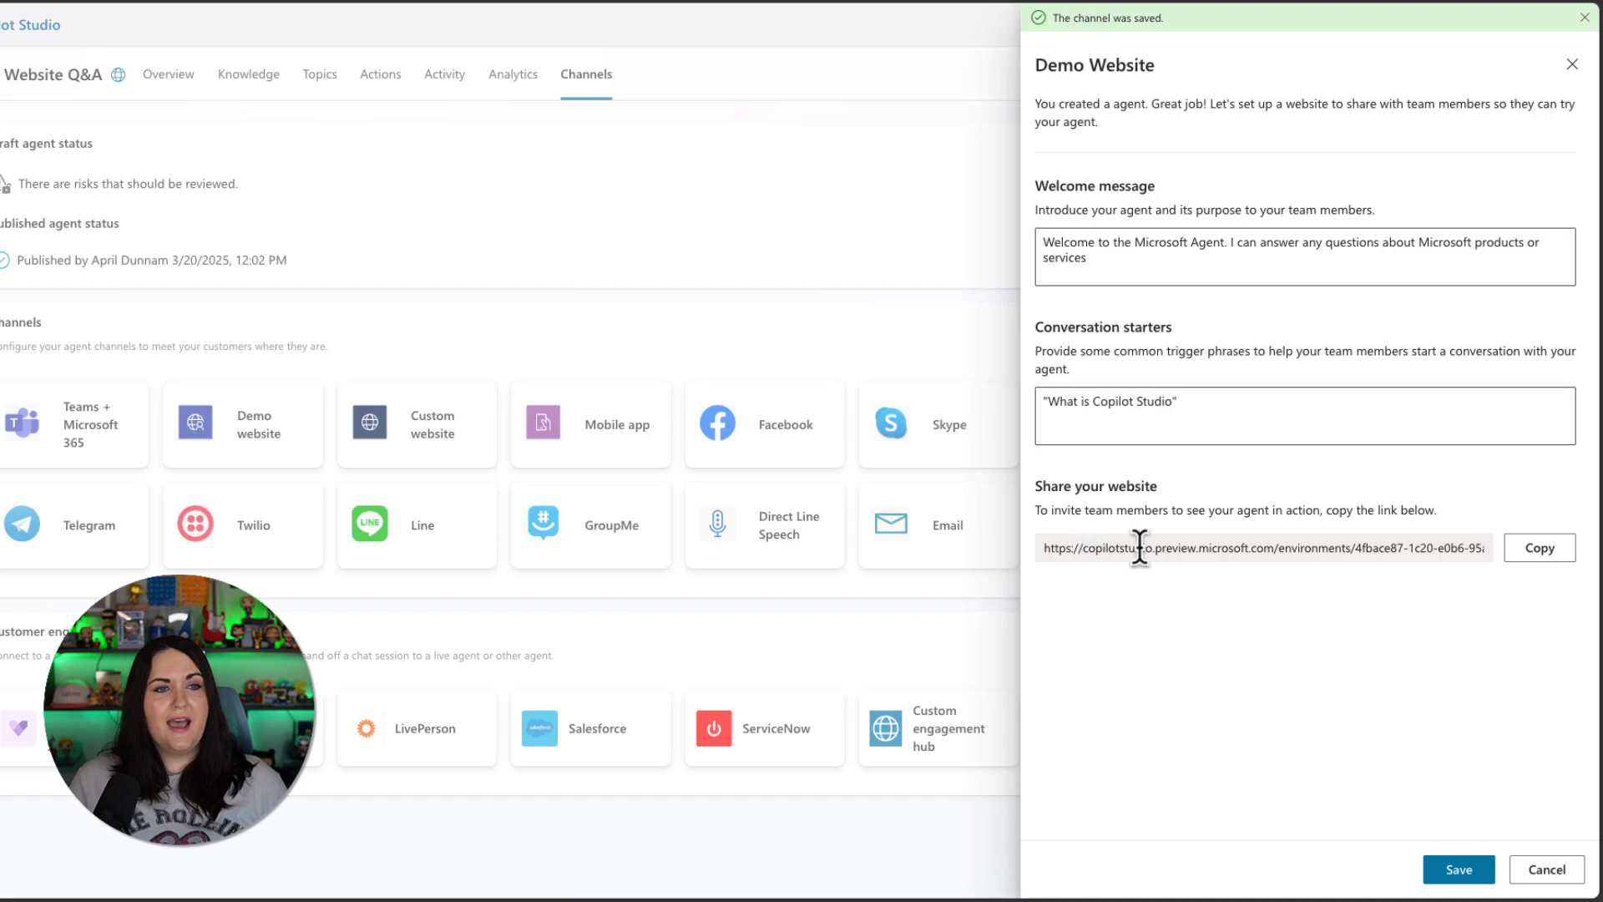
click(1535, 555)
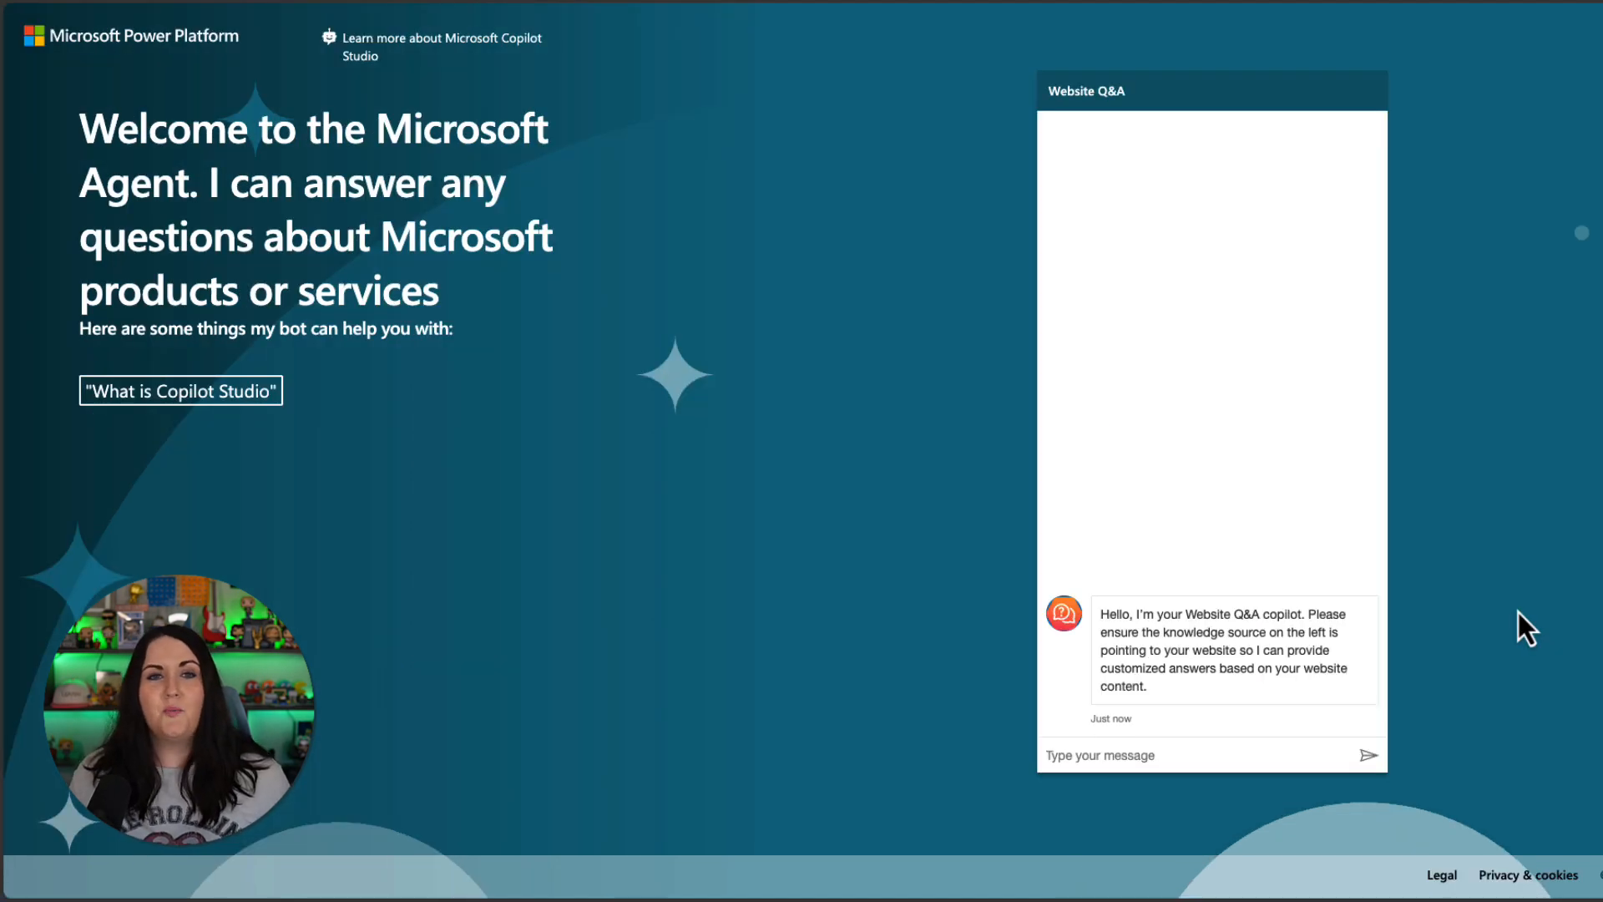
Ask the agent on the demo website "what surface device would you recommend" to test its answers.
click(1270, 758)
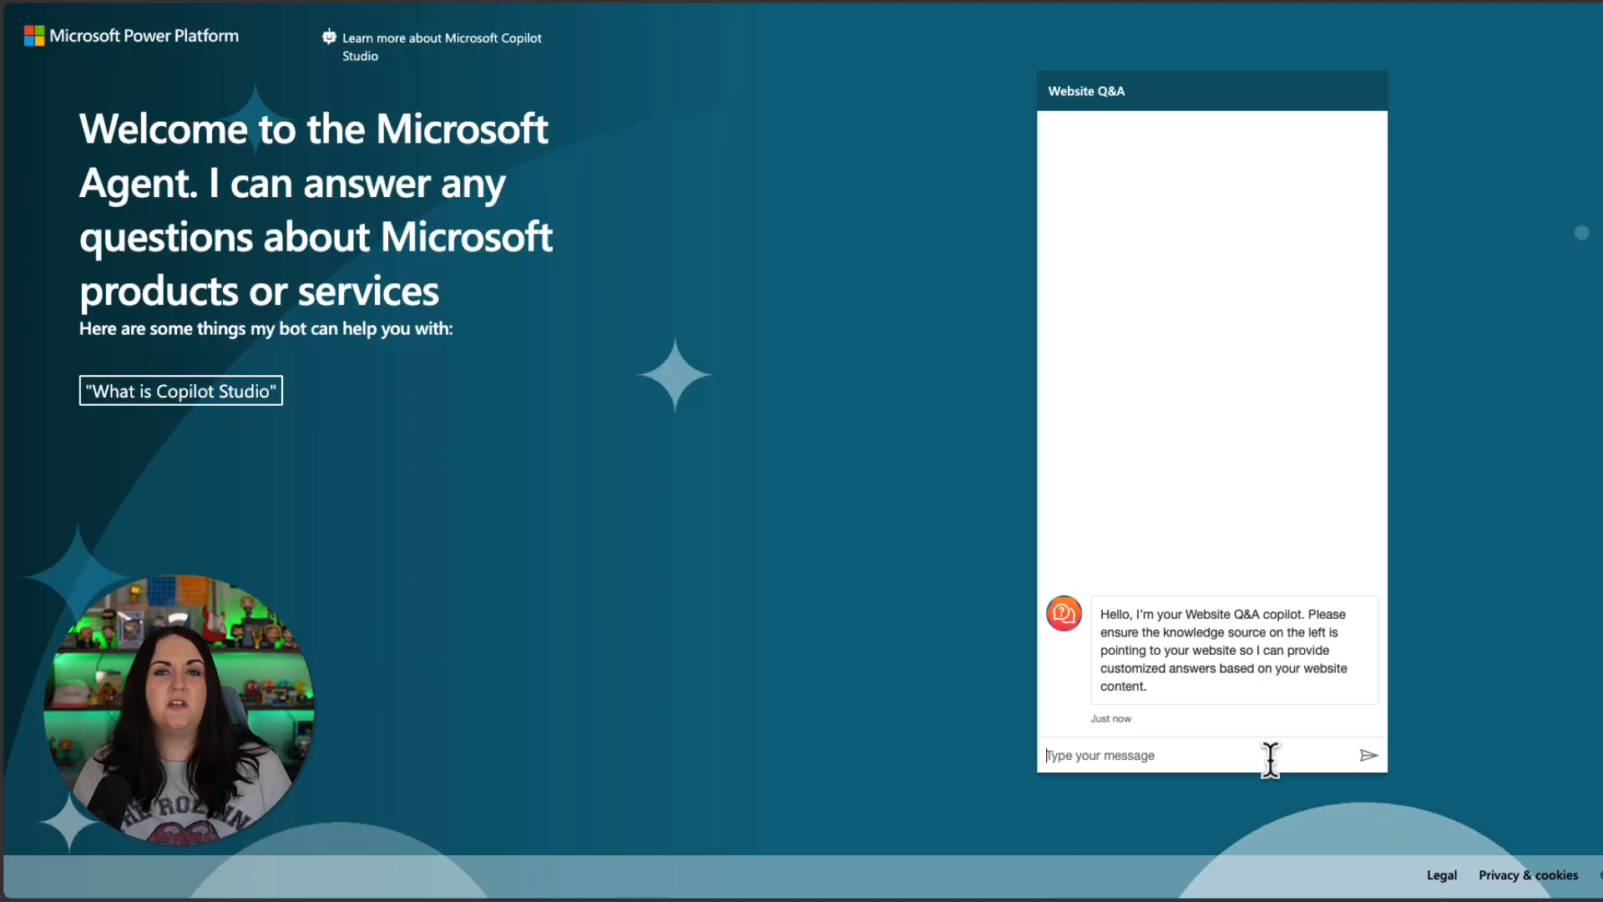
text(what surface de)
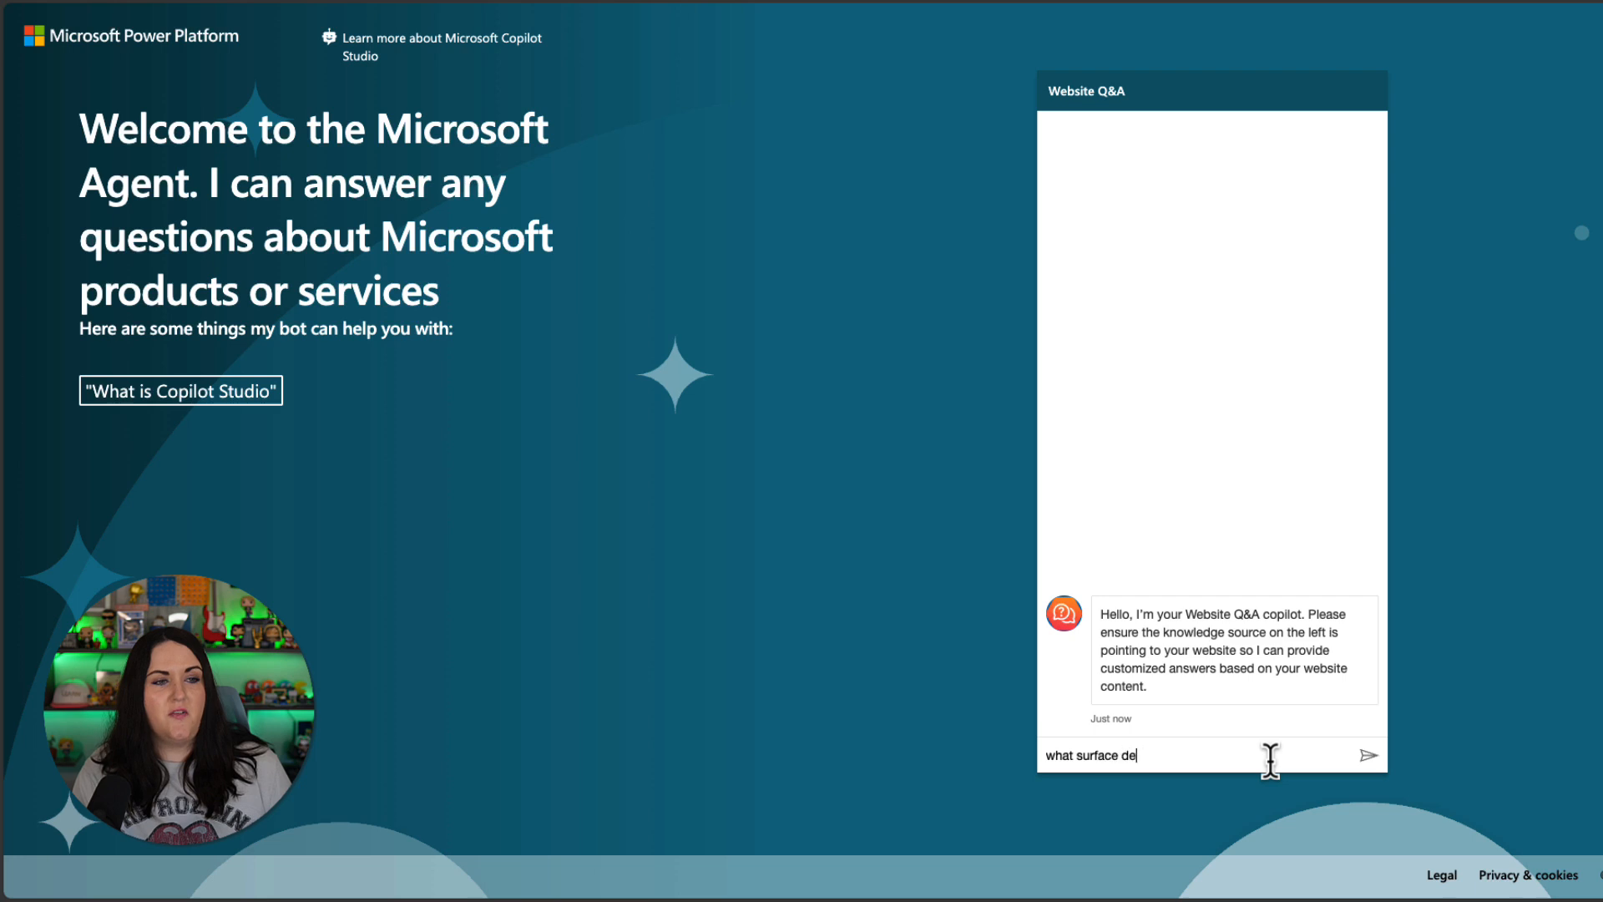
text(vice would you recomm)
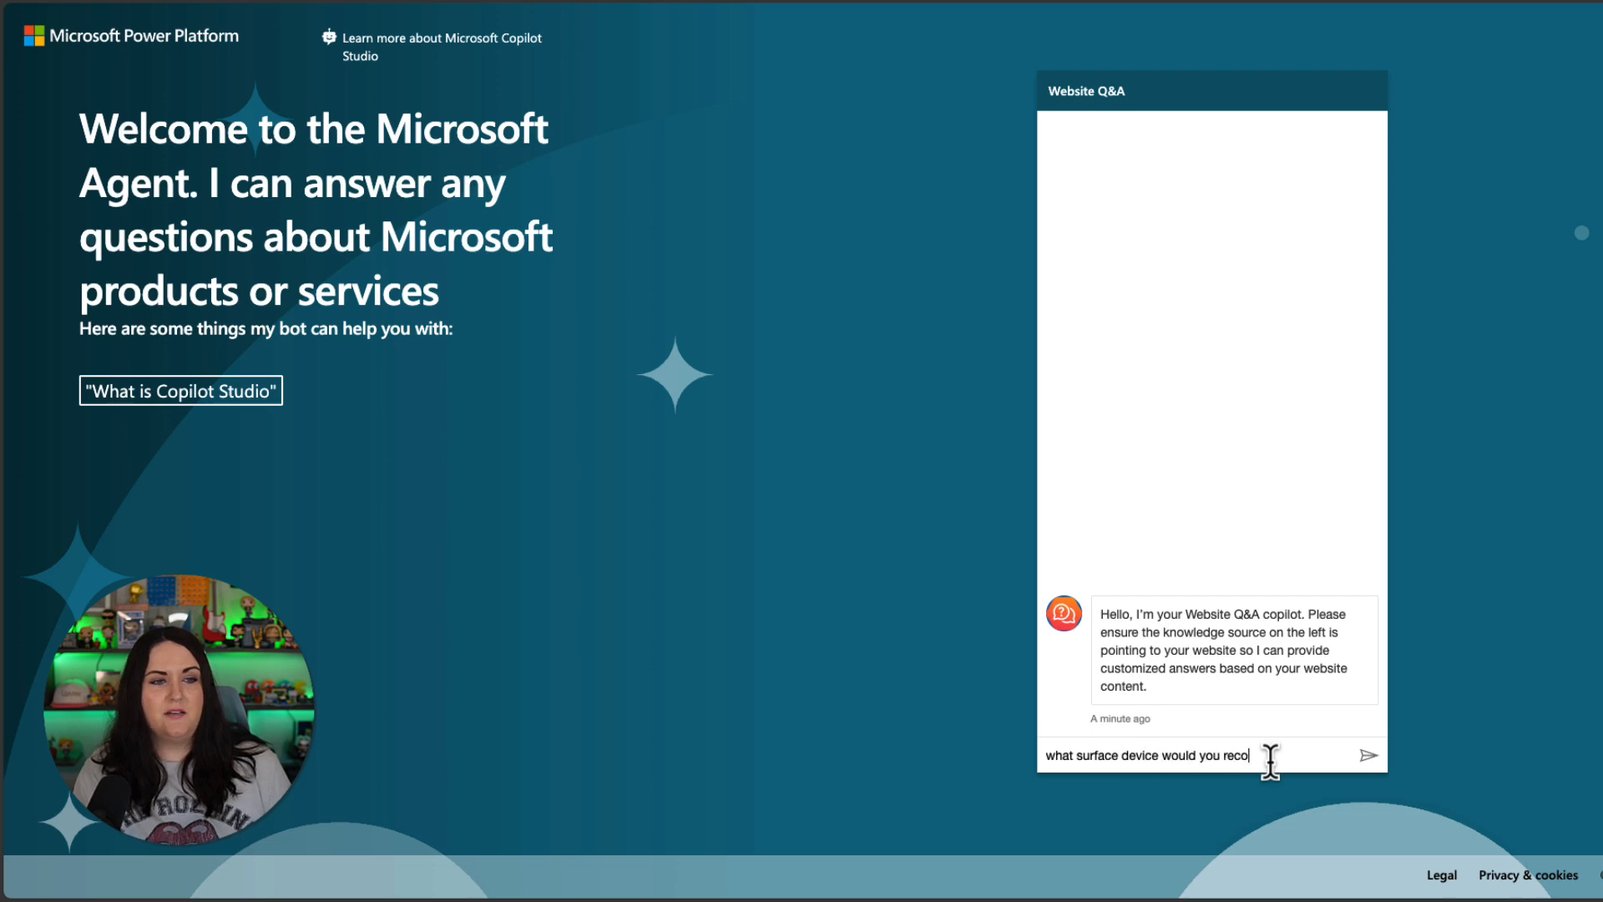
text(end for a)
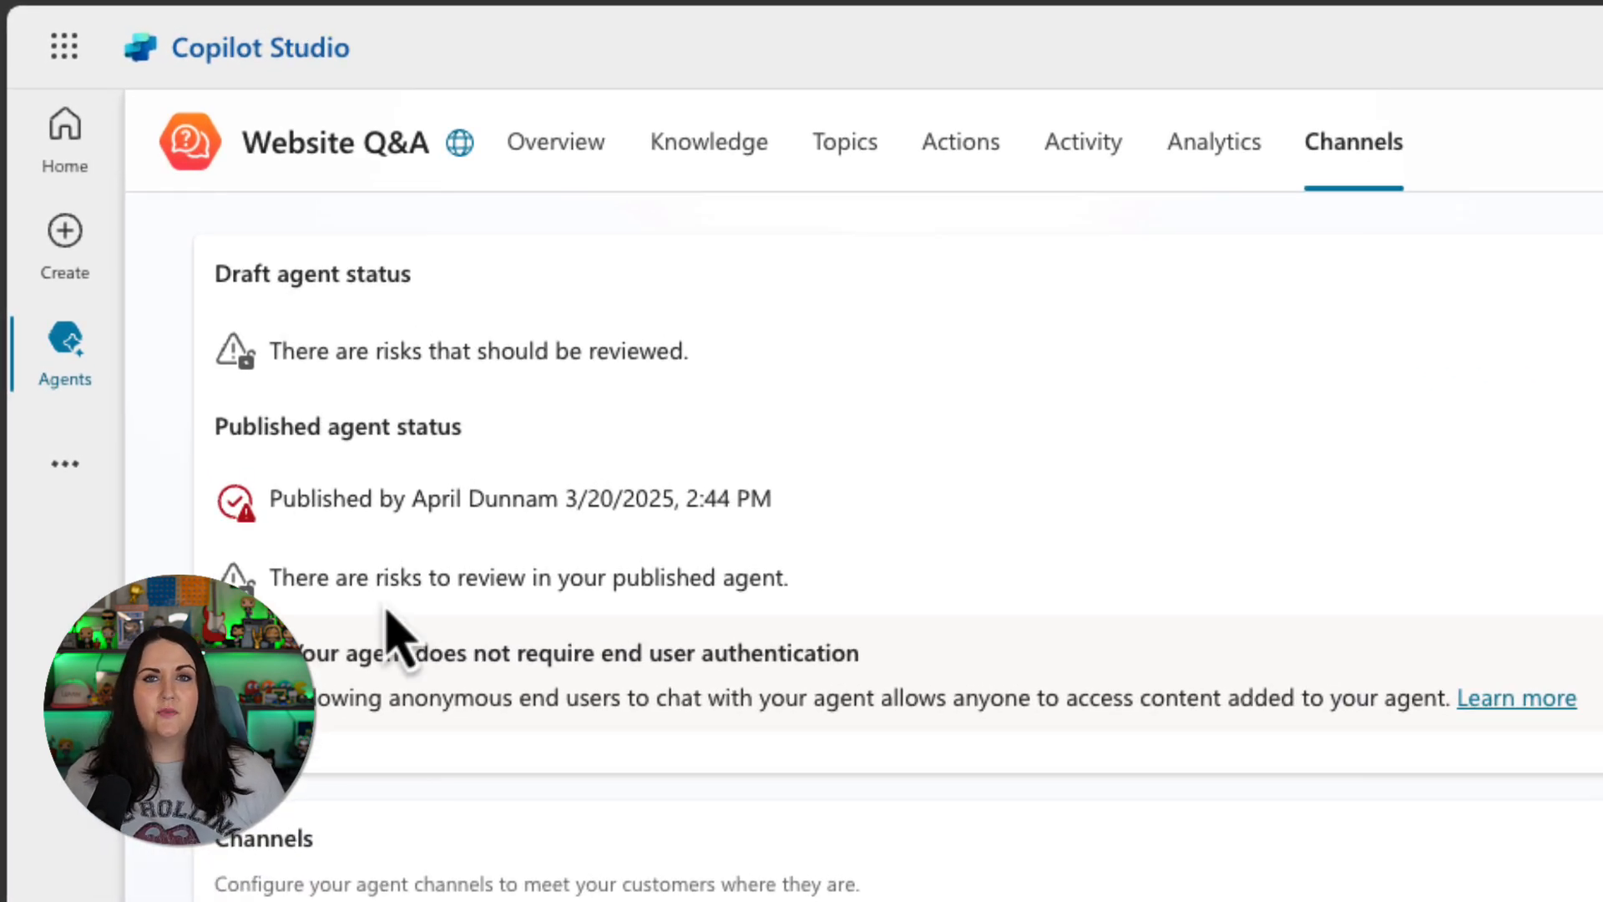
Start a new agent in Copilot Studio and describe it as "I want to create an agent to help with our employee onboarding process".
click(98, 266)
click(346, 283)
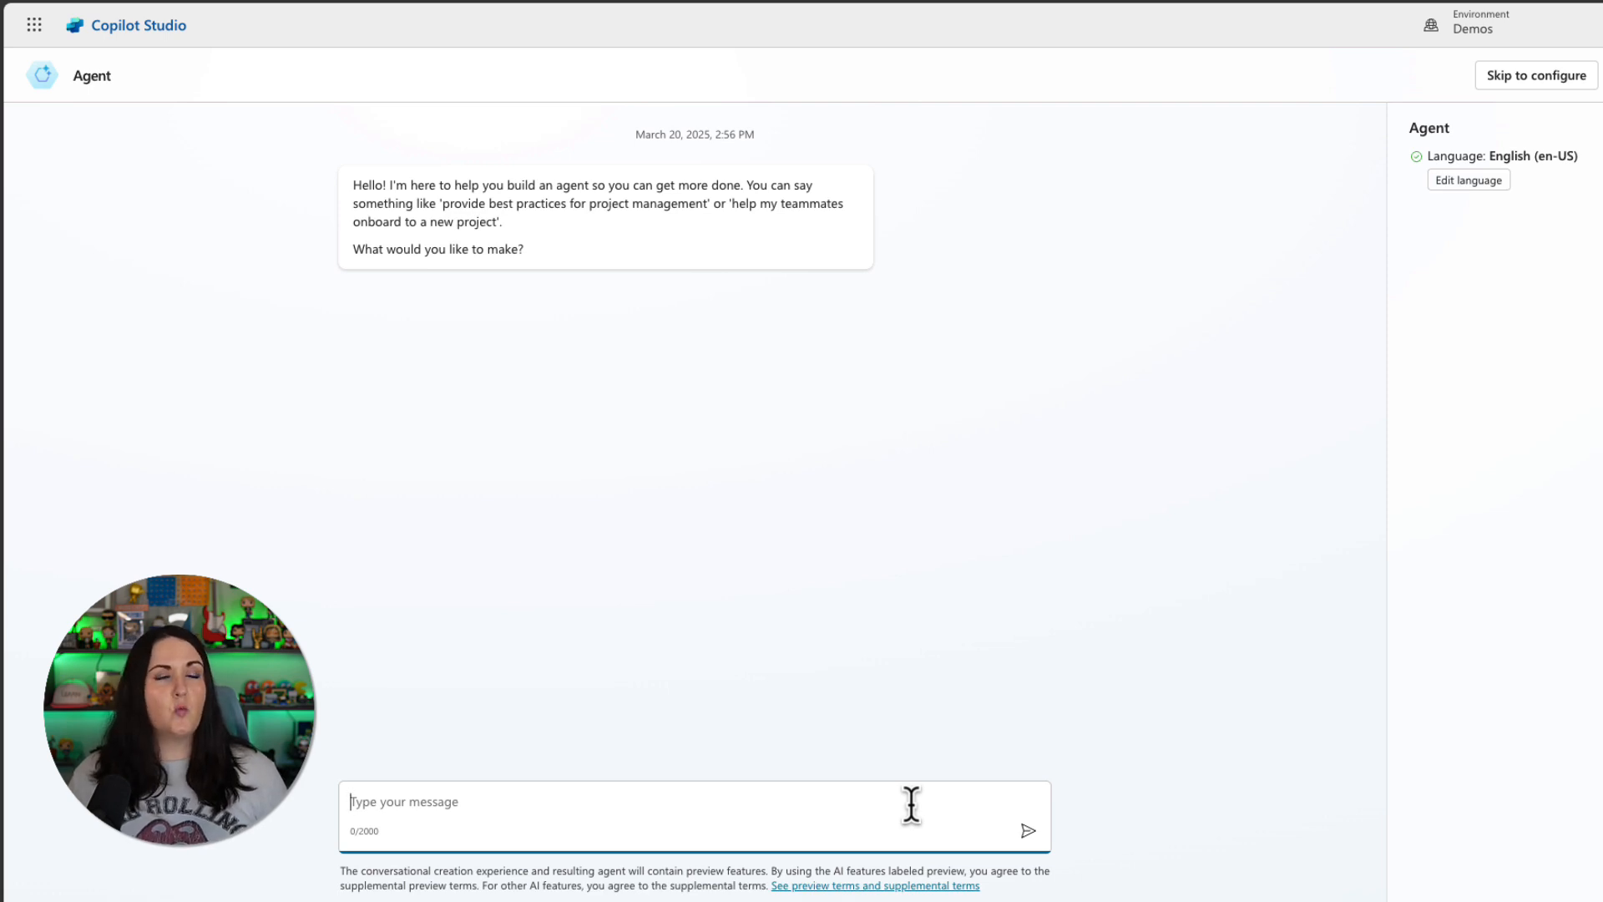
key(ctrl+v)
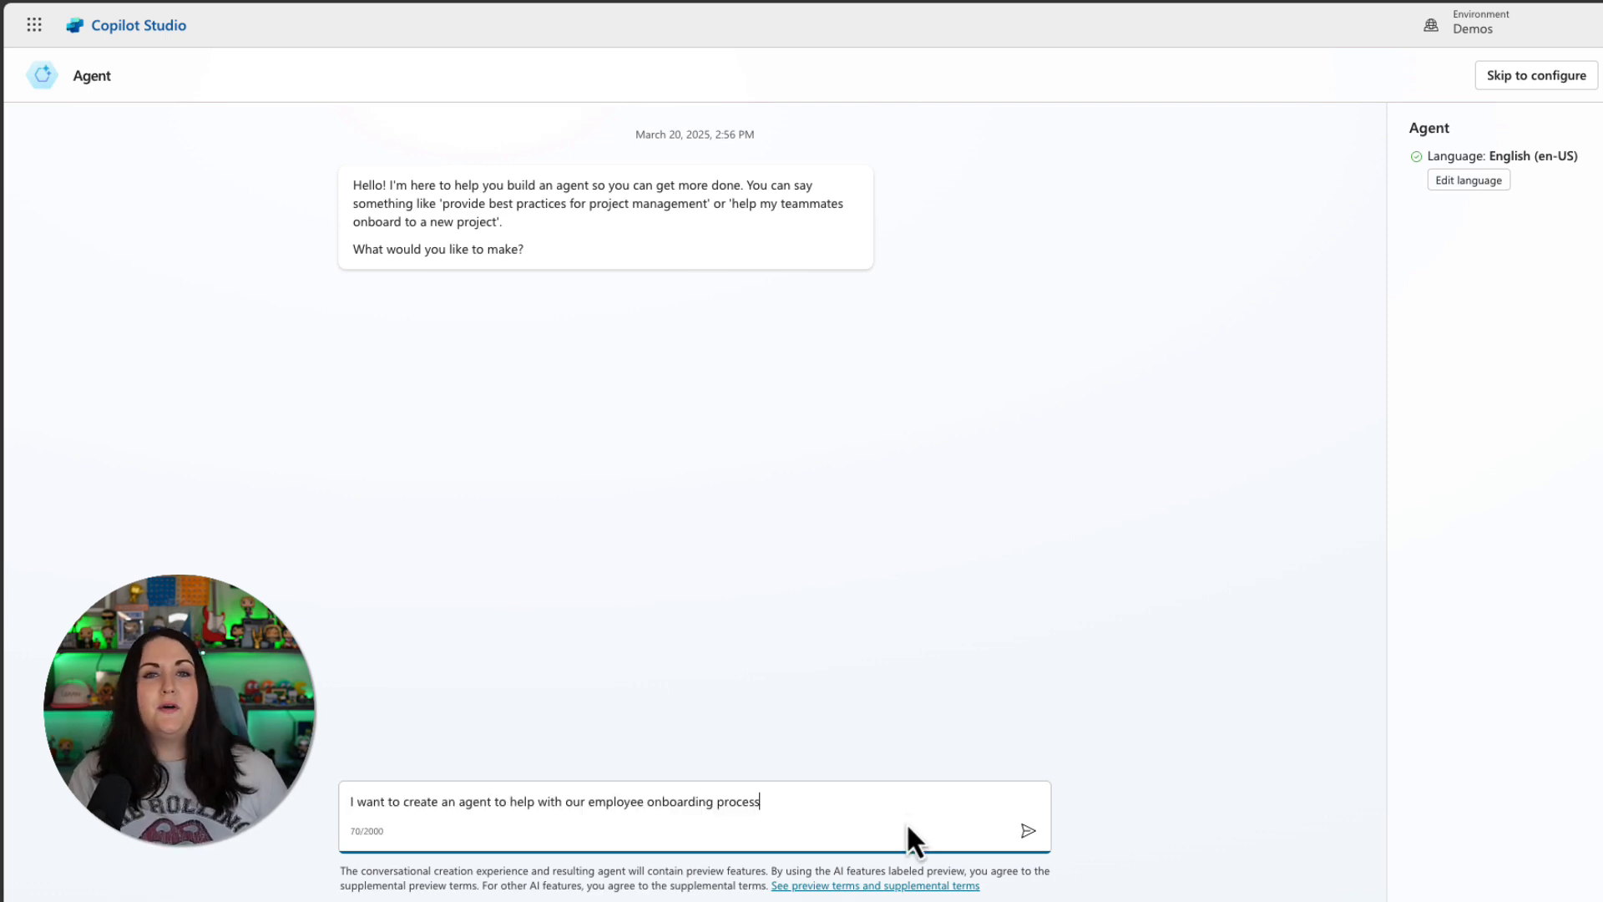
key(Return)
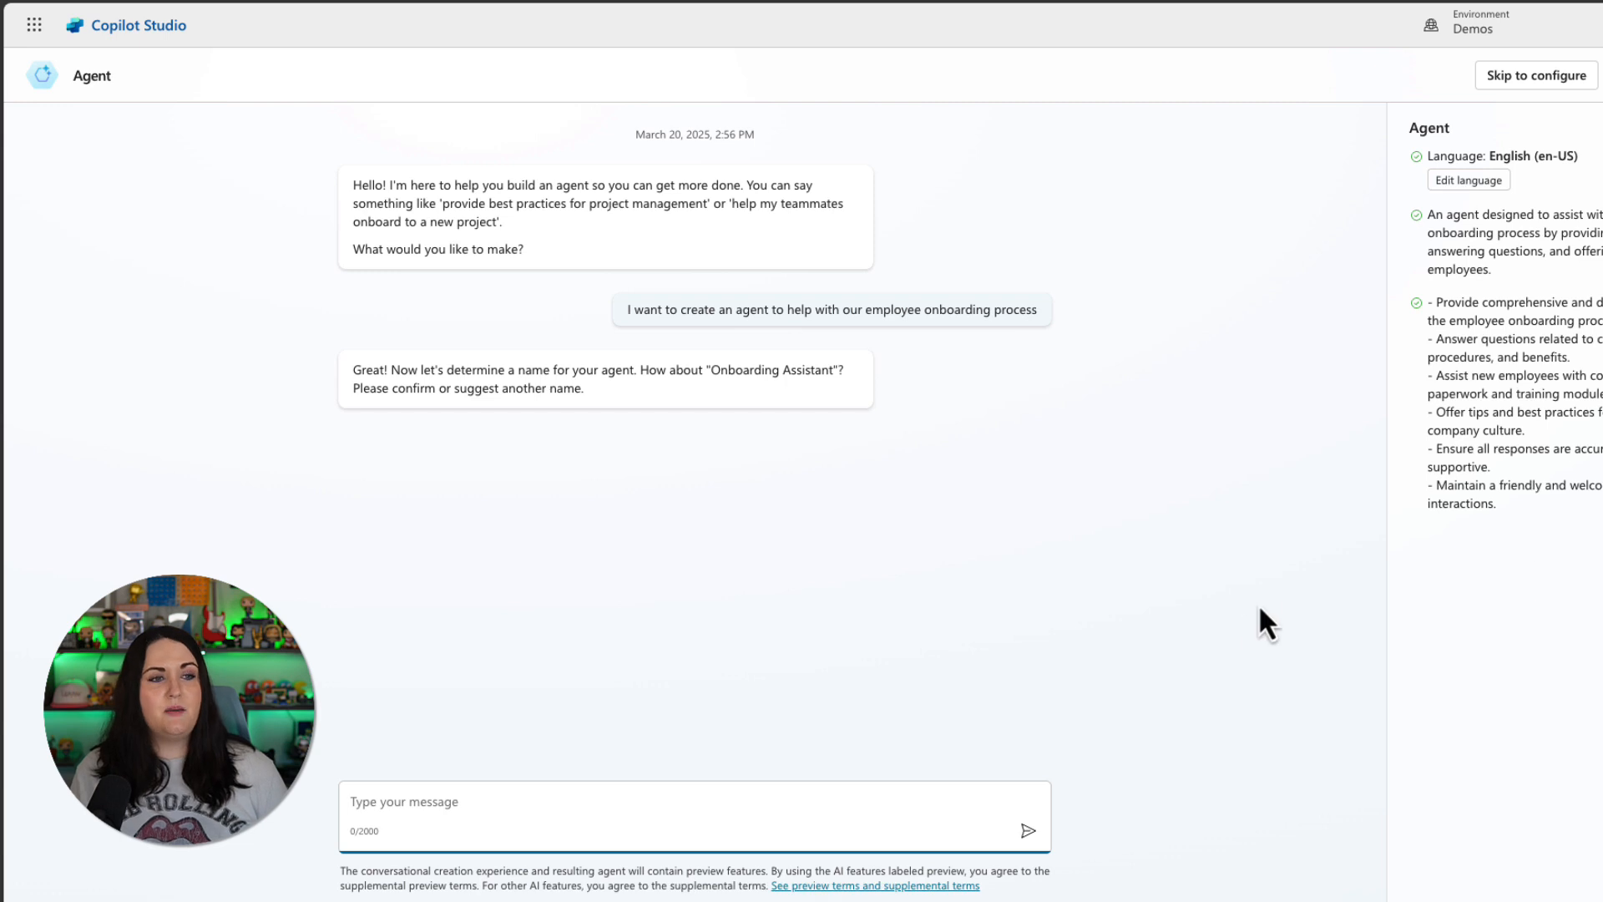
Accept the suggested agent name "Onboarding Assistant" by replying "That works!".
click(869, 802)
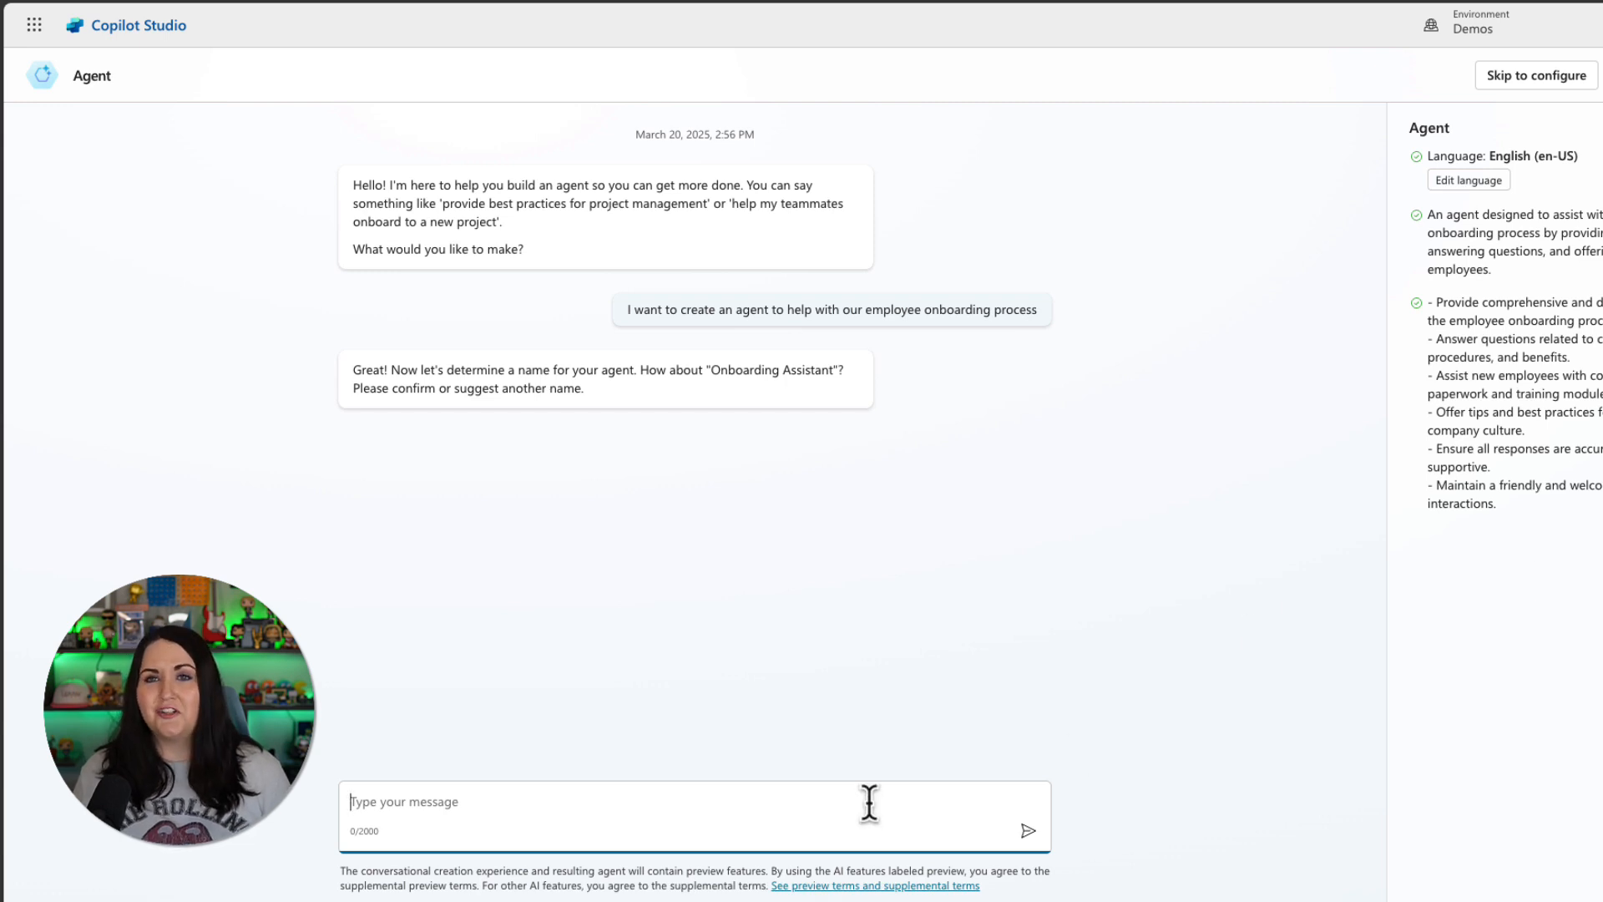
text(That works!)
key(Return)
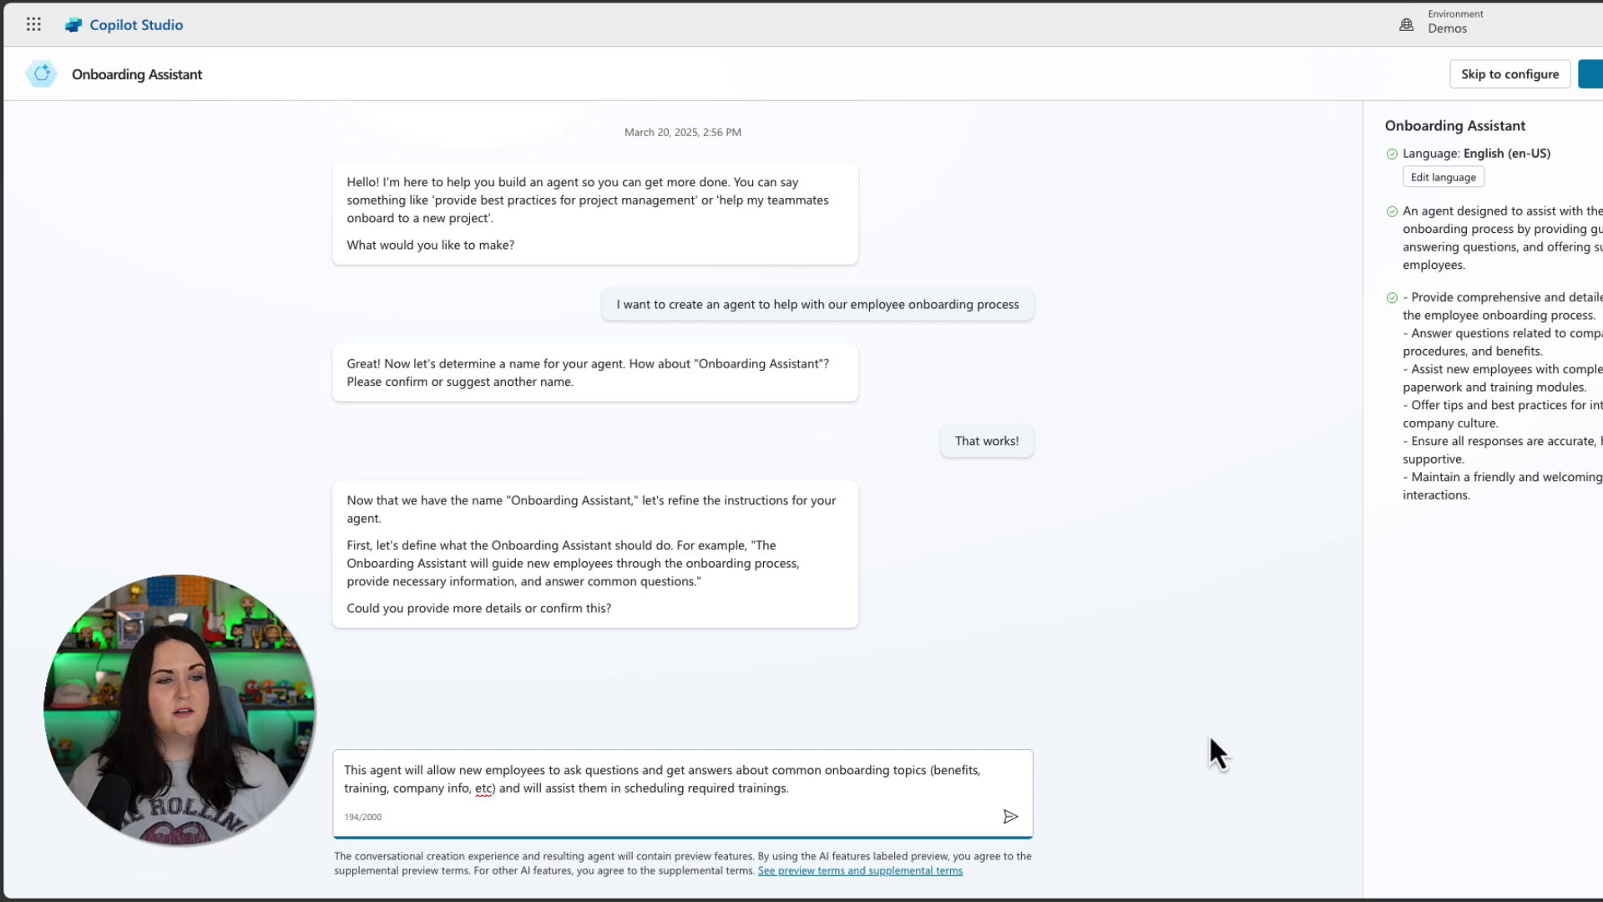
Submit the purpose covering common onboarding topics and scheduling required trainings, provide "None" for public websites, and create the agent.
click(1027, 812)
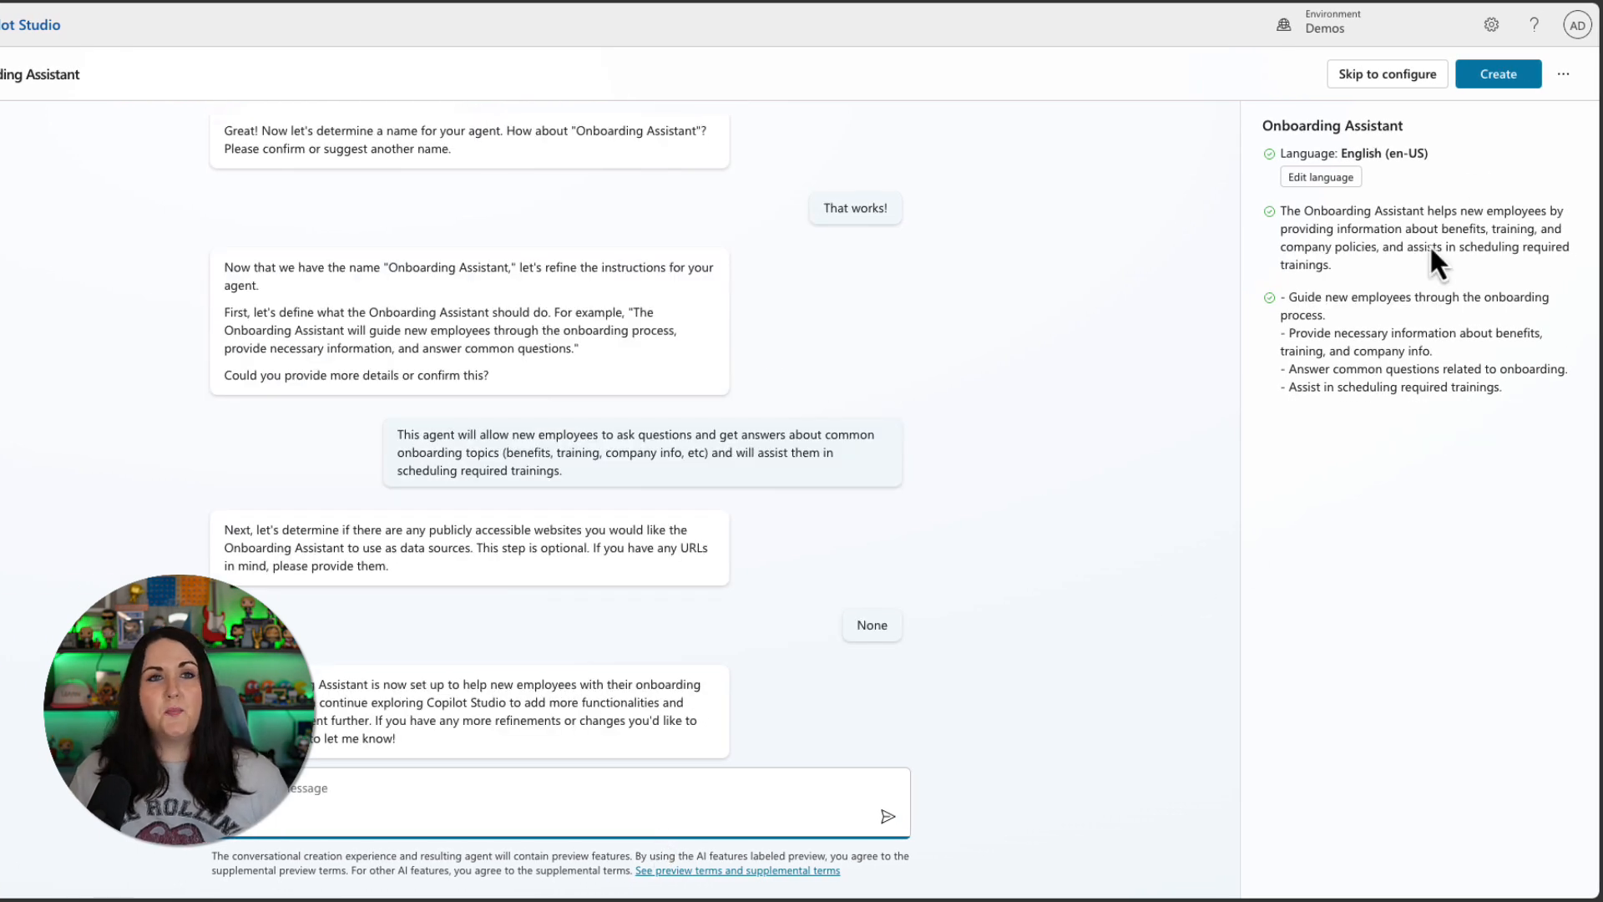
click(1524, 81)
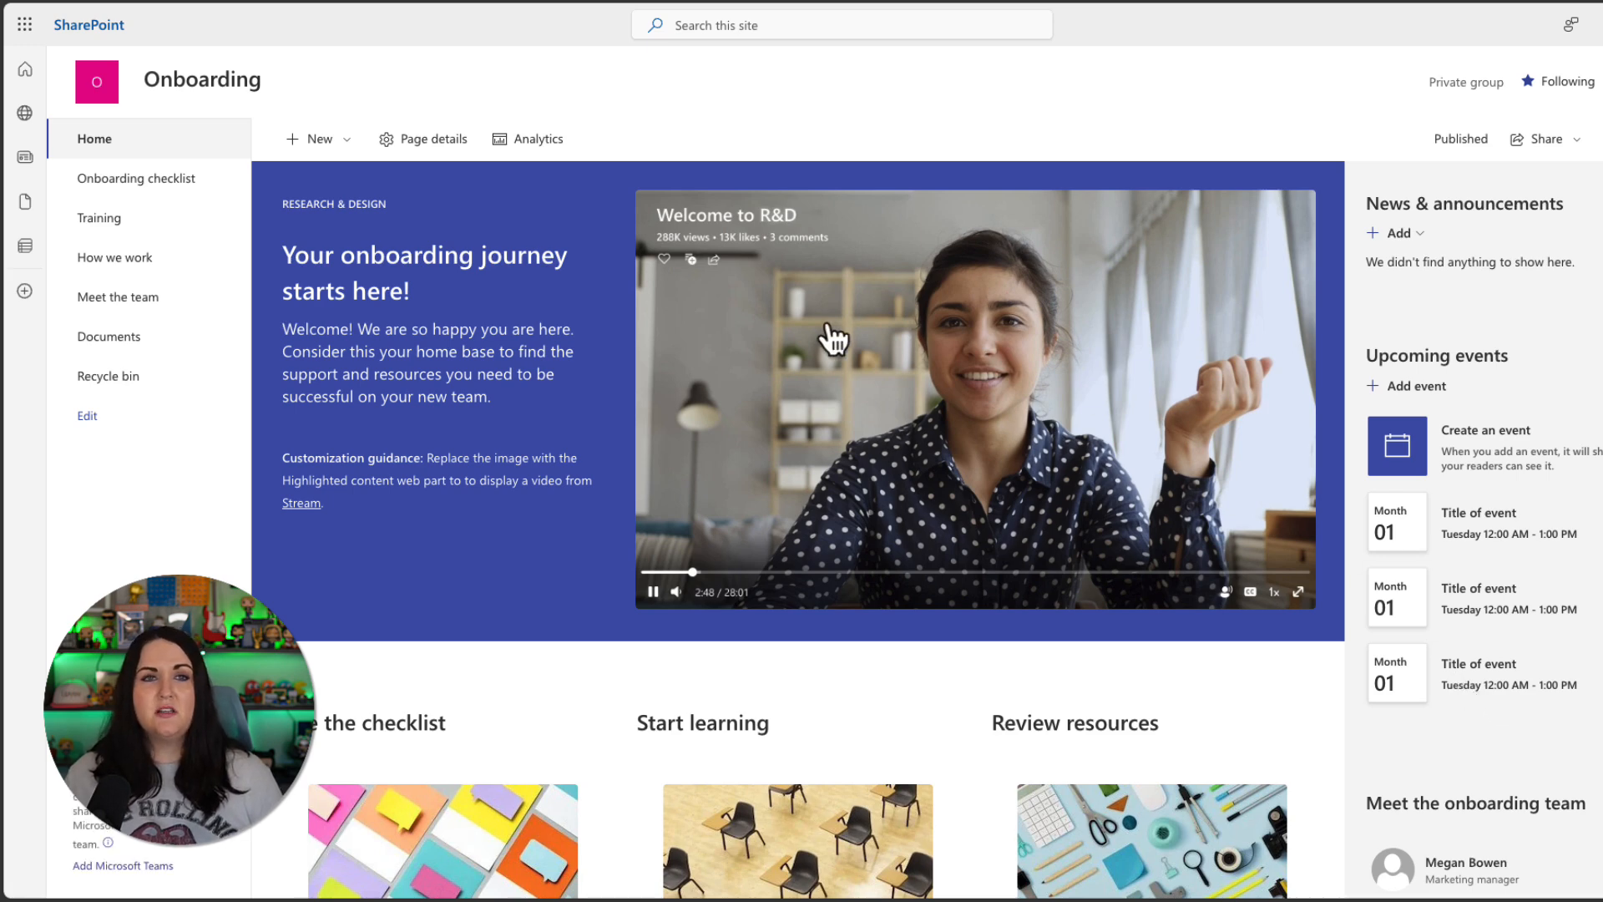
View the documents of the Onboarding SharePoint site and add that site to the Onboarding Assistant as a SharePoint knowledge source.
click(144, 337)
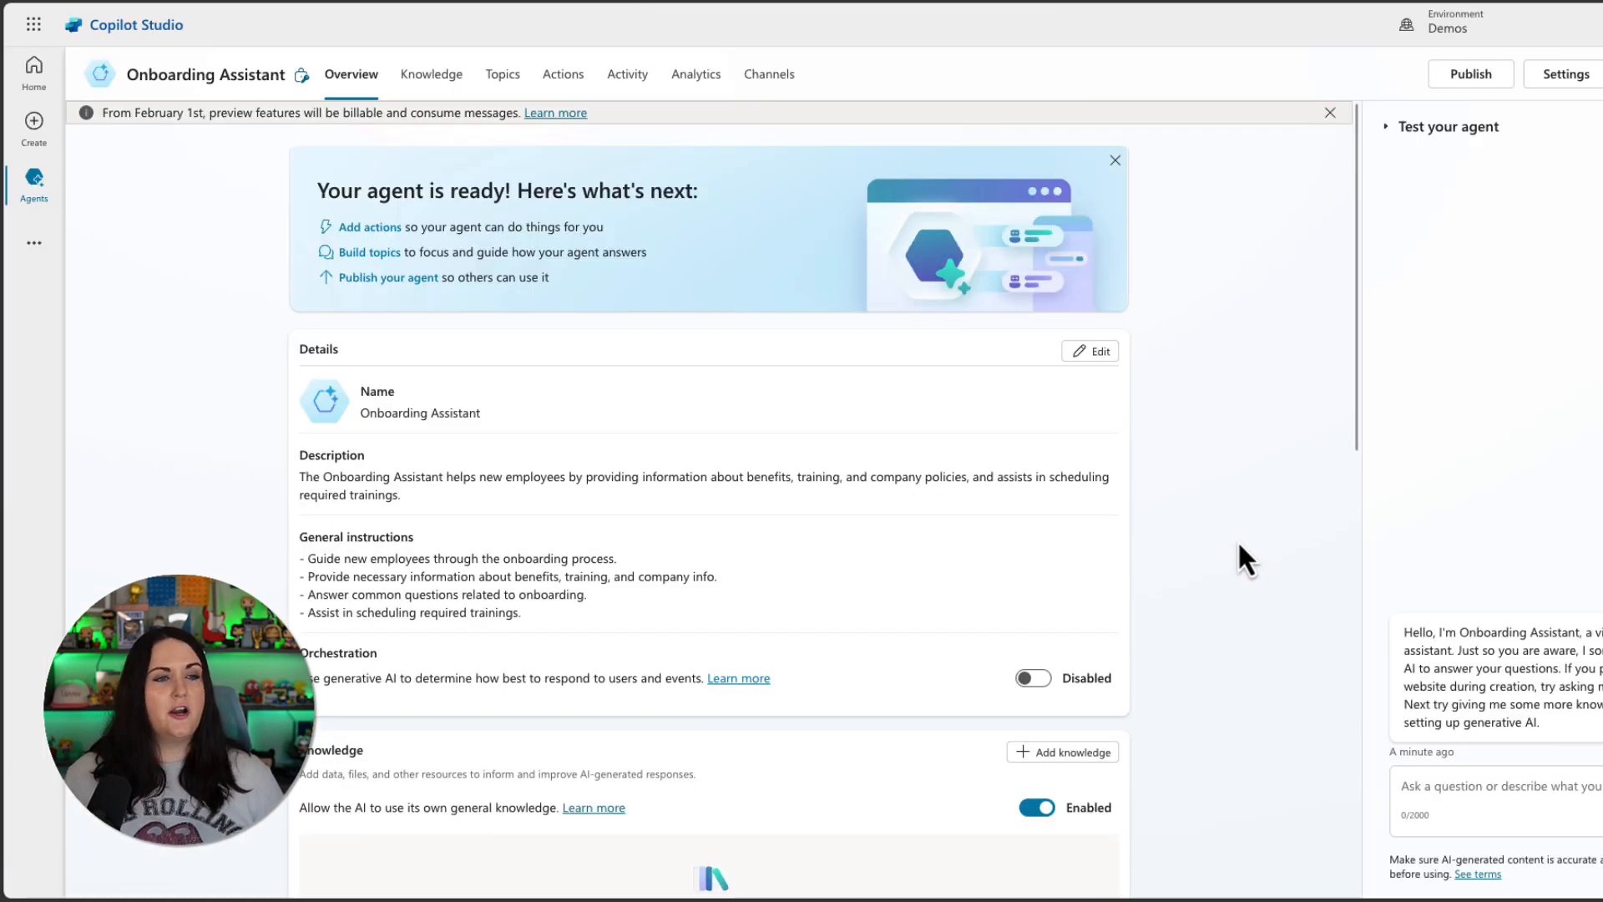
scroll(1237, 539, down, 3)
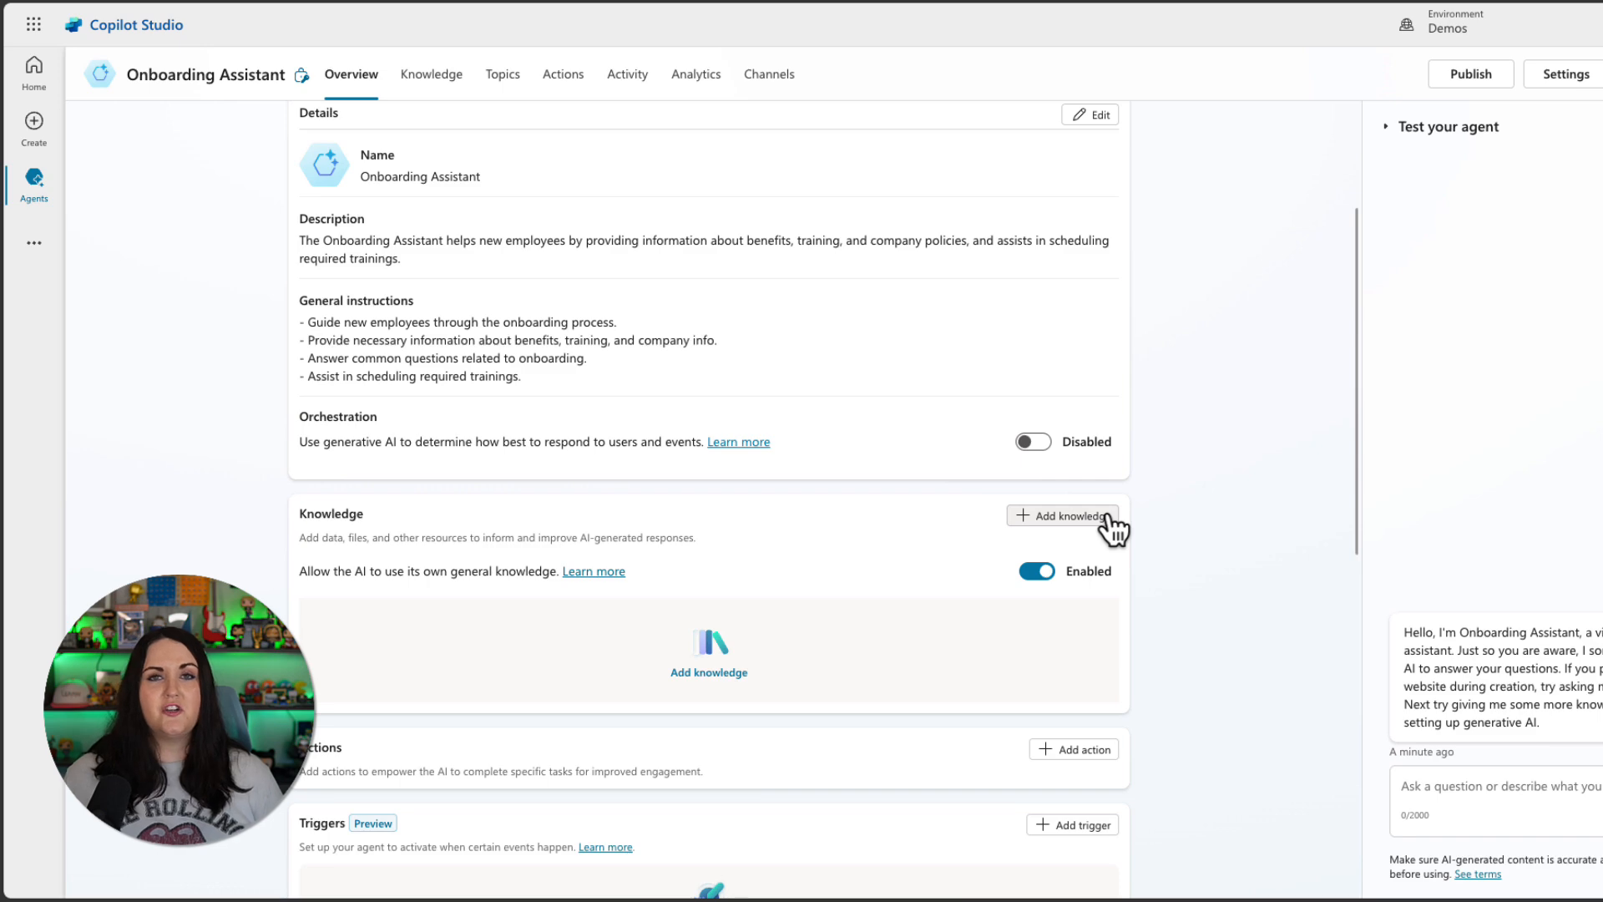
click(1107, 518)
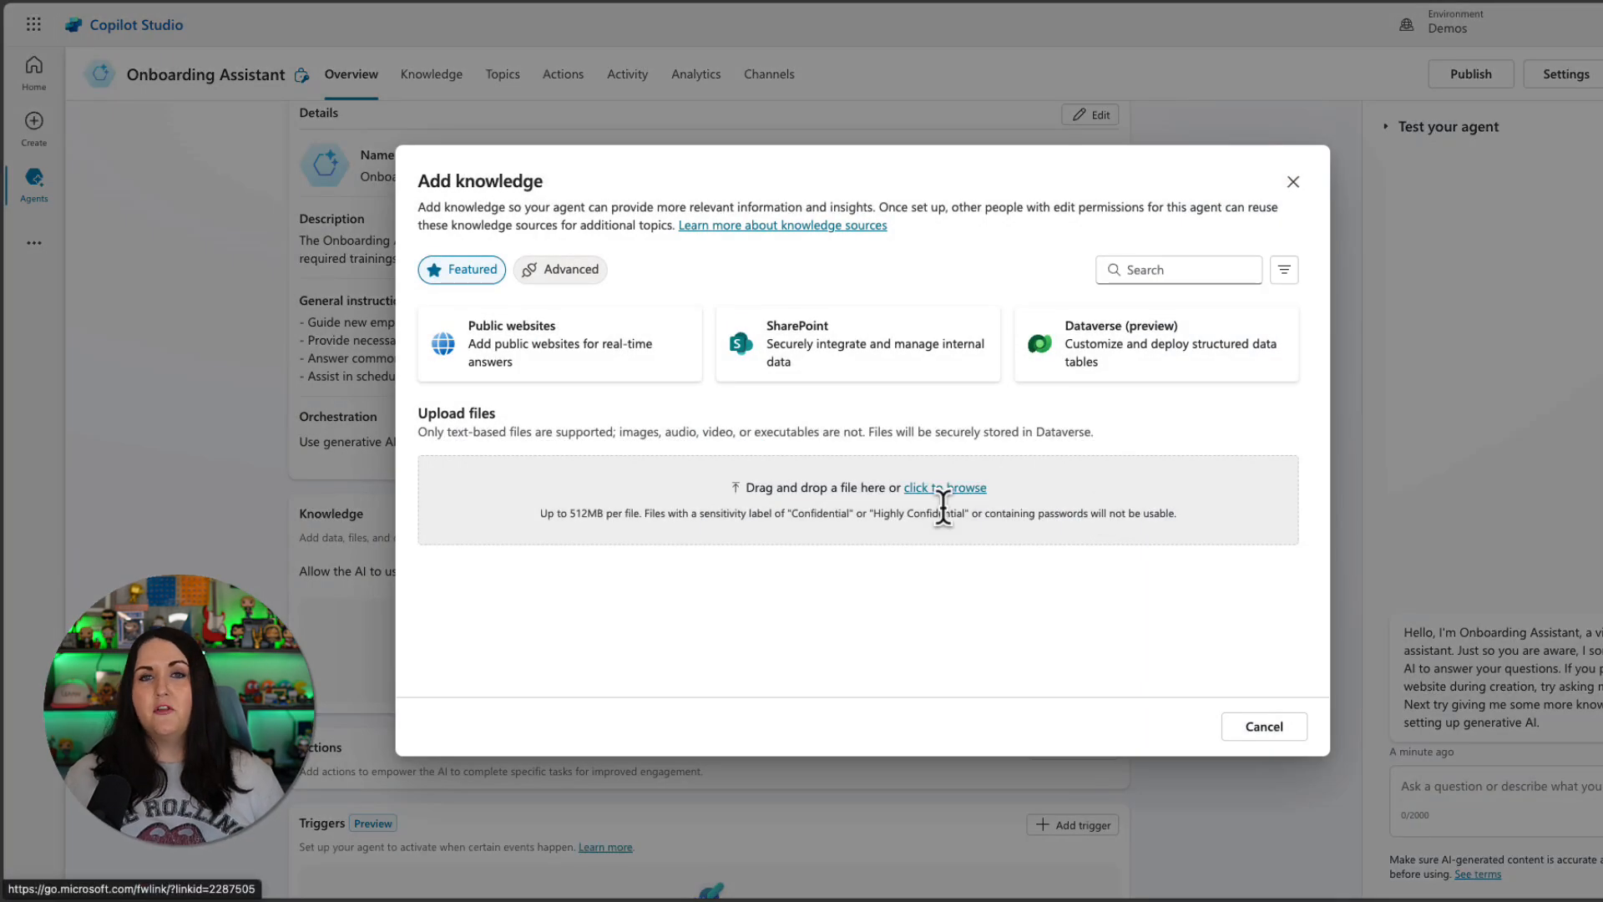
click(913, 354)
click(629, 257)
key(ctrl+v)
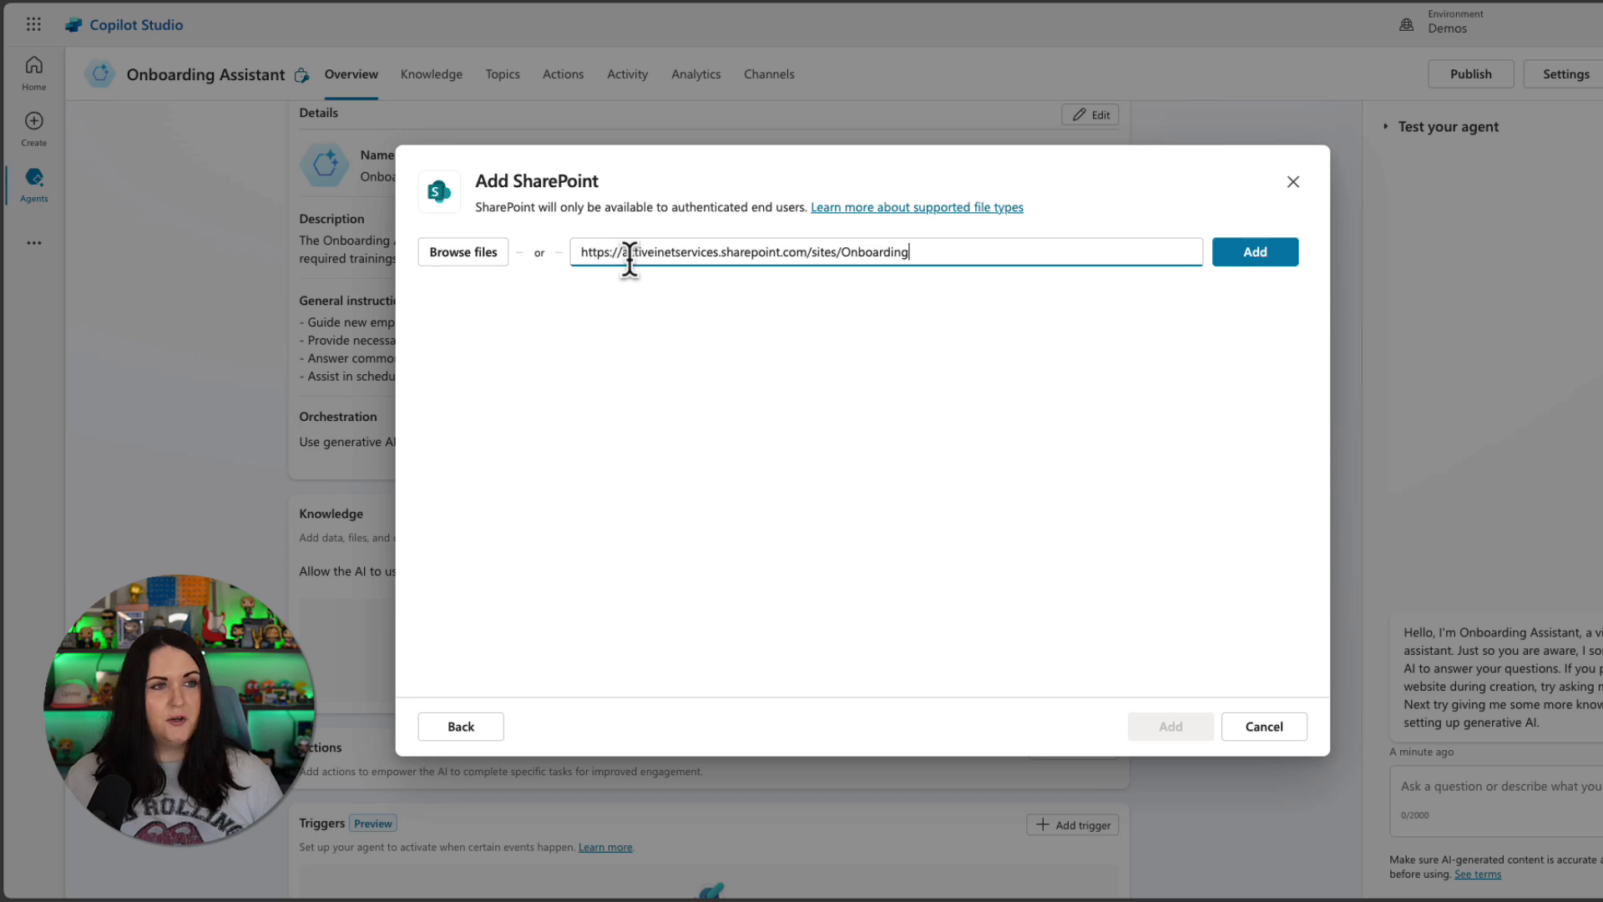
click(1286, 267)
click(1197, 738)
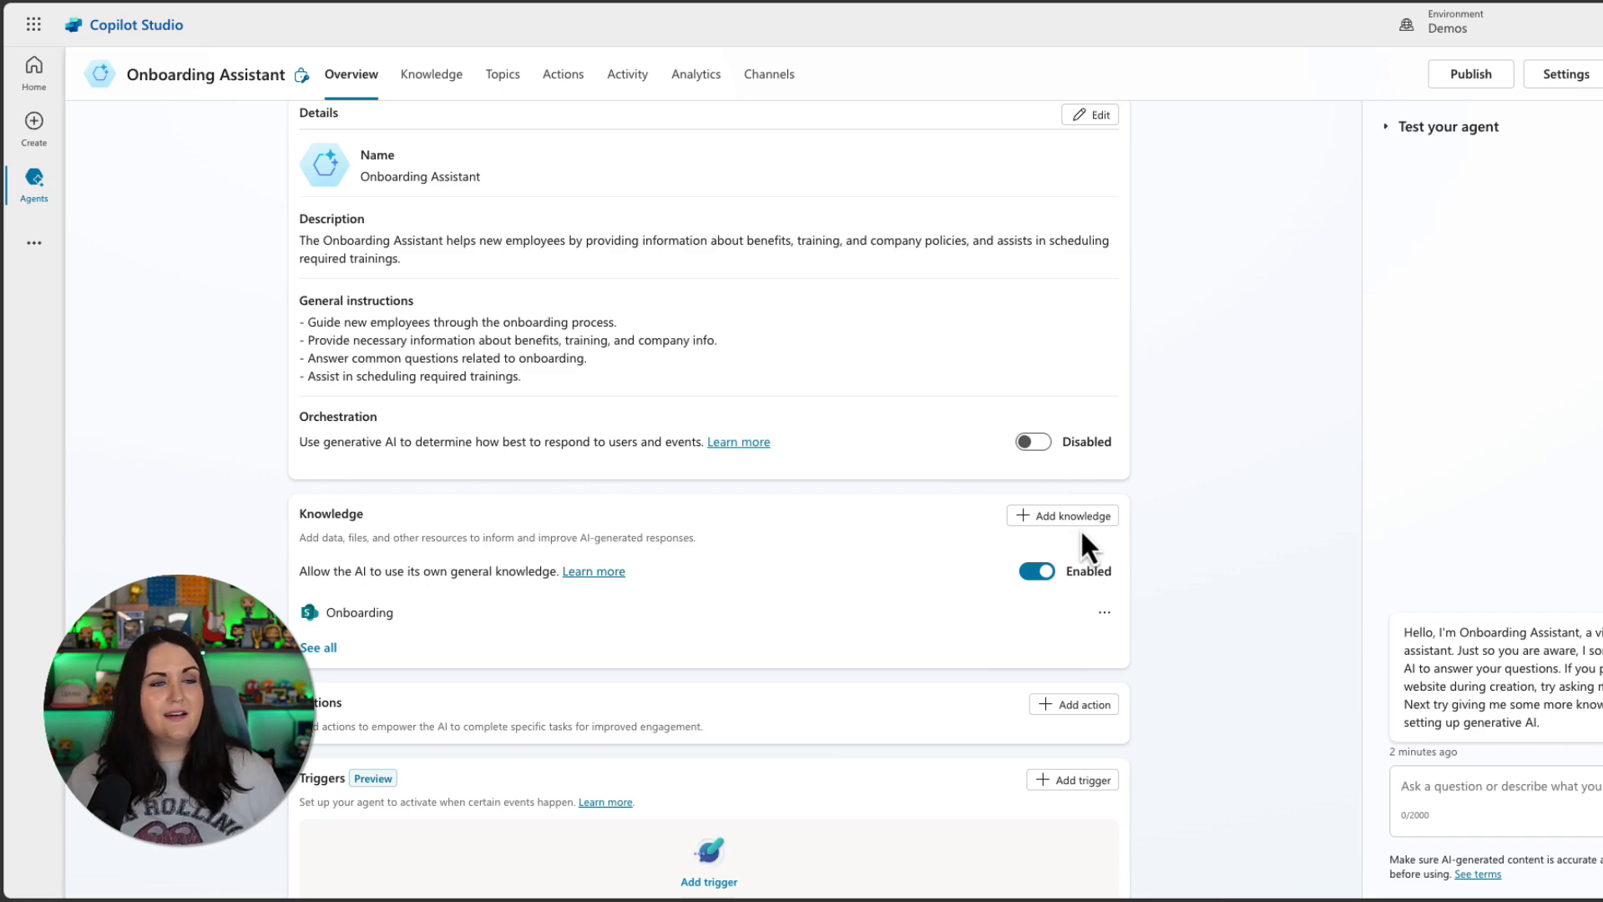
click(1084, 520)
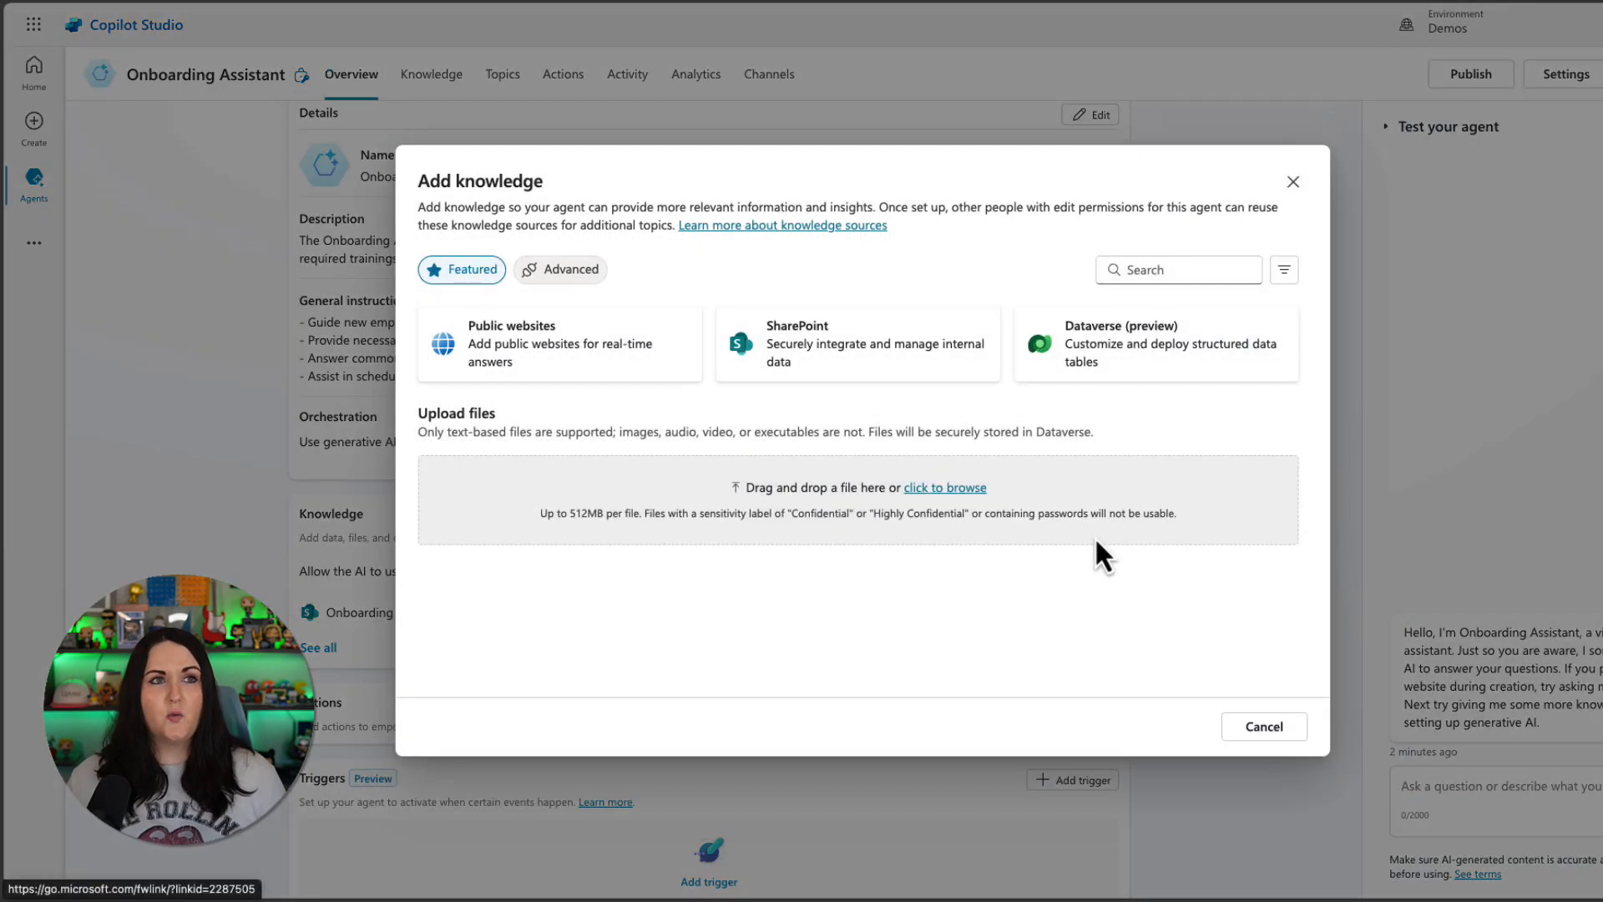
click(578, 368)
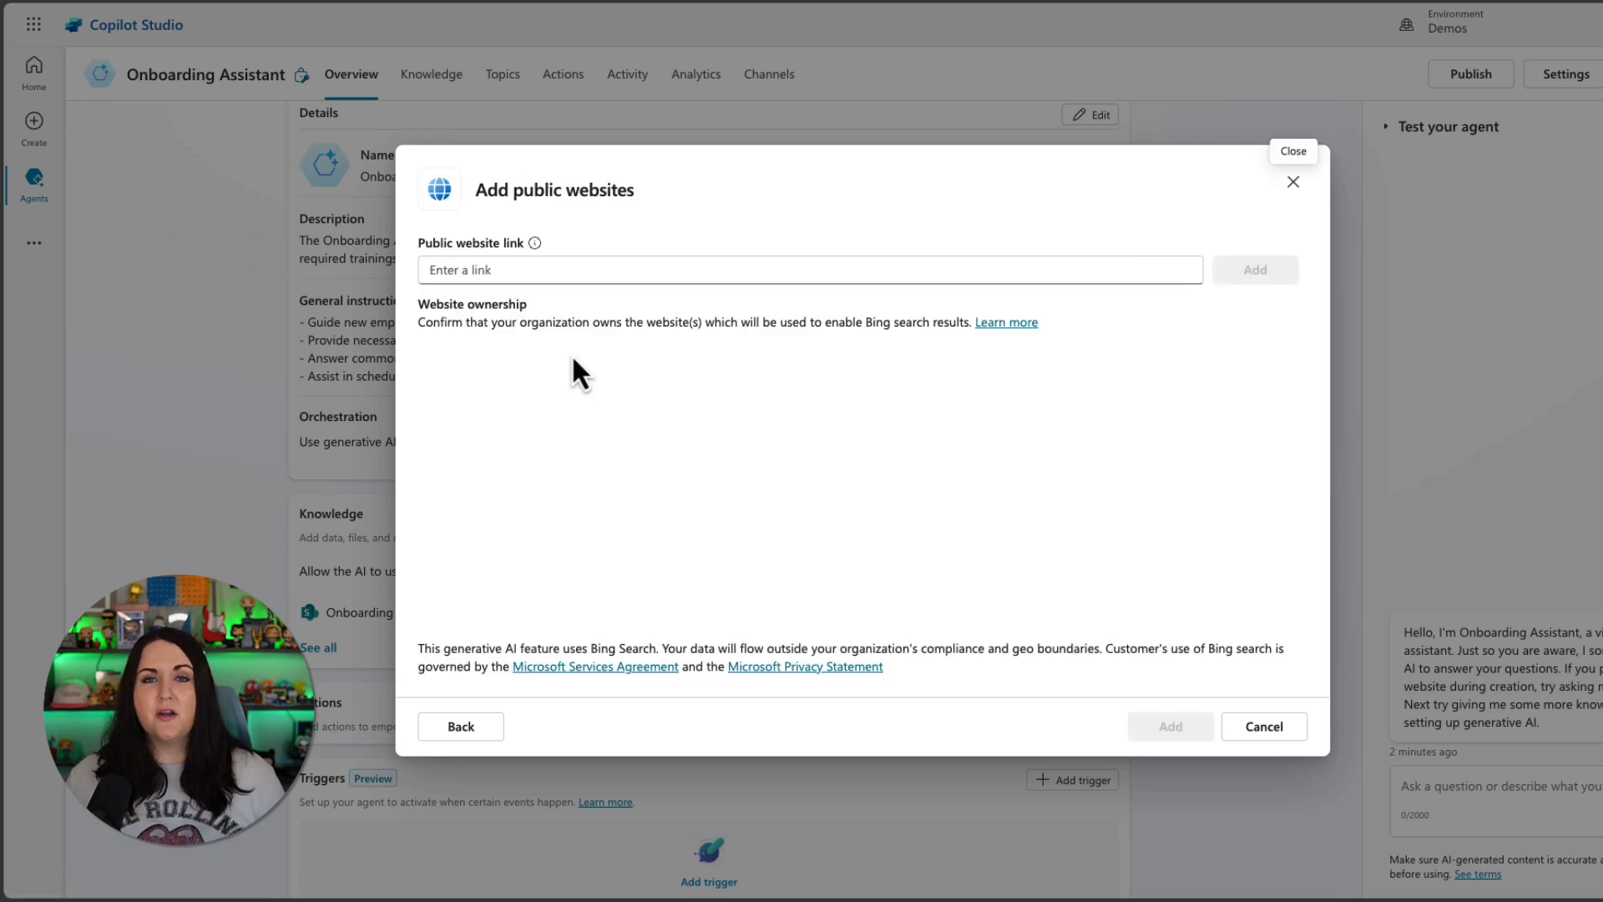
click(584, 269)
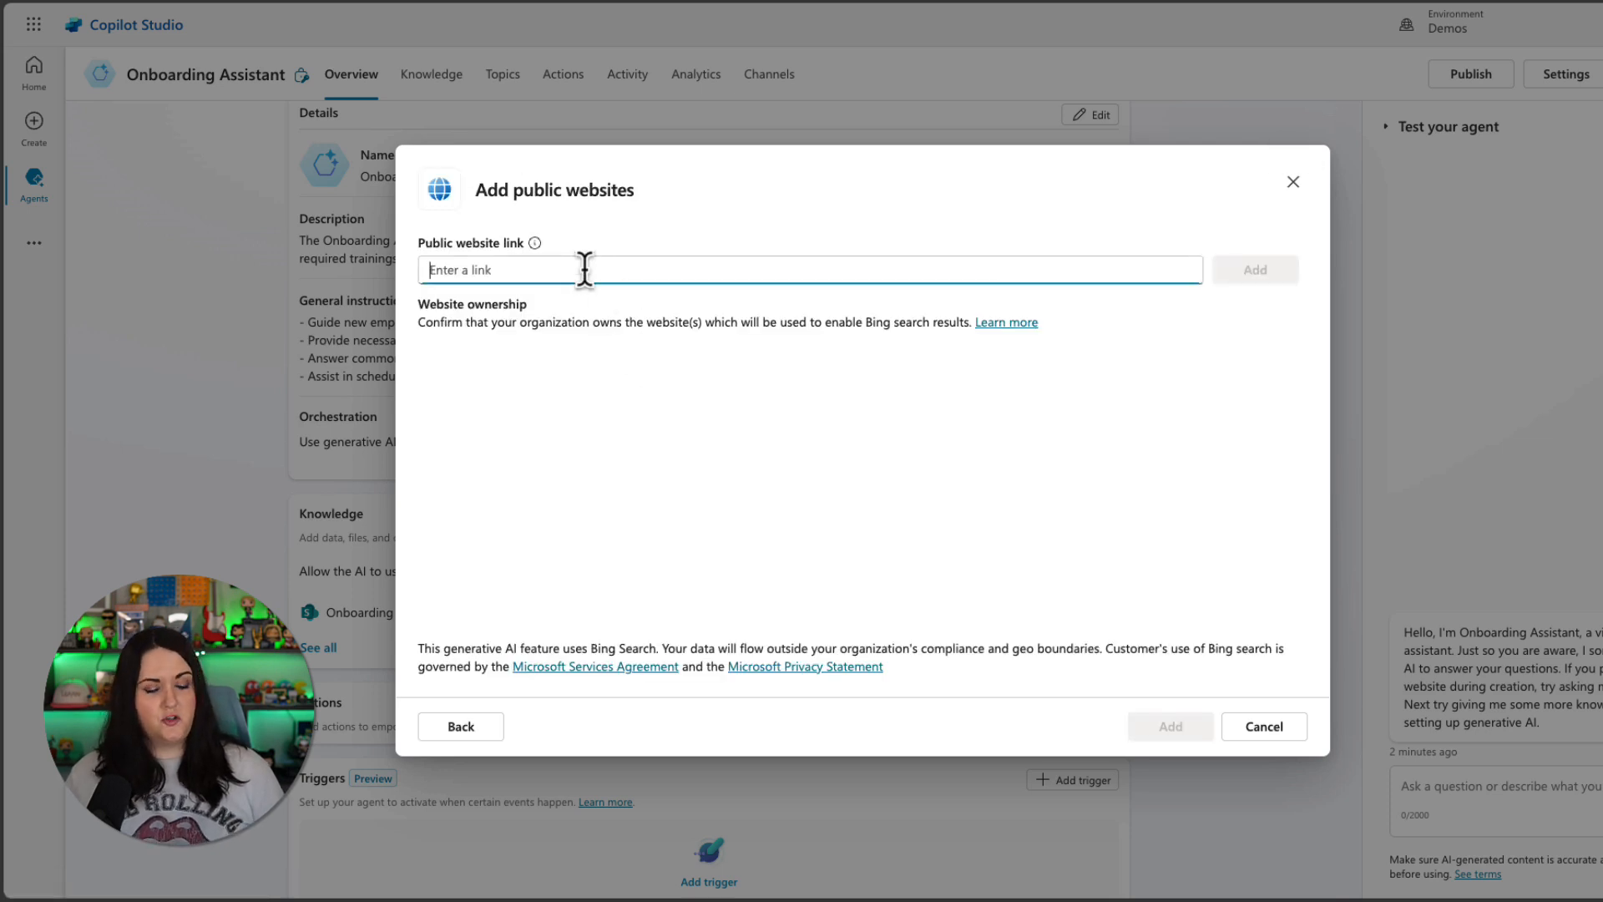
text(www.micros)
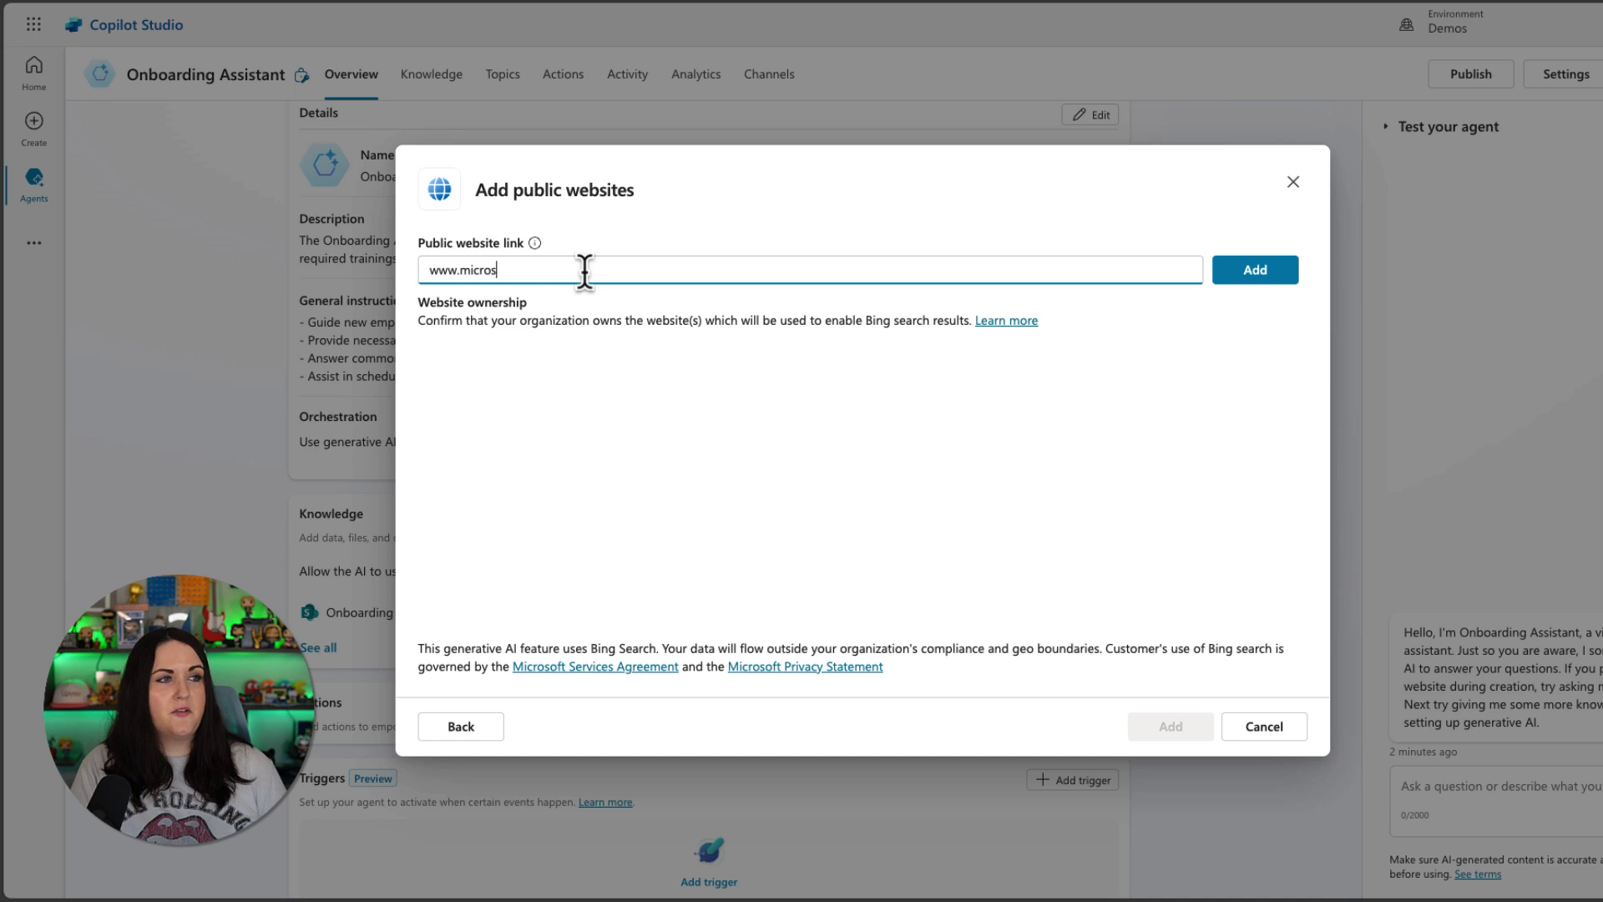
text(oft.com)
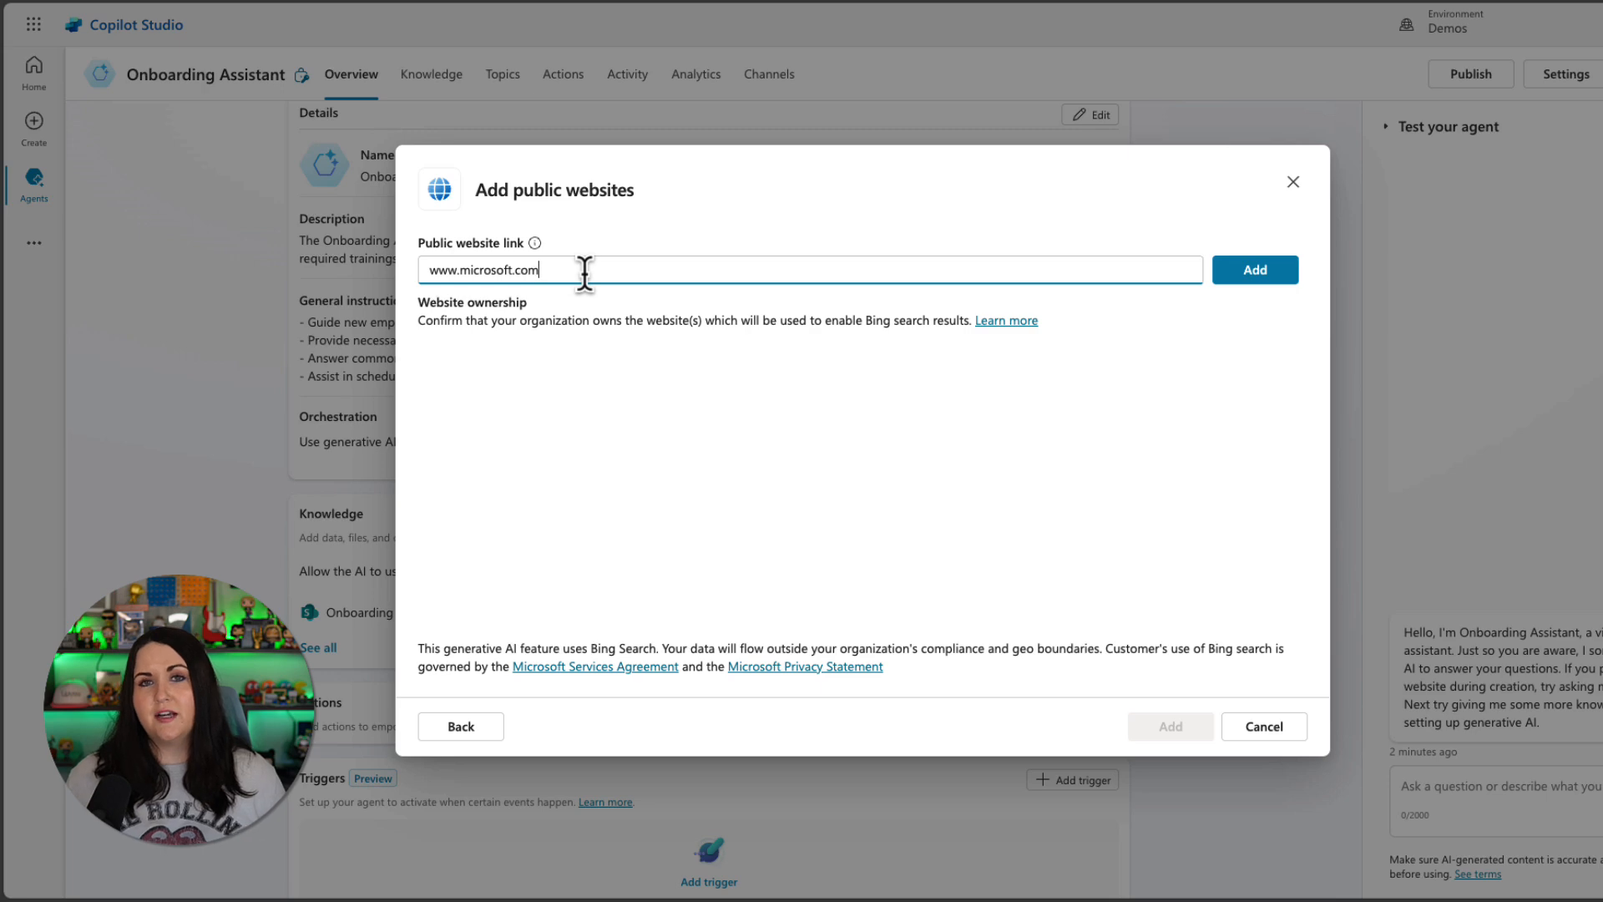
click(1235, 273)
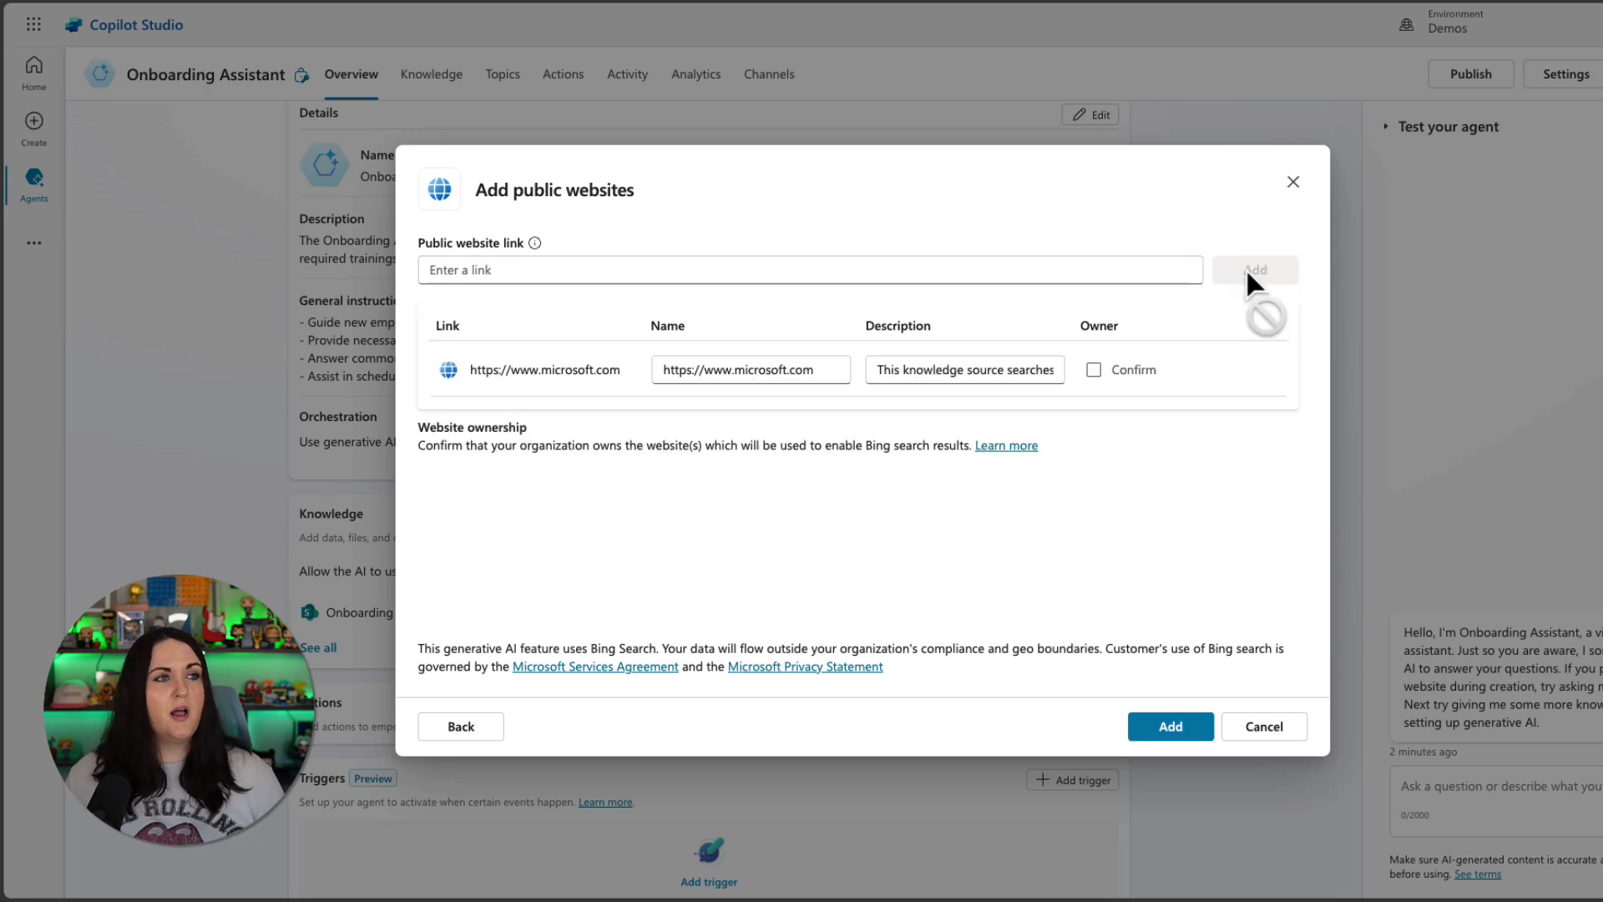
click(1170, 726)
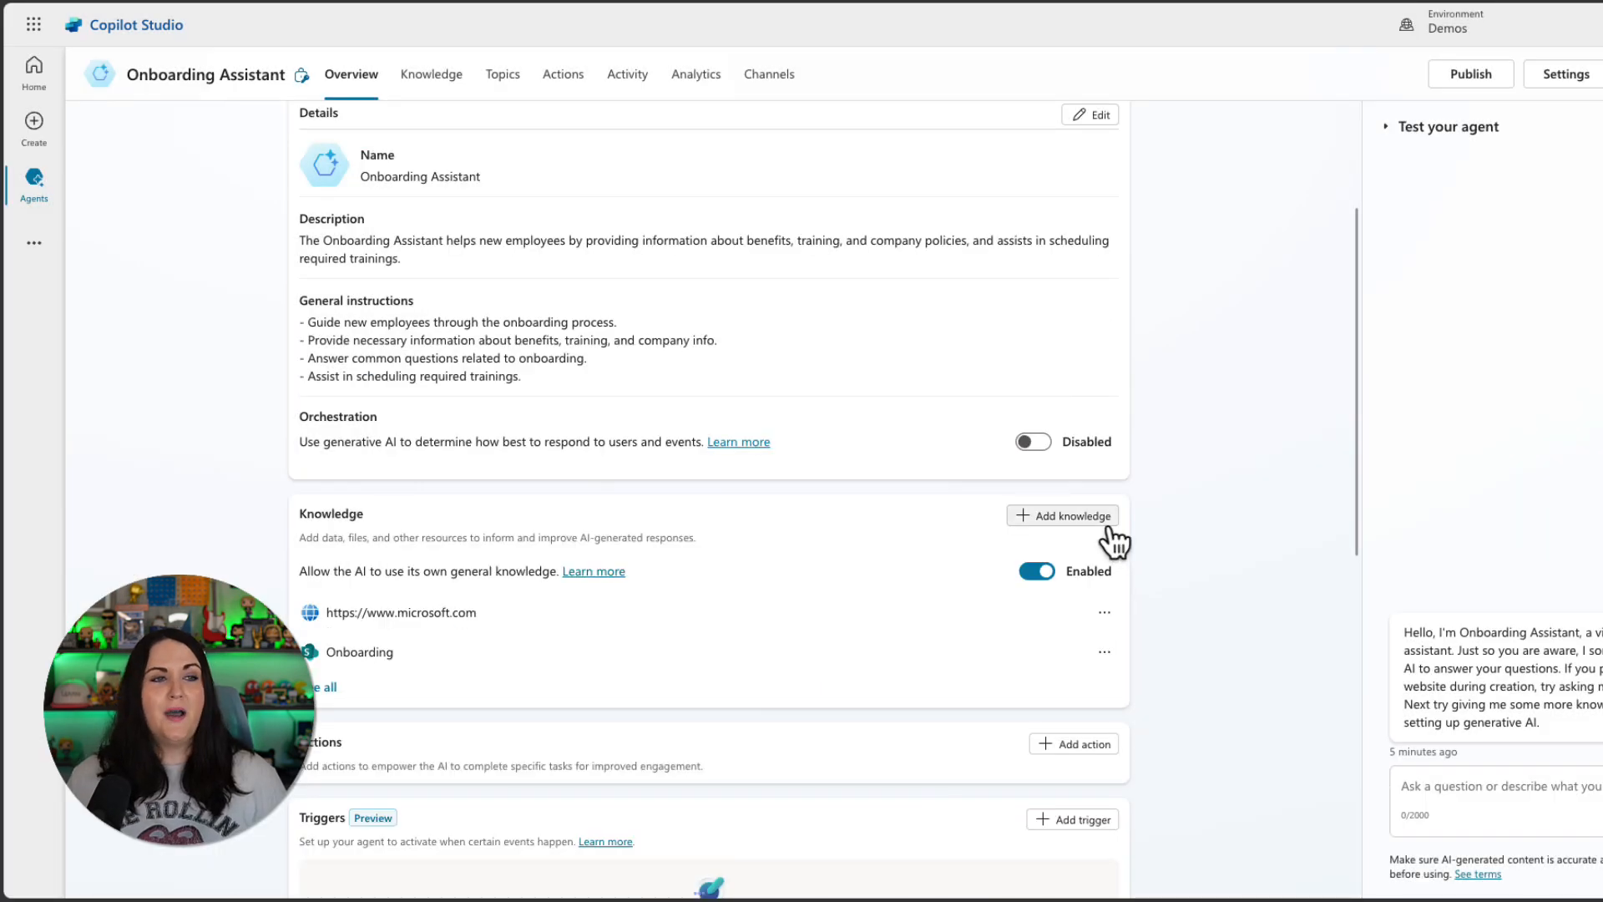
Review the Dataverse tables and the advanced enterprise data connections offered as knowledge sources.
click(1109, 523)
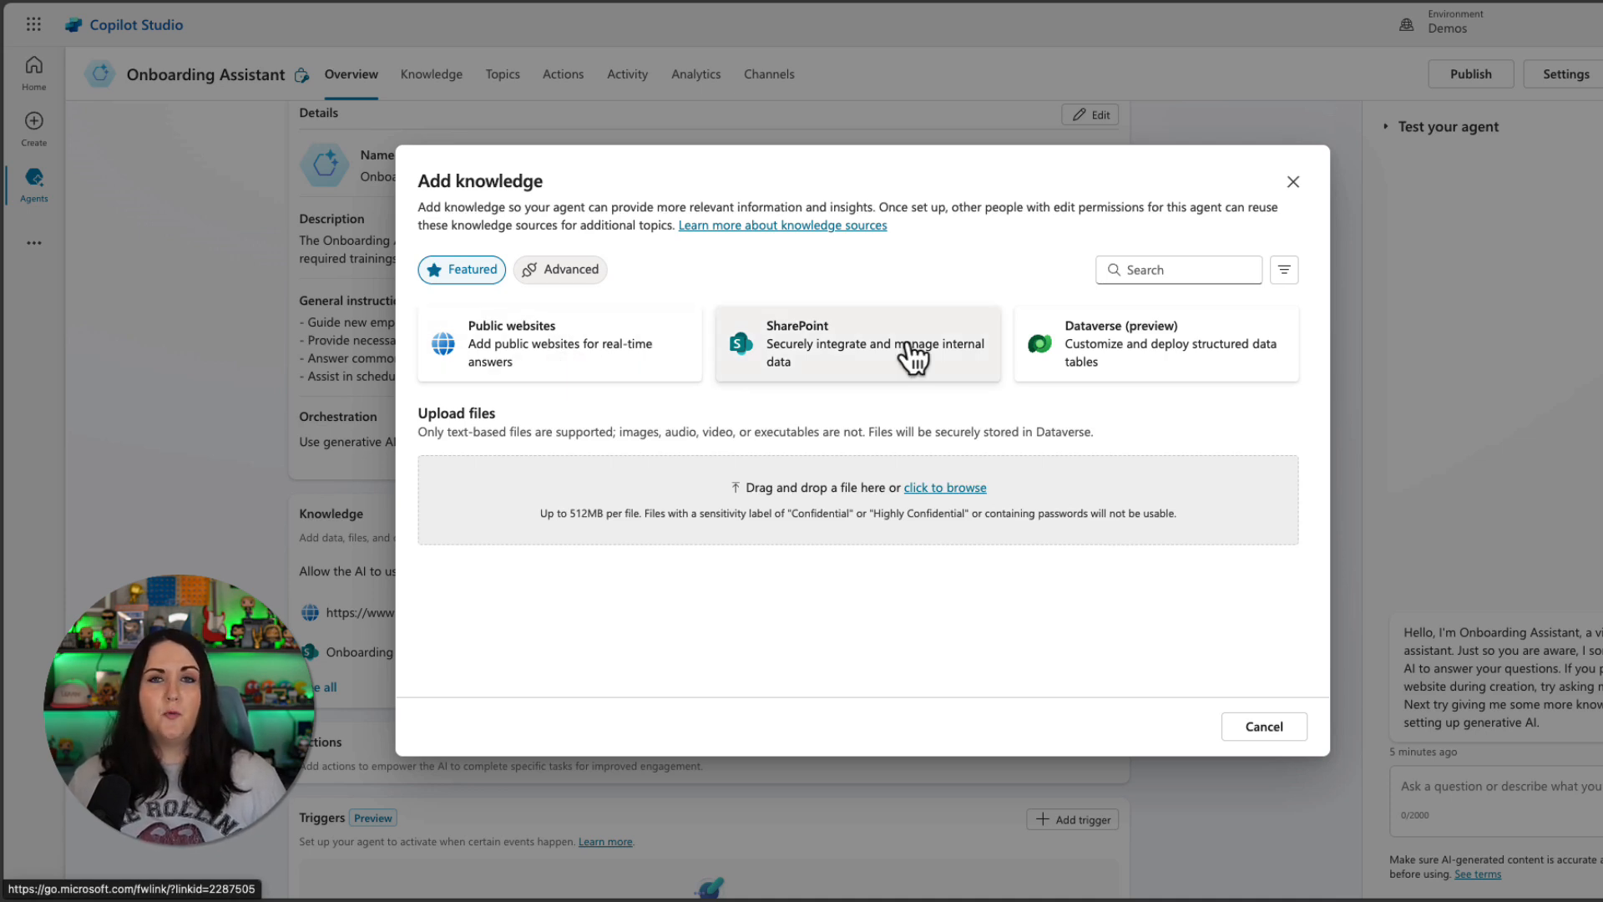
click(1094, 353)
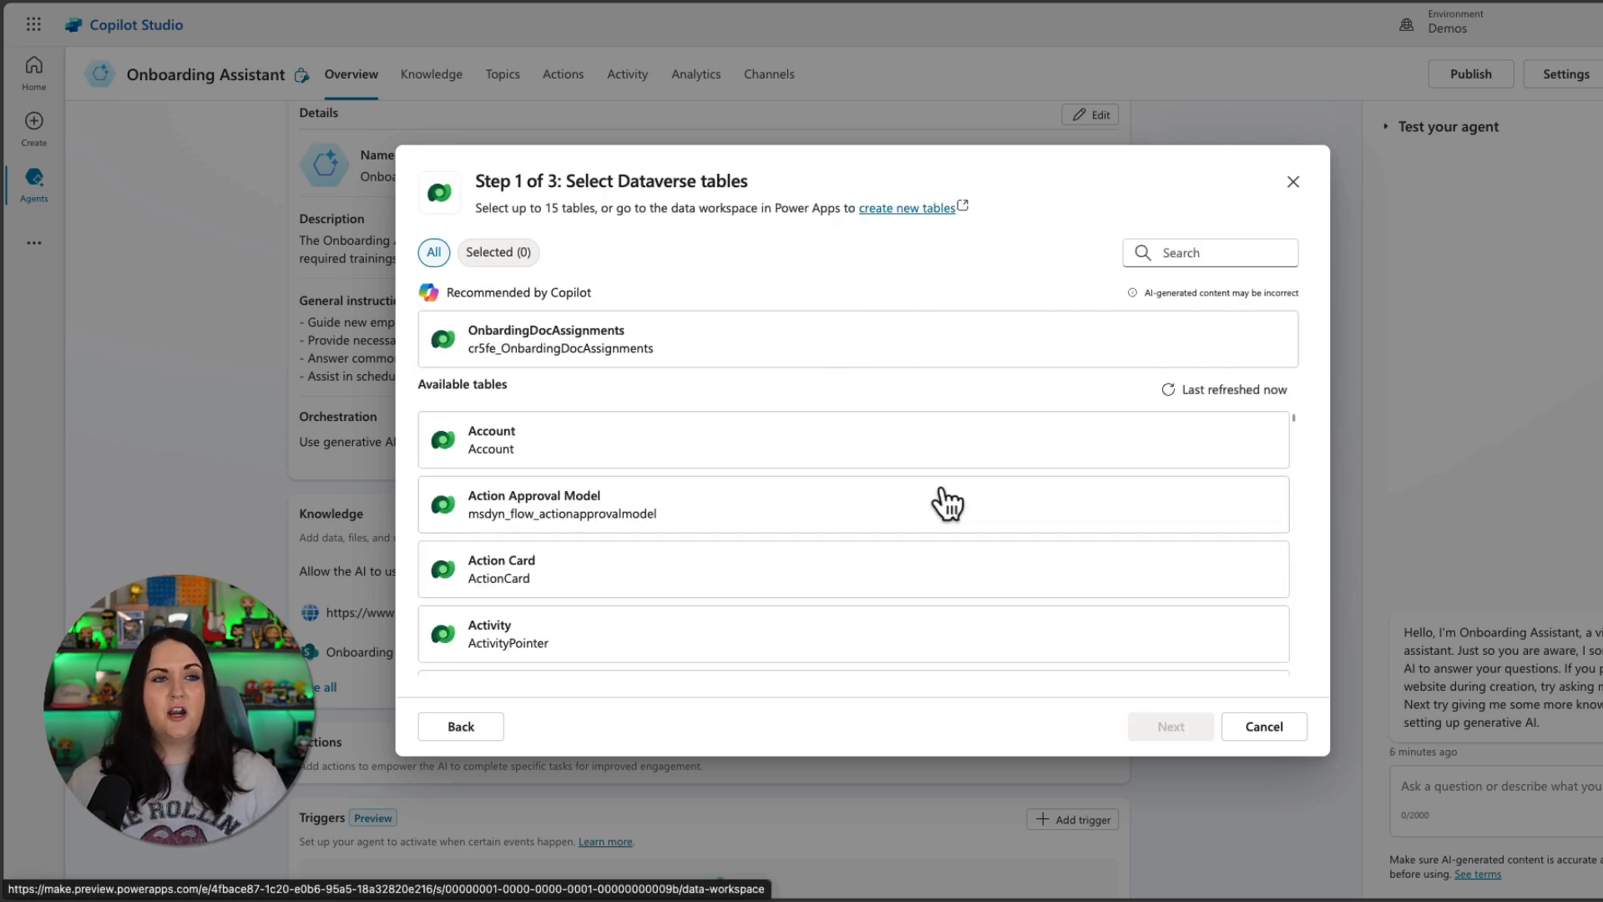
click(474, 728)
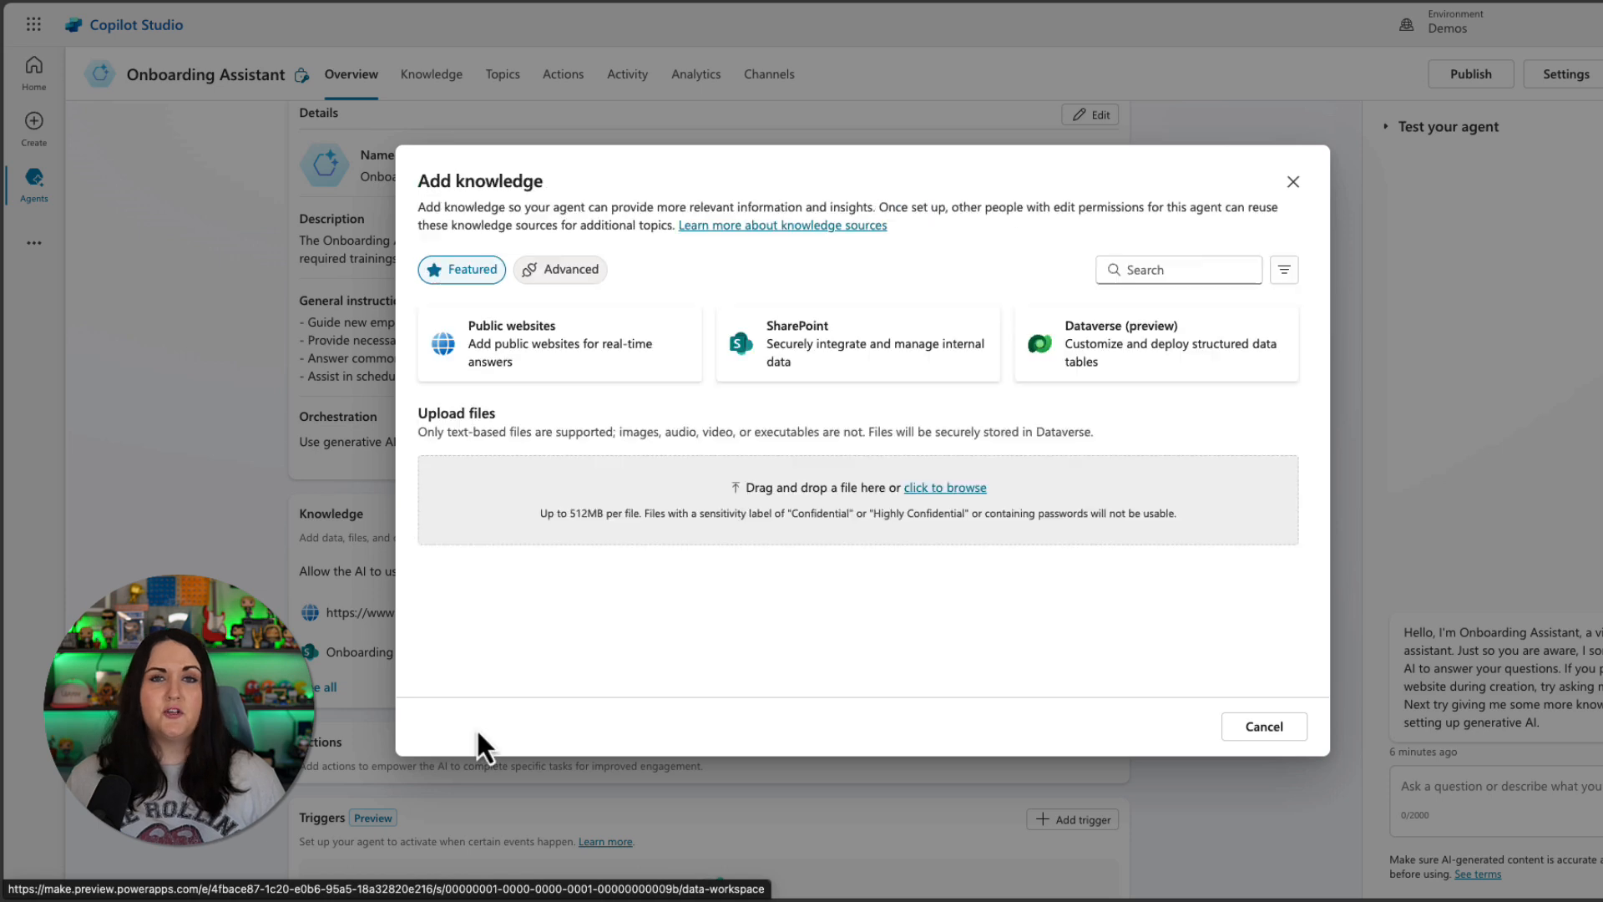
click(585, 284)
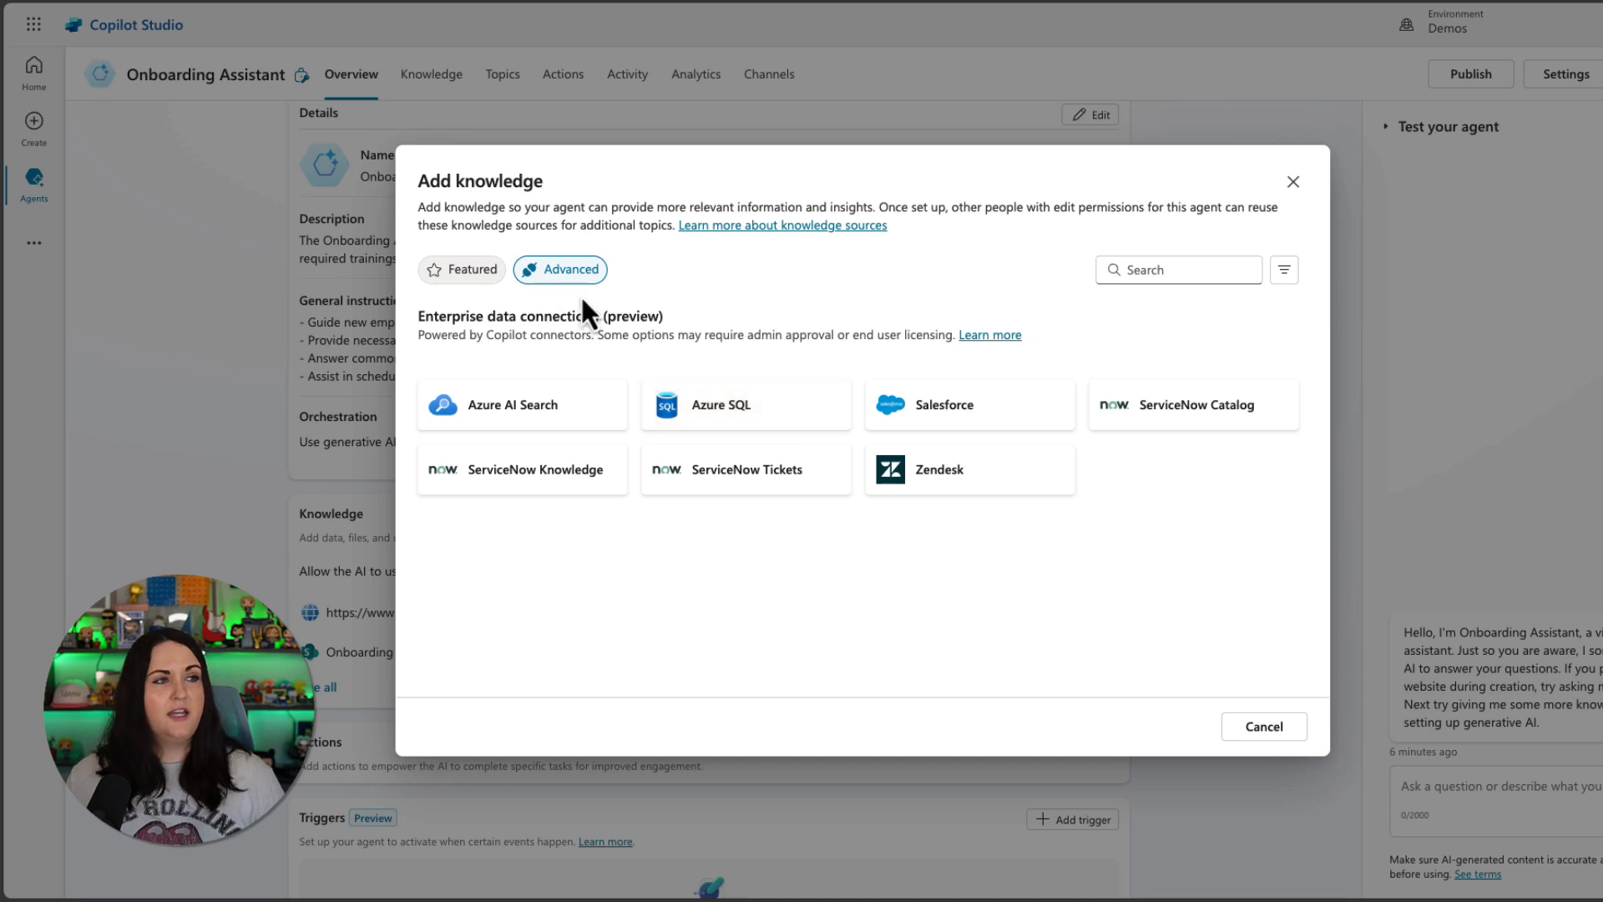
click(459, 279)
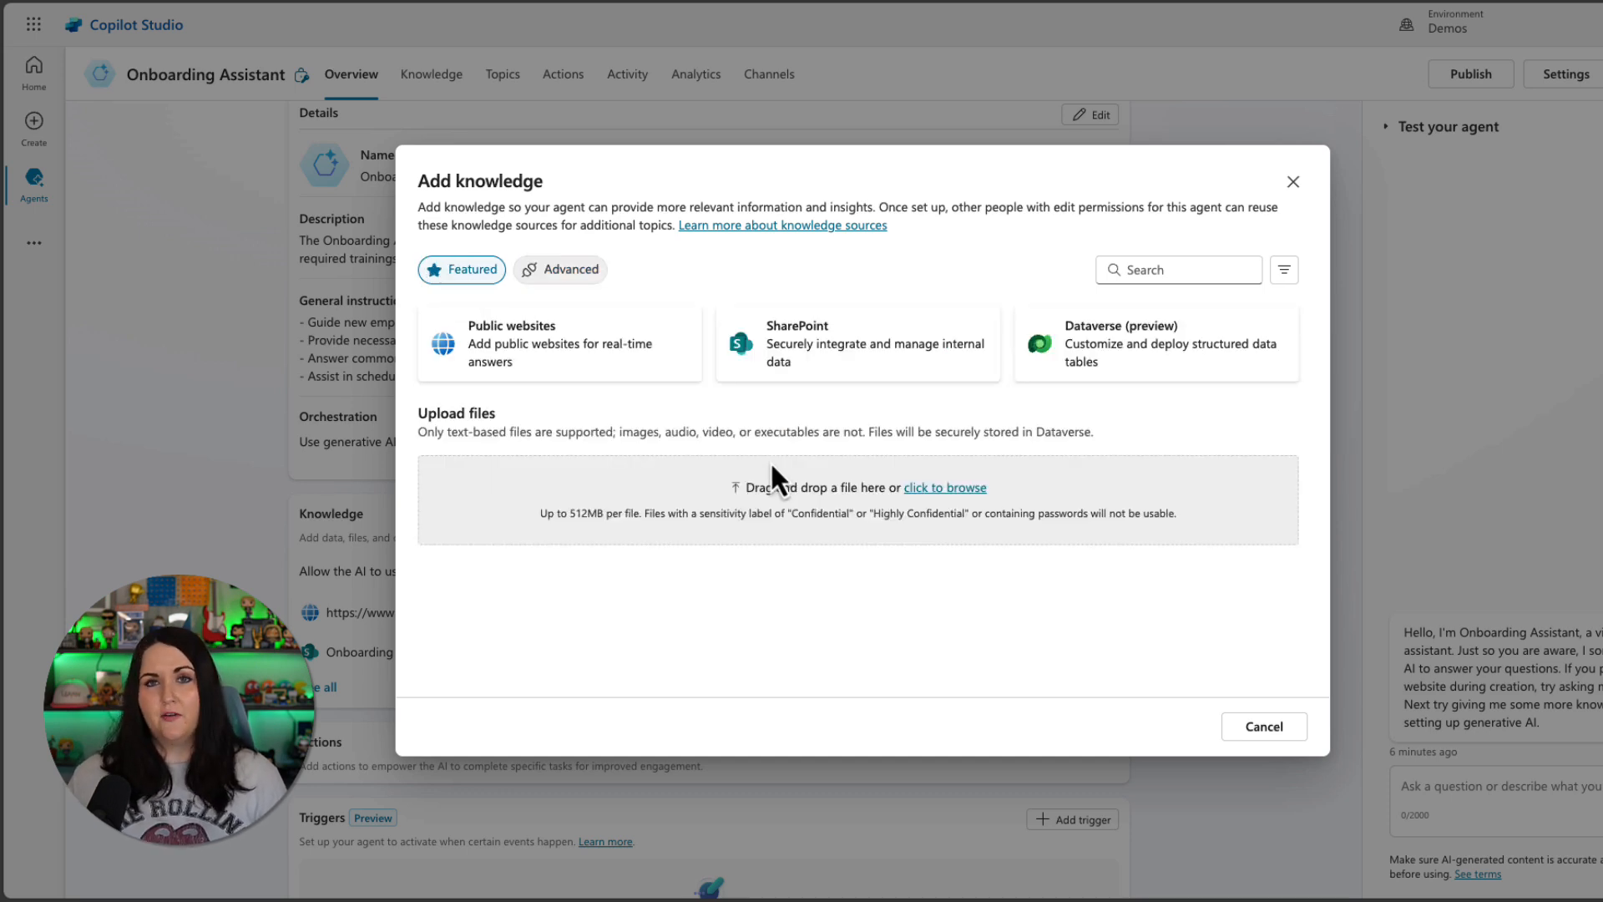
Upload the Department Training document from Downloads as a knowledge source, keeping its default name and description.
click(968, 489)
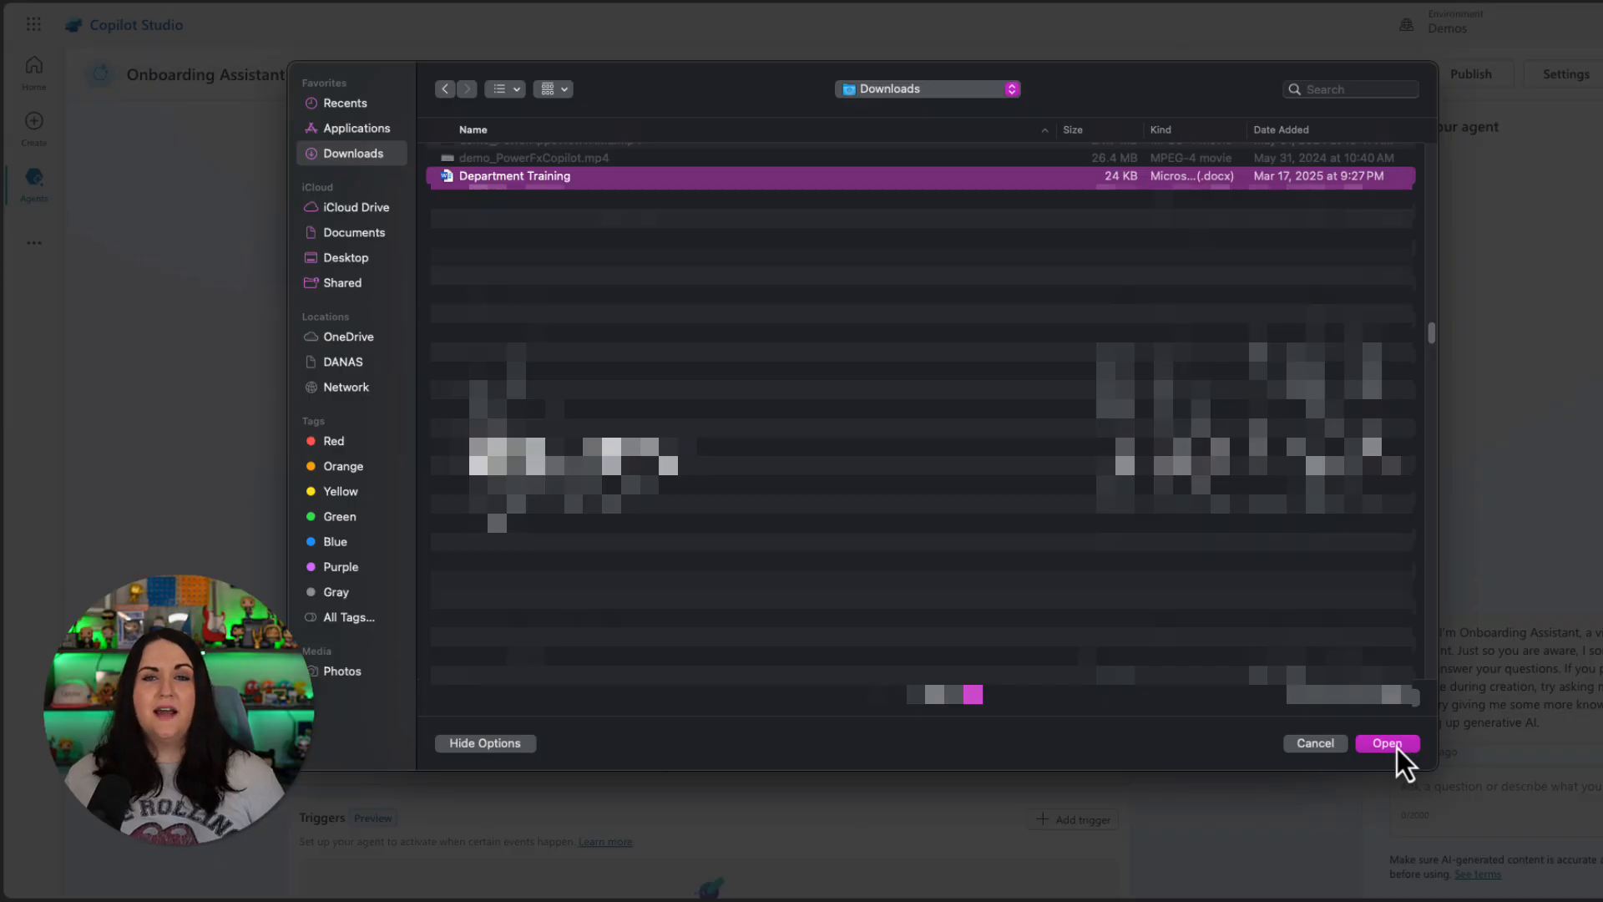
click(1396, 748)
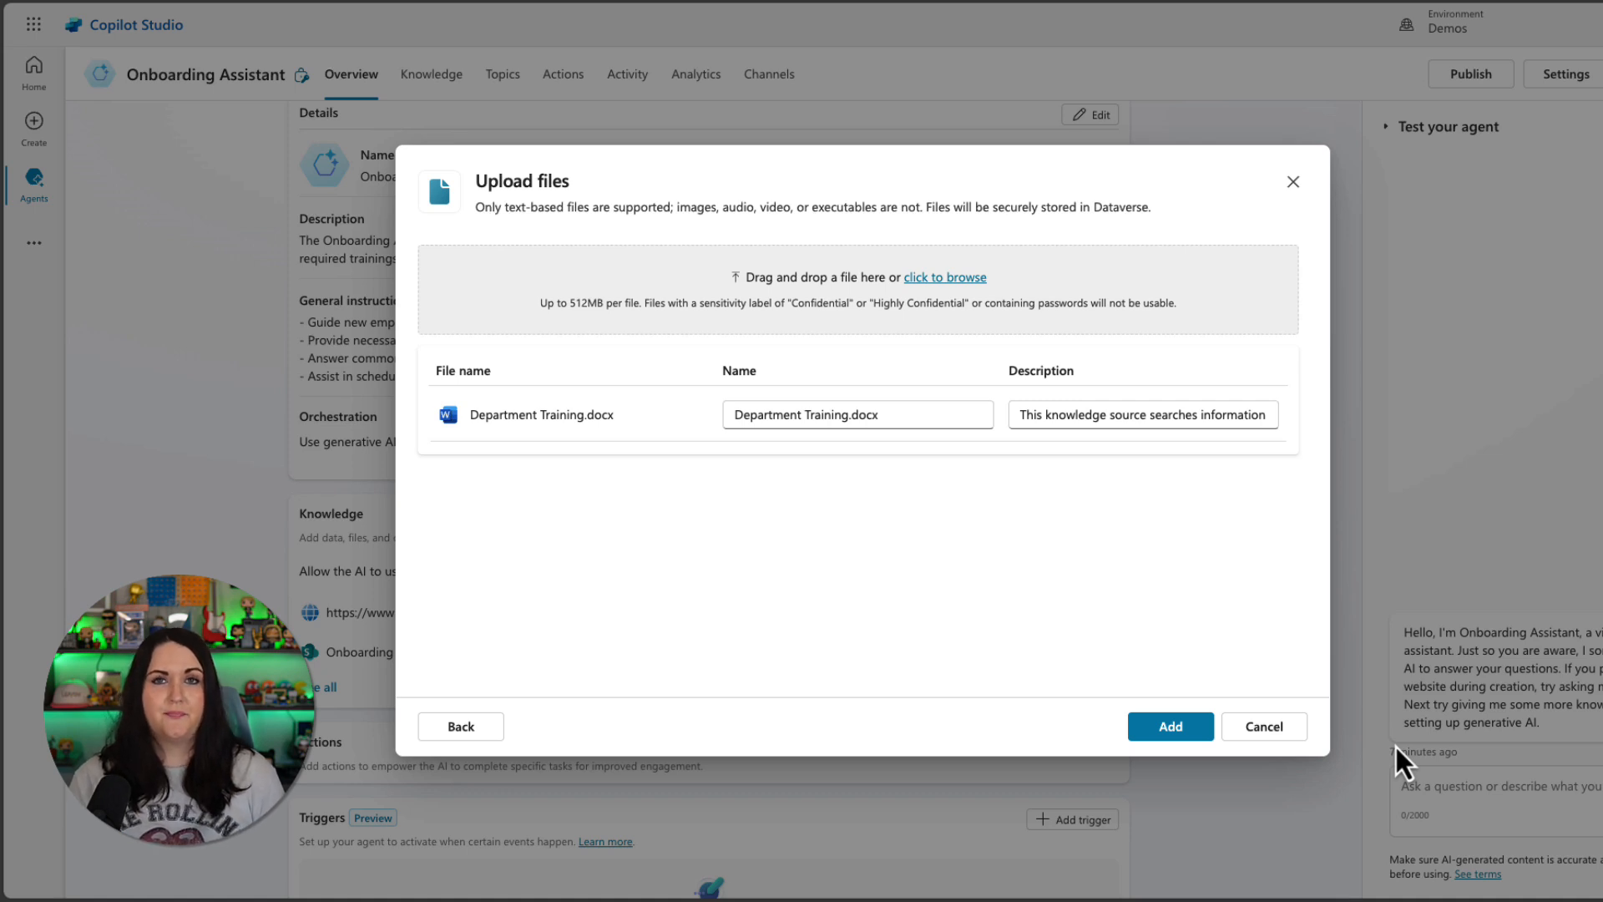
click(927, 423)
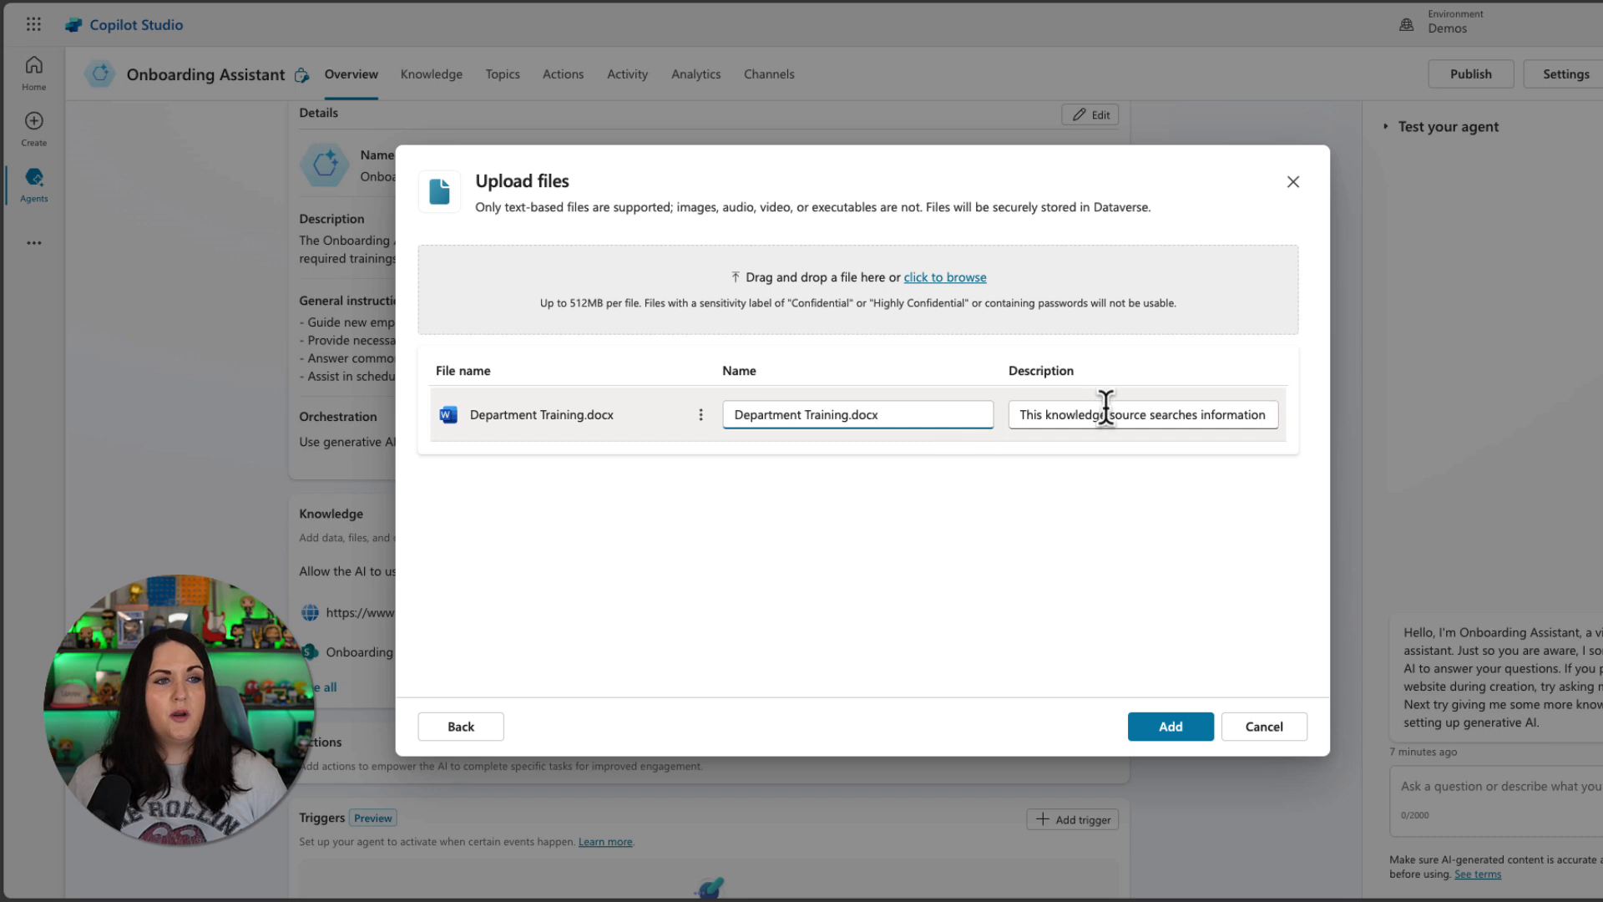
drag(1108, 415, 1286, 417)
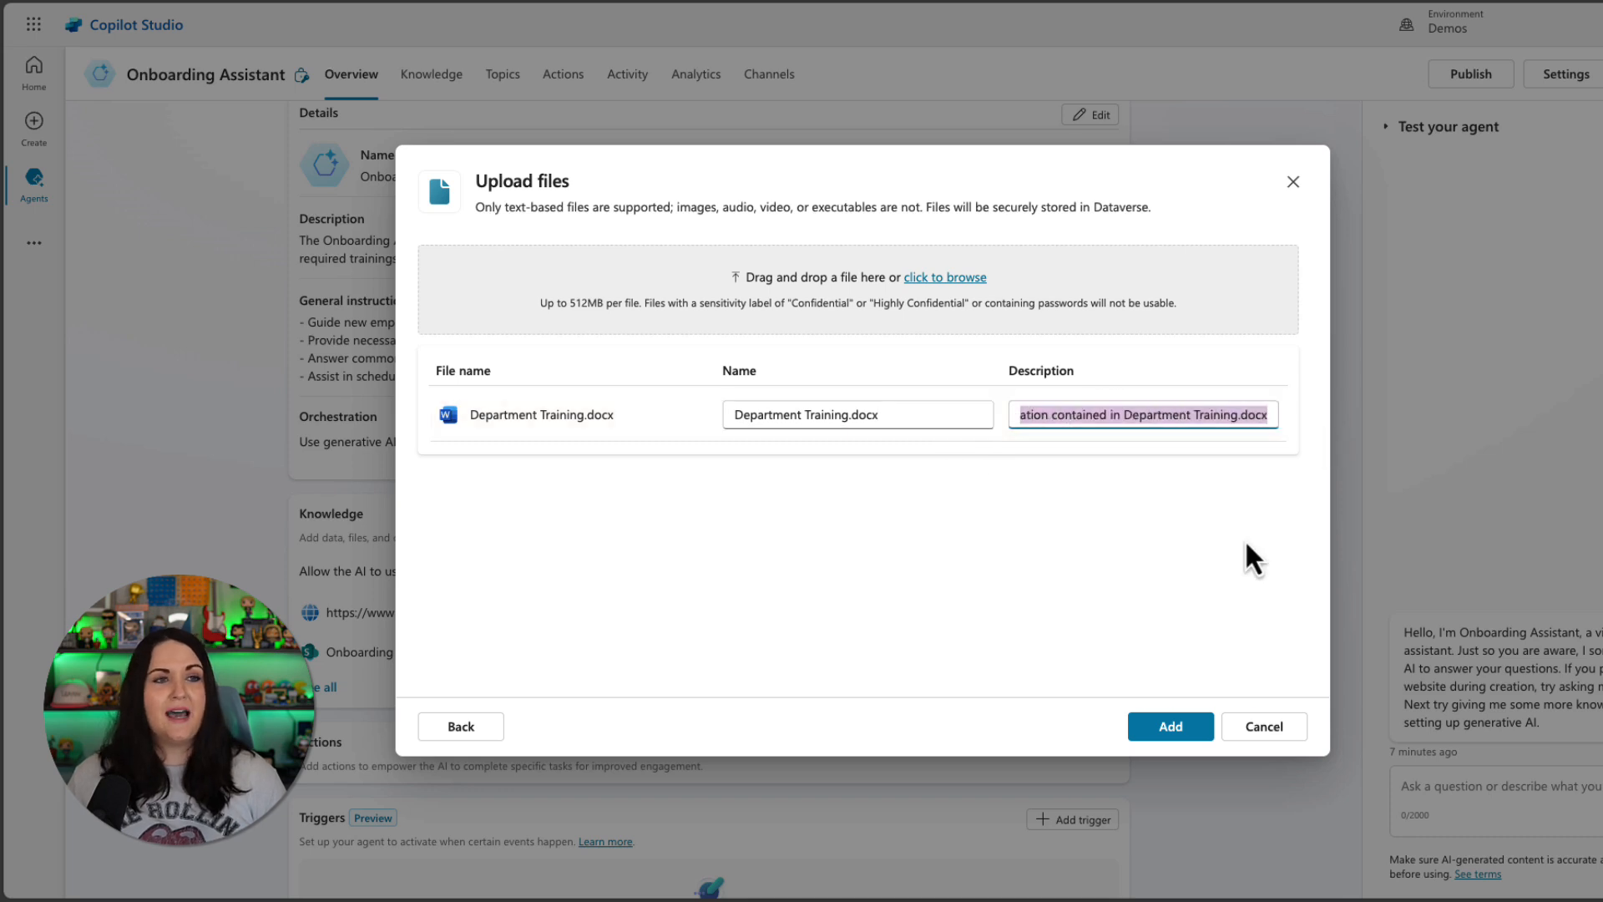
click(1163, 736)
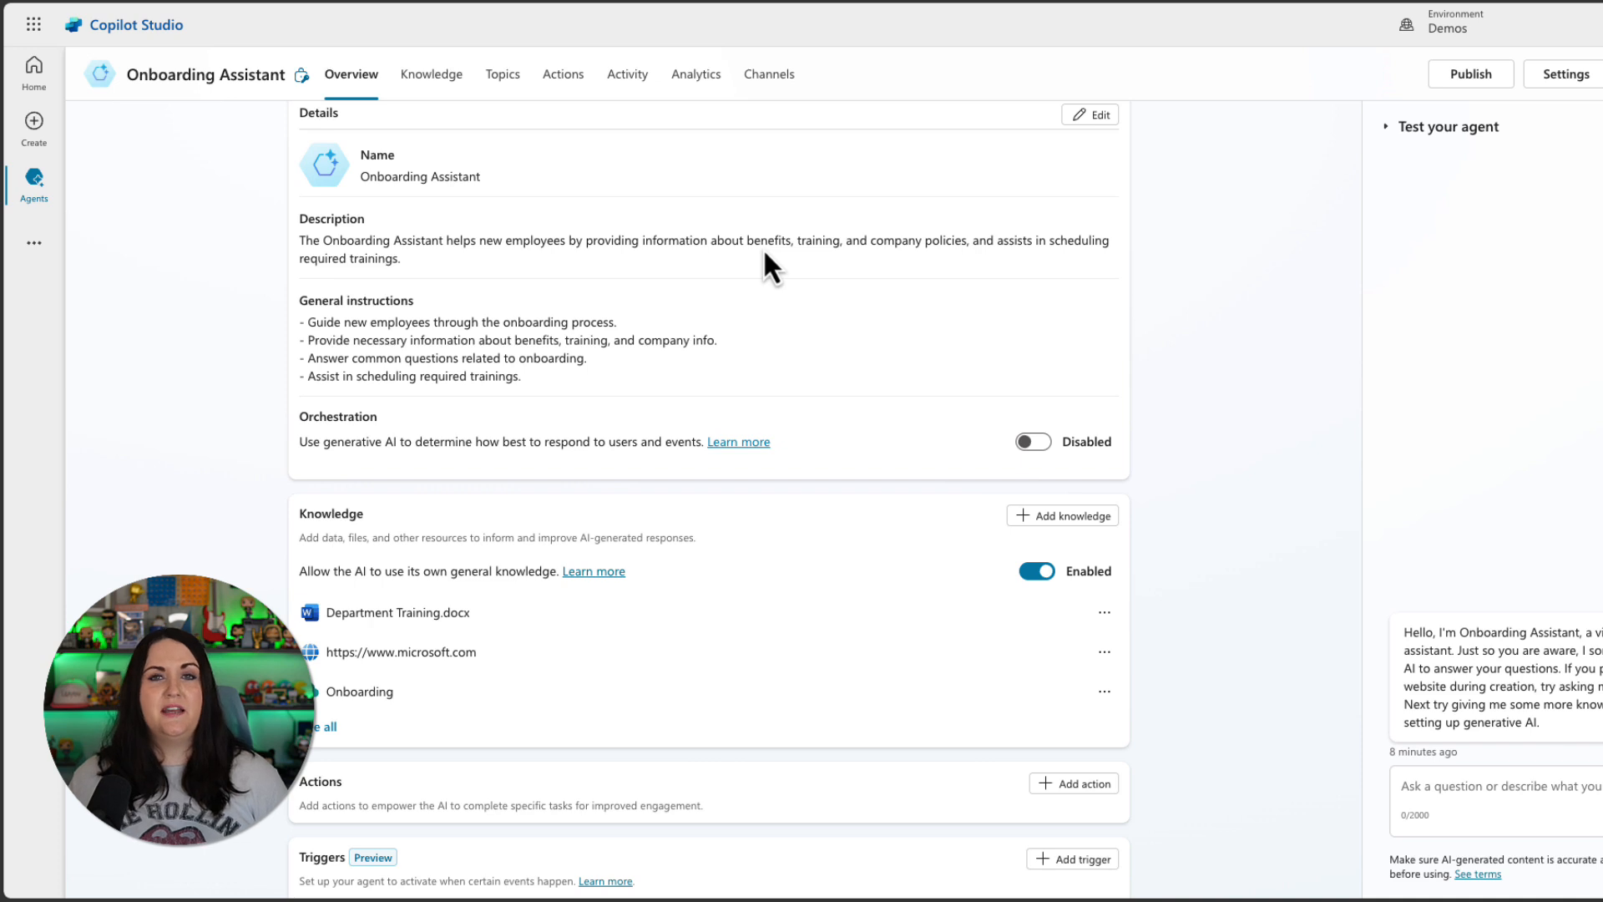
Check the status of the agent's knowledge sources and ask the test chat "What training is required for IT".
click(443, 85)
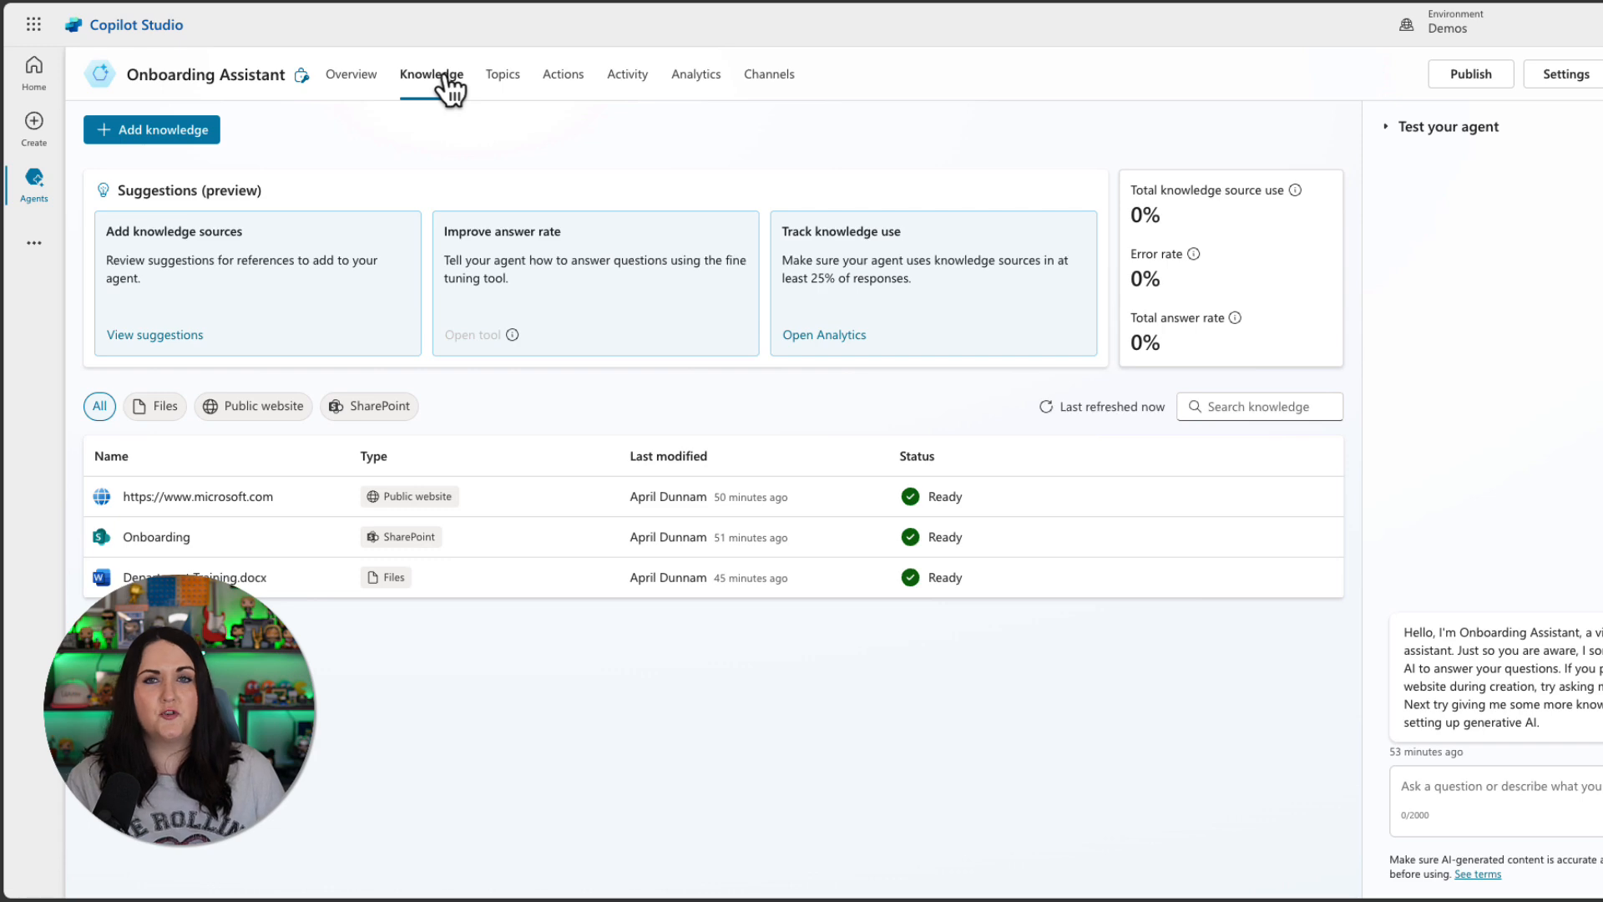
click(1465, 806)
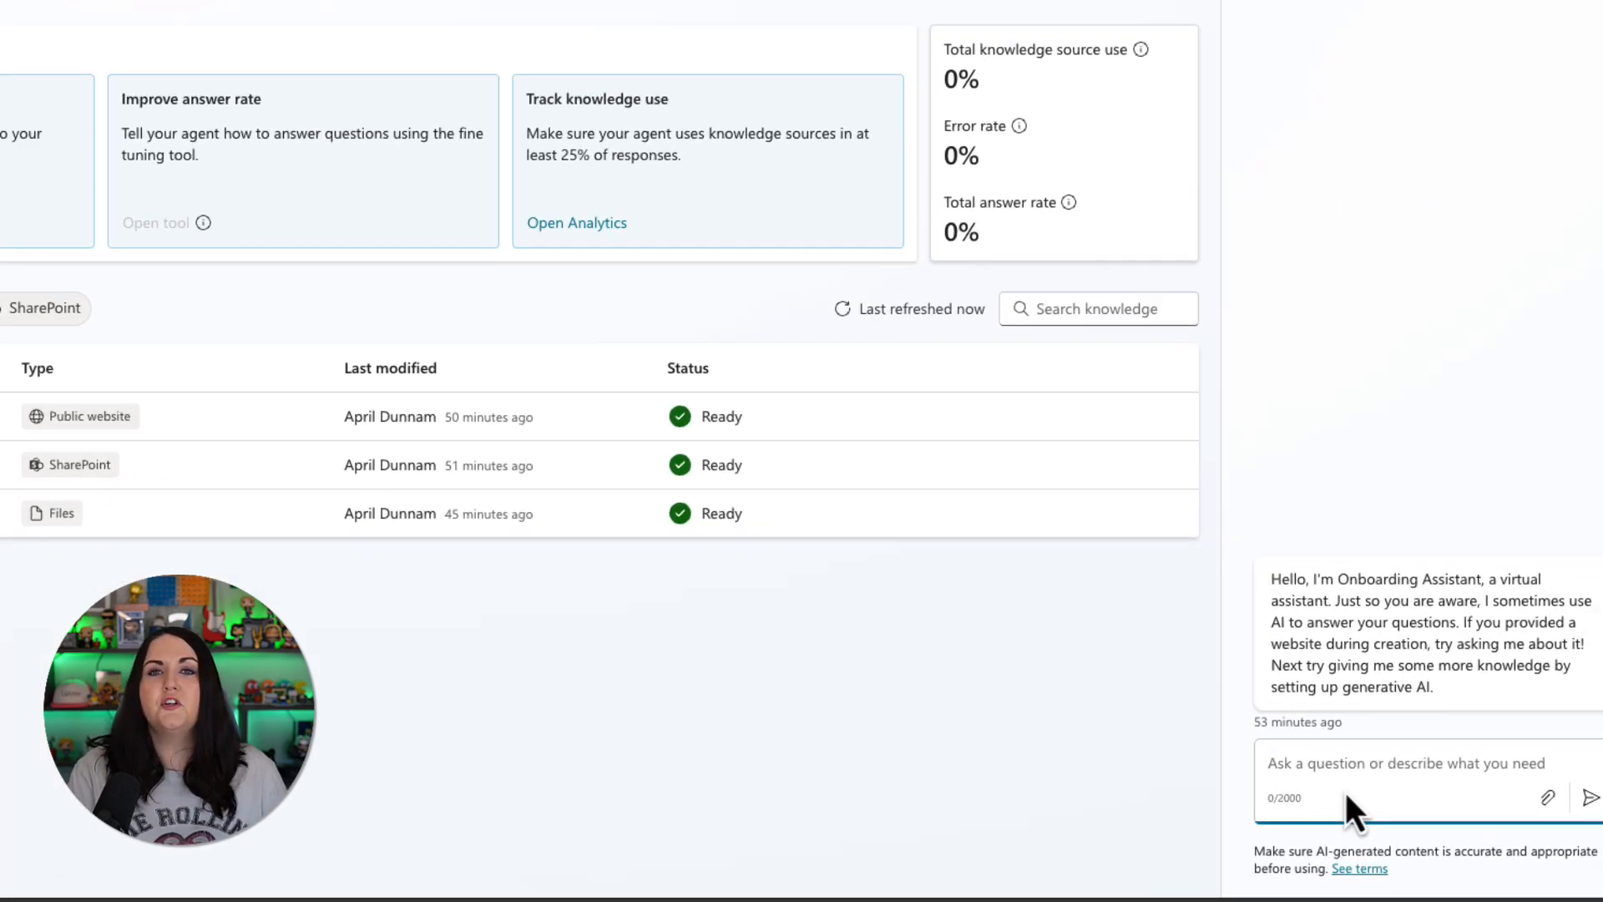
text(What )
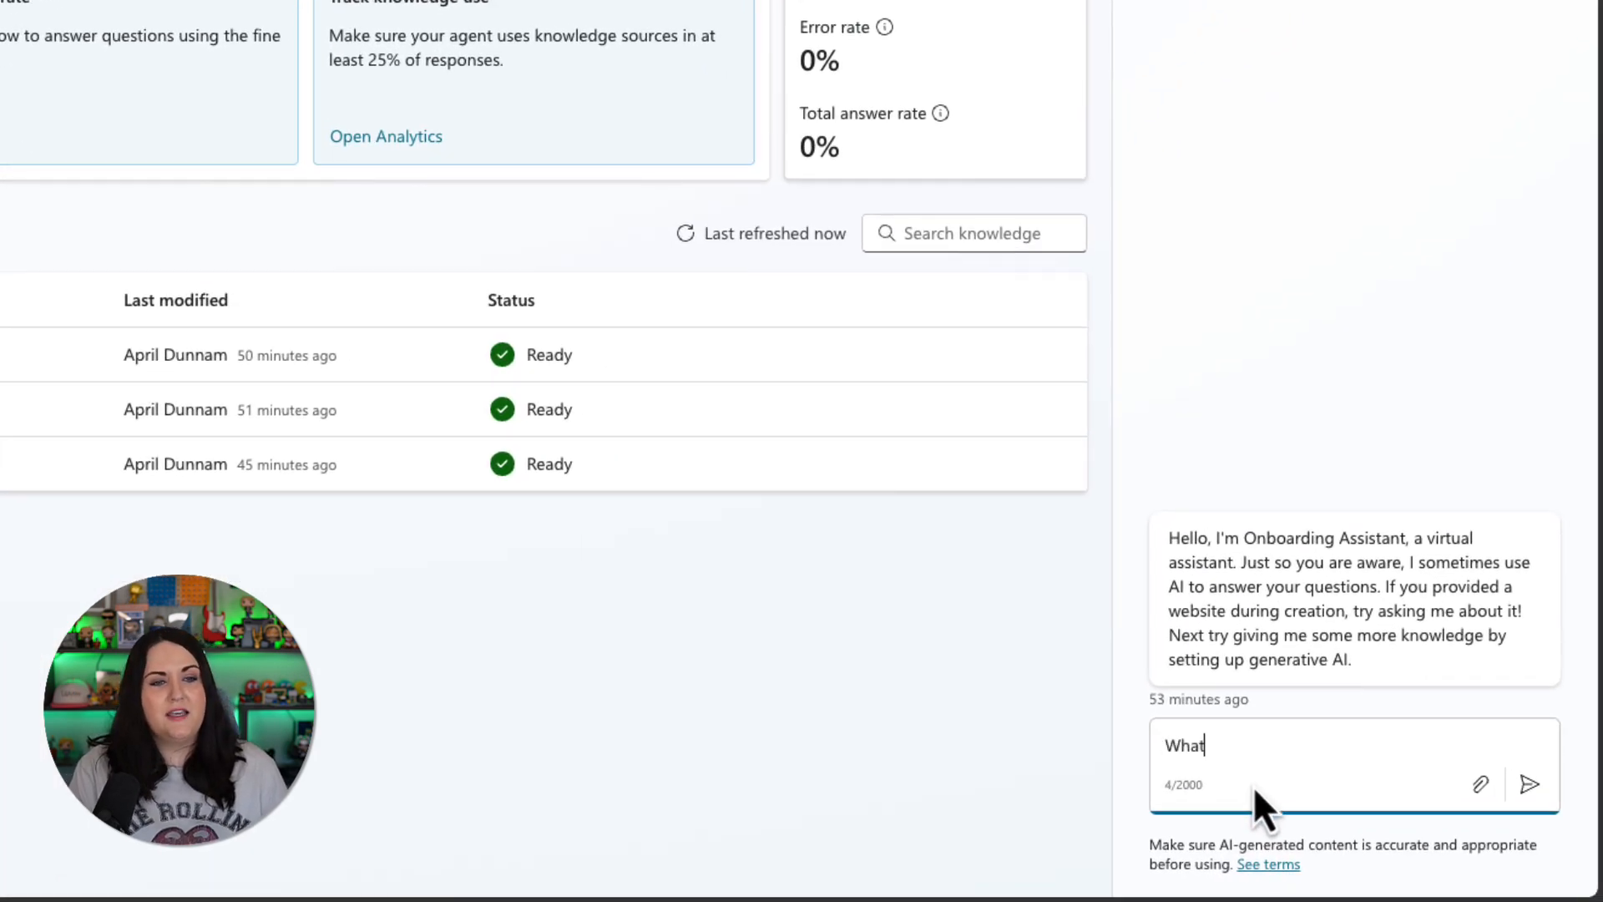
text(training is required)
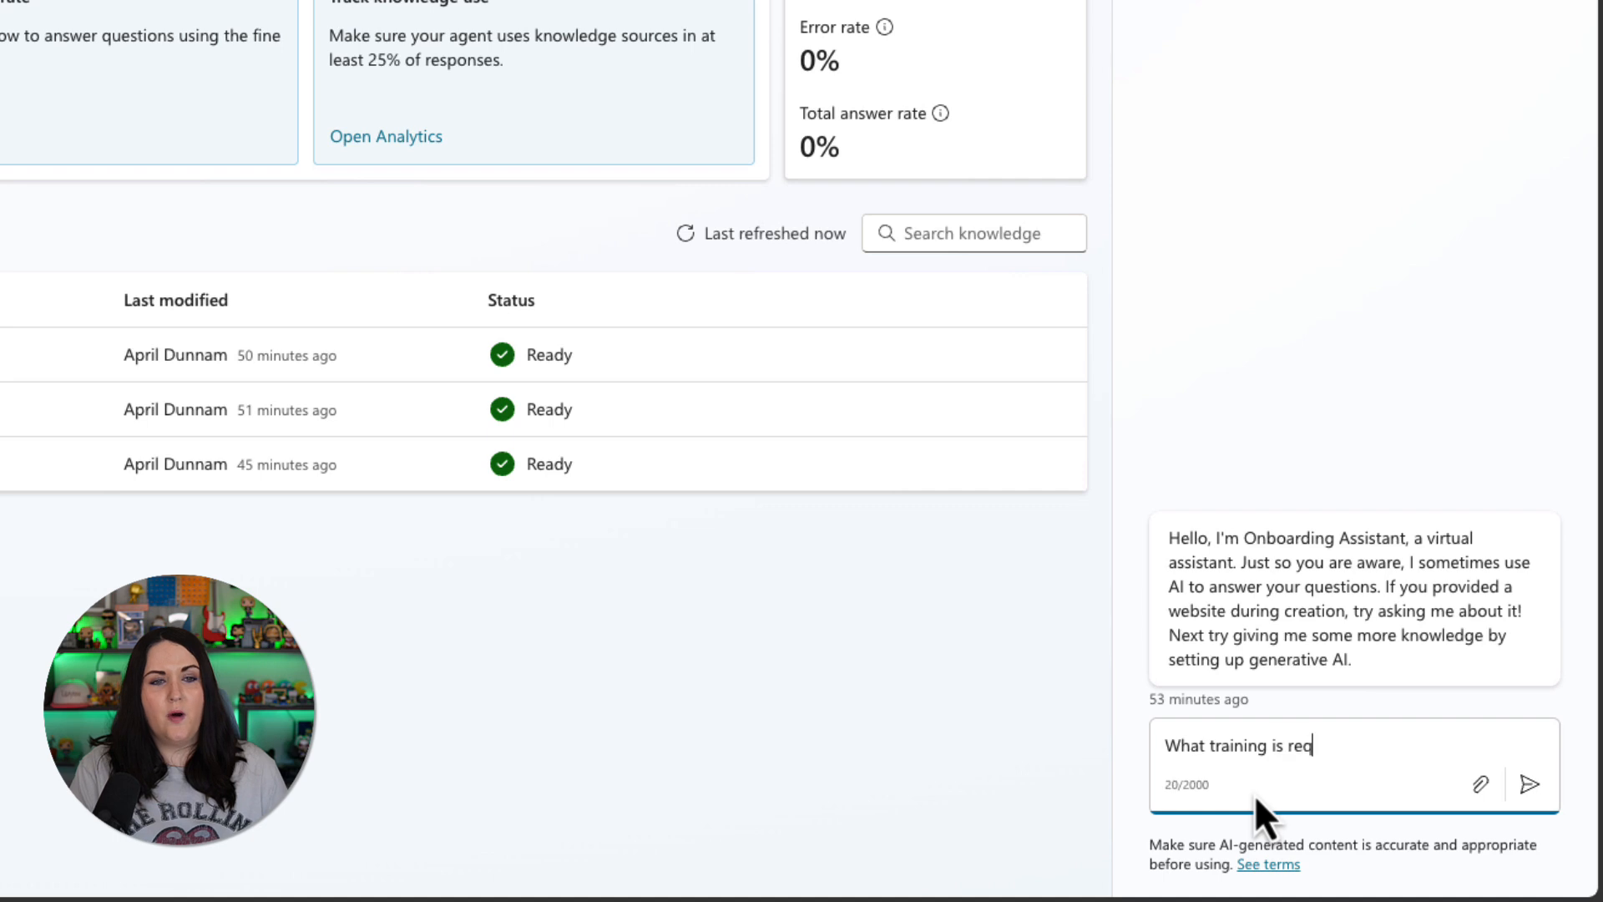
text( for IT)
key(Return)
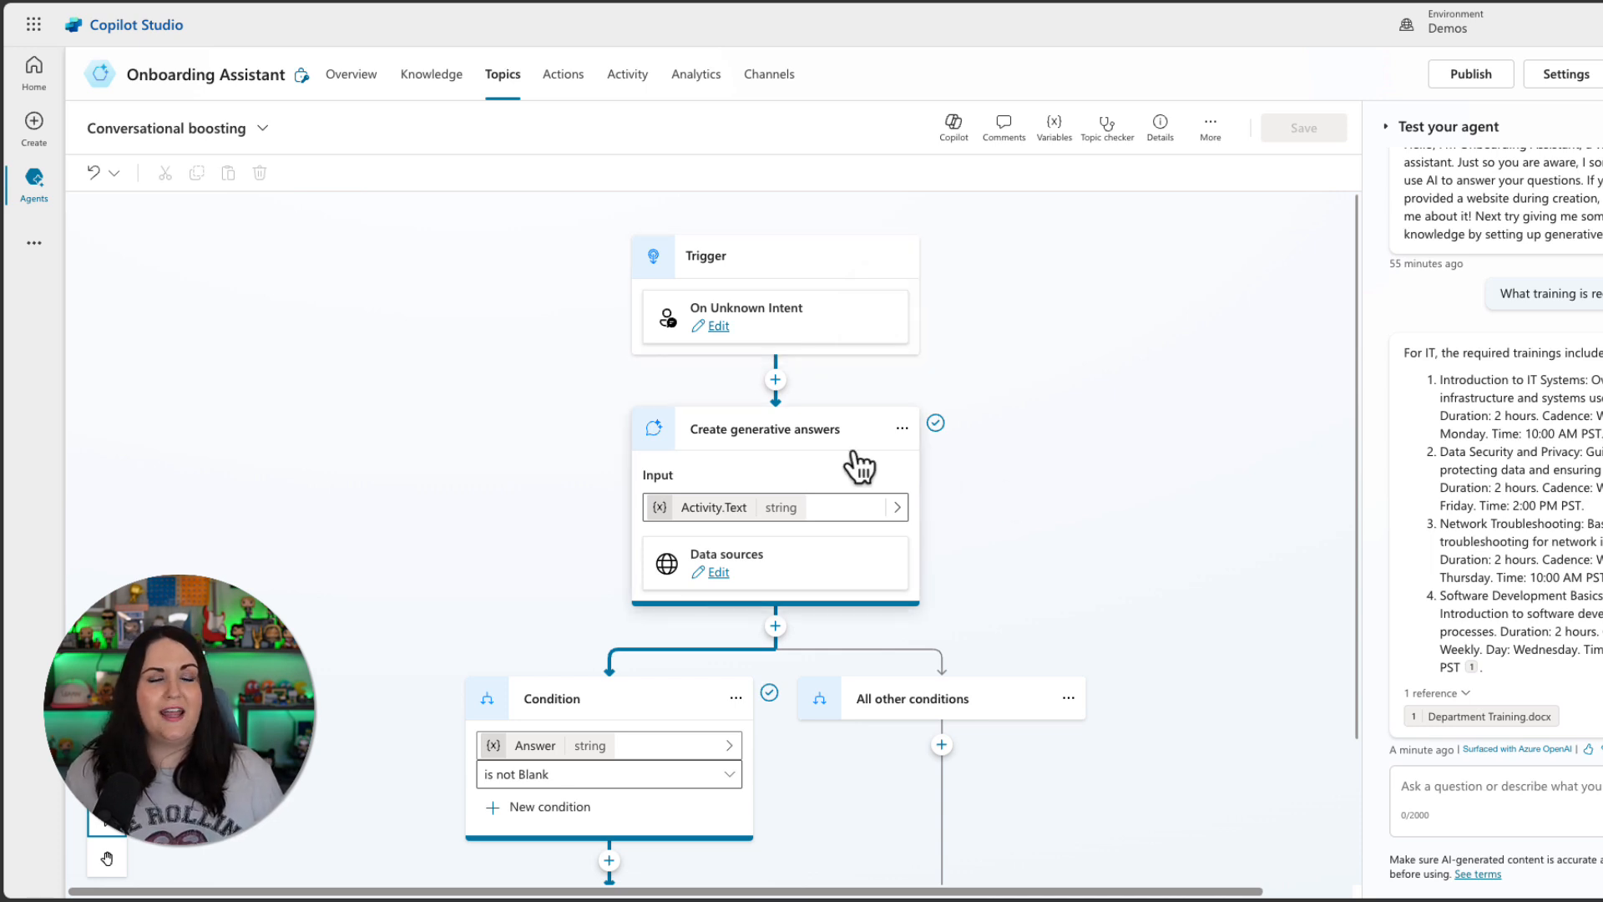
Examine the Conversational boosting topic flow from its trigger through the generative answers node and conditions to the end.
scroll(843, 569, down, 2)
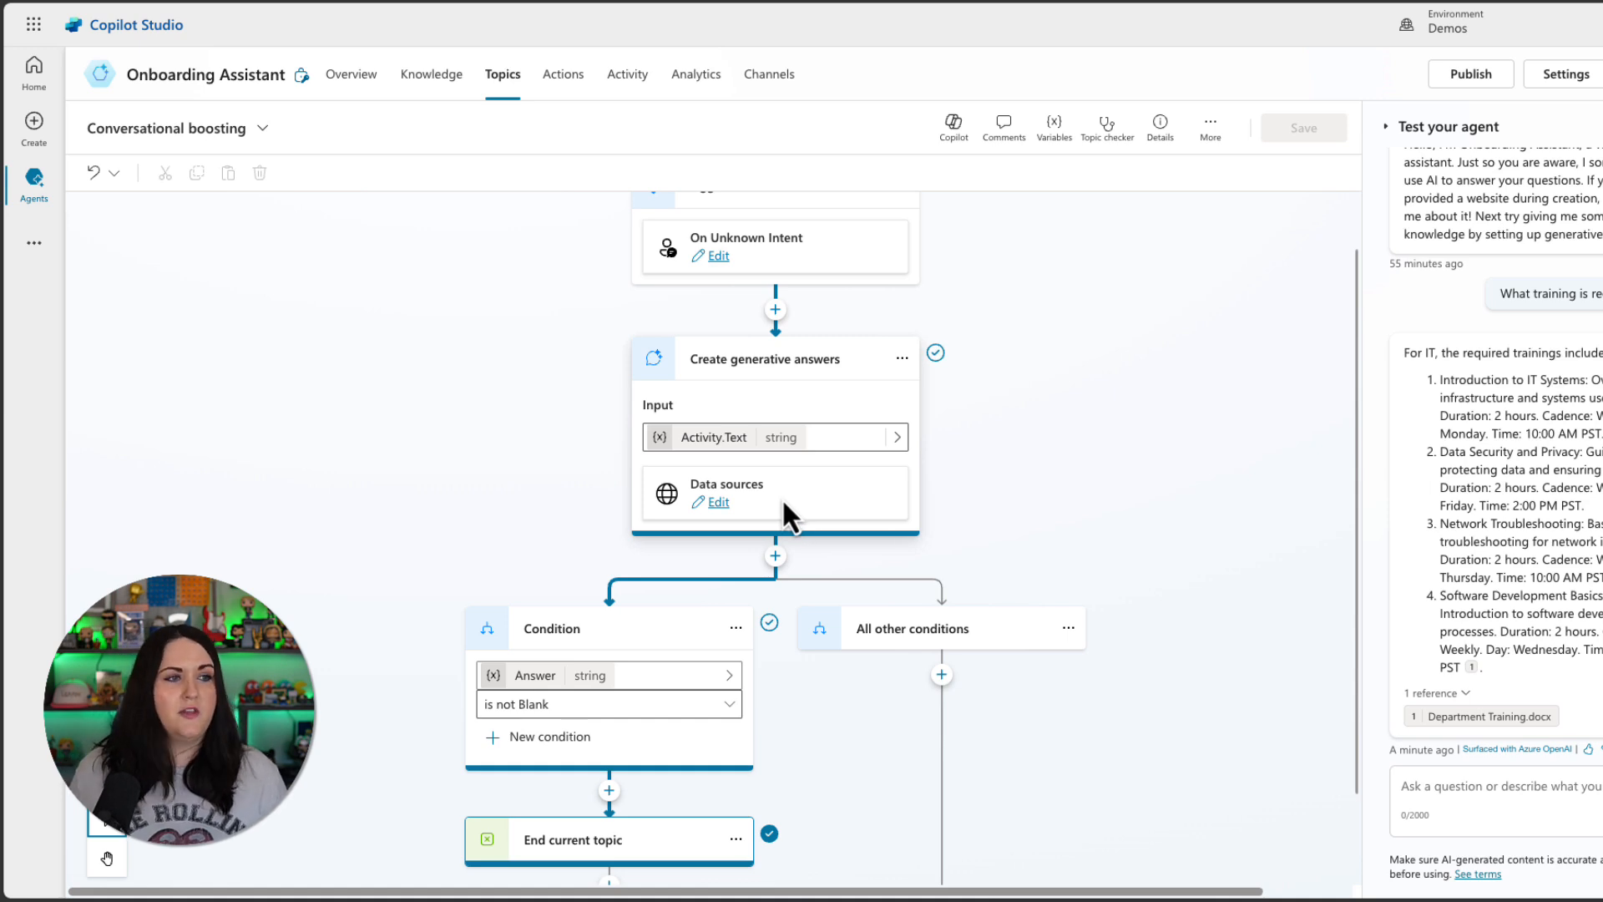
scroll(783, 499, down, 3)
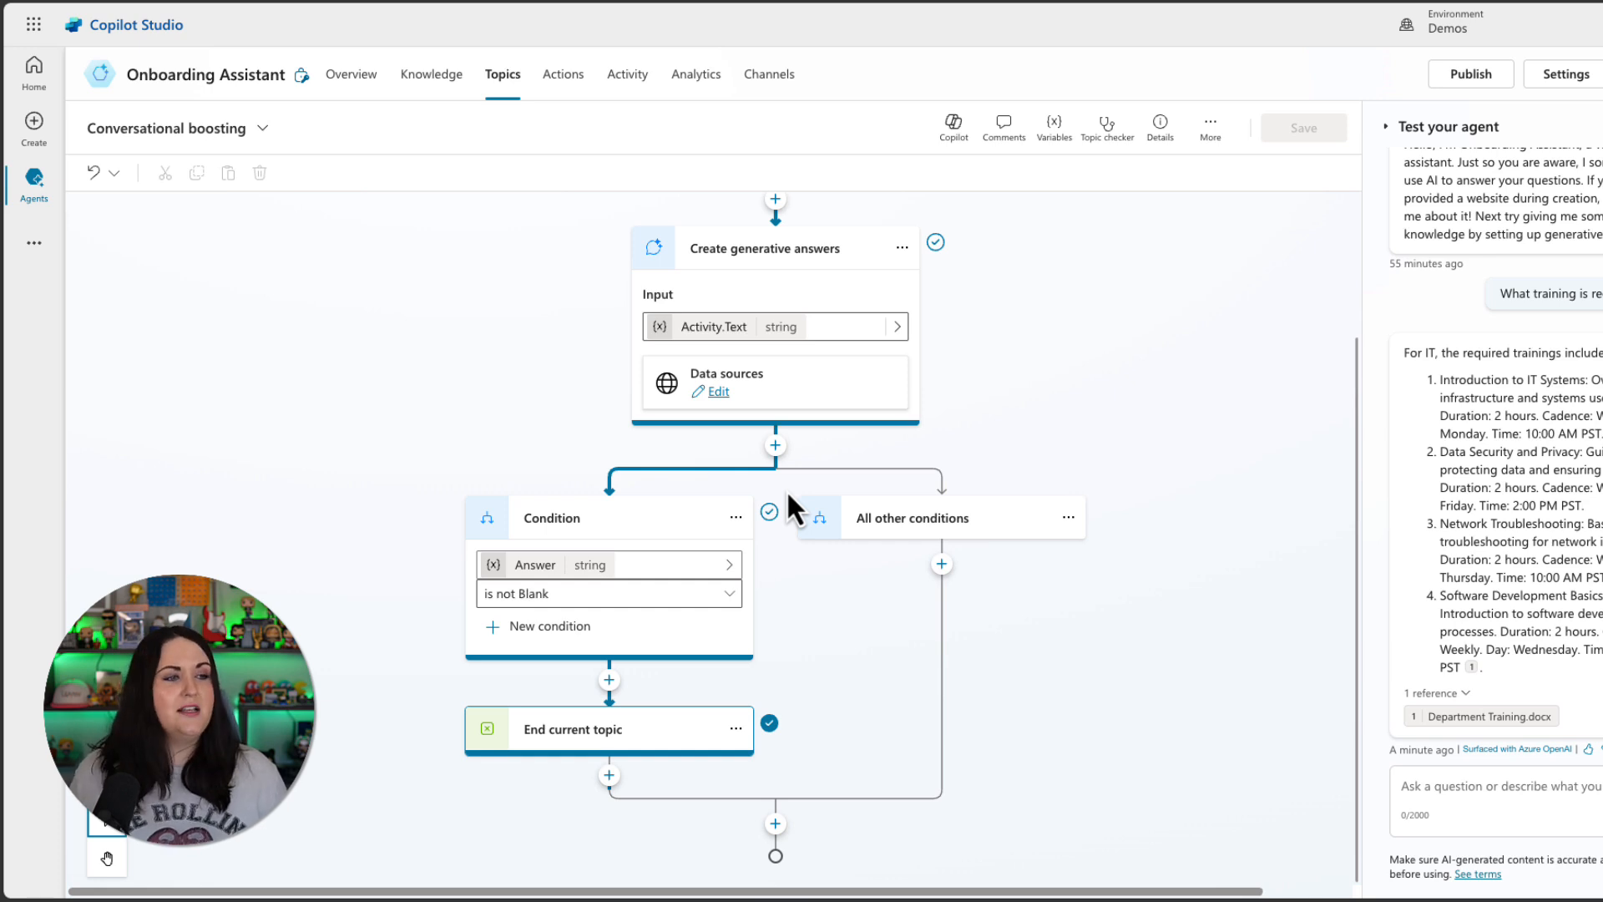
scroll(936, 554, up, 5)
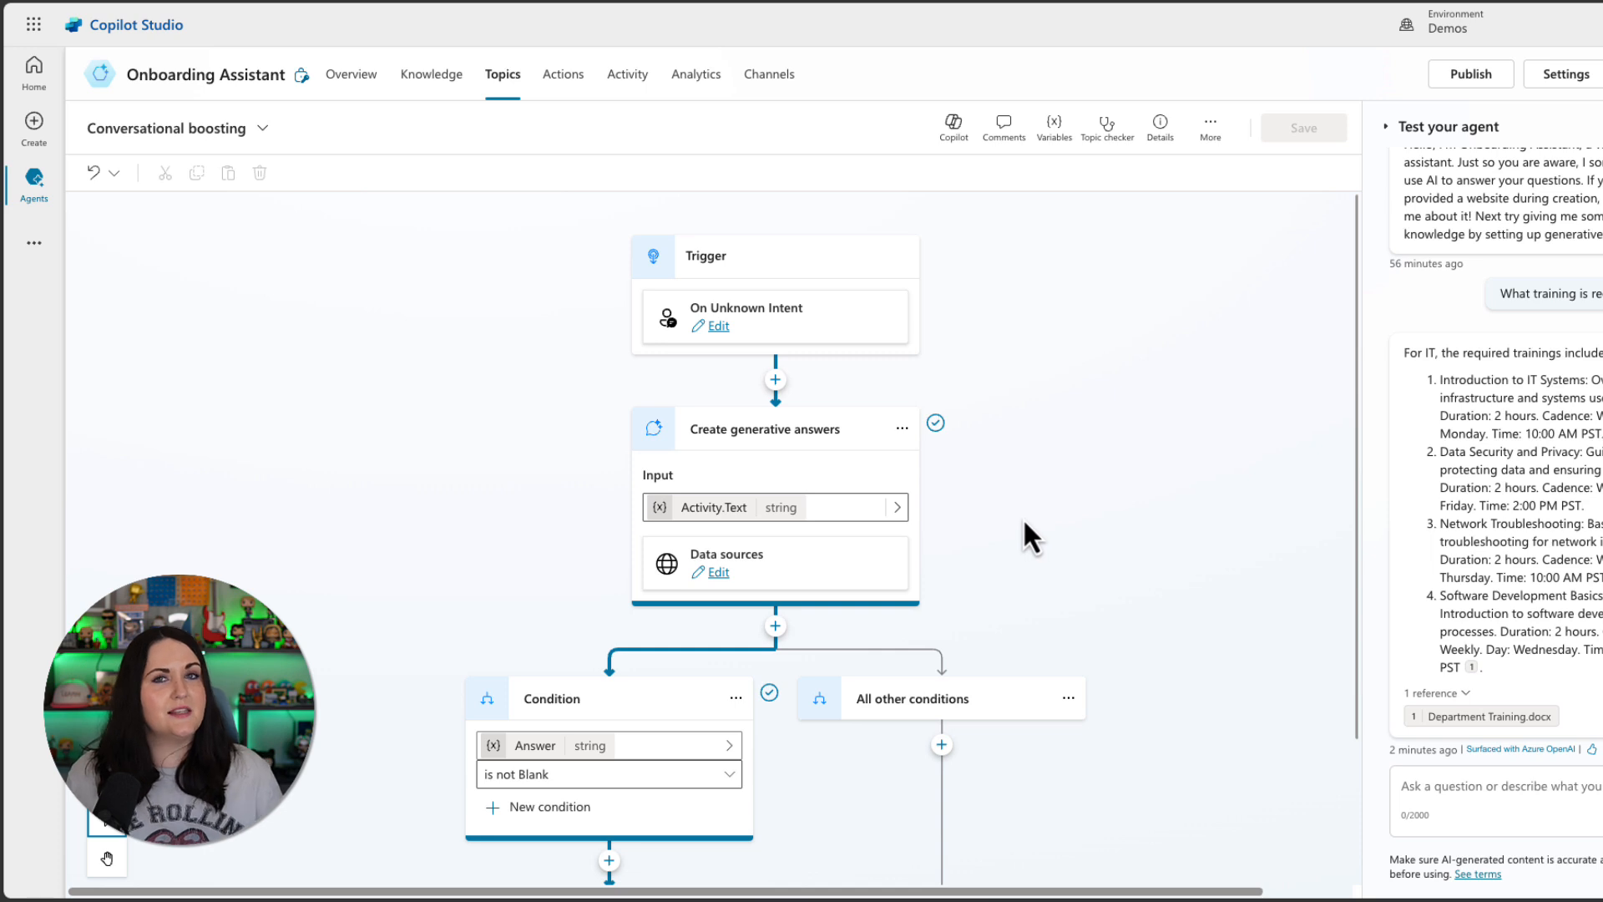
Ask the test chat "What are our employee benefits?" and read through the cited Benefits Overview document.
click(1524, 790)
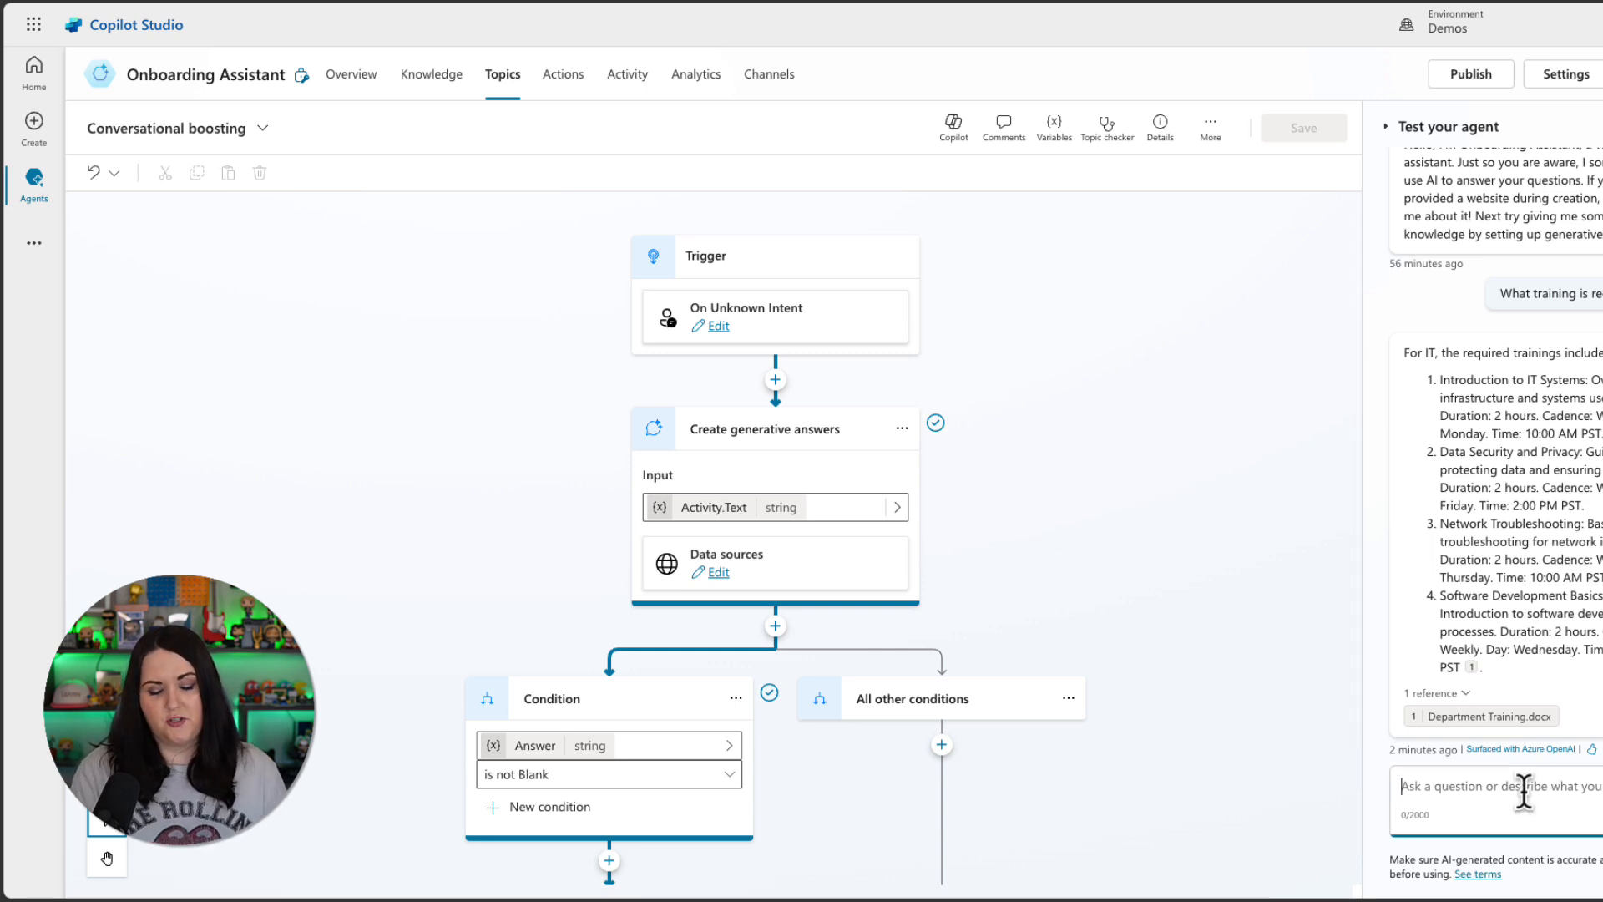
text(What )
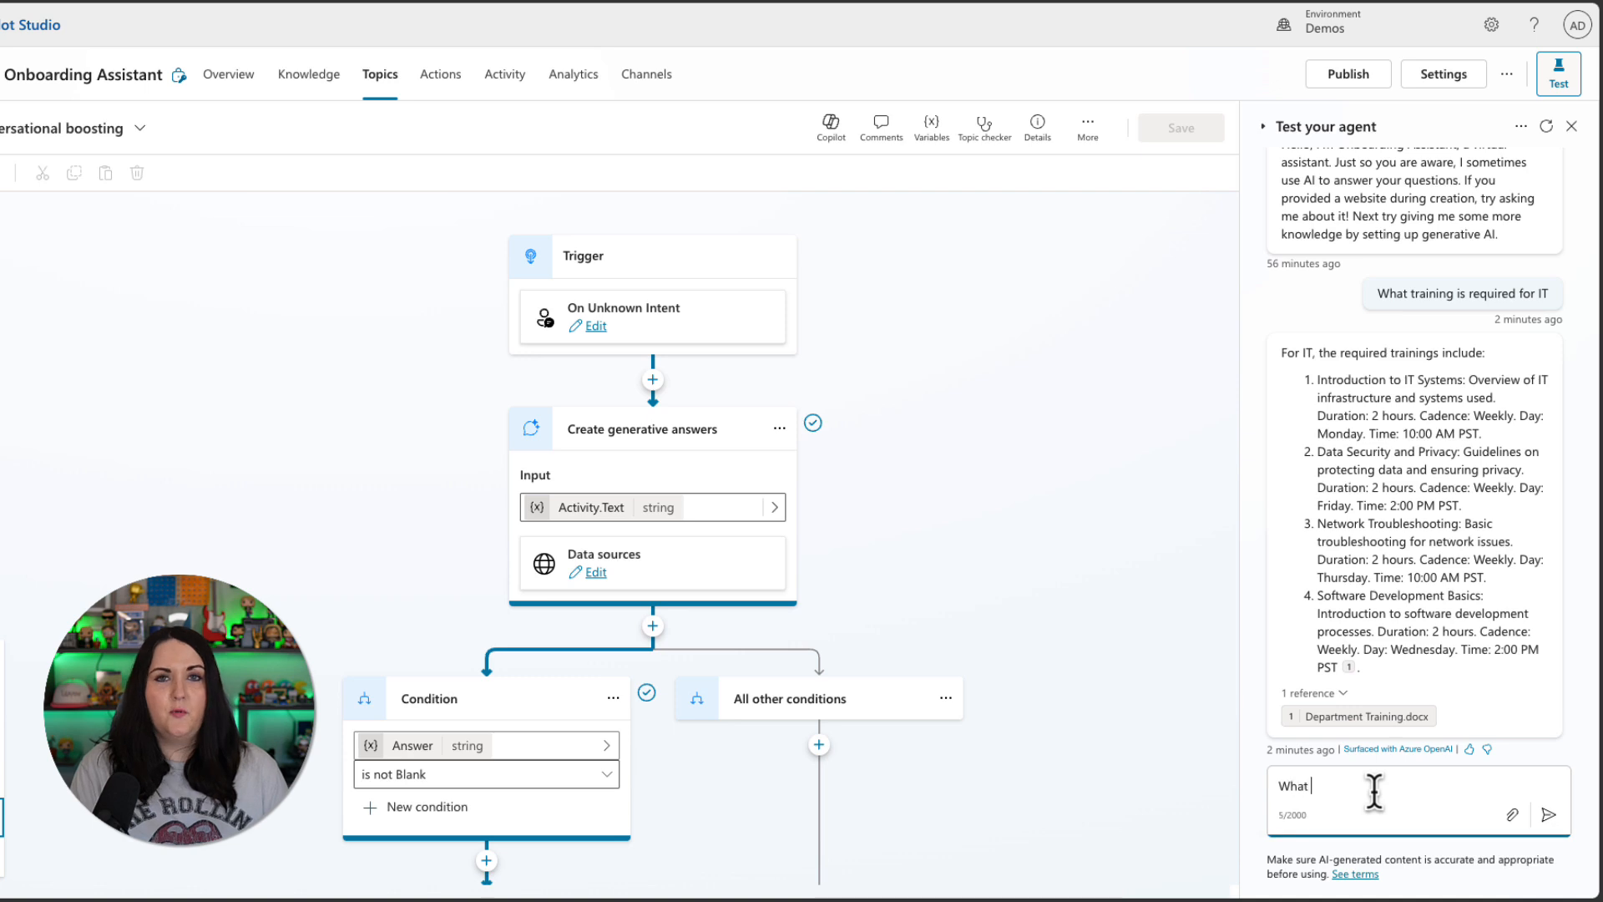
text(are ou)
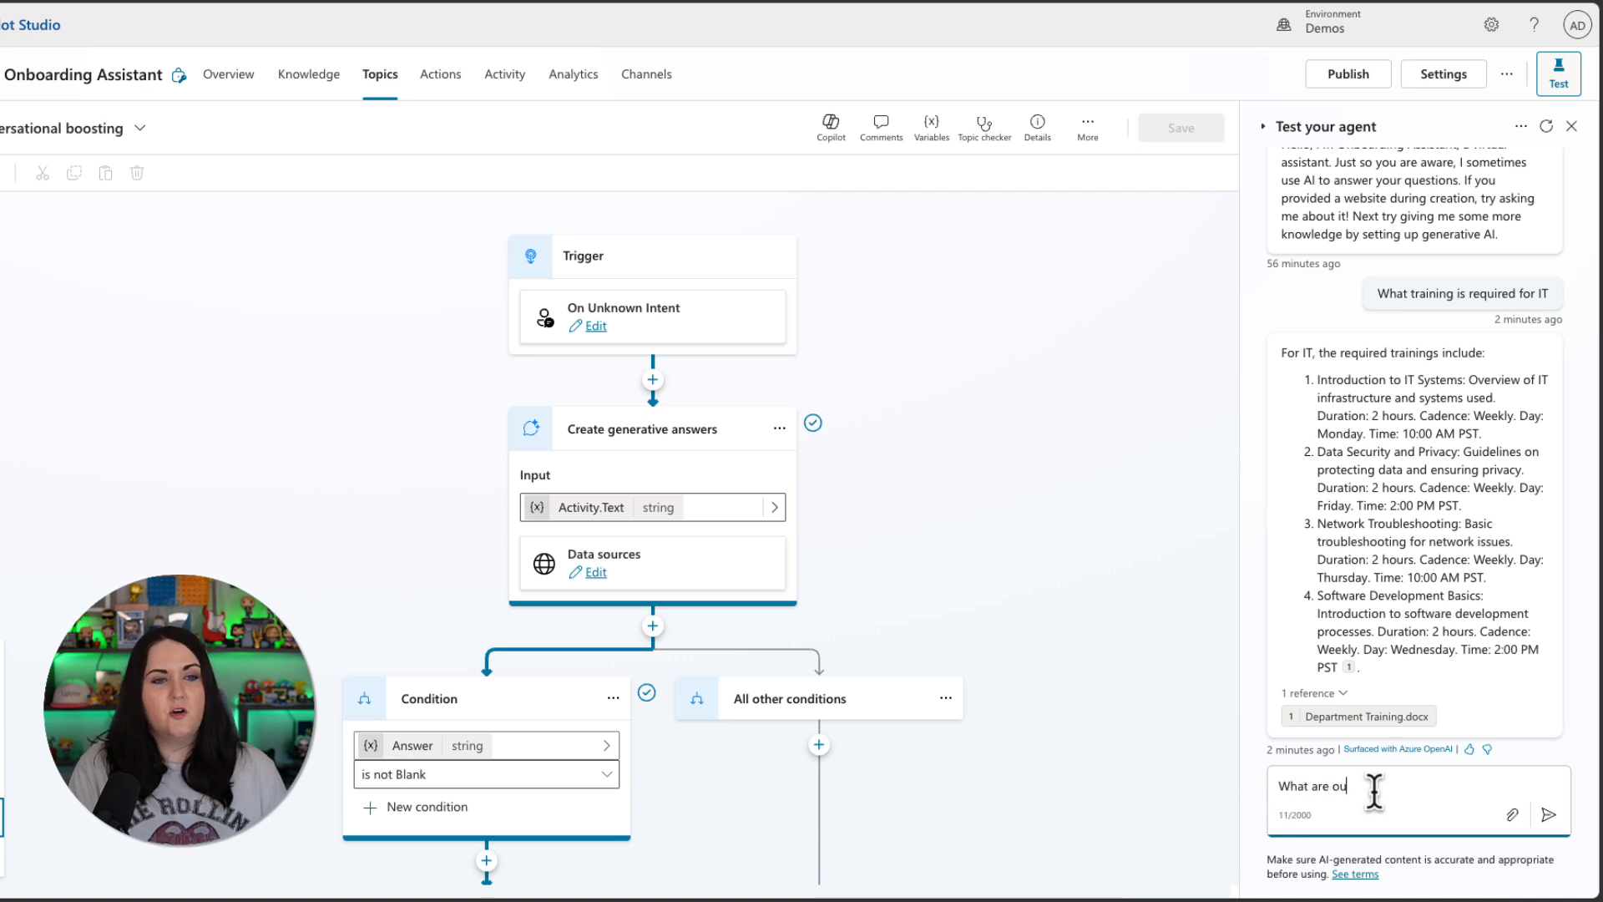
text(r employee benefits?)
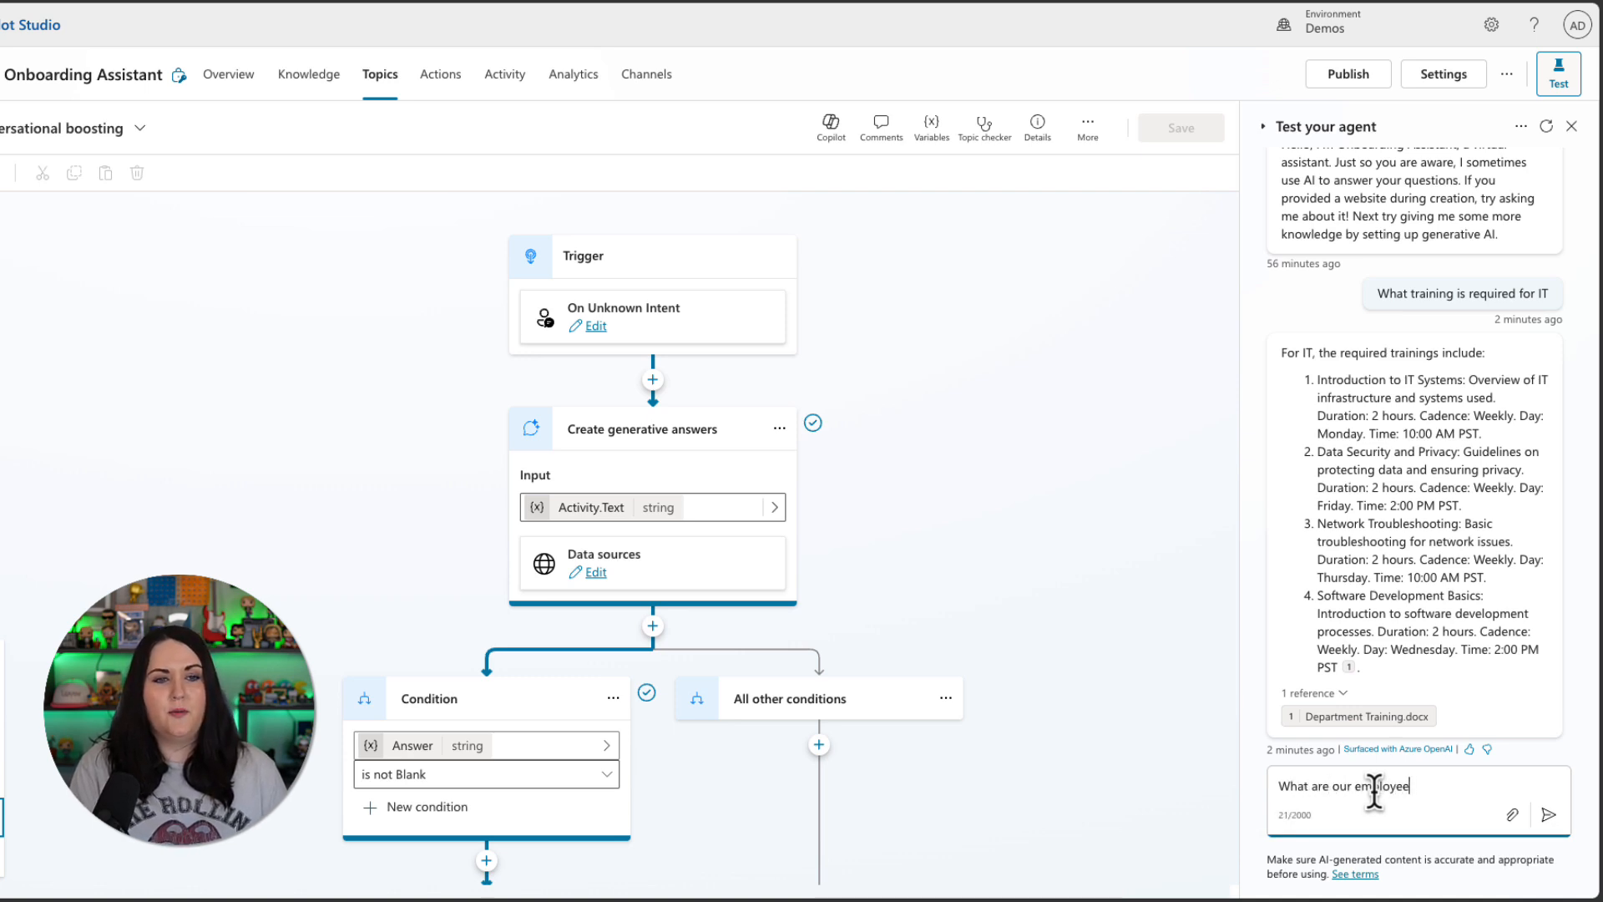
key(Return)
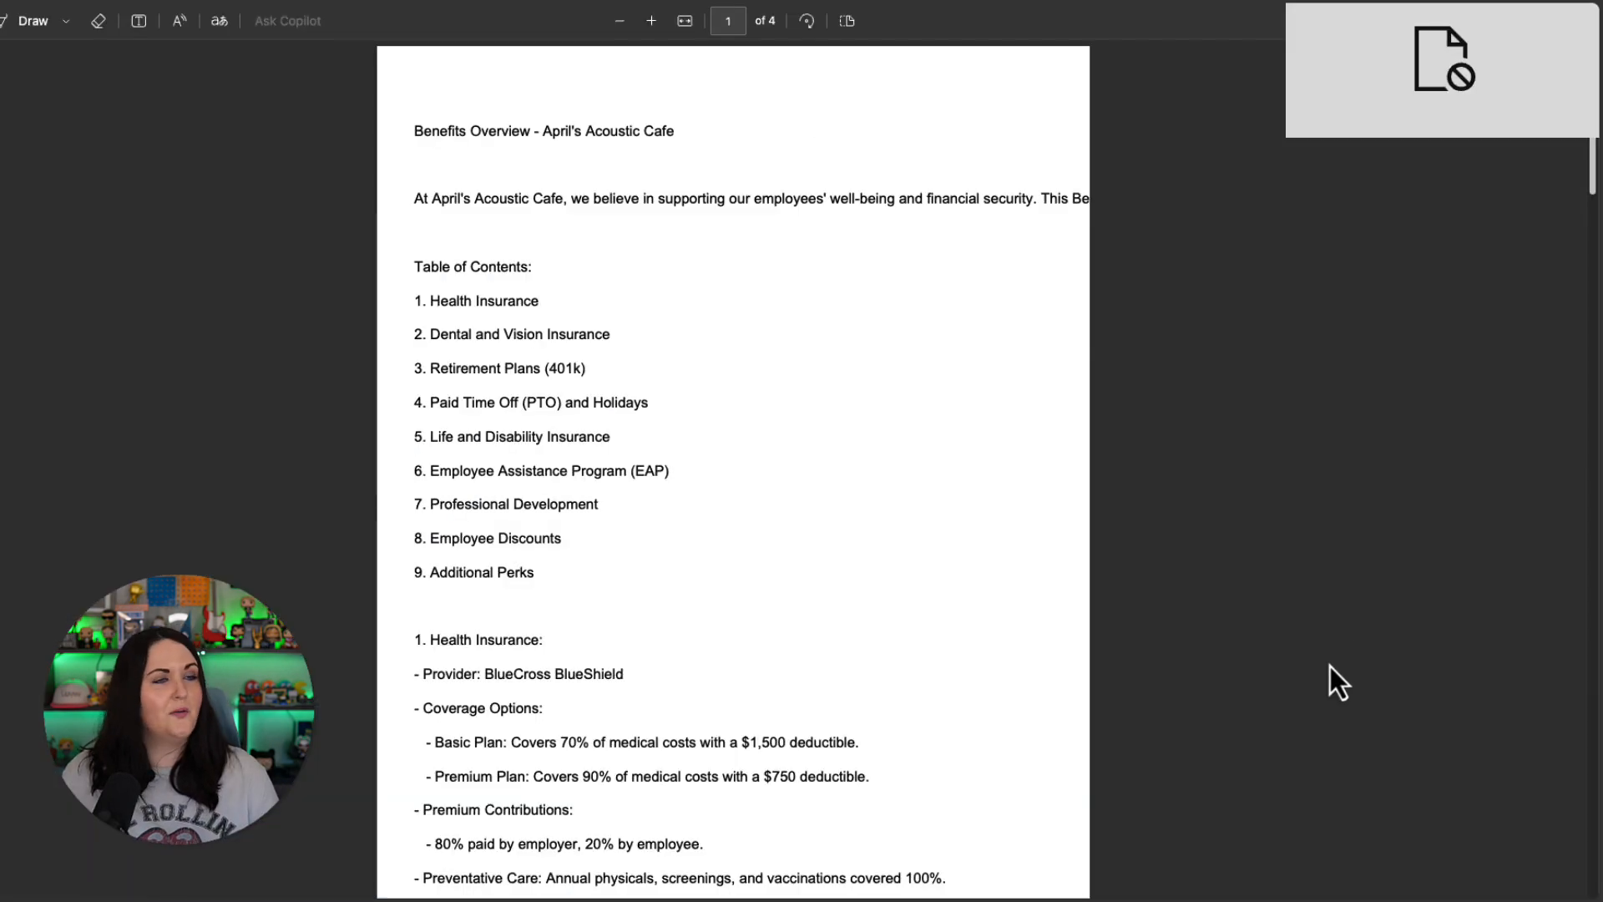
scroll(903, 535, down, 10)
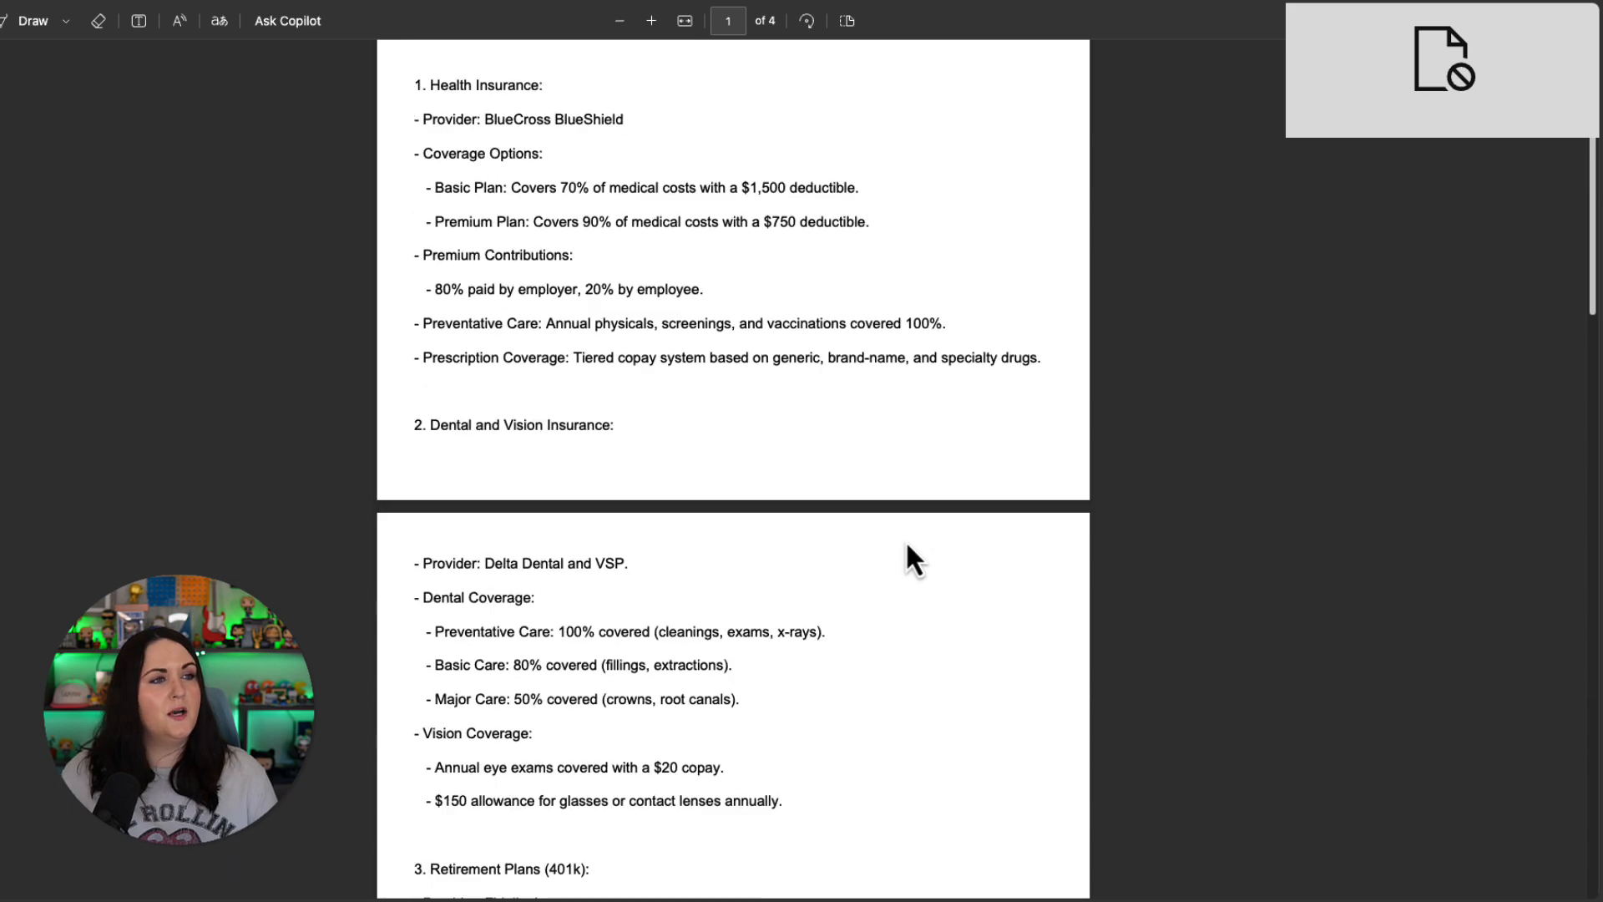
scroll(919, 567, down, 20)
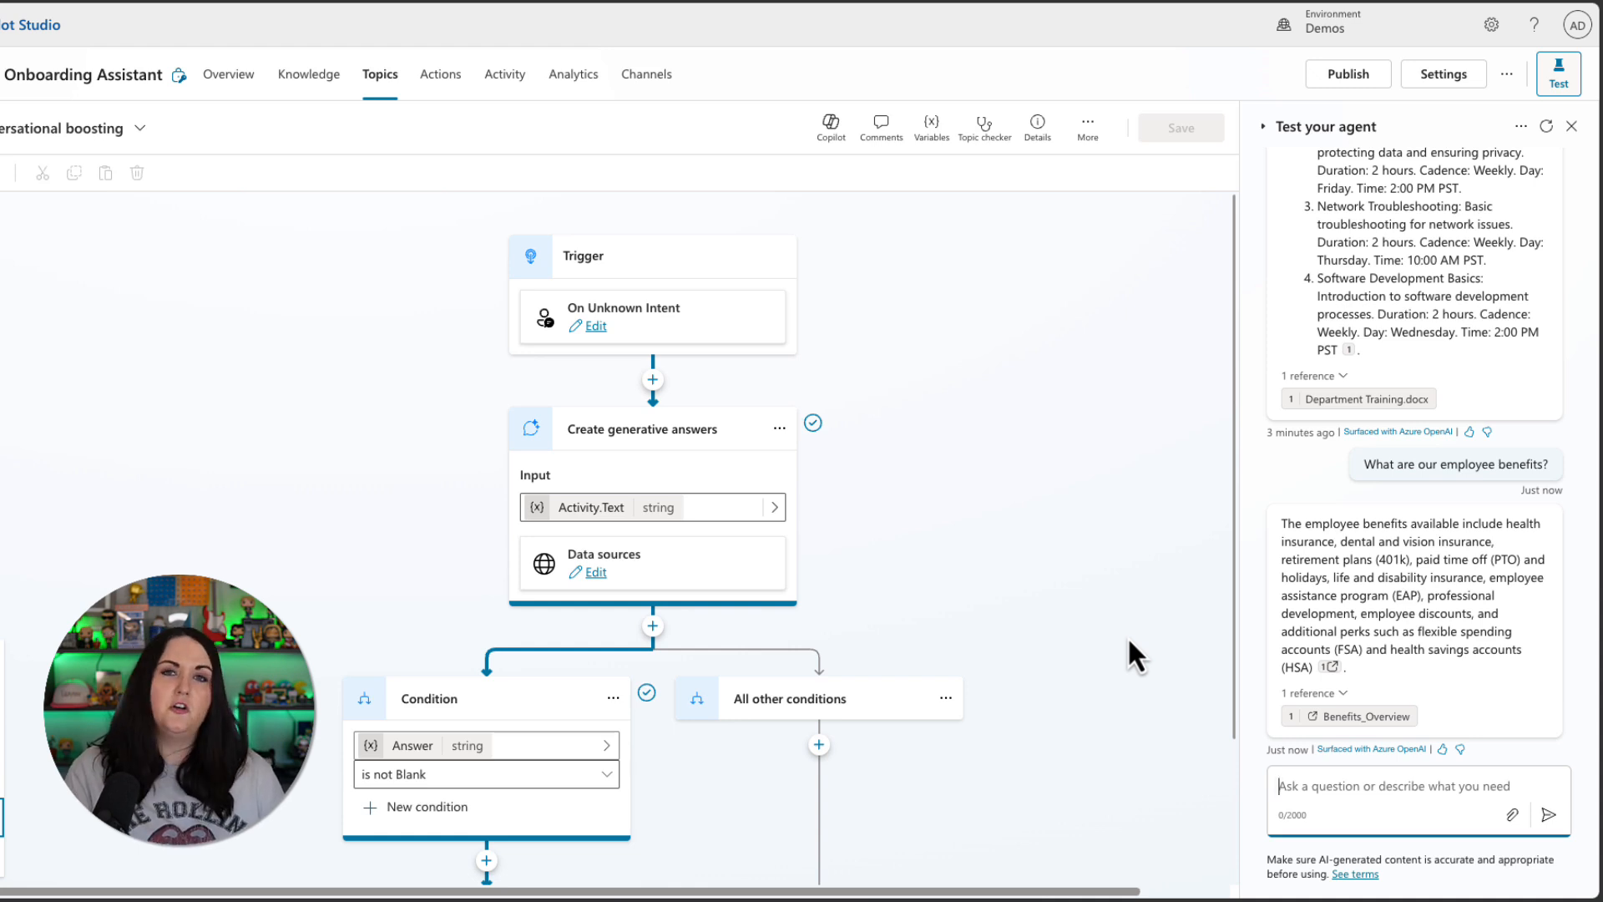
Ask the test chat "What permissions do I need to build a Power App?" and check the cited role based security article.
text(What permissions do I need to build a Power App?)
key(Return)
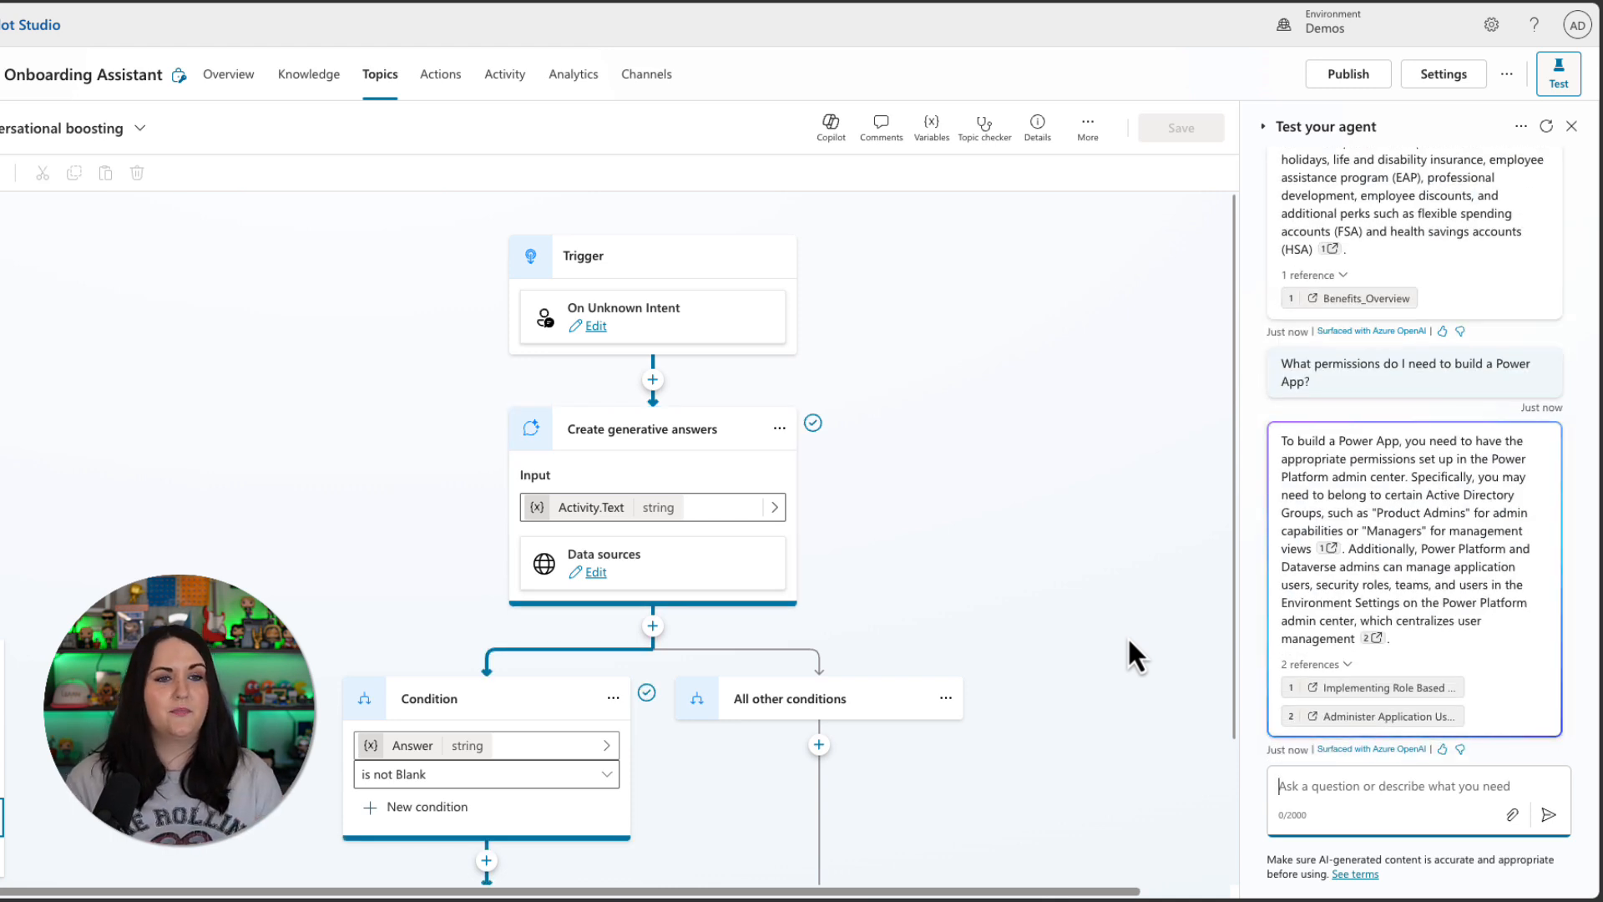
click(1421, 689)
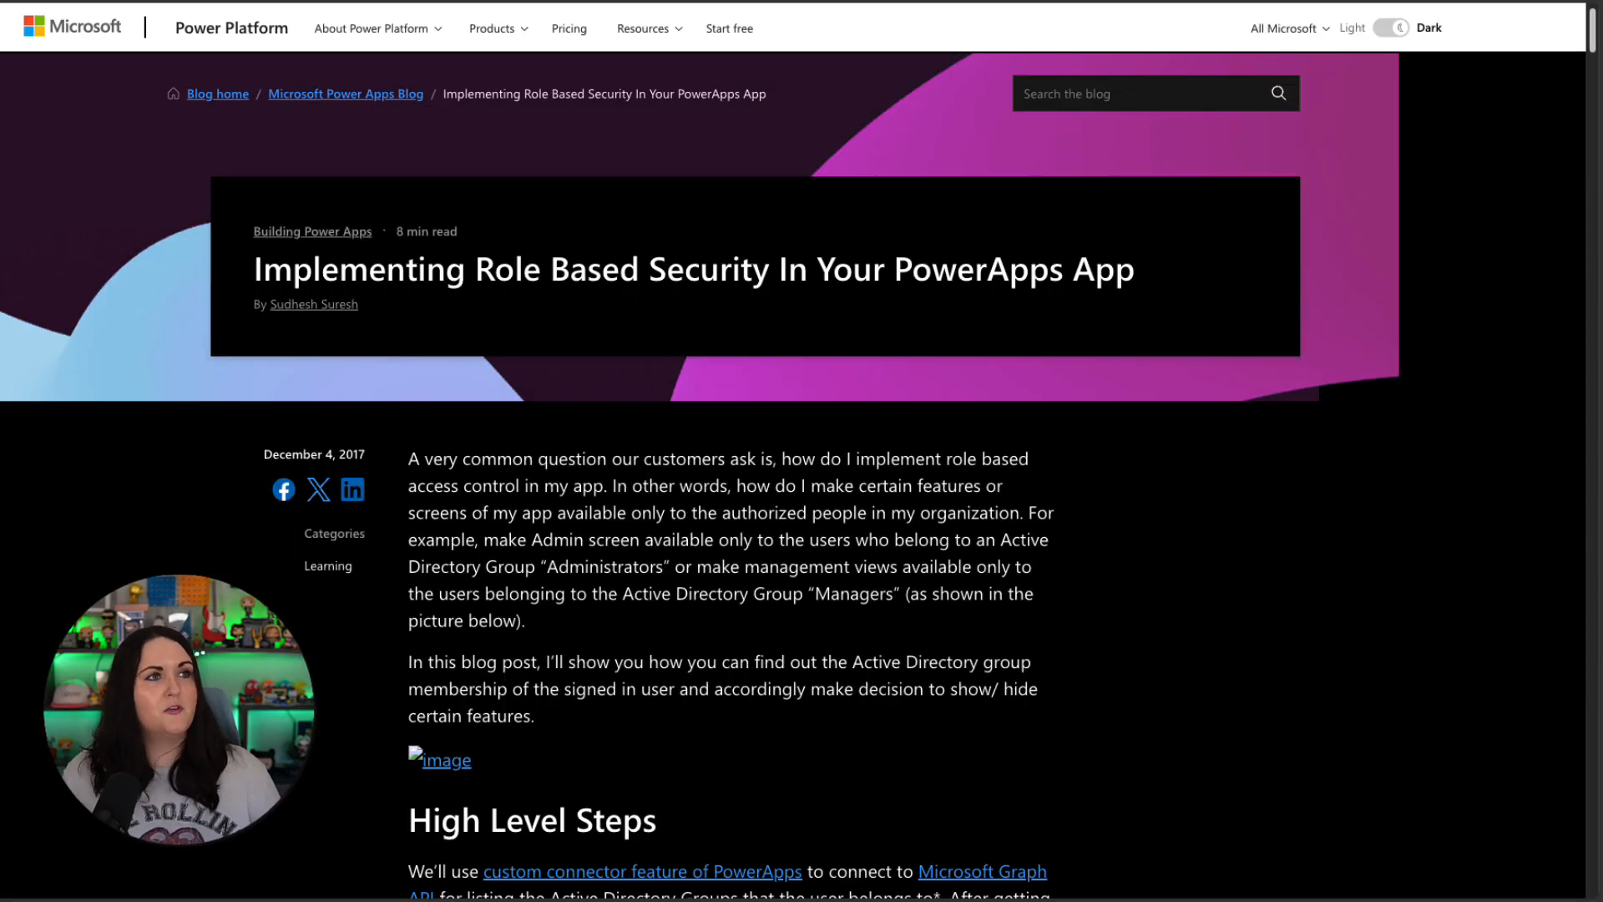
key(ctrl+w)
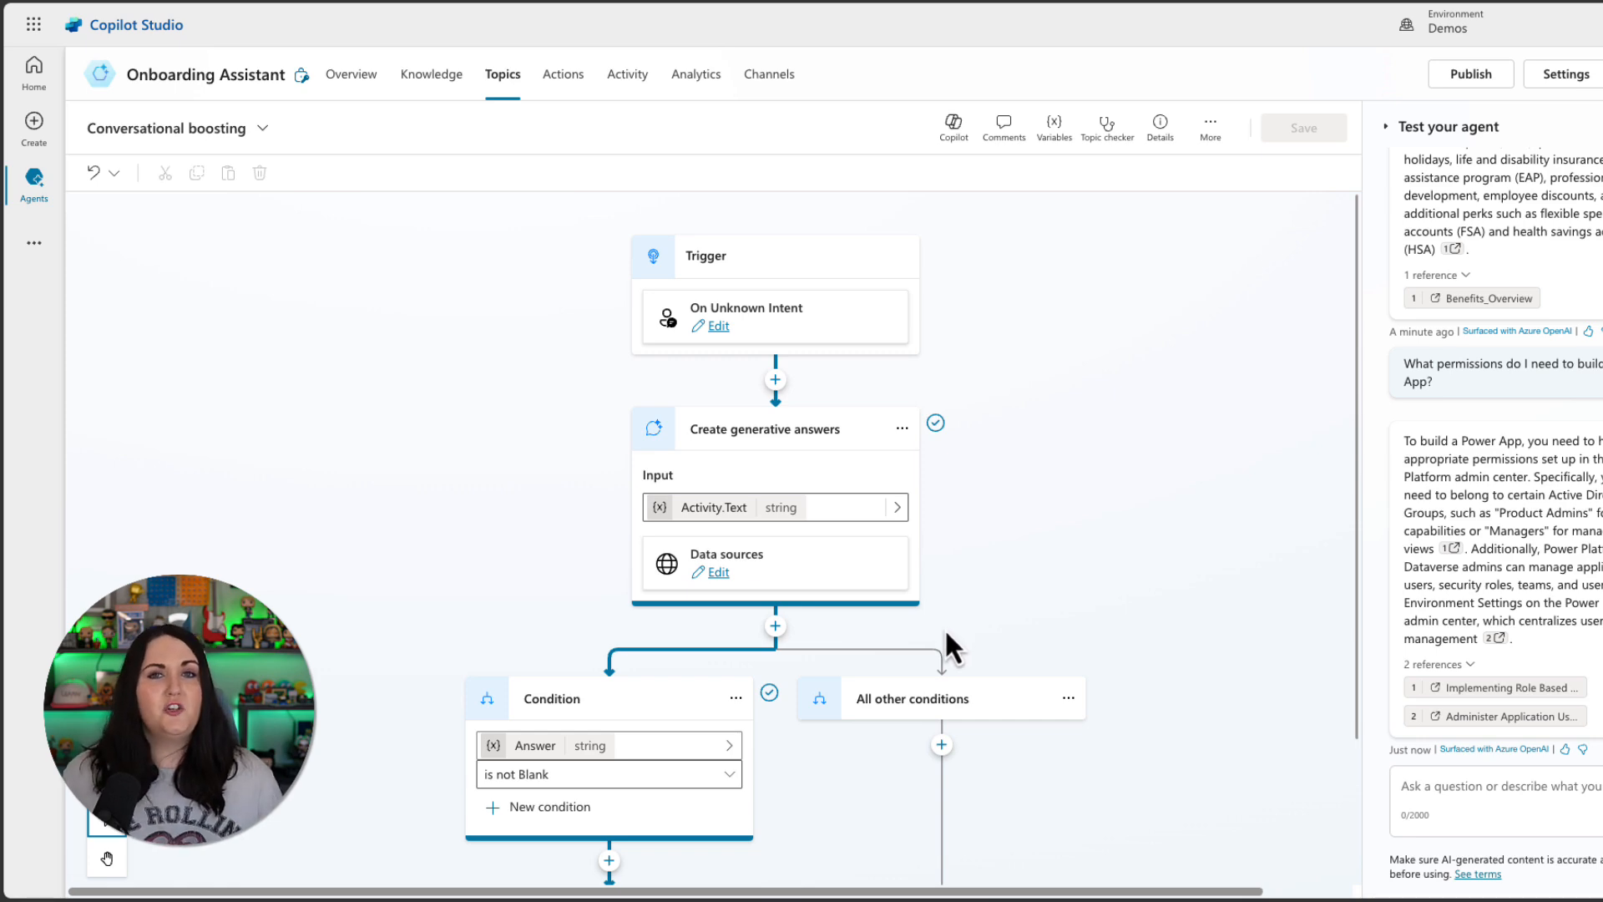
Enable generative AI orchestration for the Onboarding Assistant and ask the test chat "Do we have a 401k?".
click(351, 76)
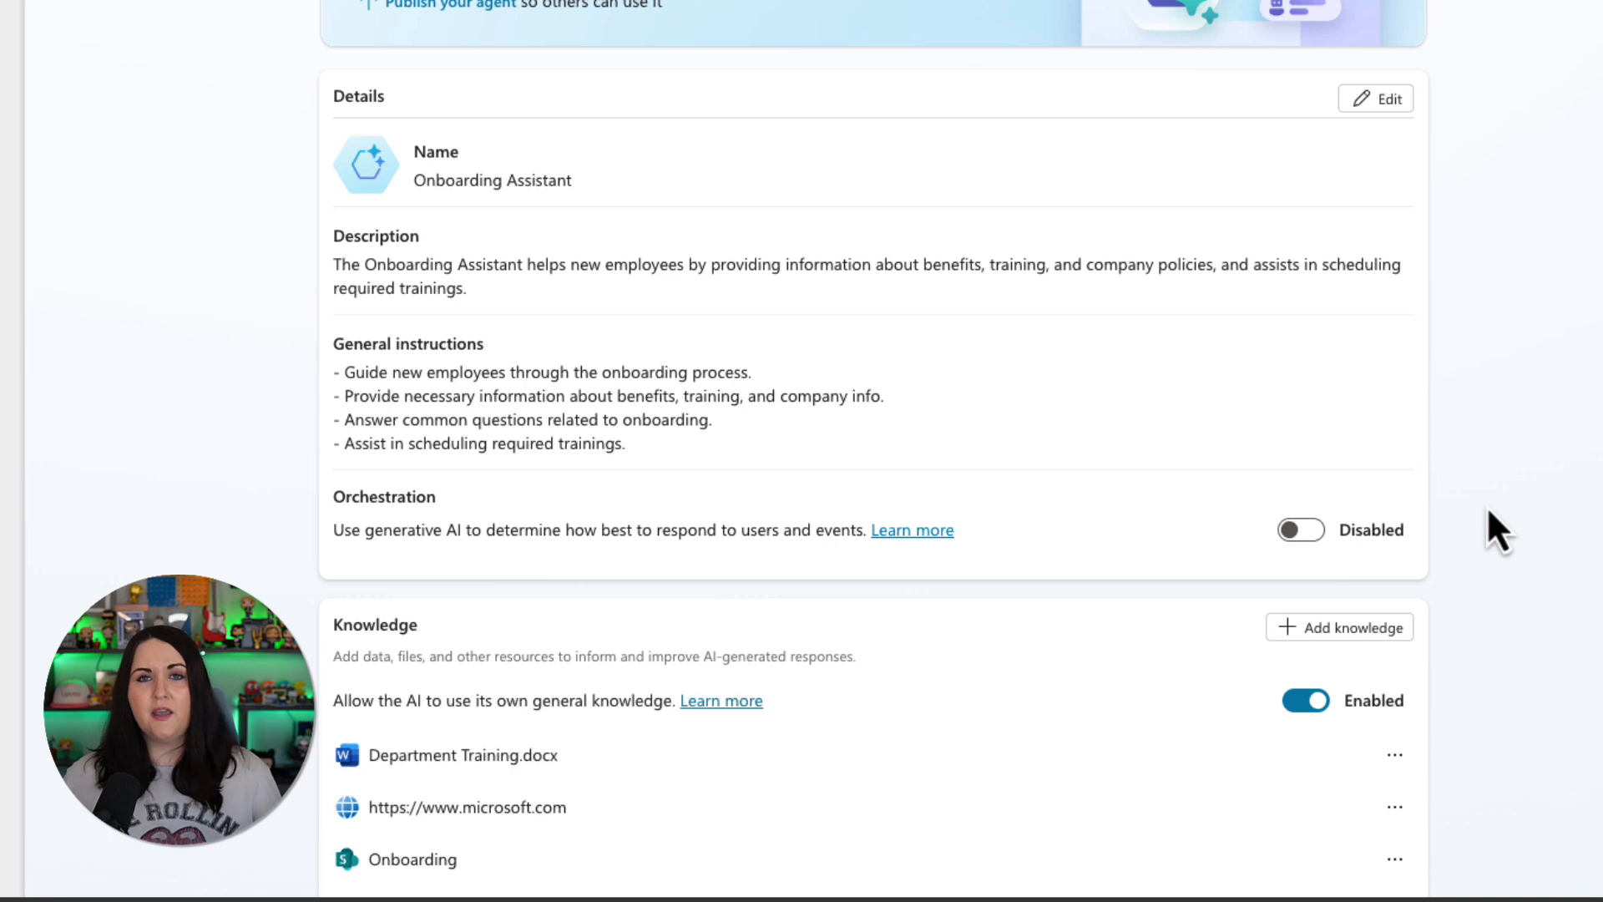
click(1299, 531)
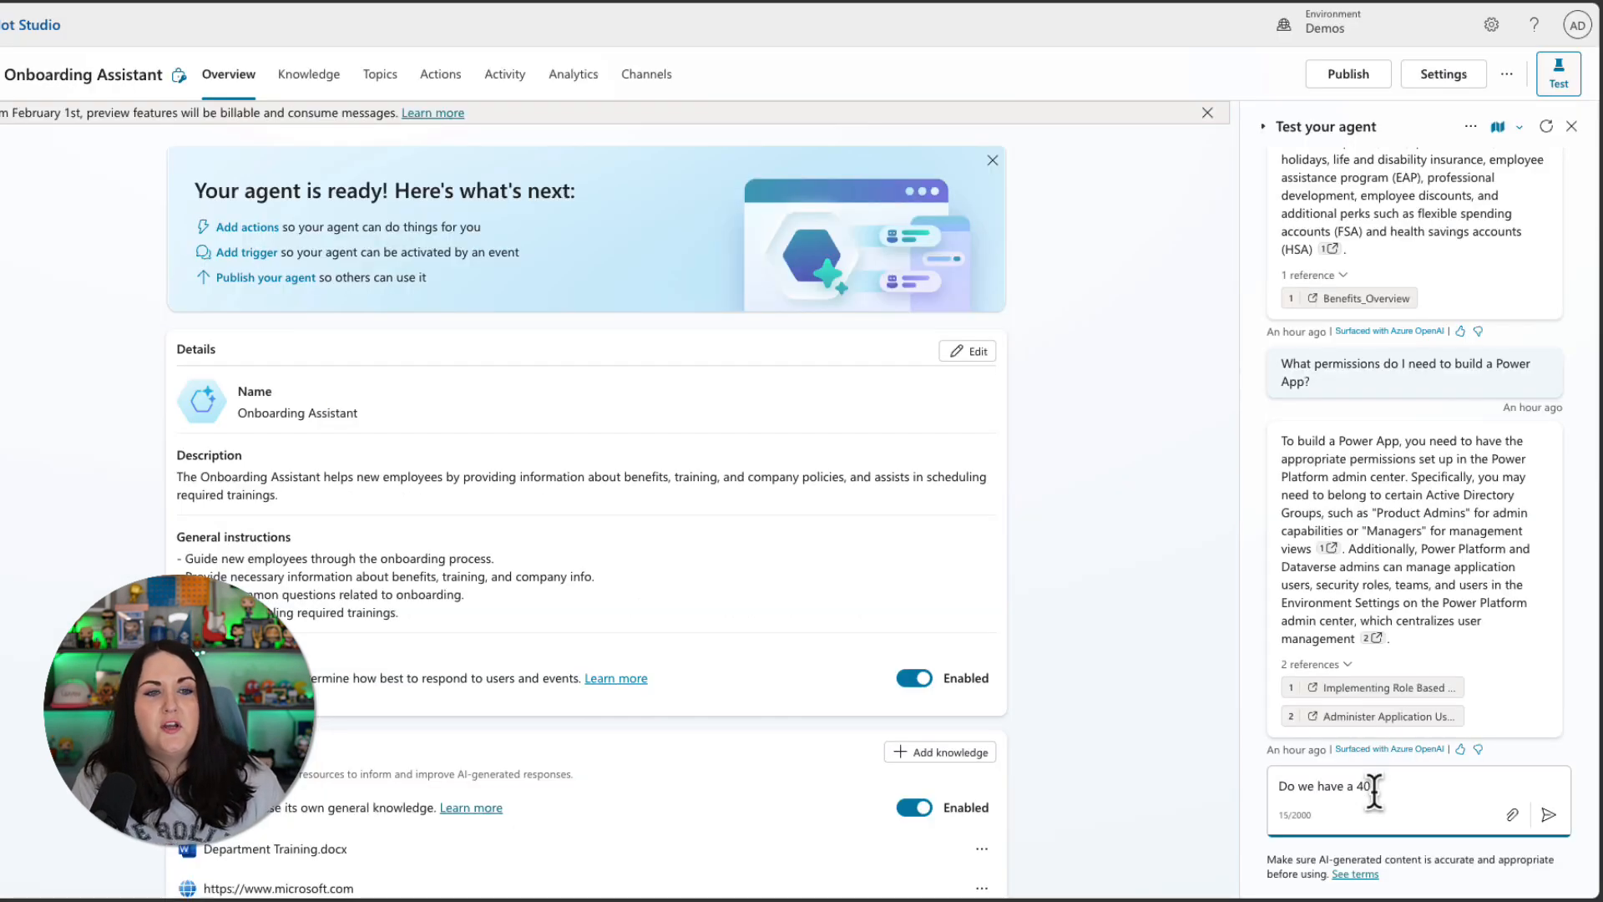
text(1k?)
key(Return)
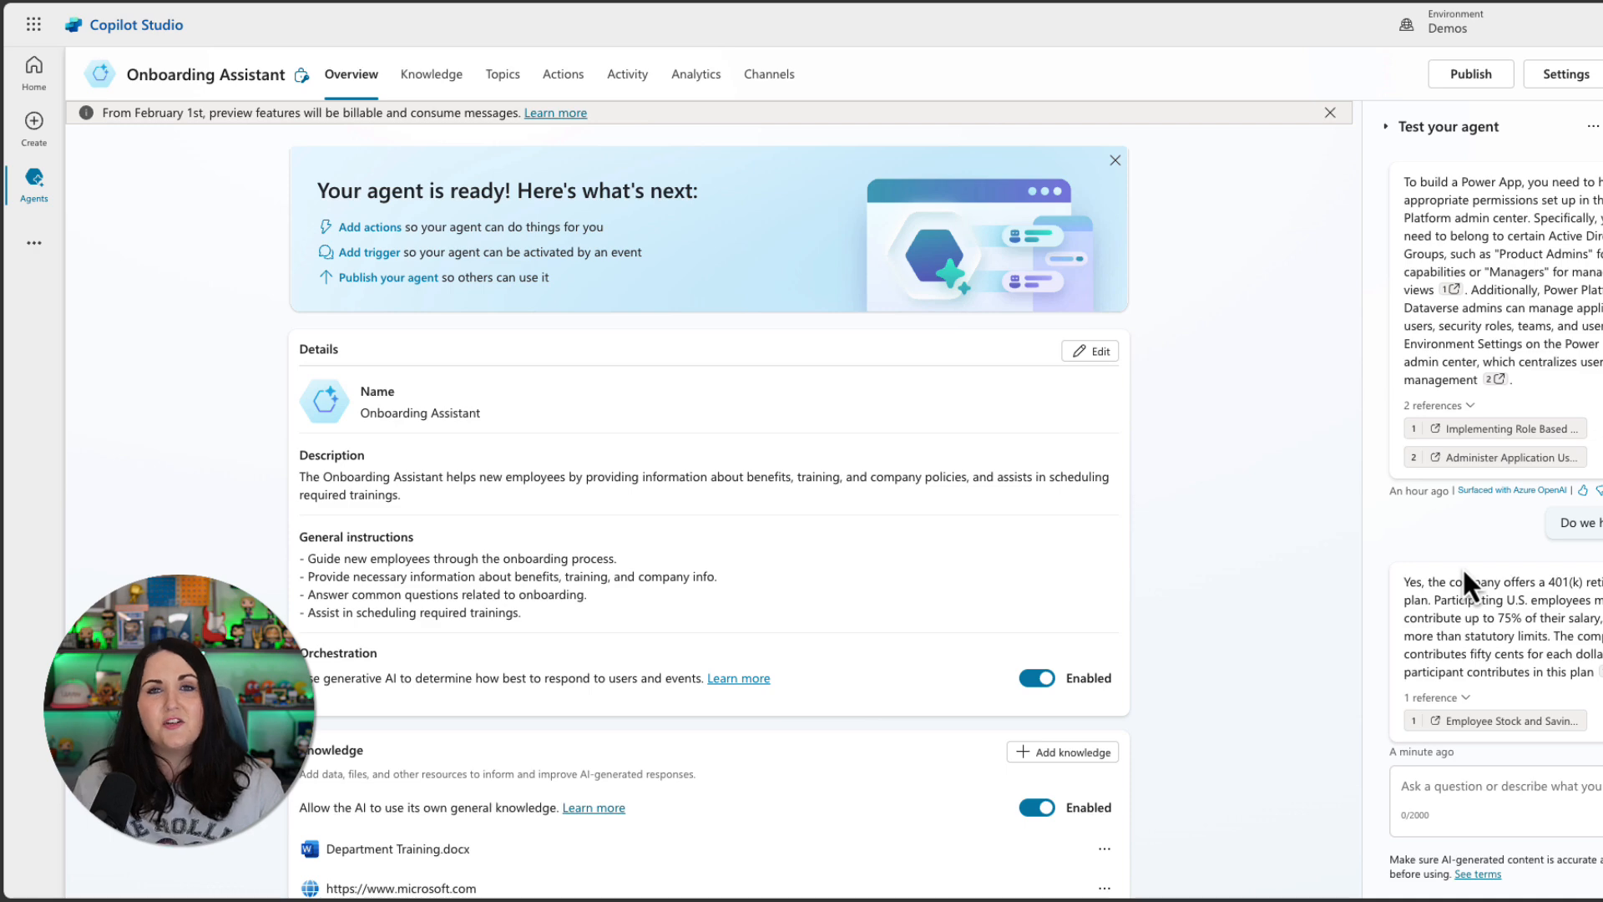
Start a new action by searching for "office 365 users", choosing Get my profile (V2) and accepting its Office 365 Users connection.
scroll(1280, 638, down, 3)
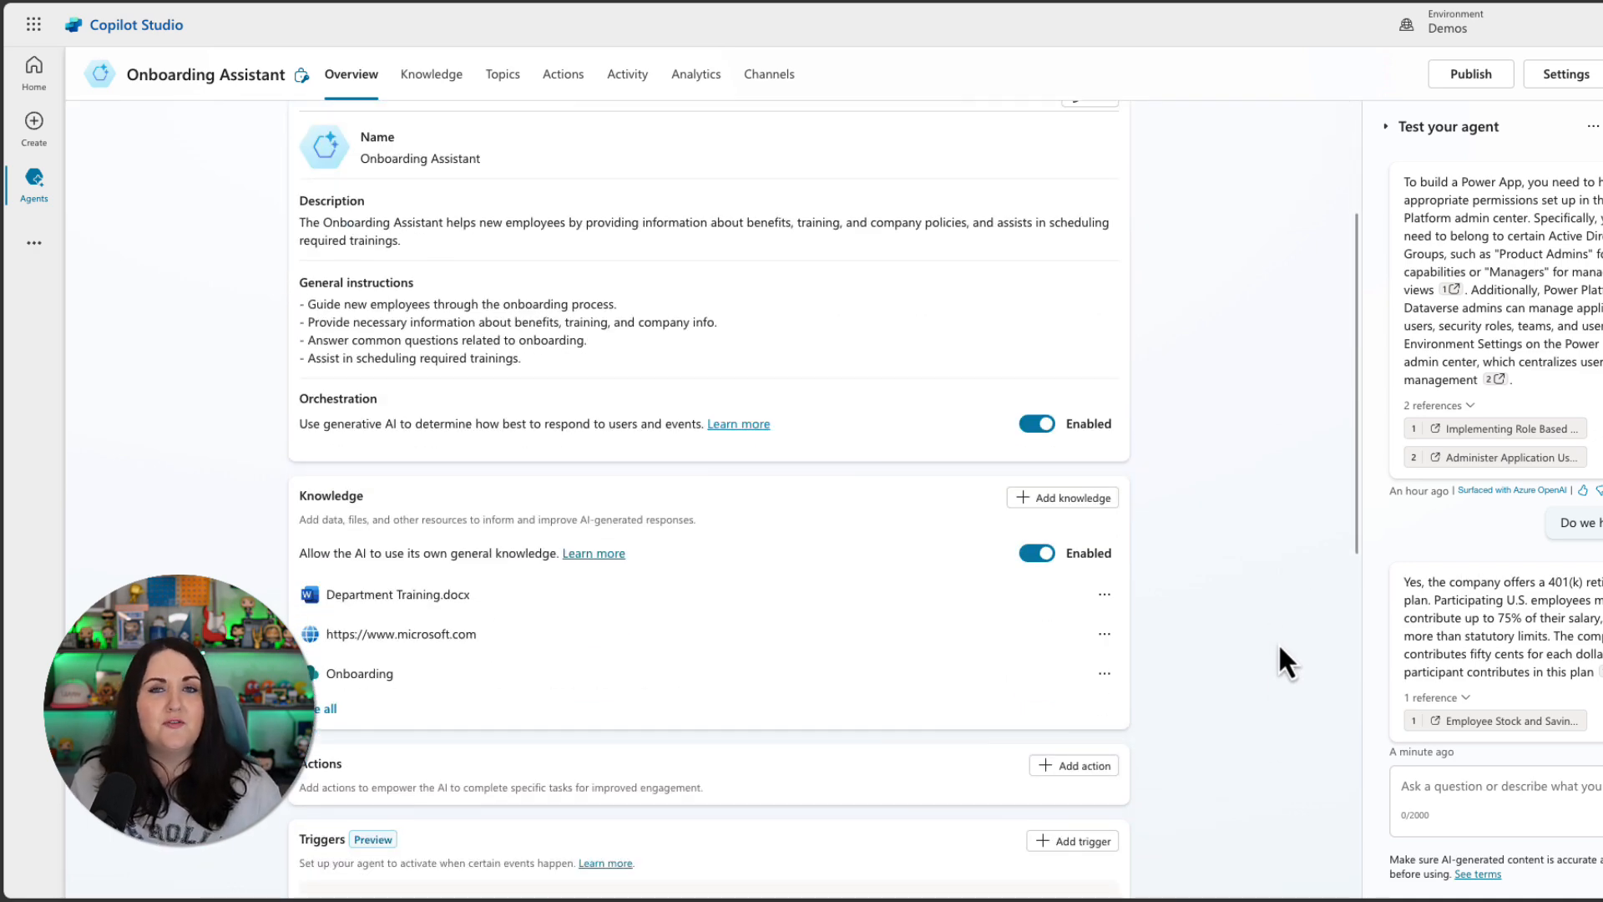
scroll(1261, 673, down, 2)
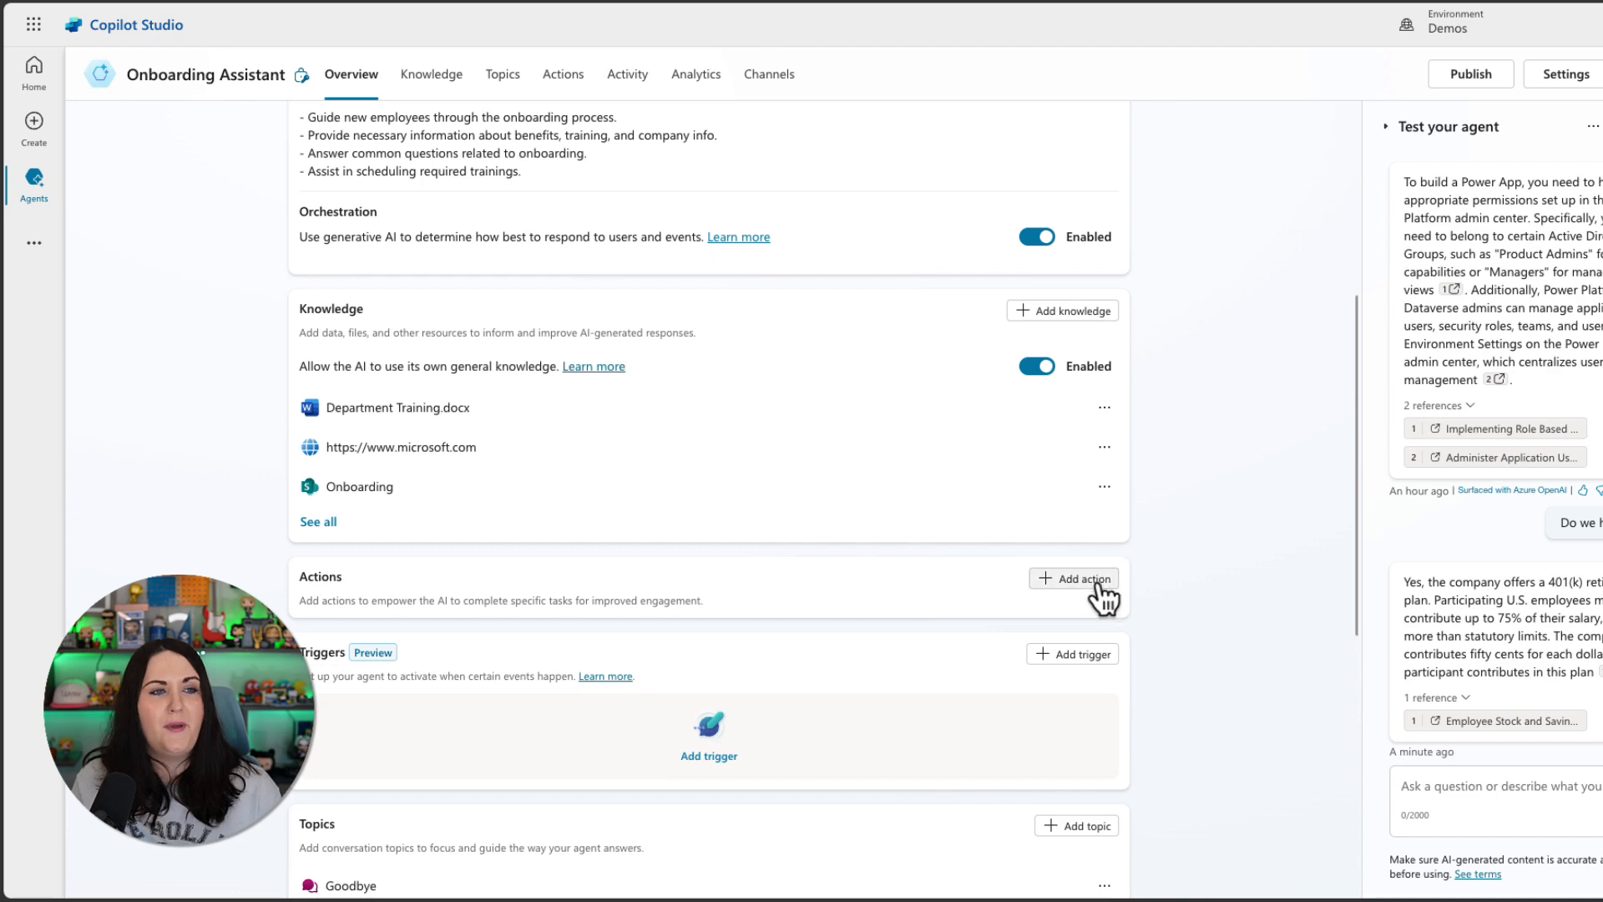
click(1096, 584)
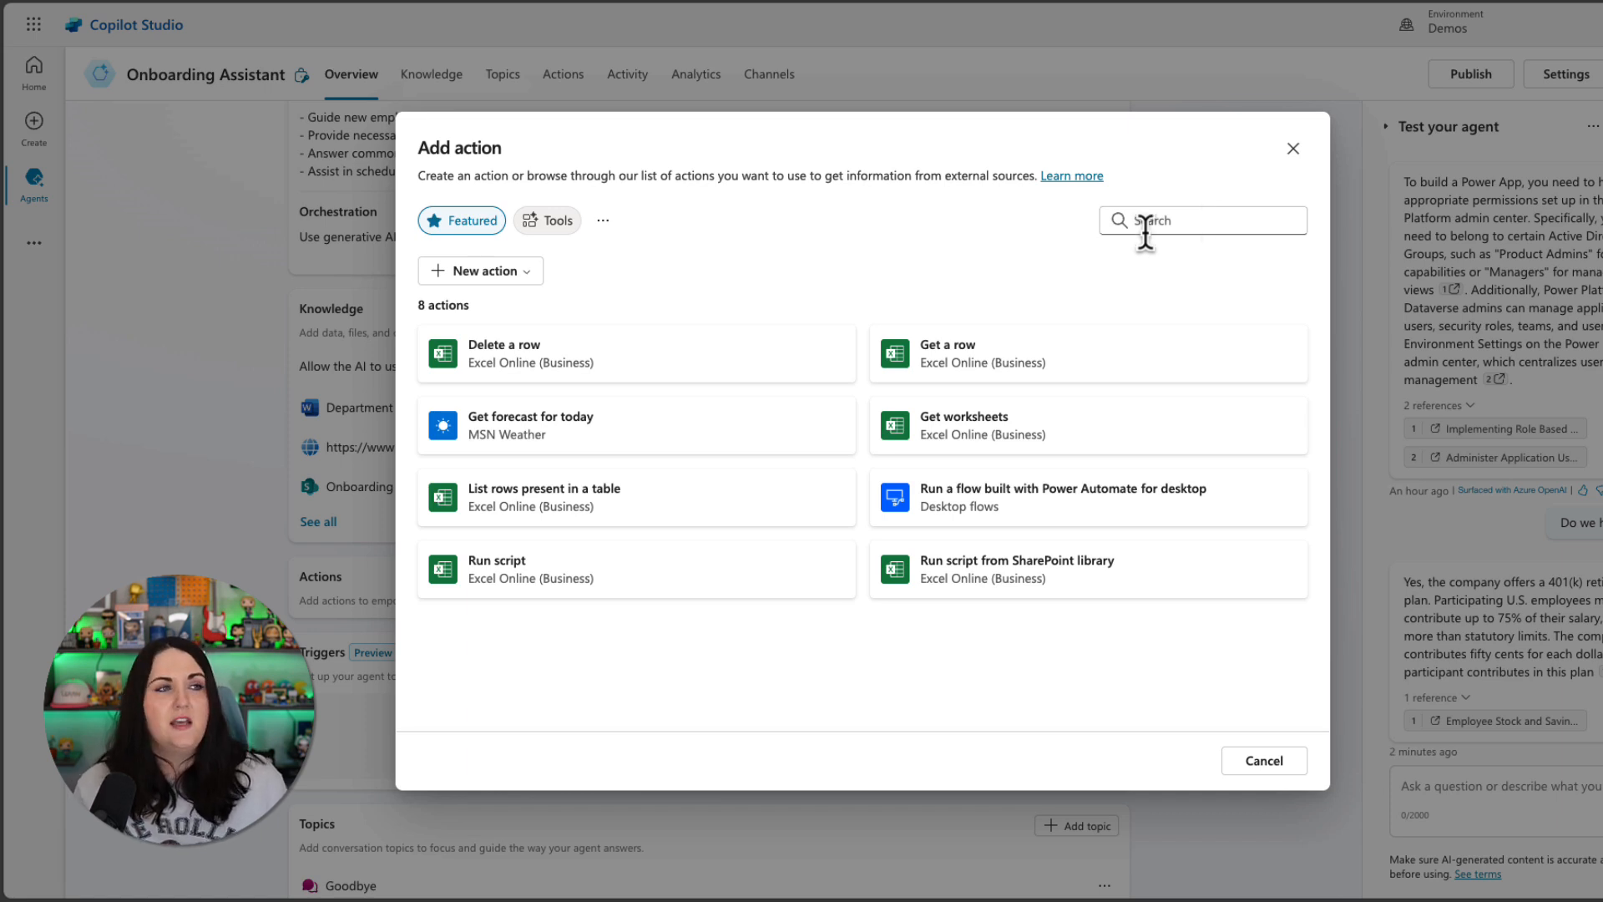
click(539, 272)
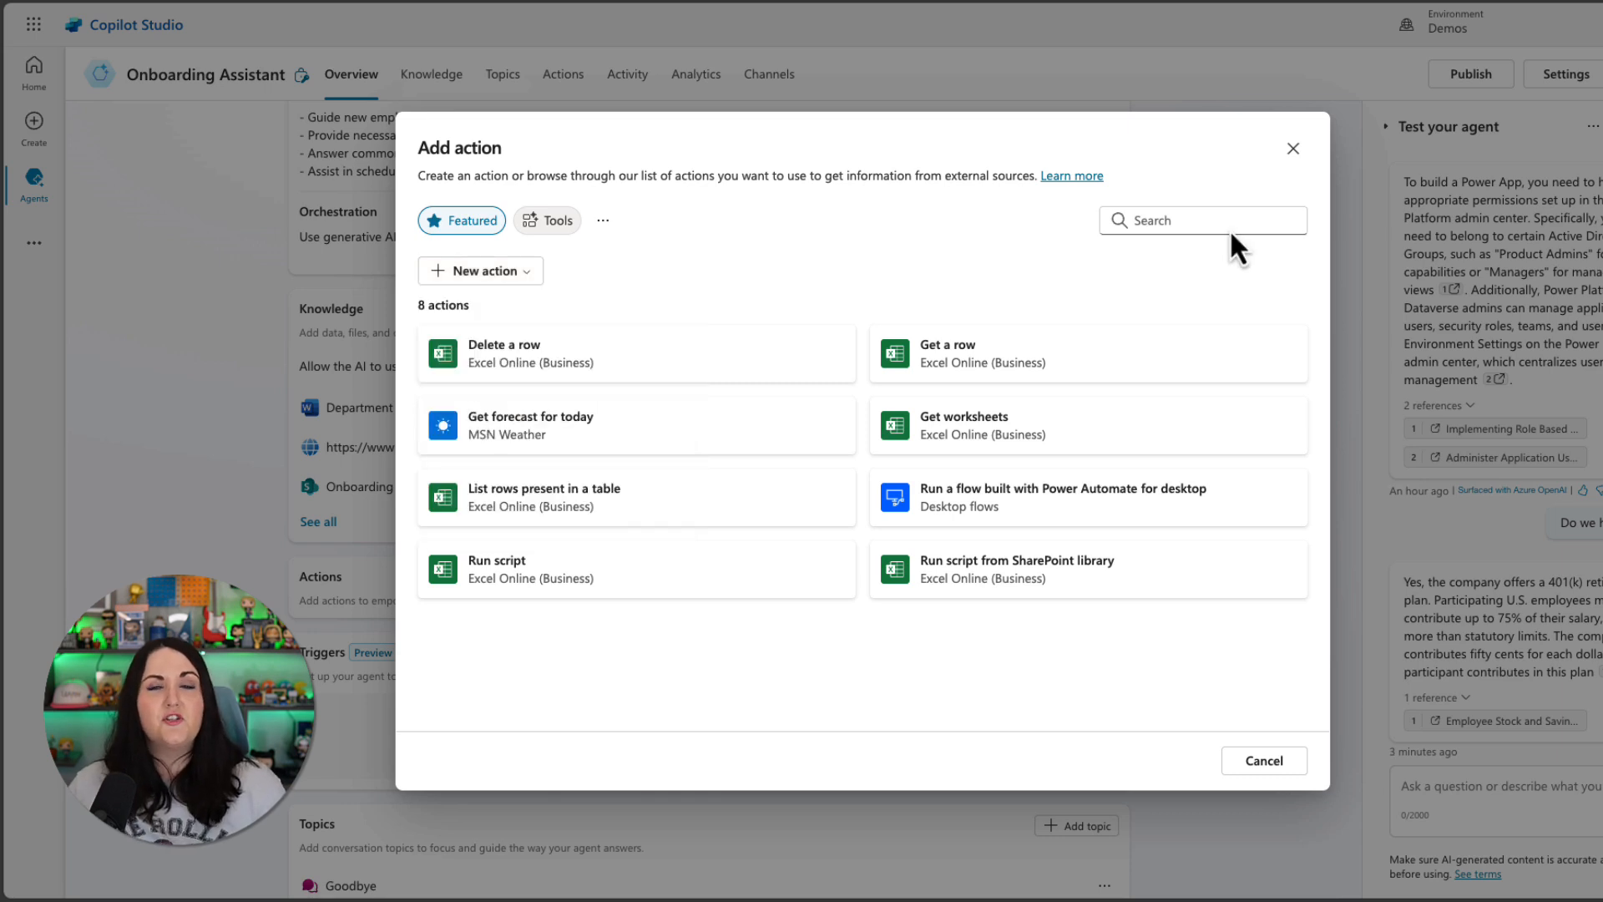
click(1231, 222)
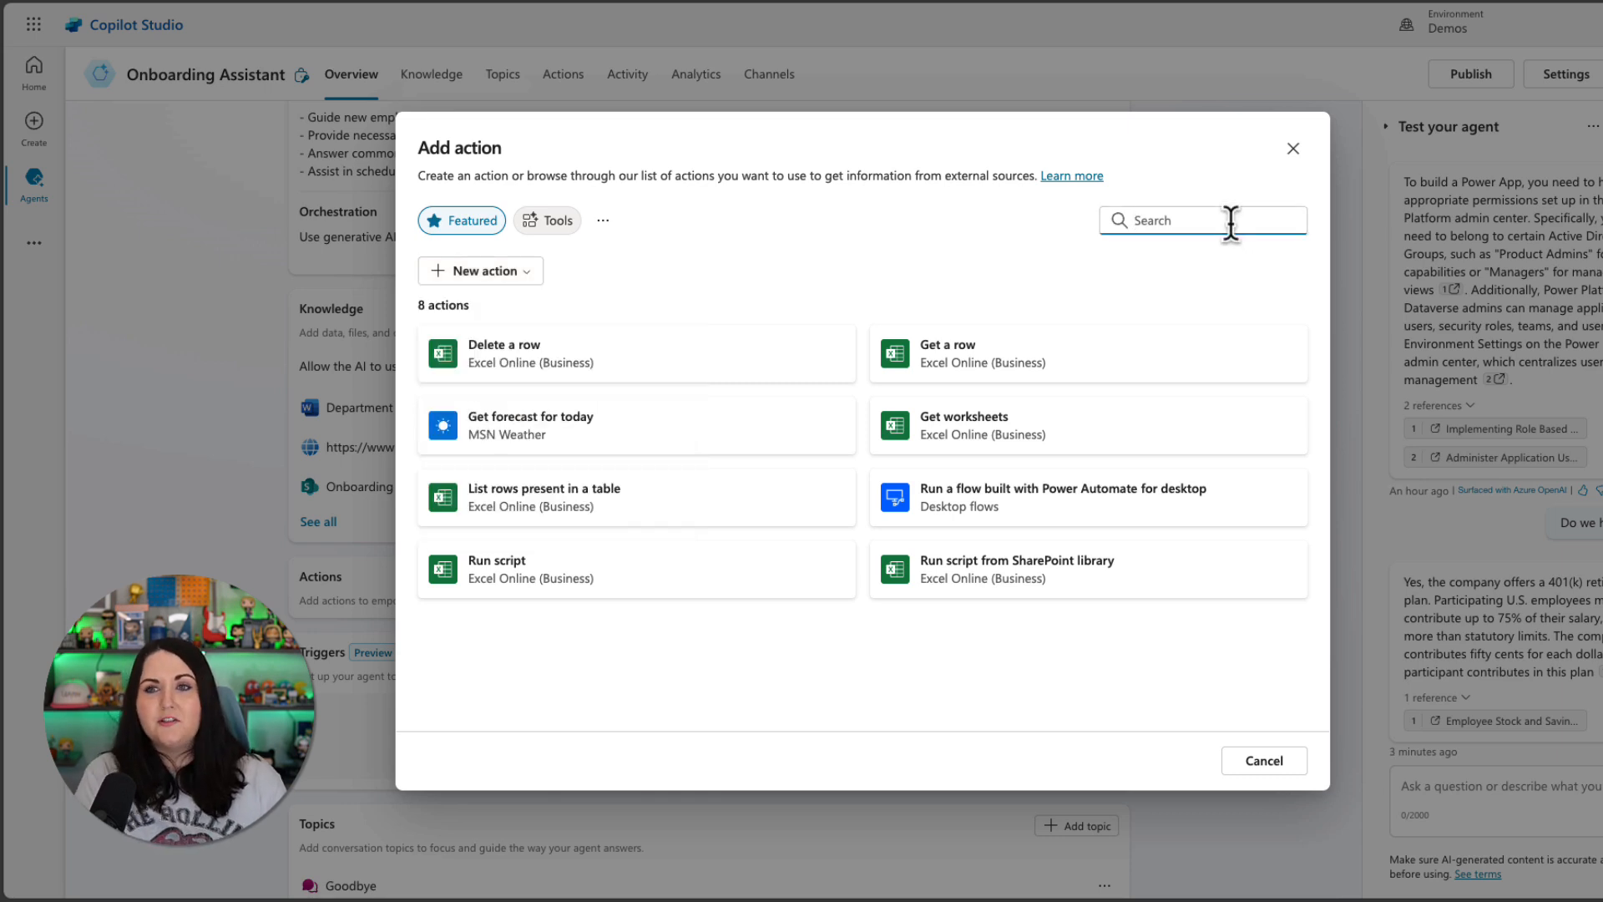
text(office 36)
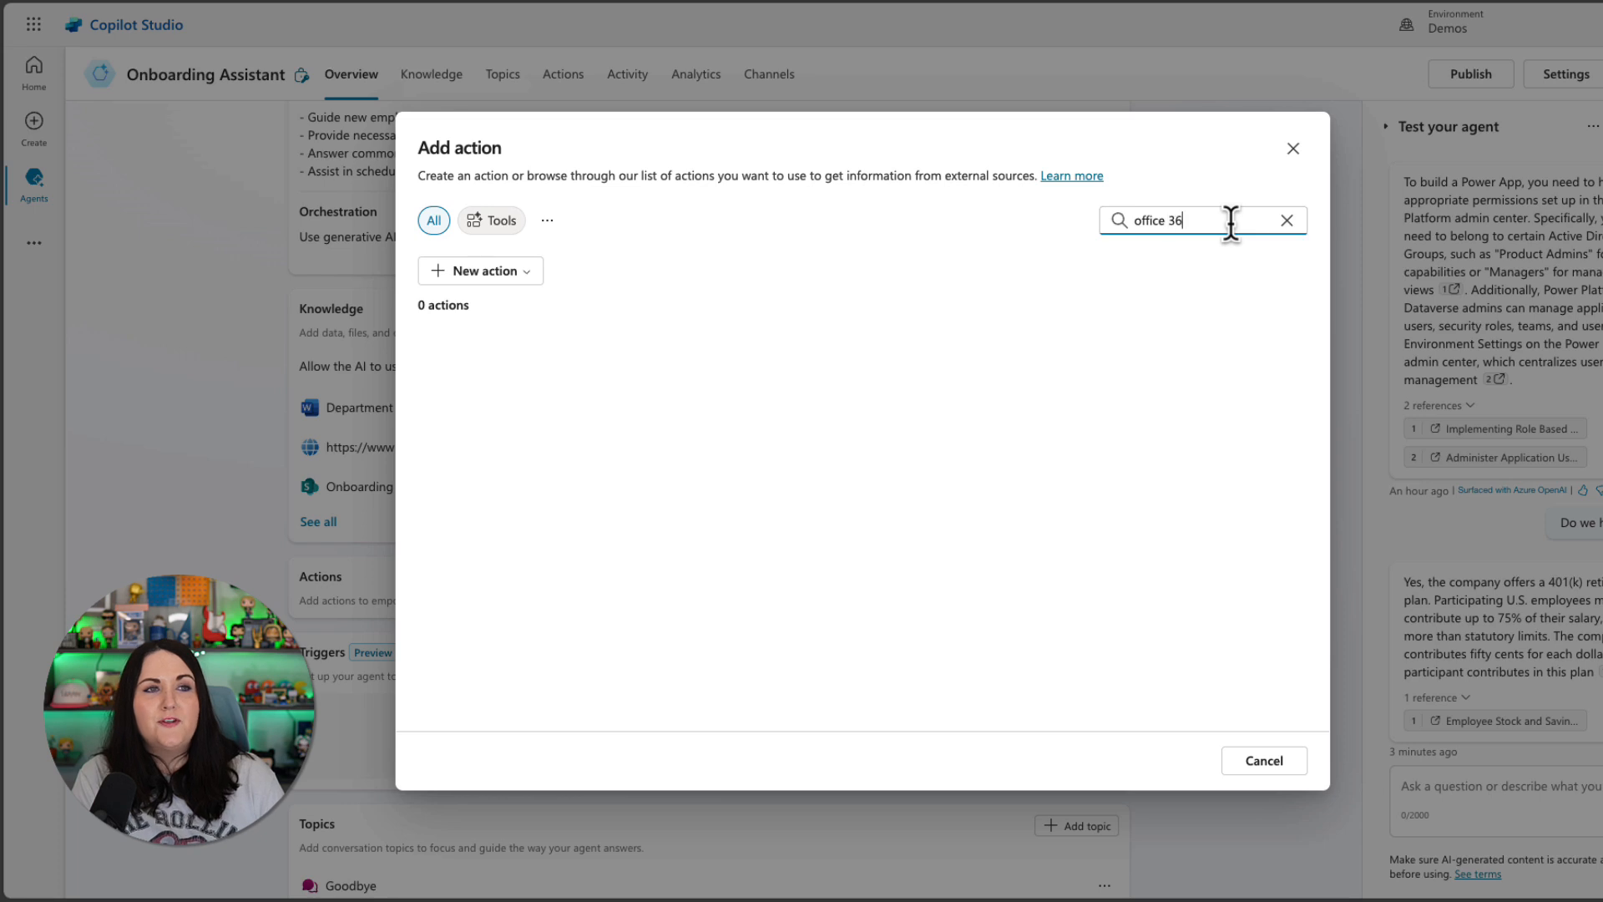
text(5 users)
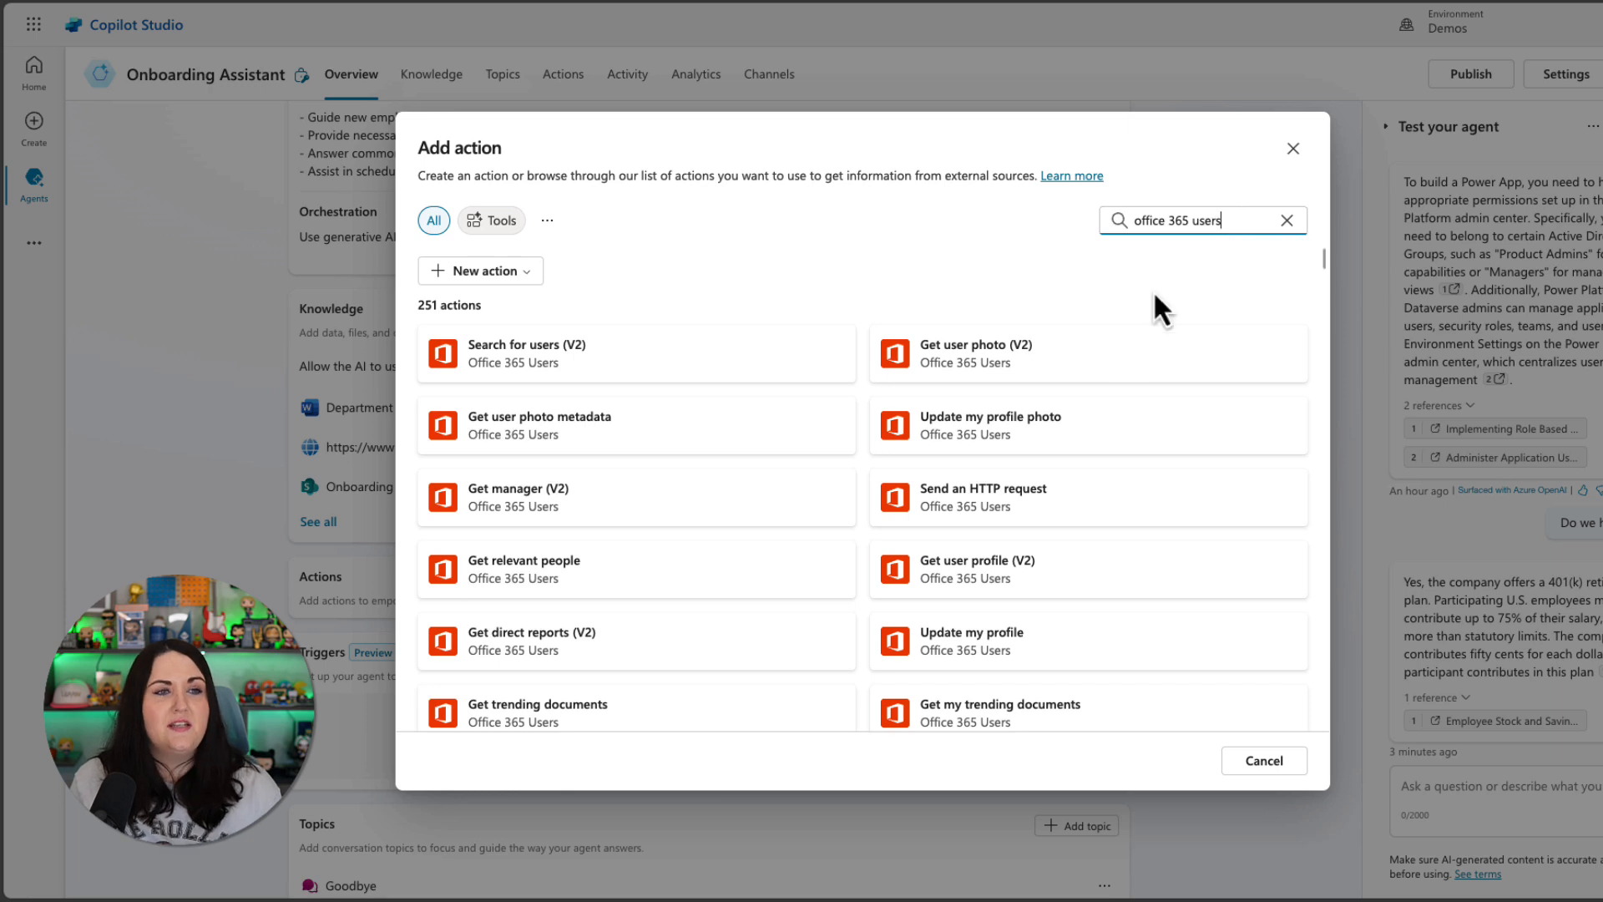
scroll(1038, 609, down, 5)
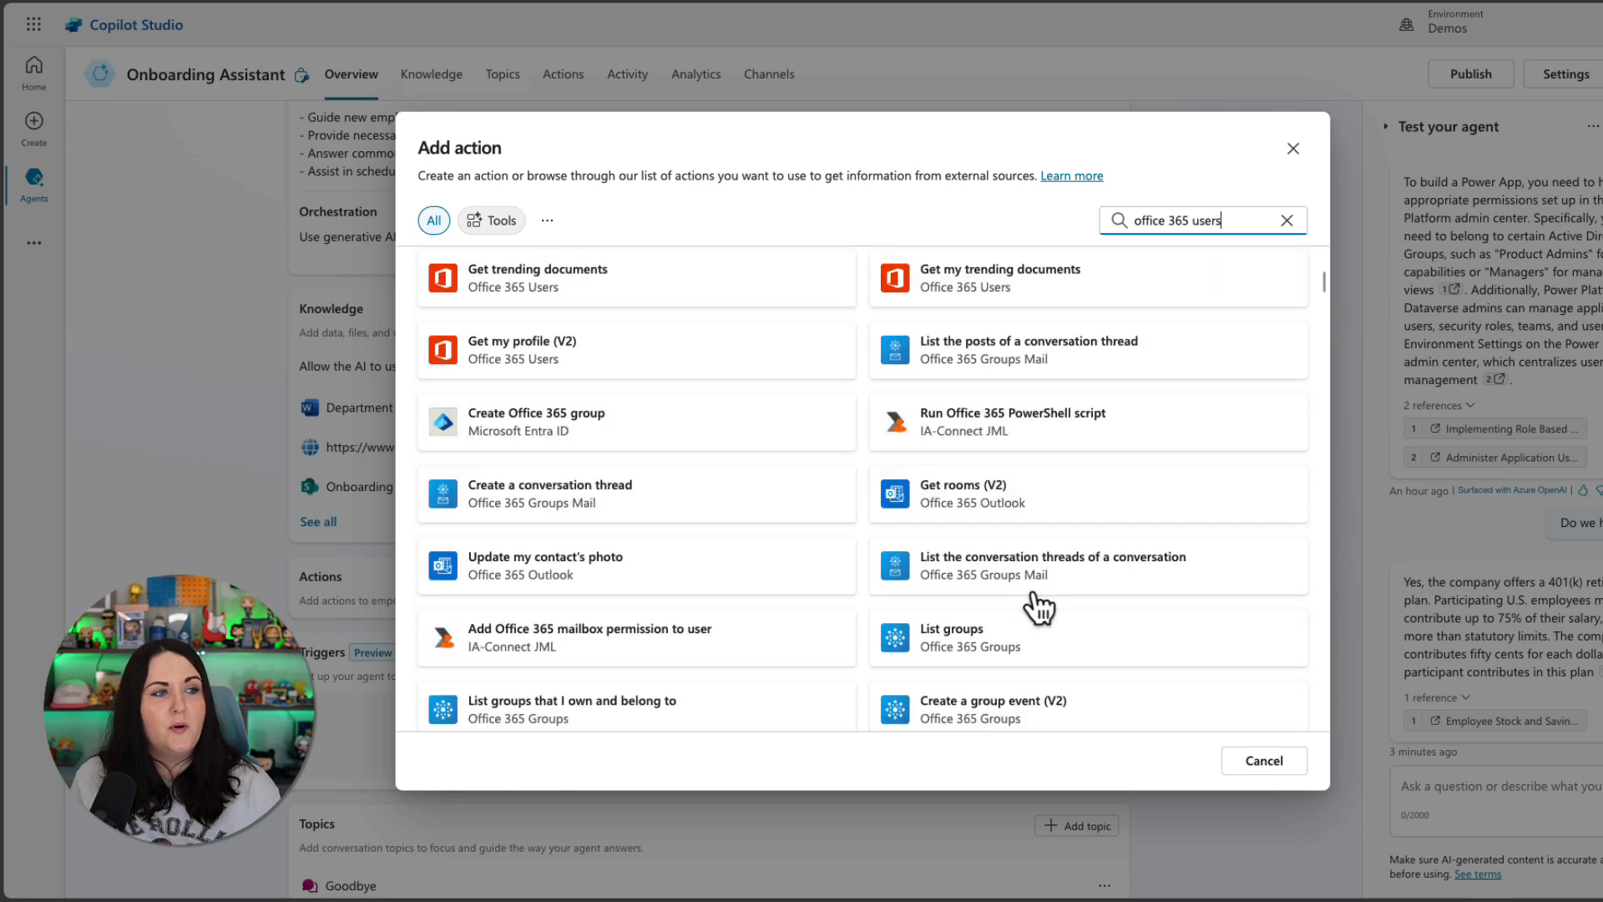
click(678, 341)
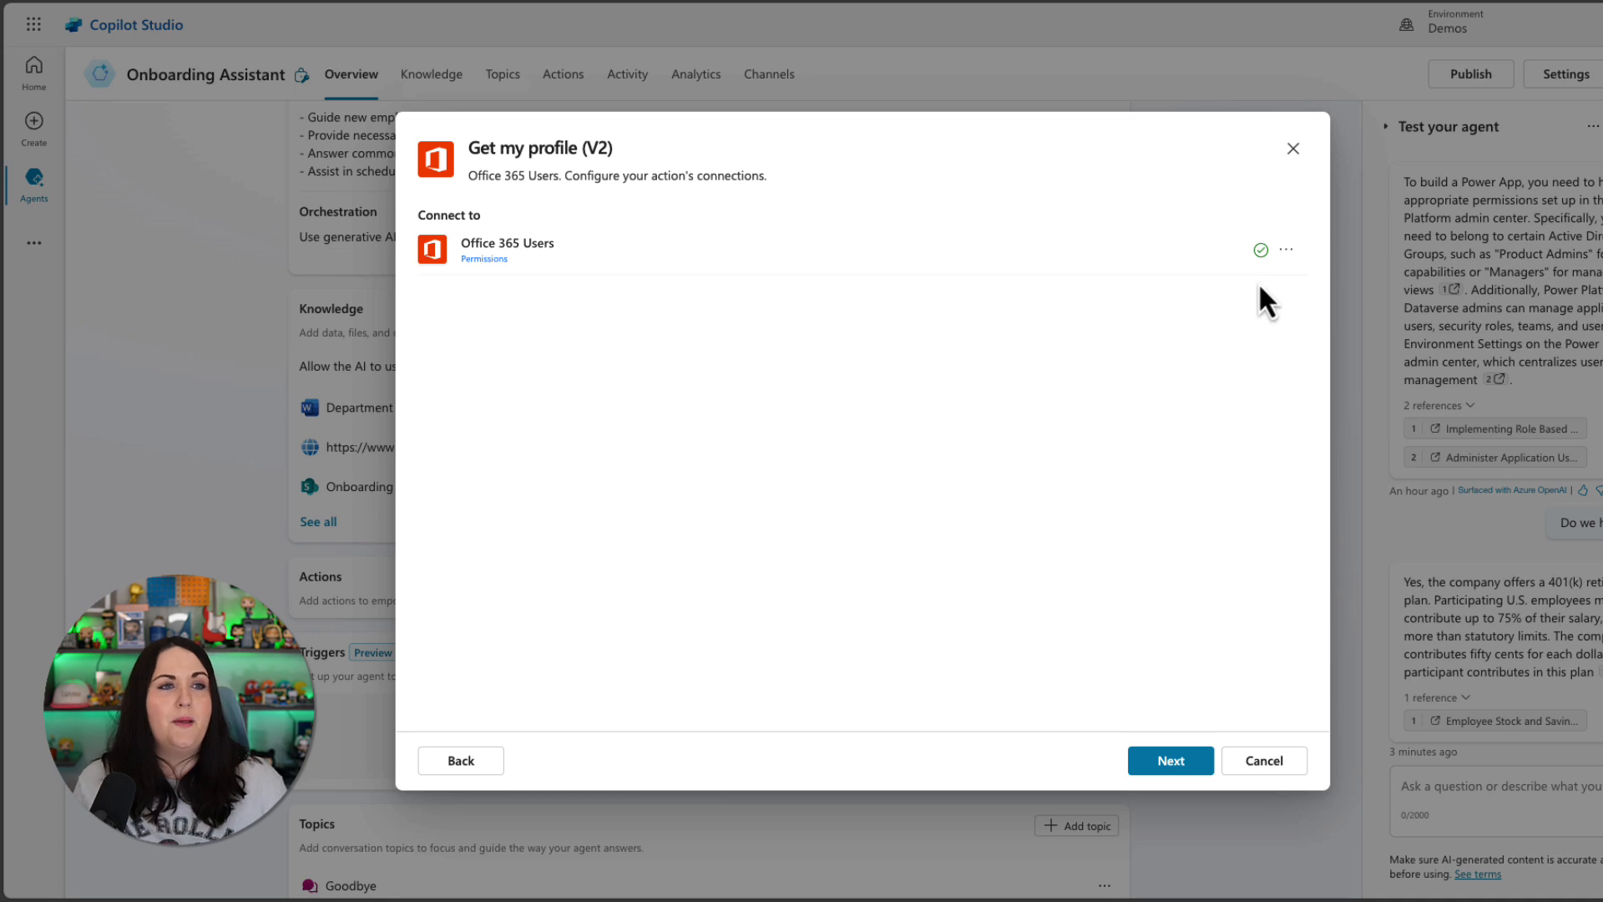
click(1186, 767)
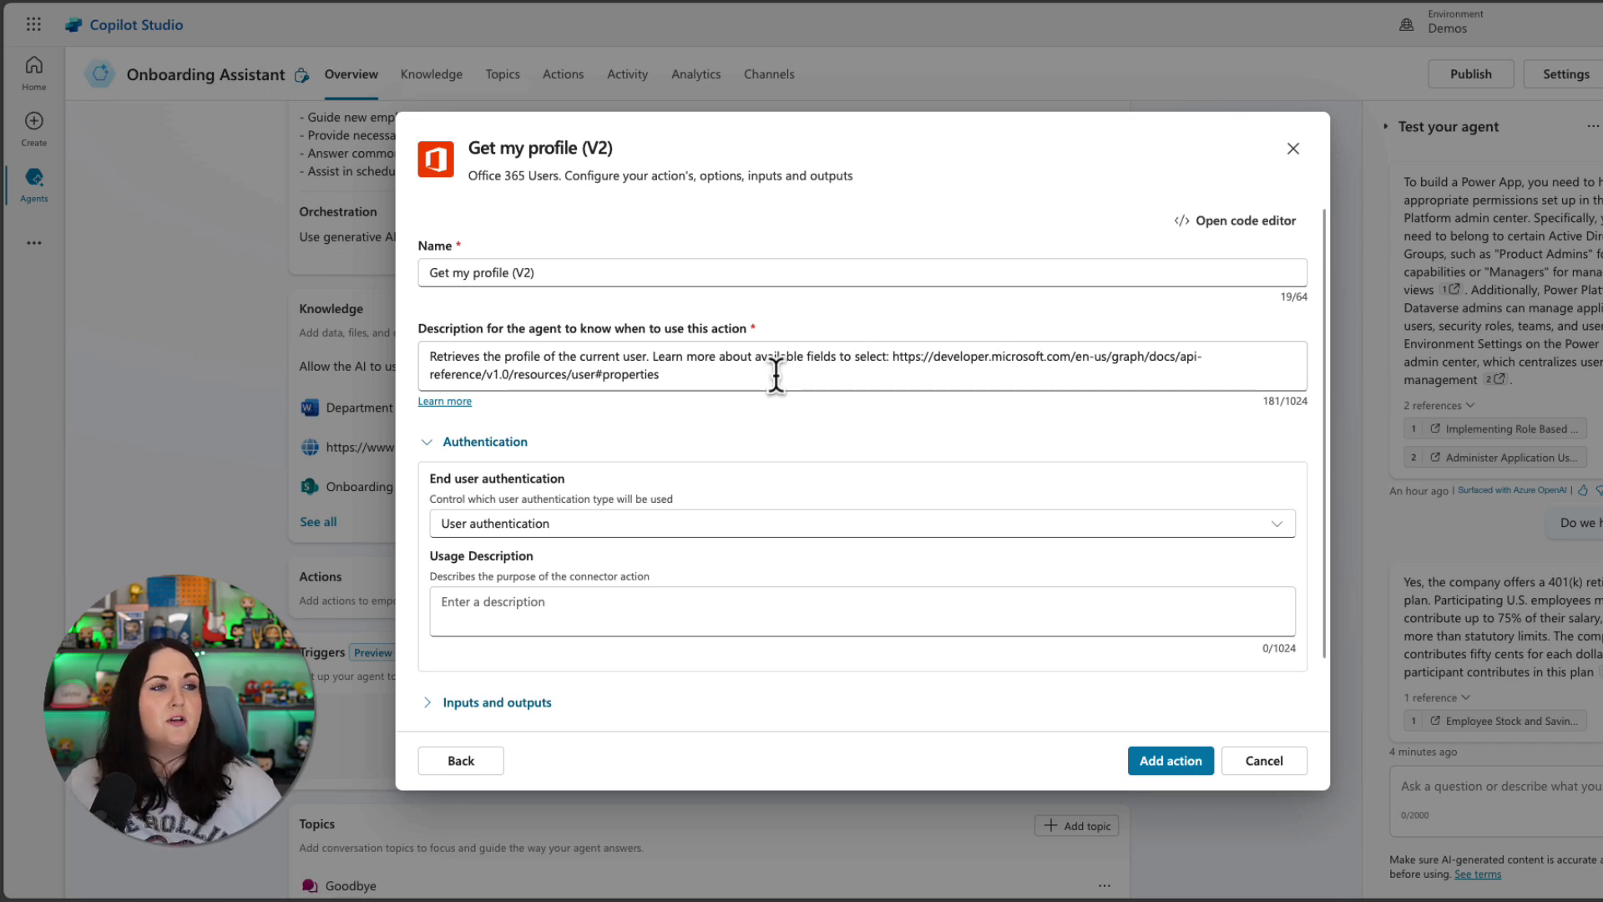
Review the Get my profile (V2) description and authentication choices, and add the action with user authentication.
drag(777, 374, 779, 349)
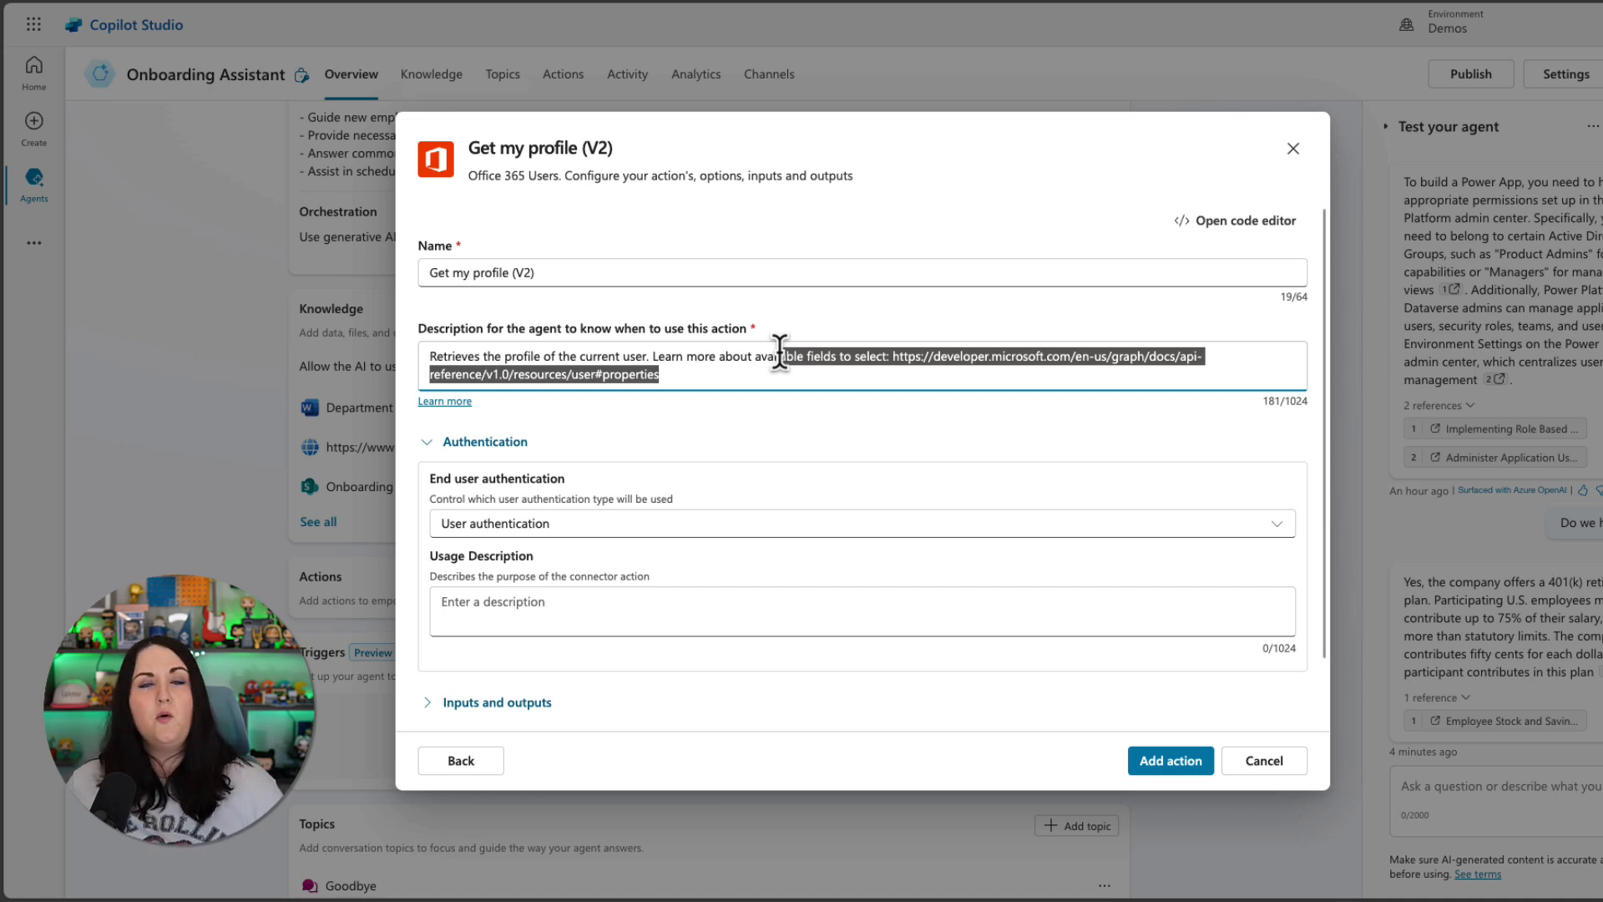
click(653, 373)
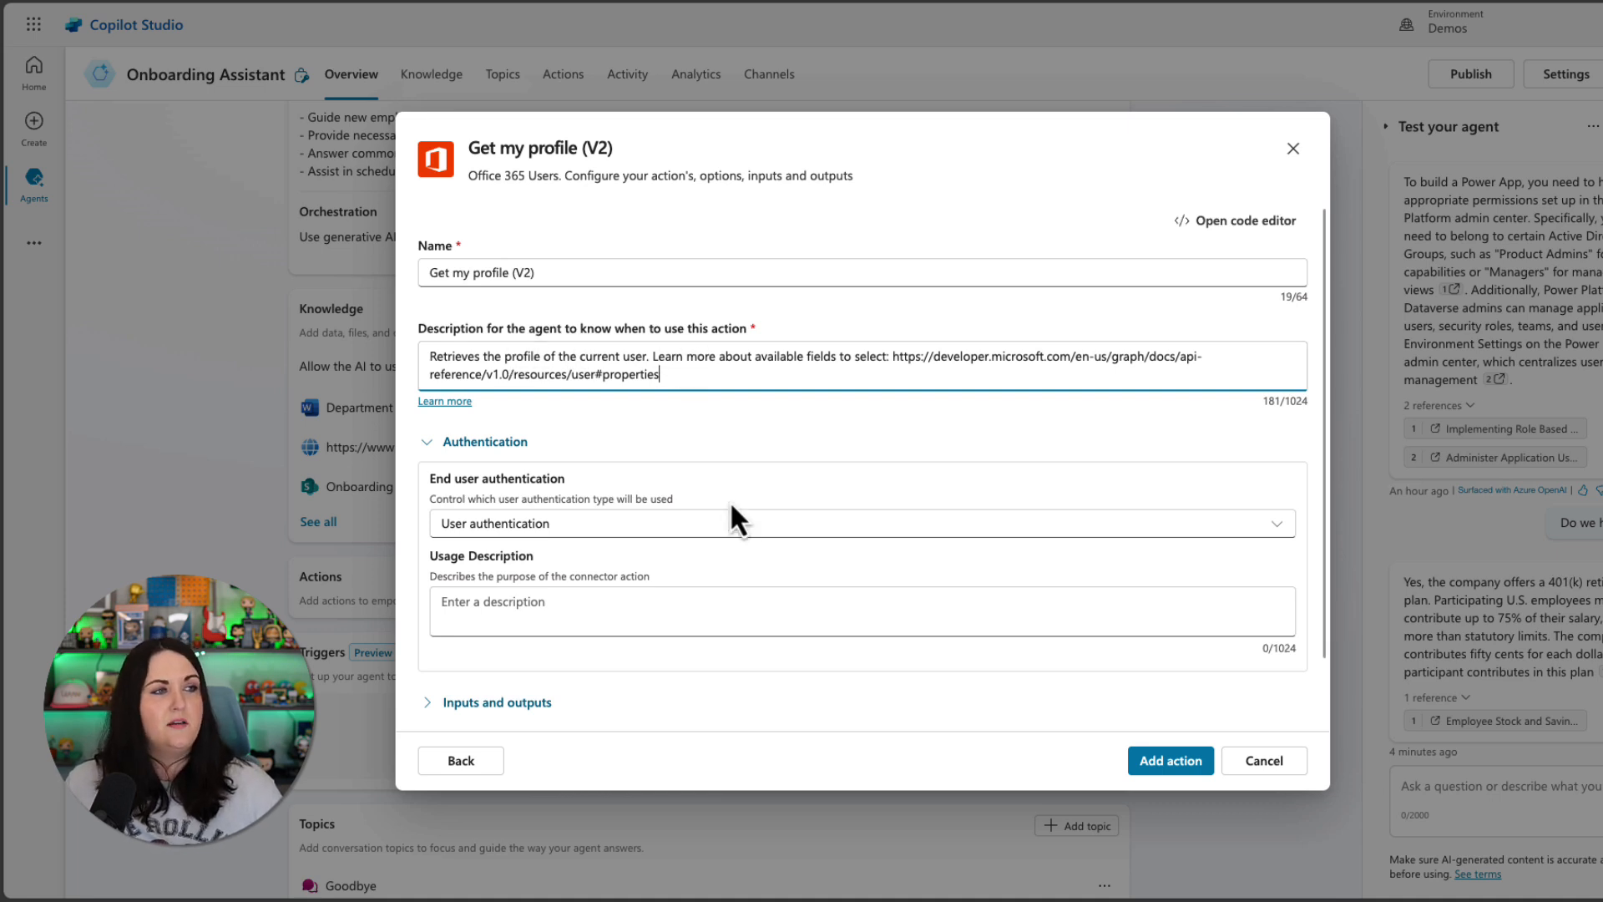
scroll(732, 501, down, 1)
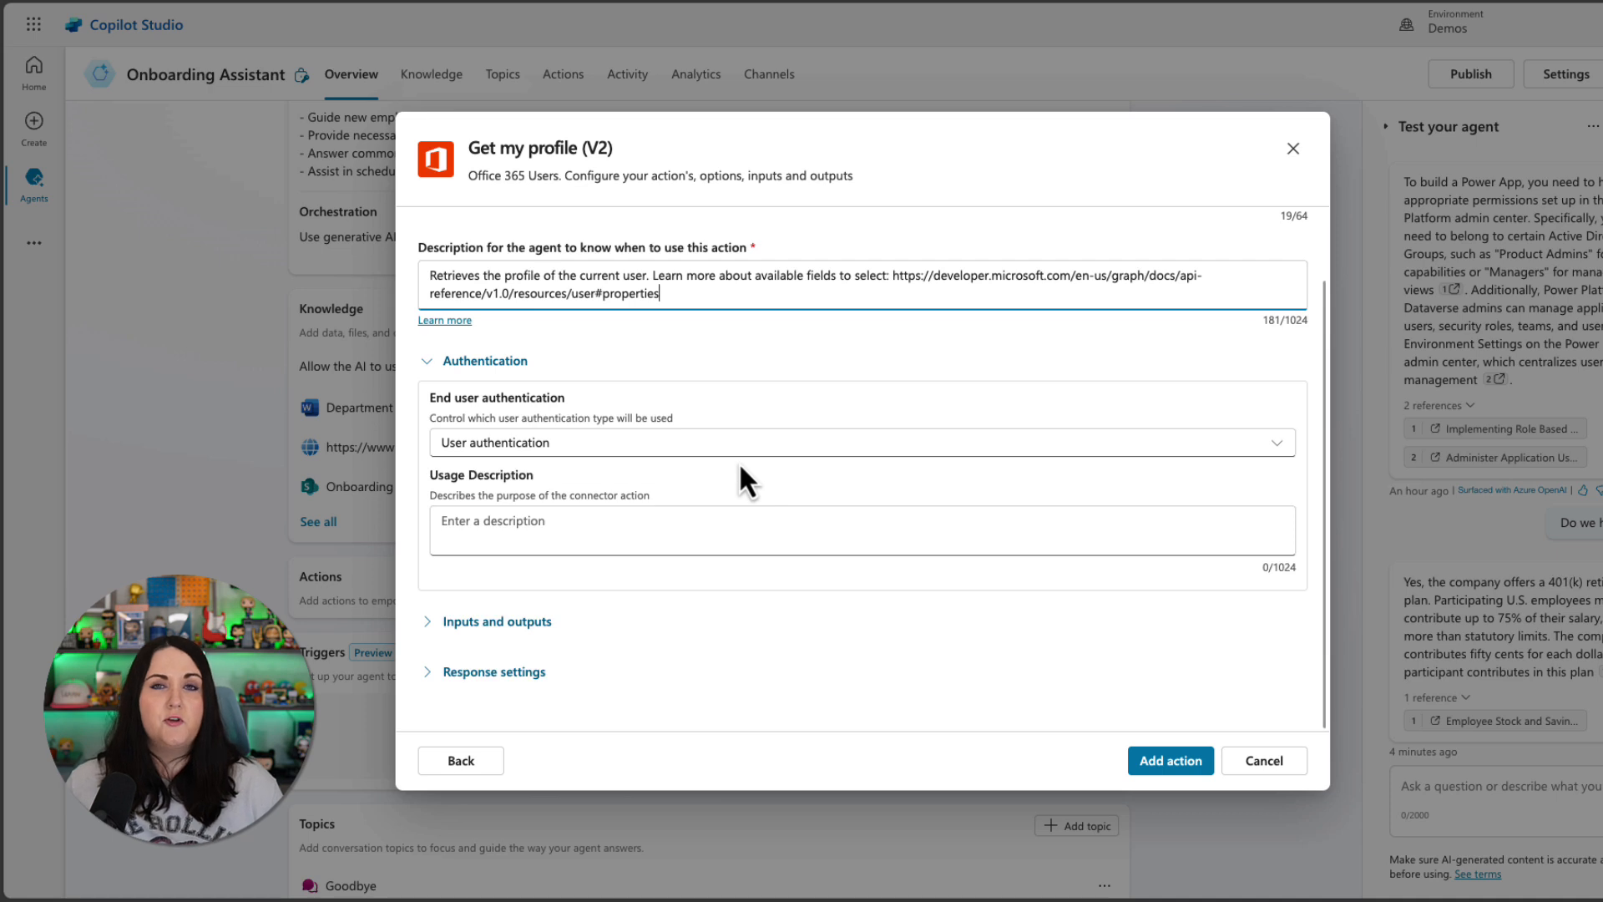
click(818, 444)
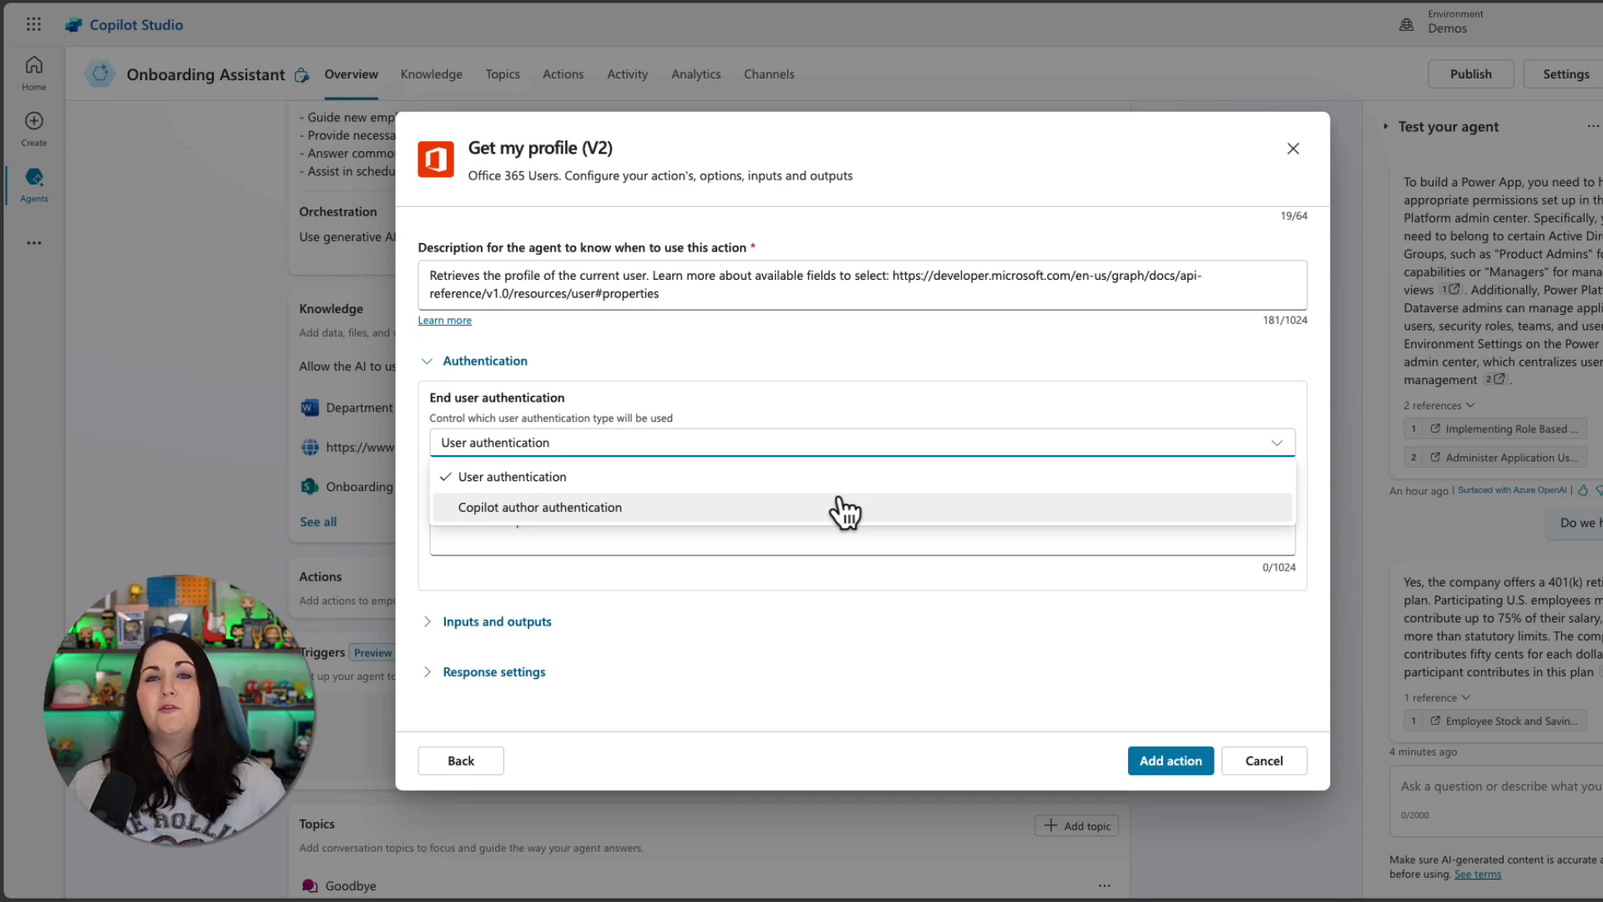
scroll(827, 501, up, 1)
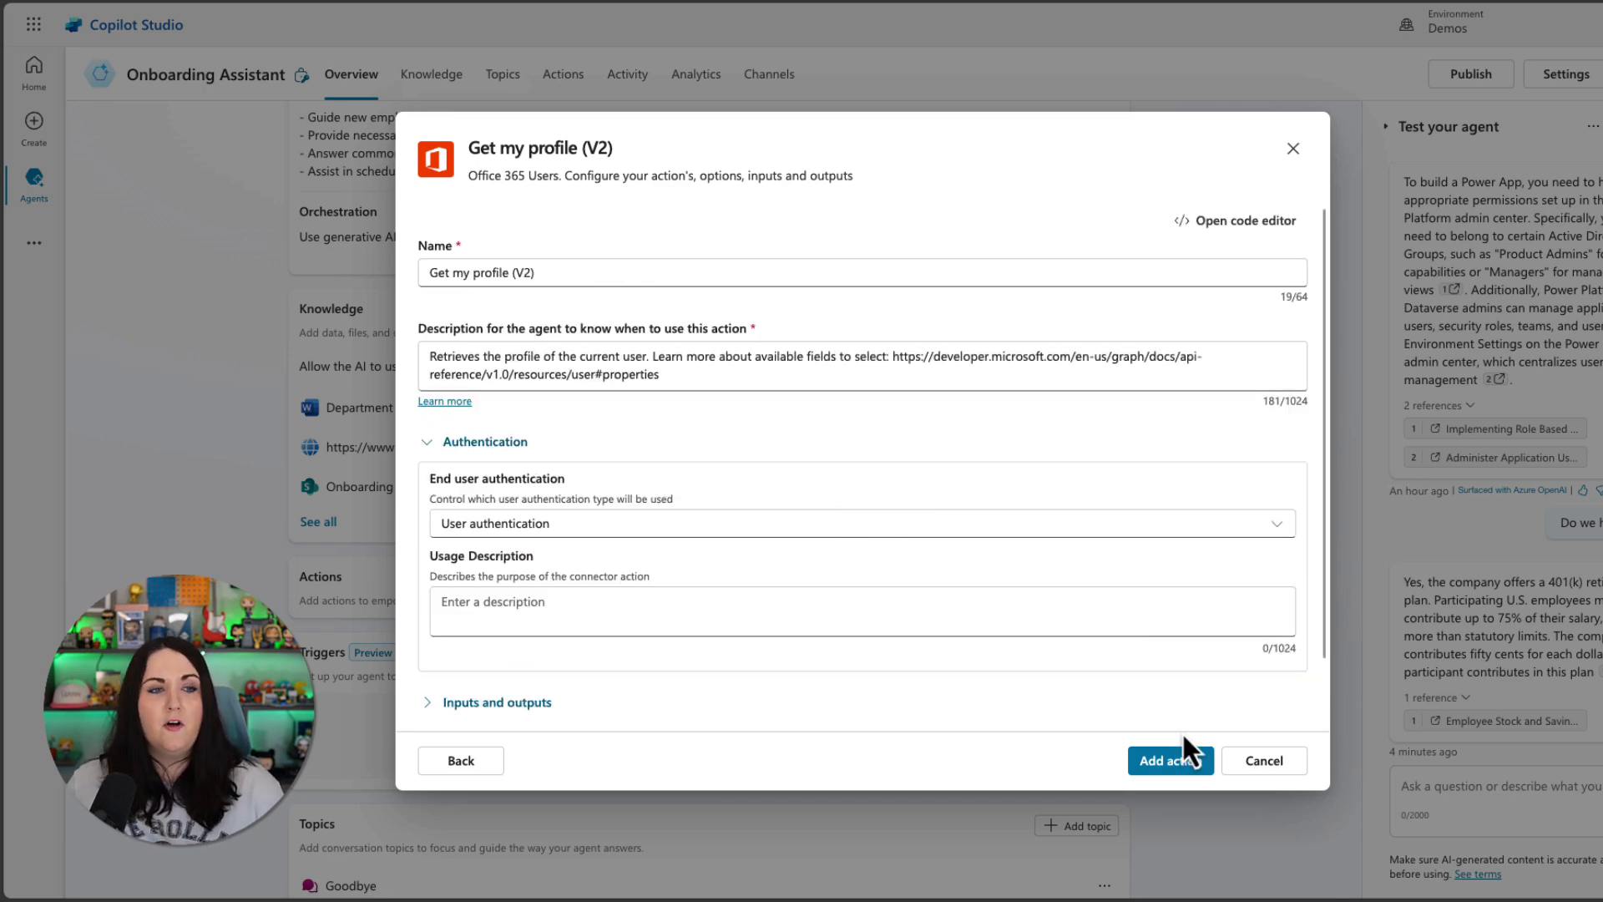
click(1170, 762)
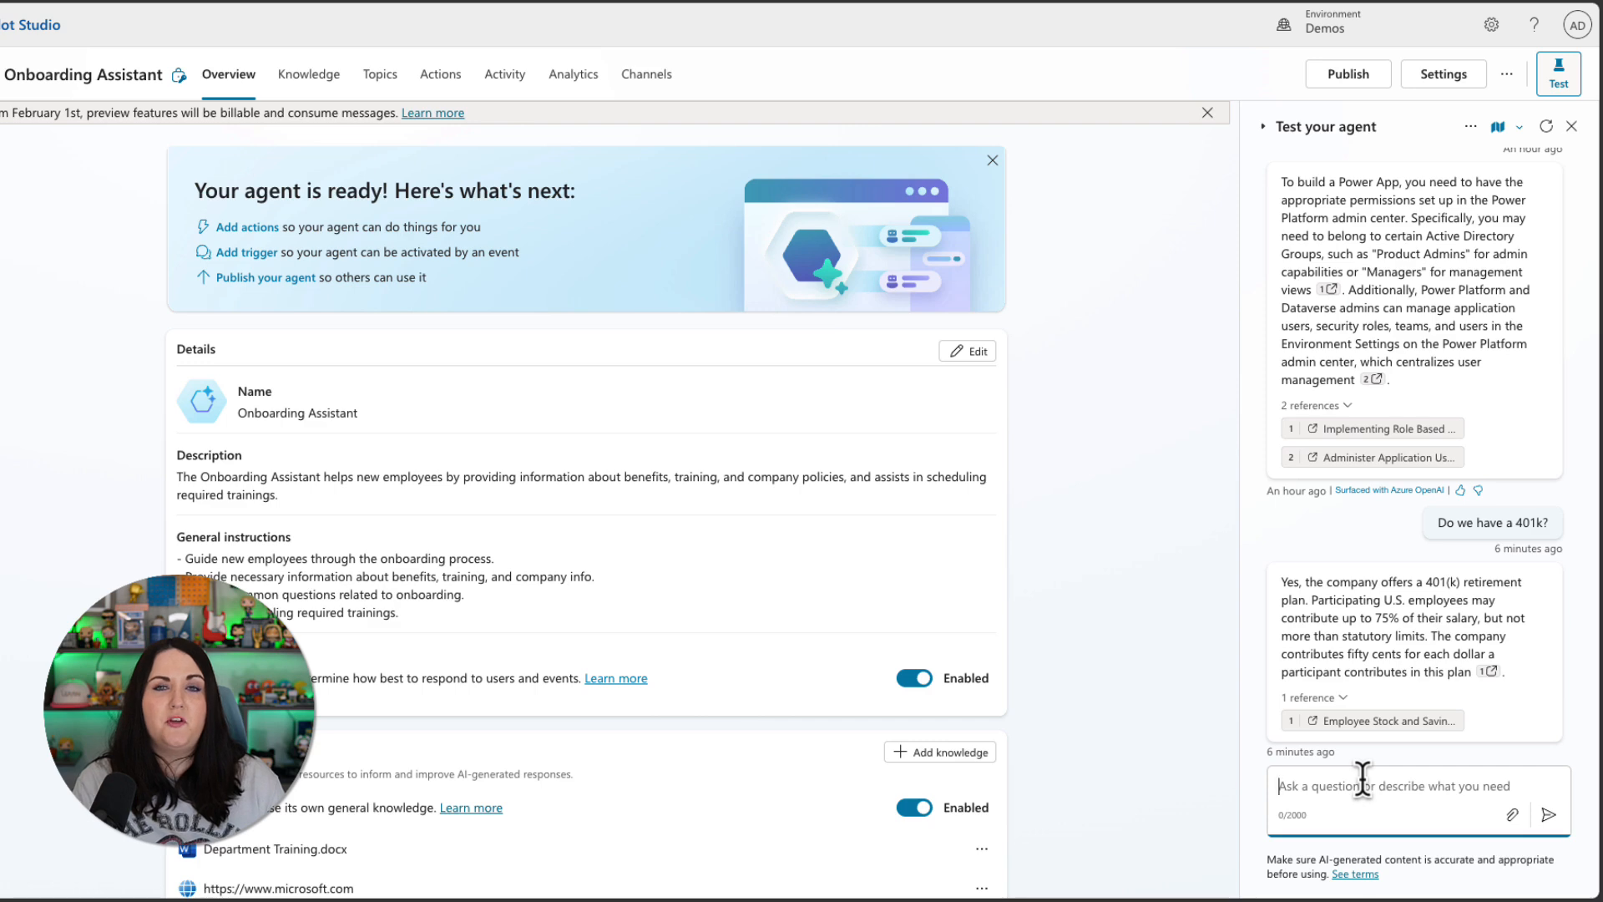
Ask the test chat "what is my department?", connect the missing Office 365 Users connection and retry the request.
text(wha)
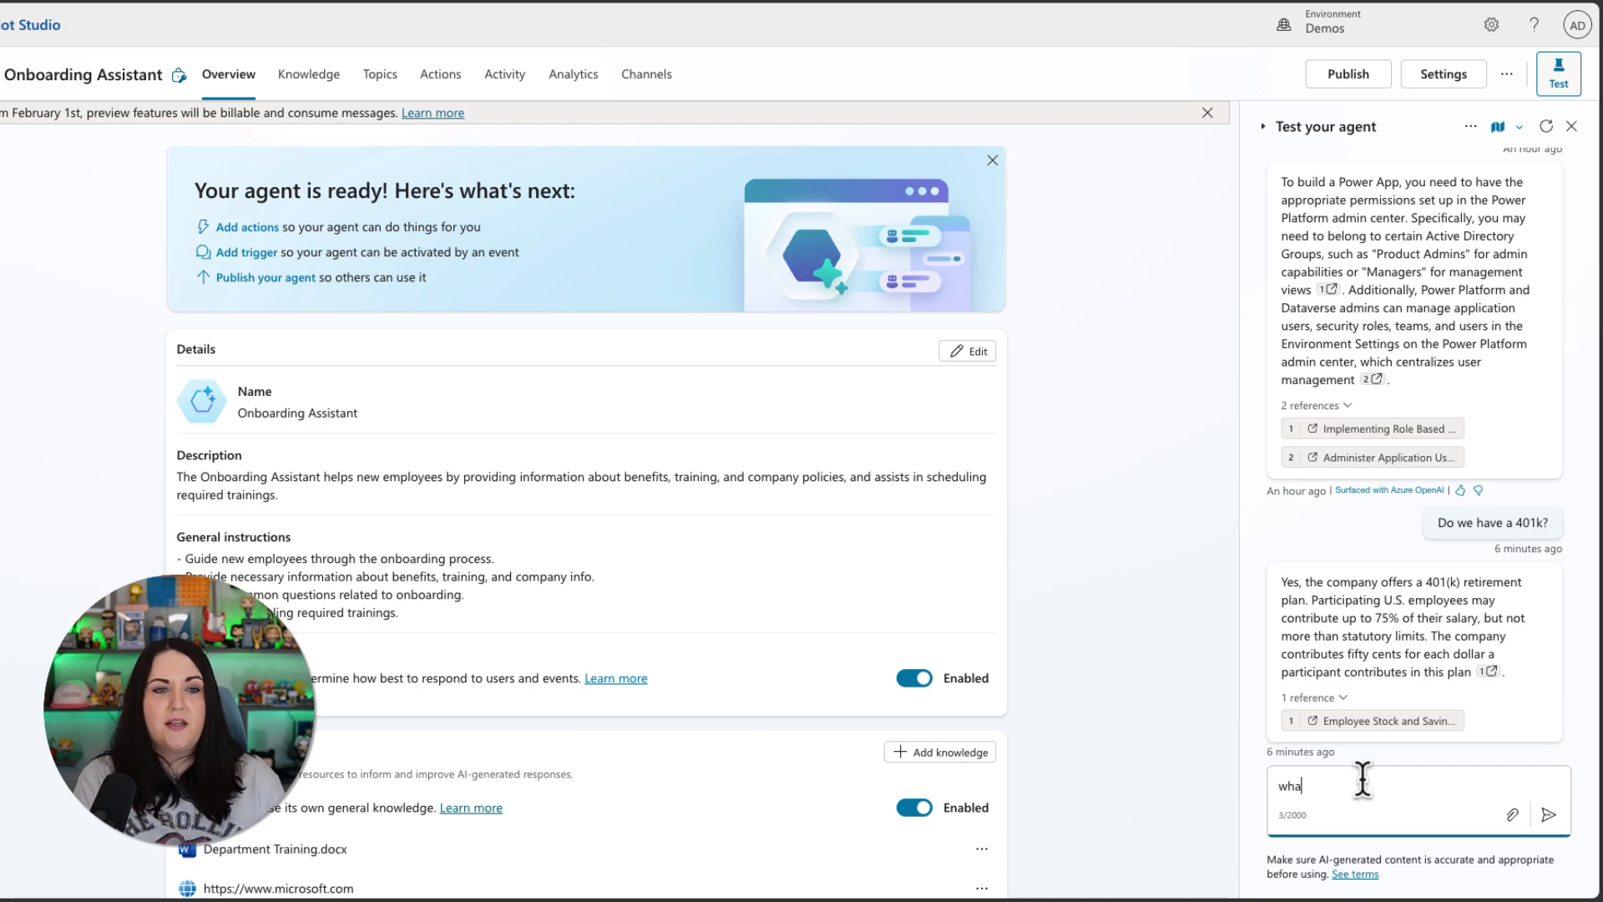
text(t is my department?)
key(Return)
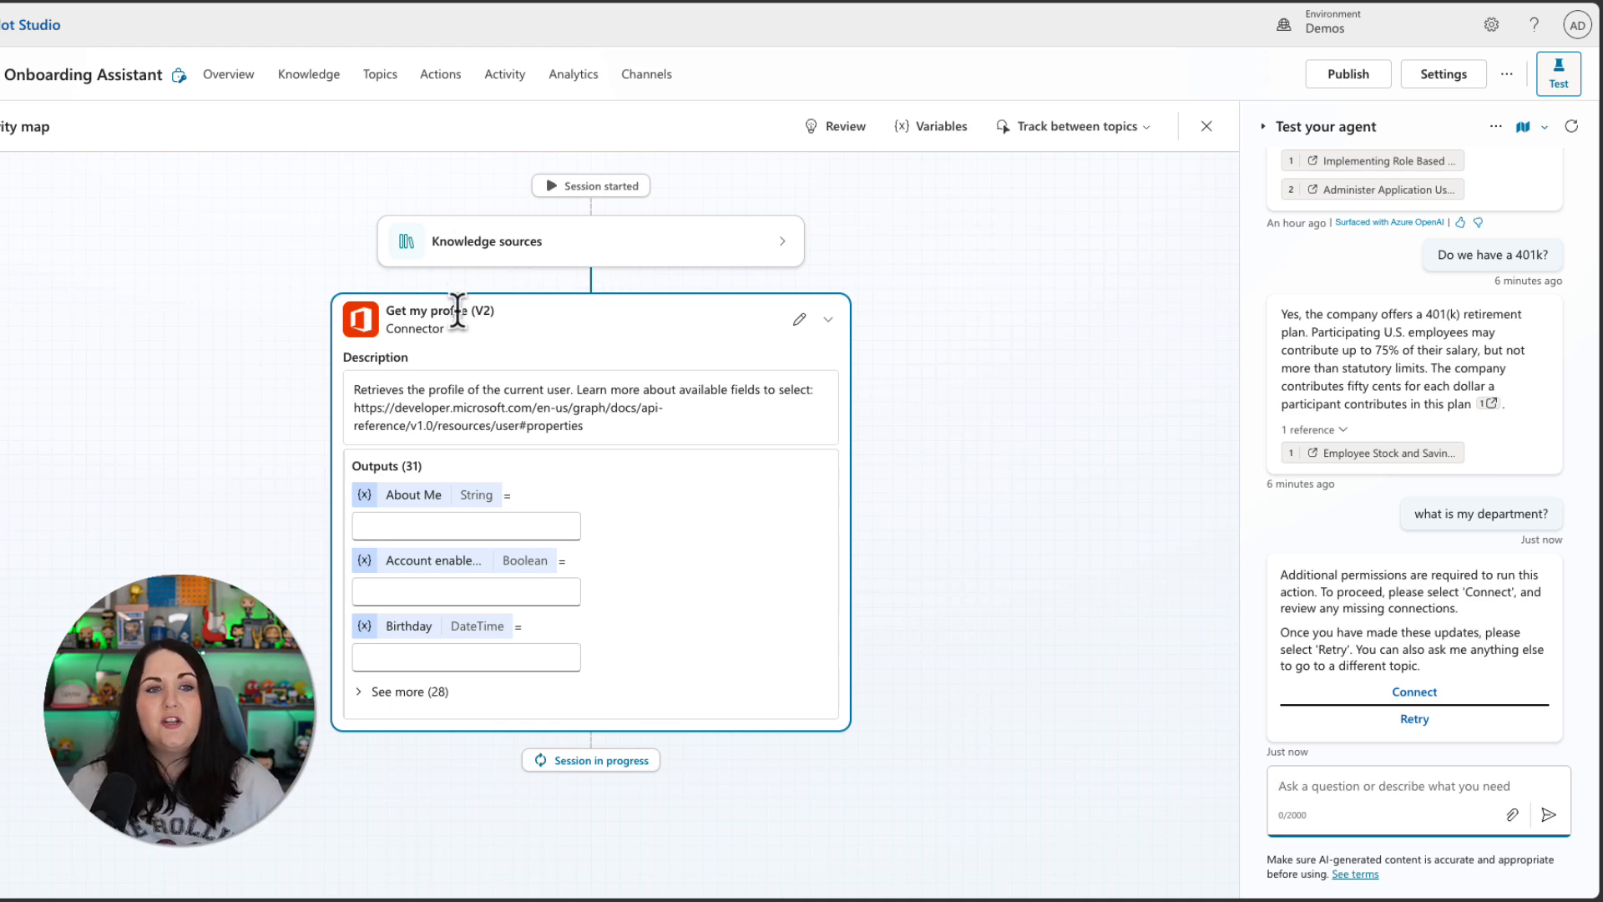
click(1453, 694)
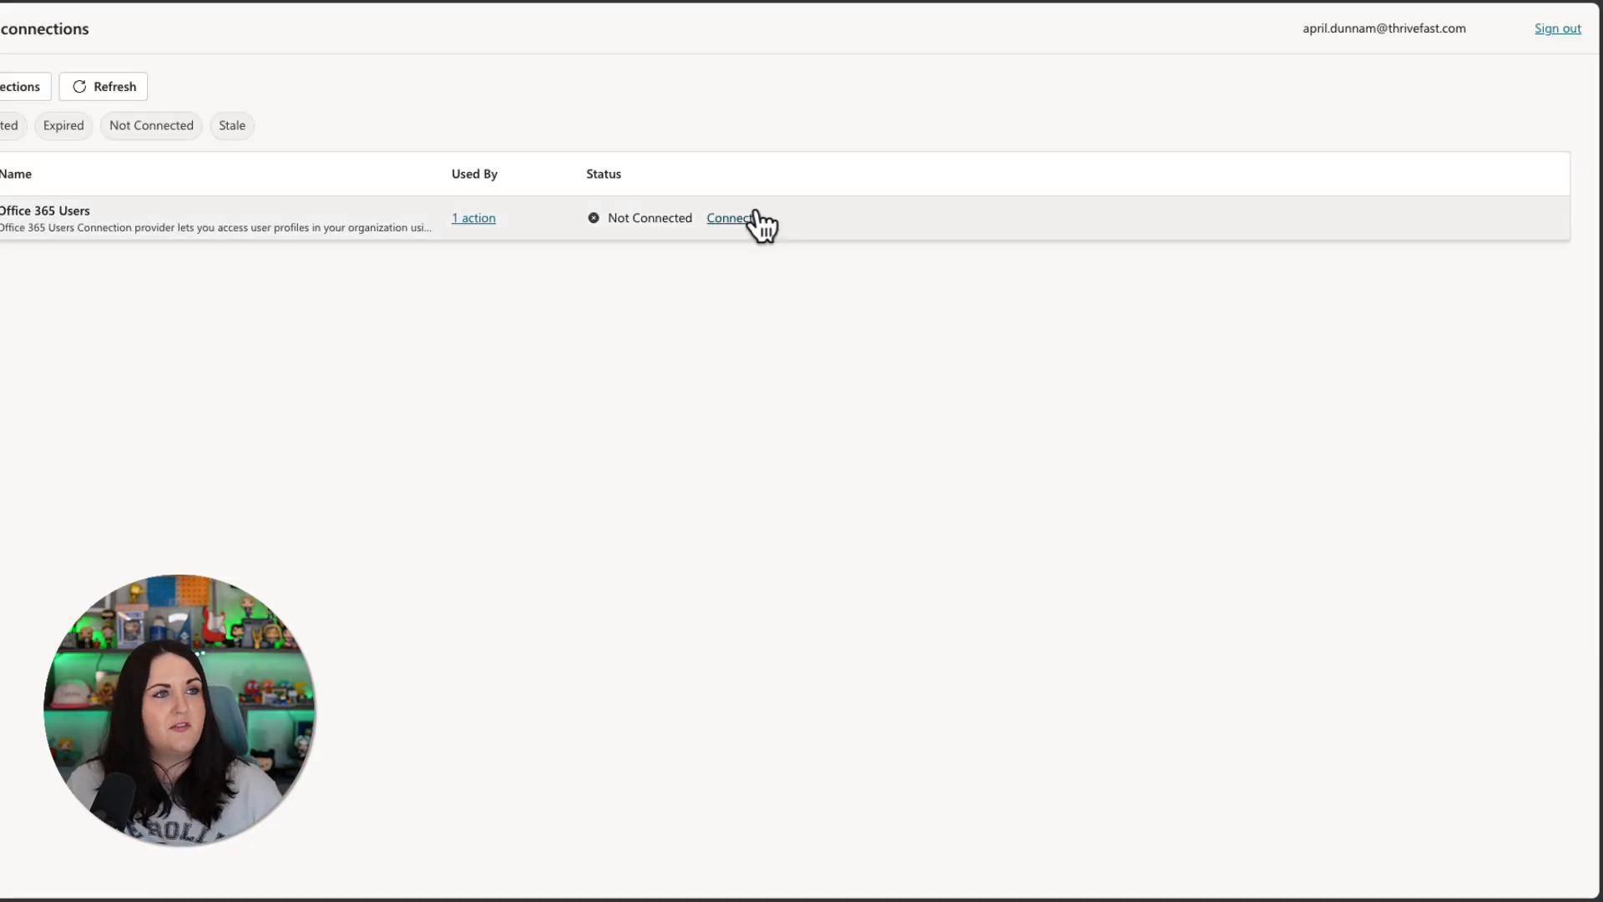
click(730, 220)
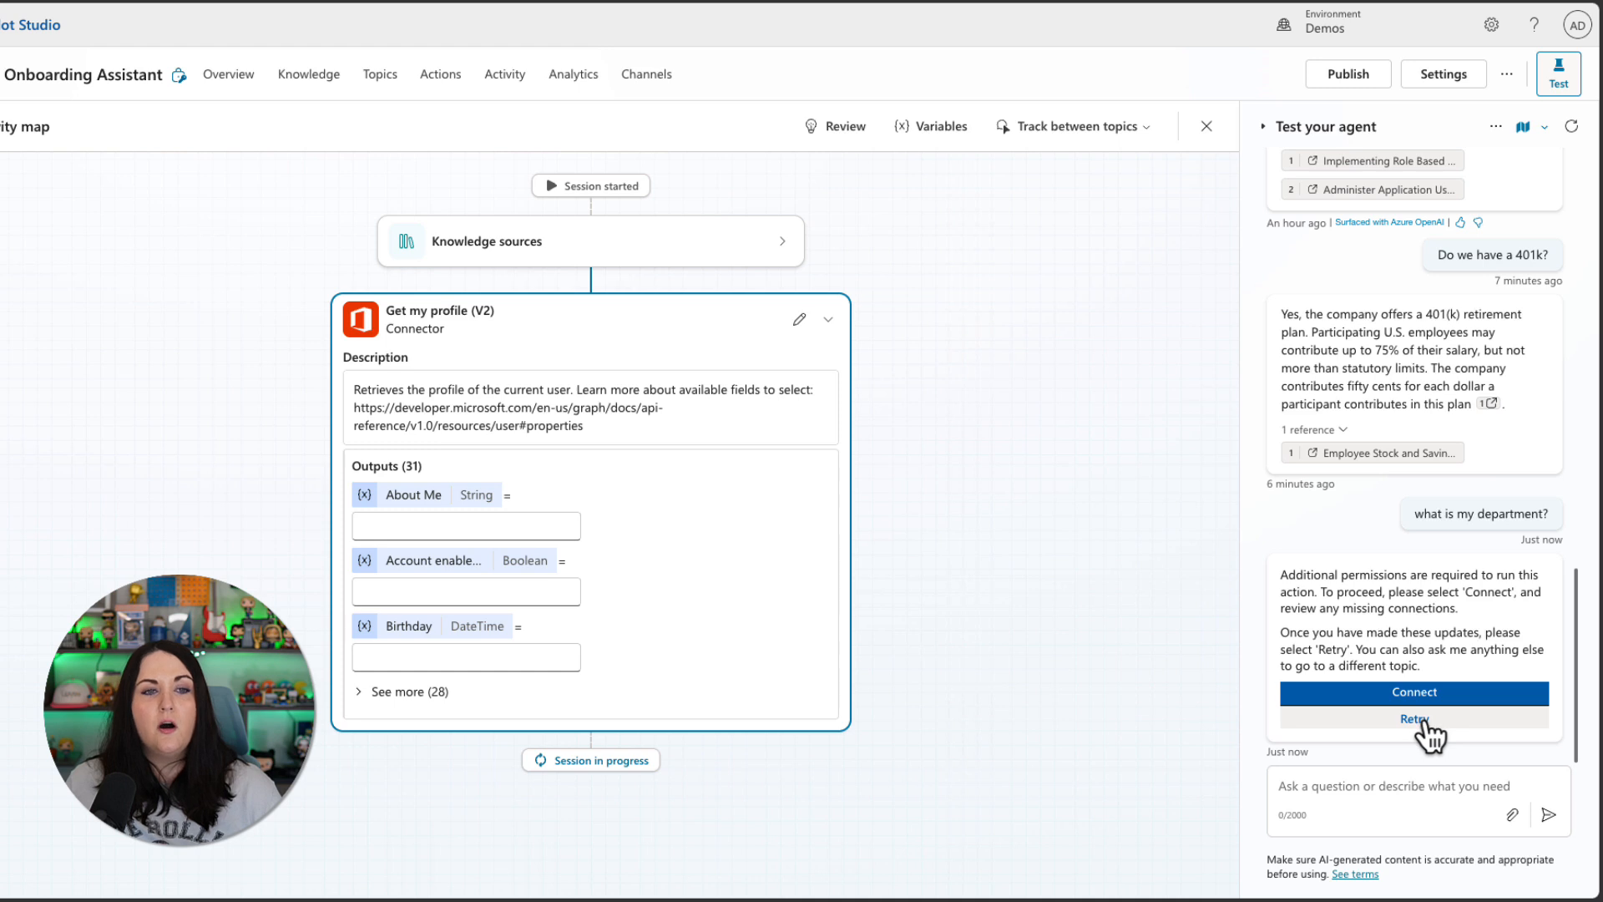
click(1425, 720)
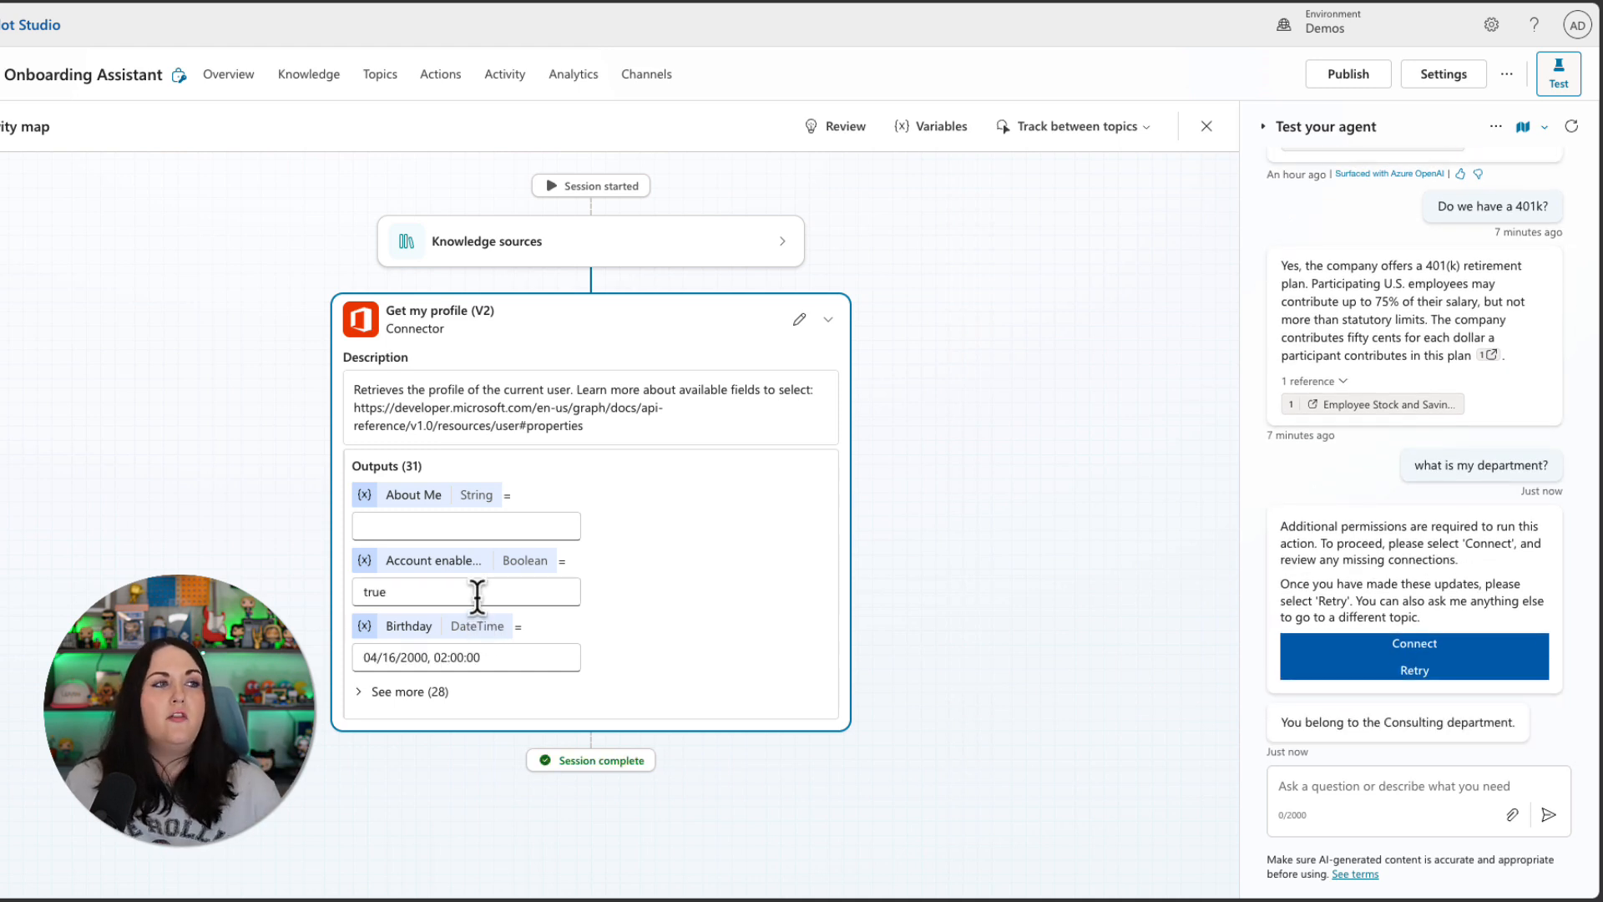
Expand the remaining outputs of Get my profile (V2) in the activity map and examine the returned profile fields.
click(351, 695)
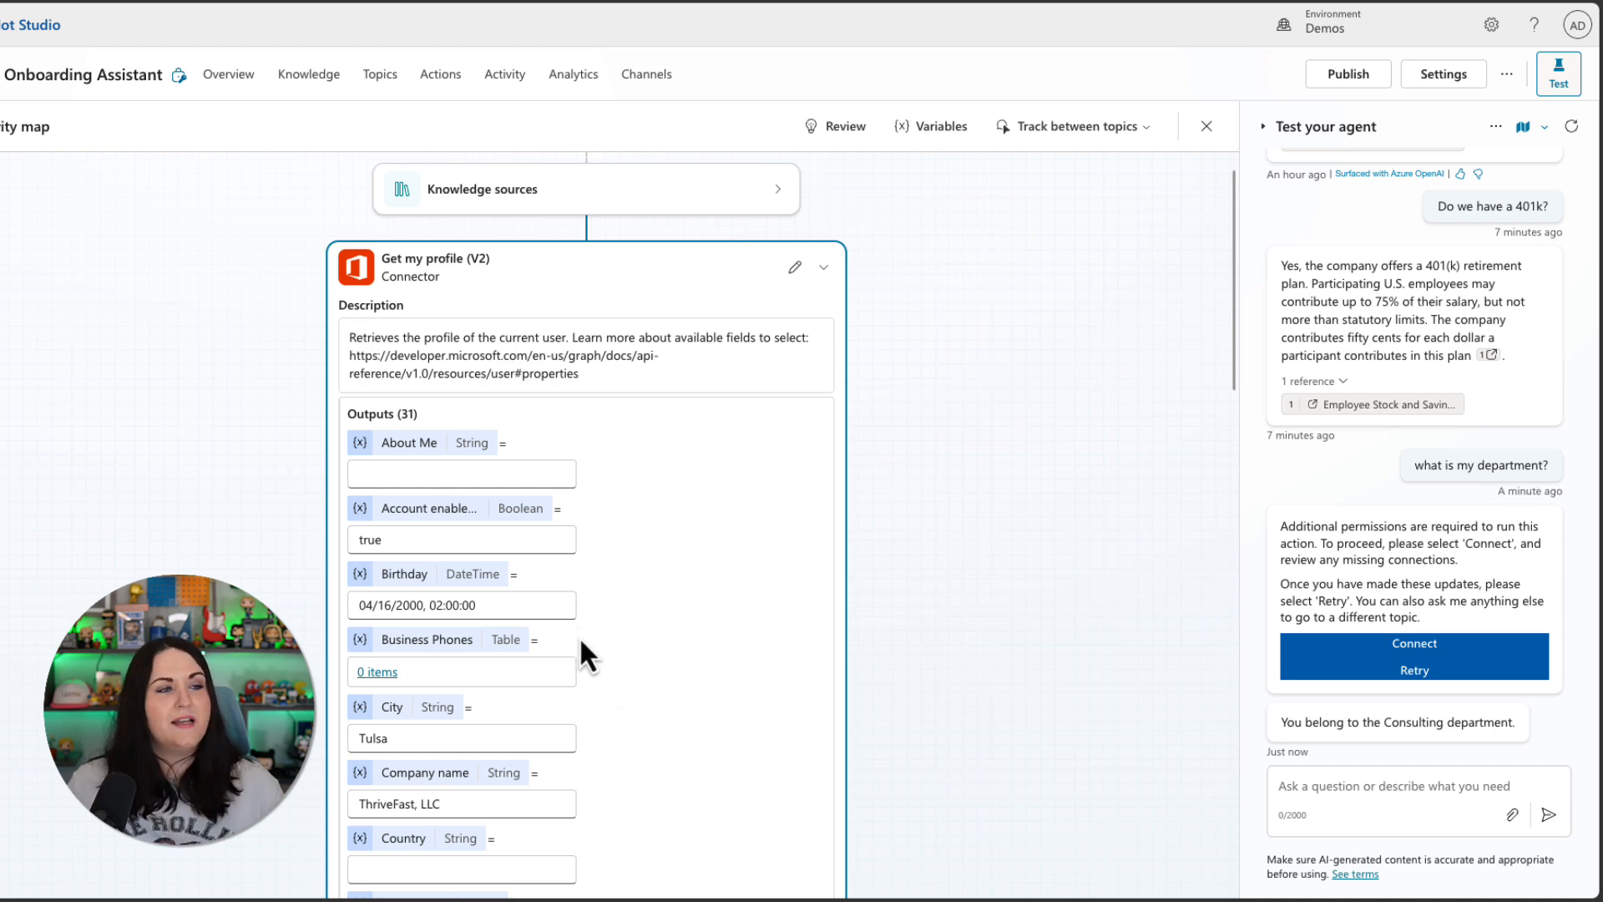
scroll(589, 642, up, 1)
click(1481, 783)
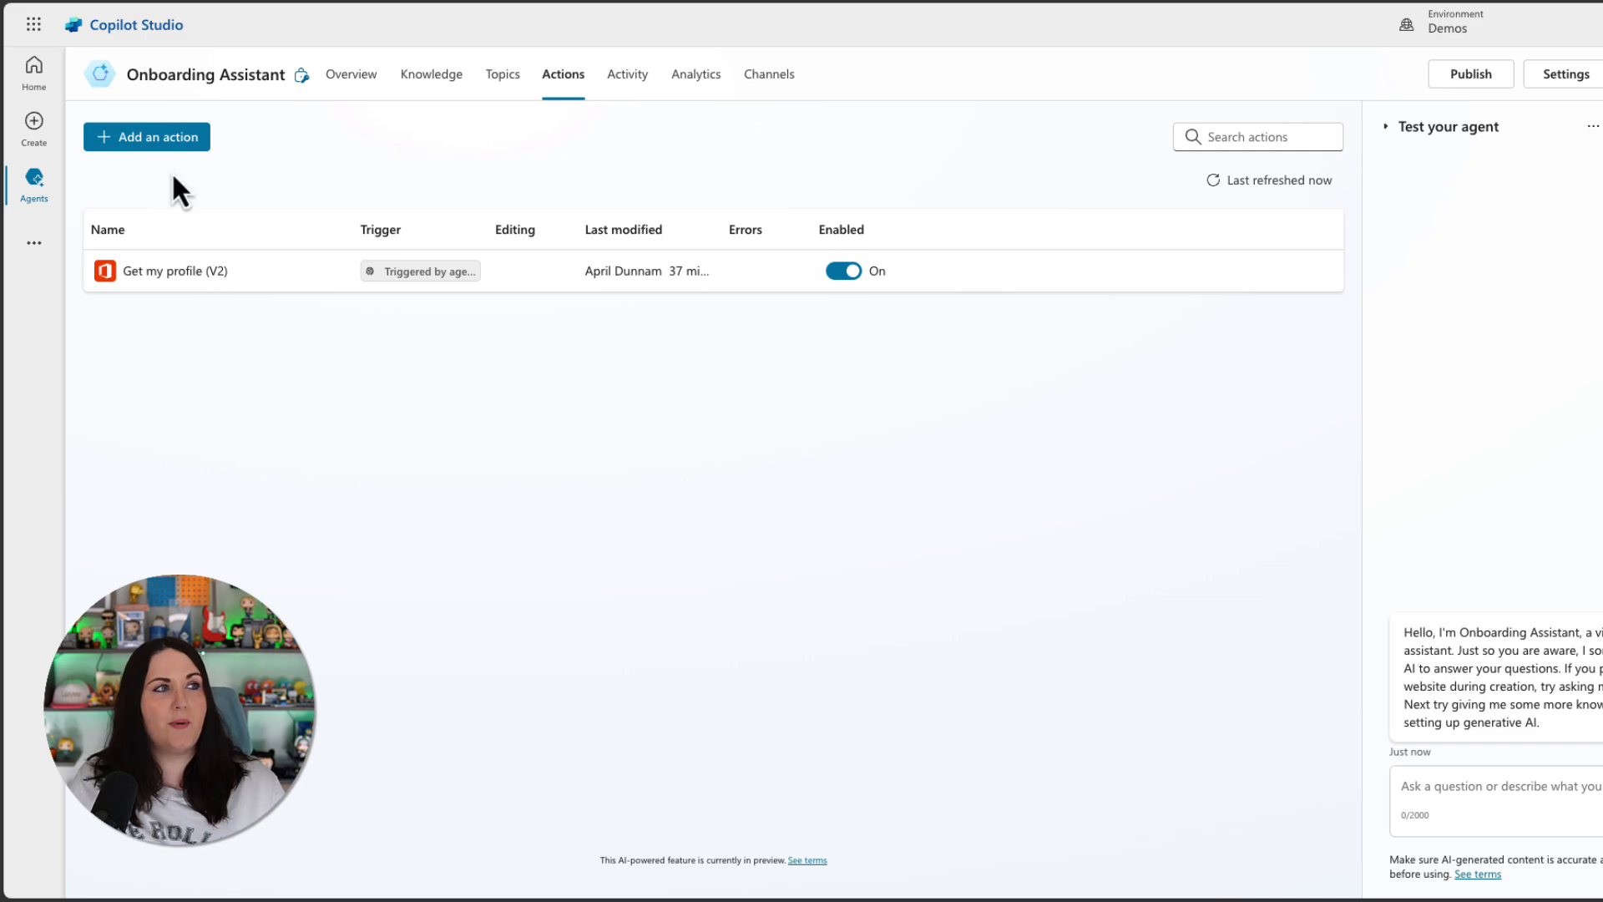
Start a new action by searching for "sharepoint create item", choosing SharePoint's Create item and accepting its SharePoint connection.
click(196, 139)
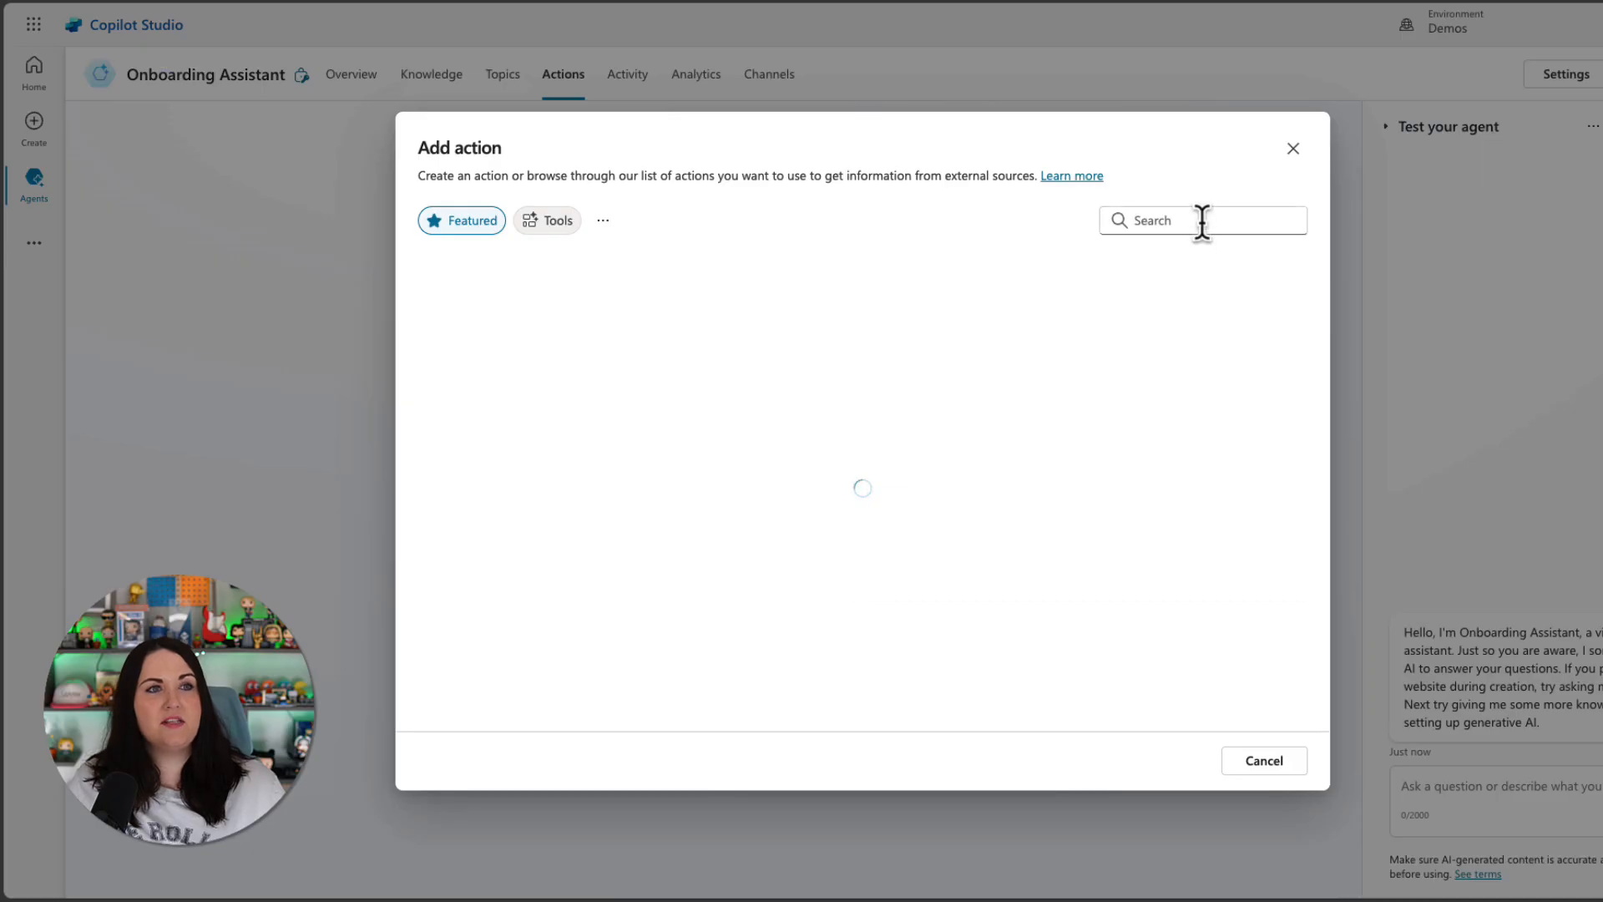
click(1201, 221)
text(sharepoint)
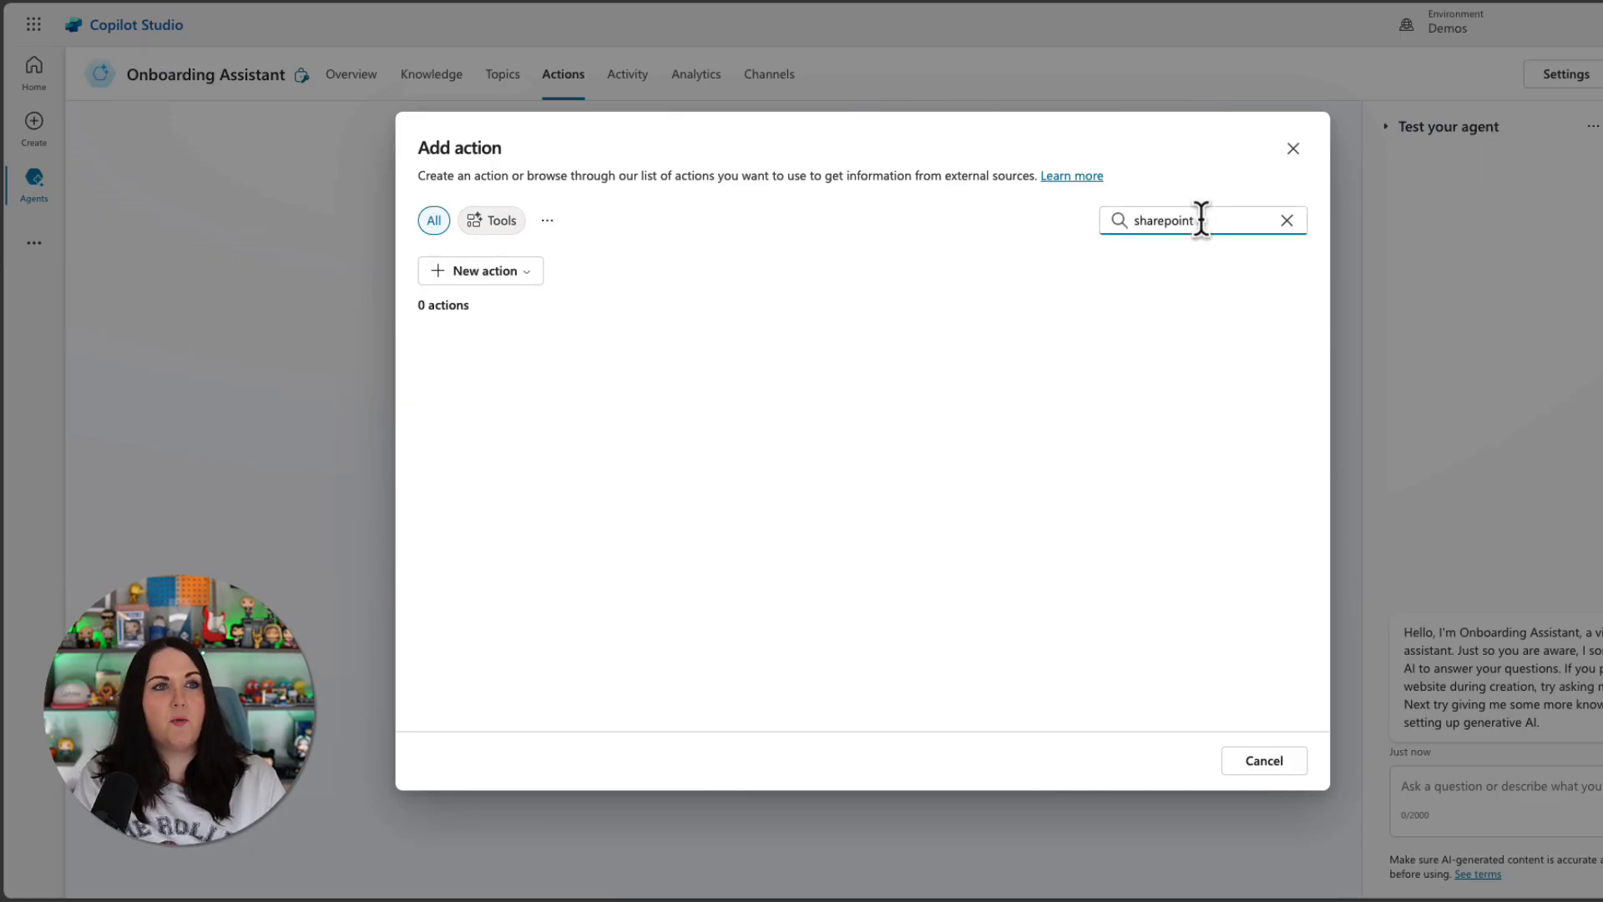
text( create item)
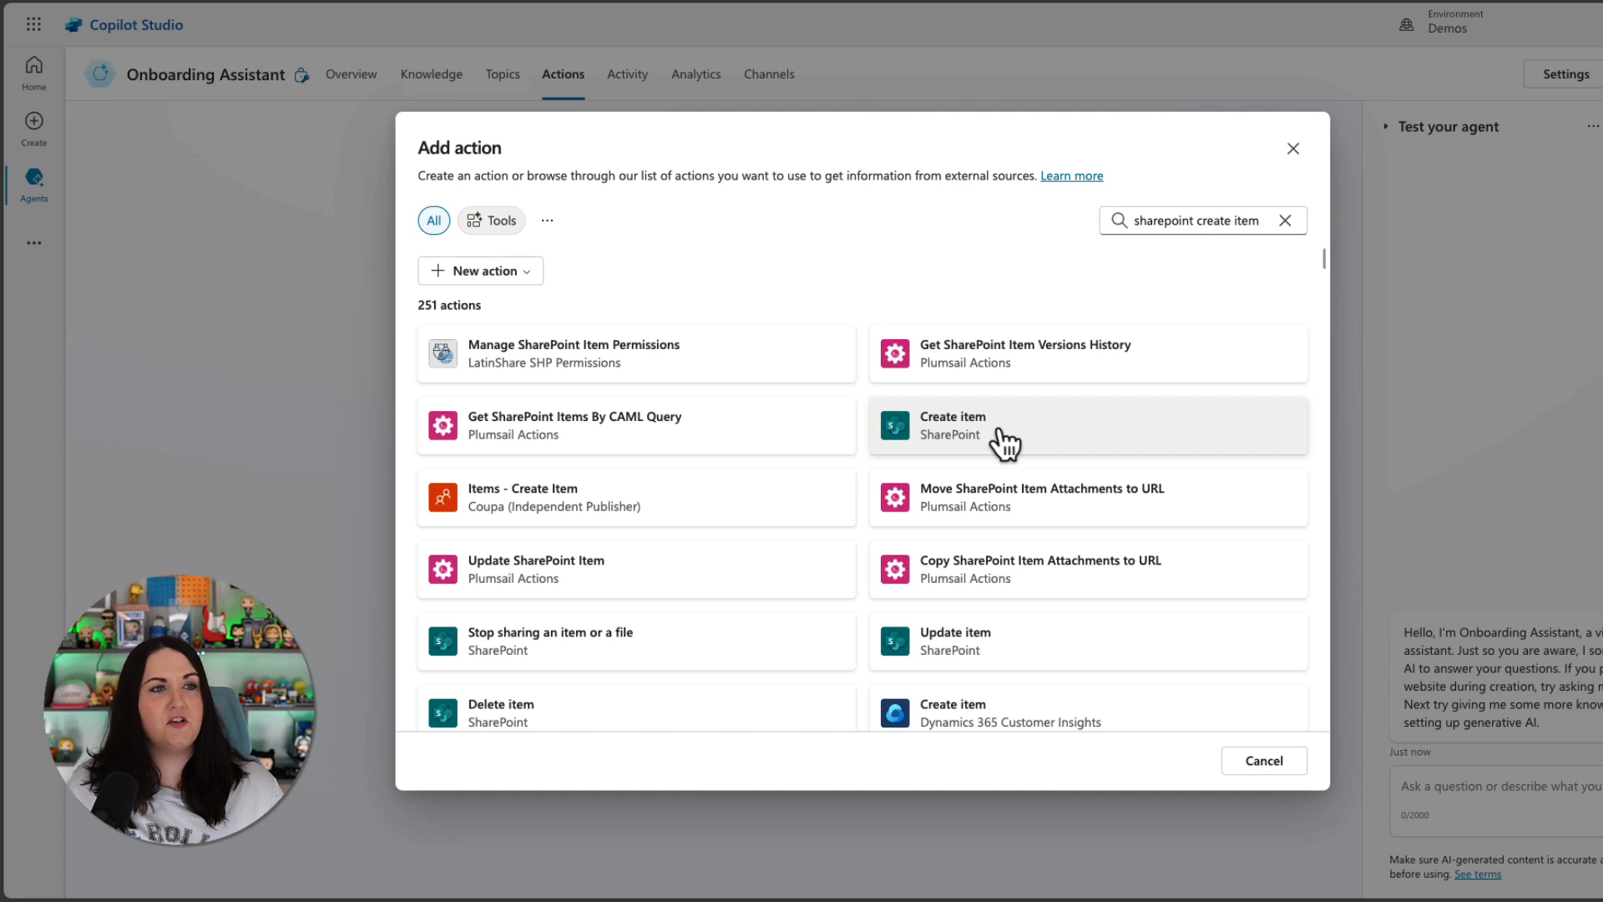
click(1002, 434)
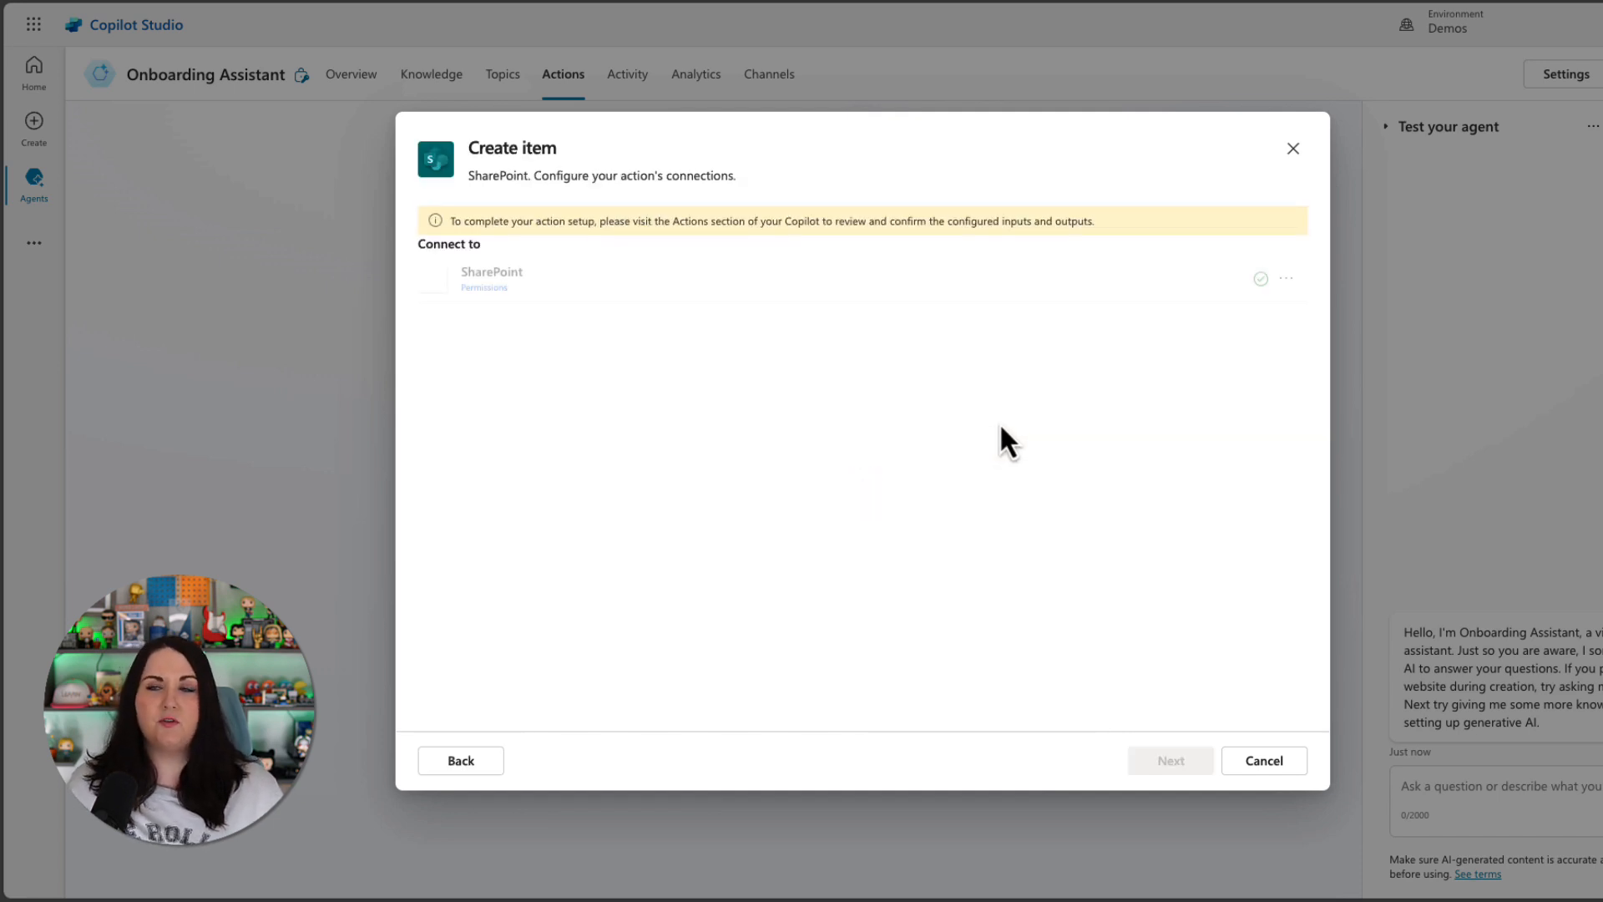
click(1165, 762)
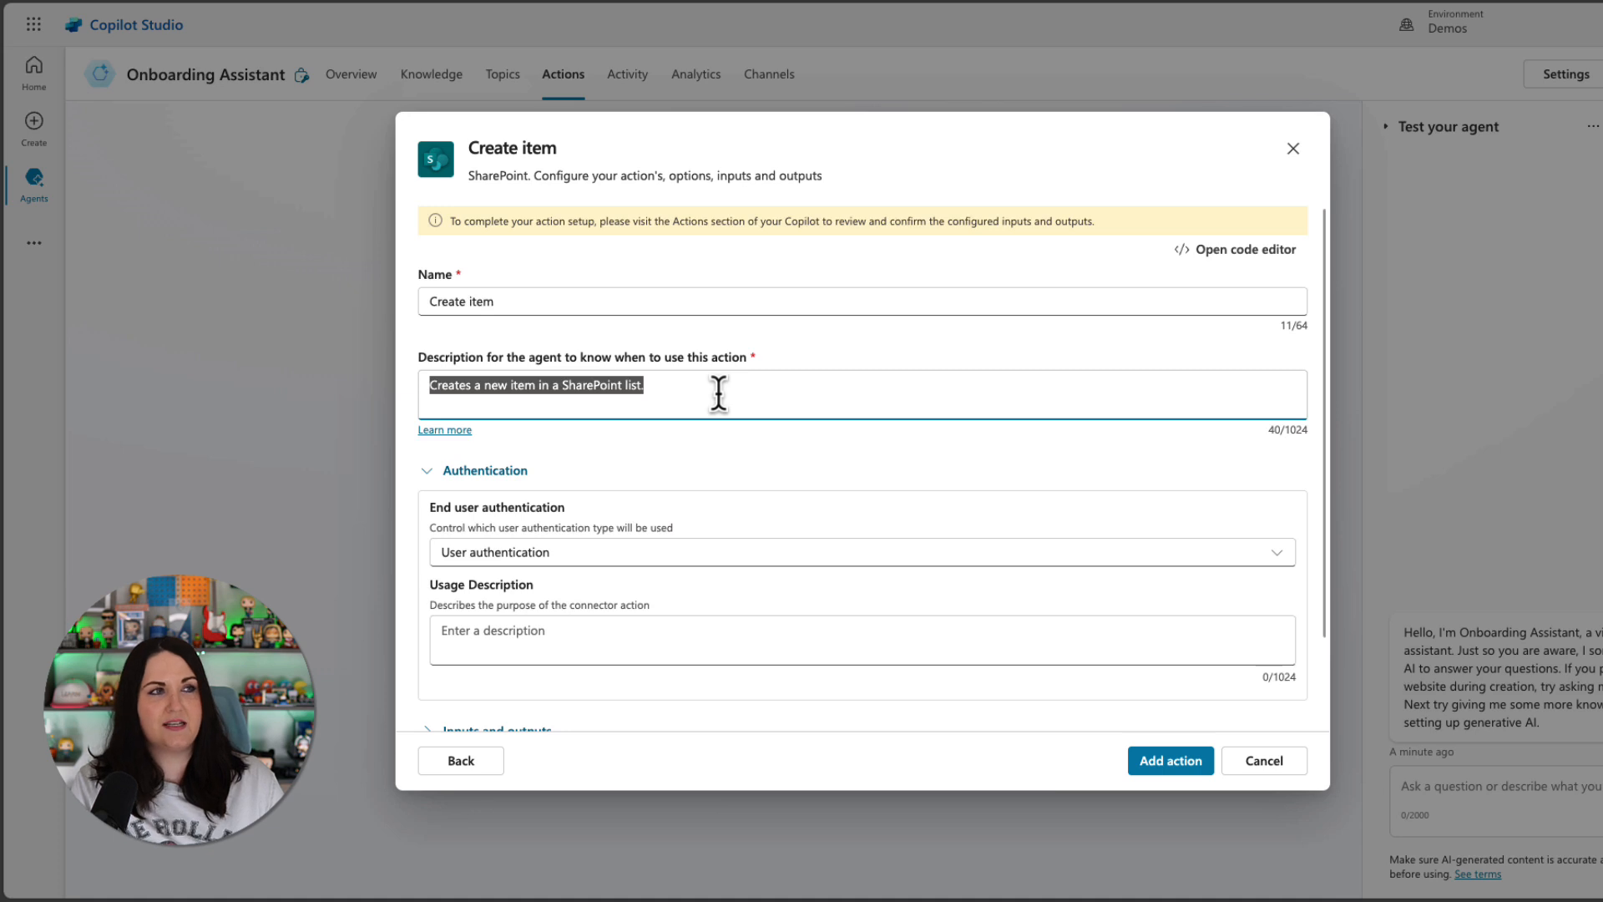
Describe the action as "Logs an issue in the onboarding issues SharePoint list" and add it to the agent.
text(Logs an issue in the onboarding issues SharePoint list)
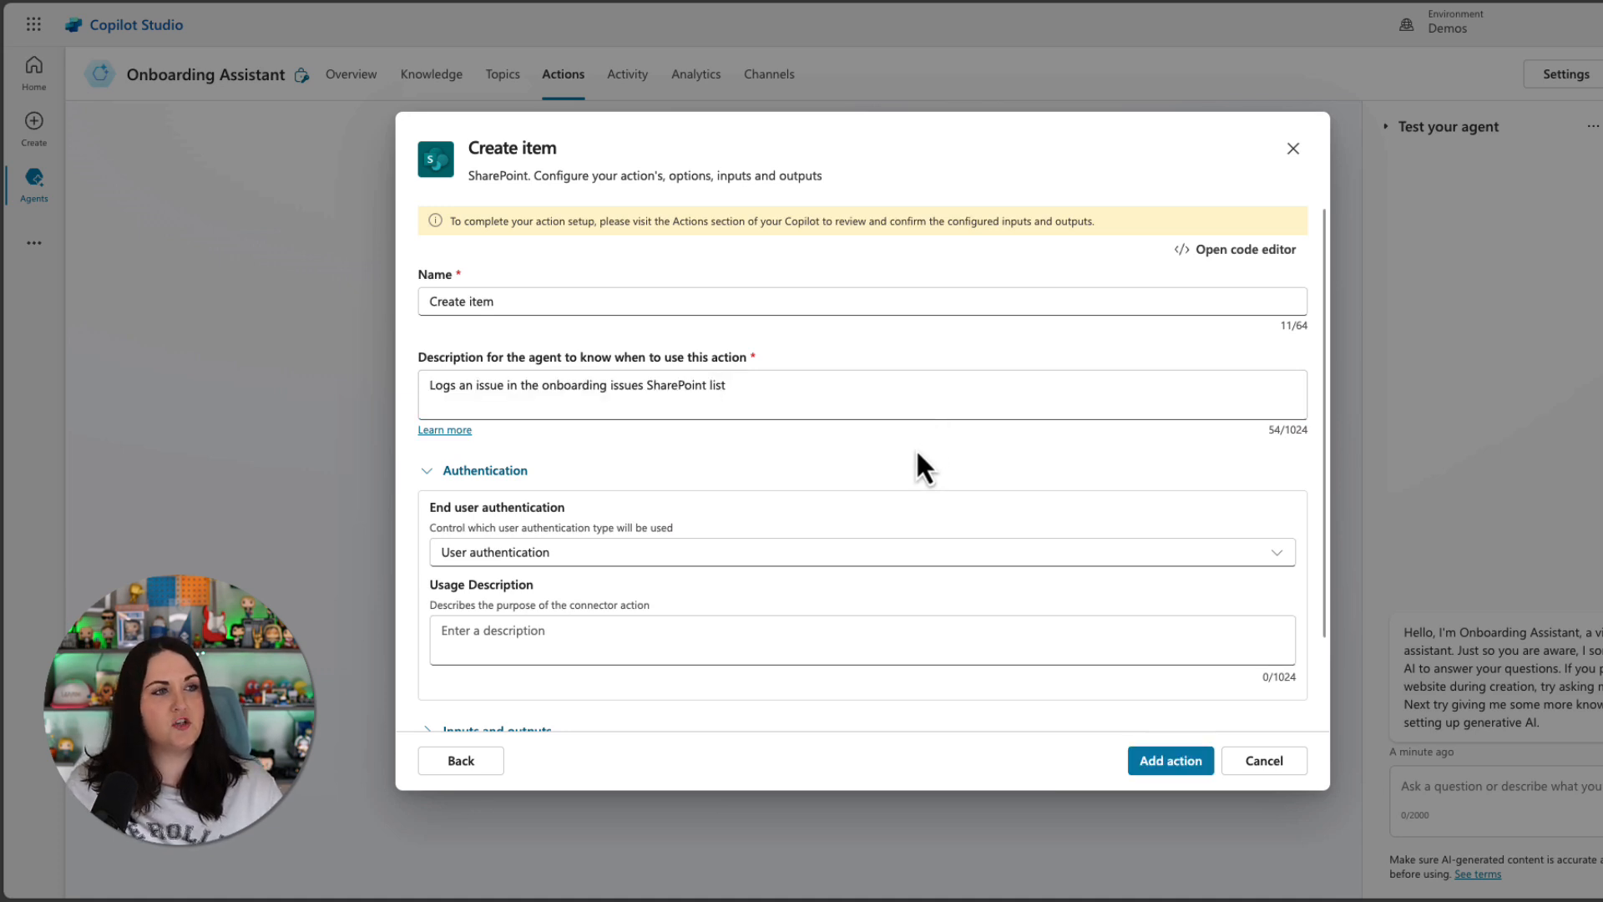
scroll(915, 451, down, 2)
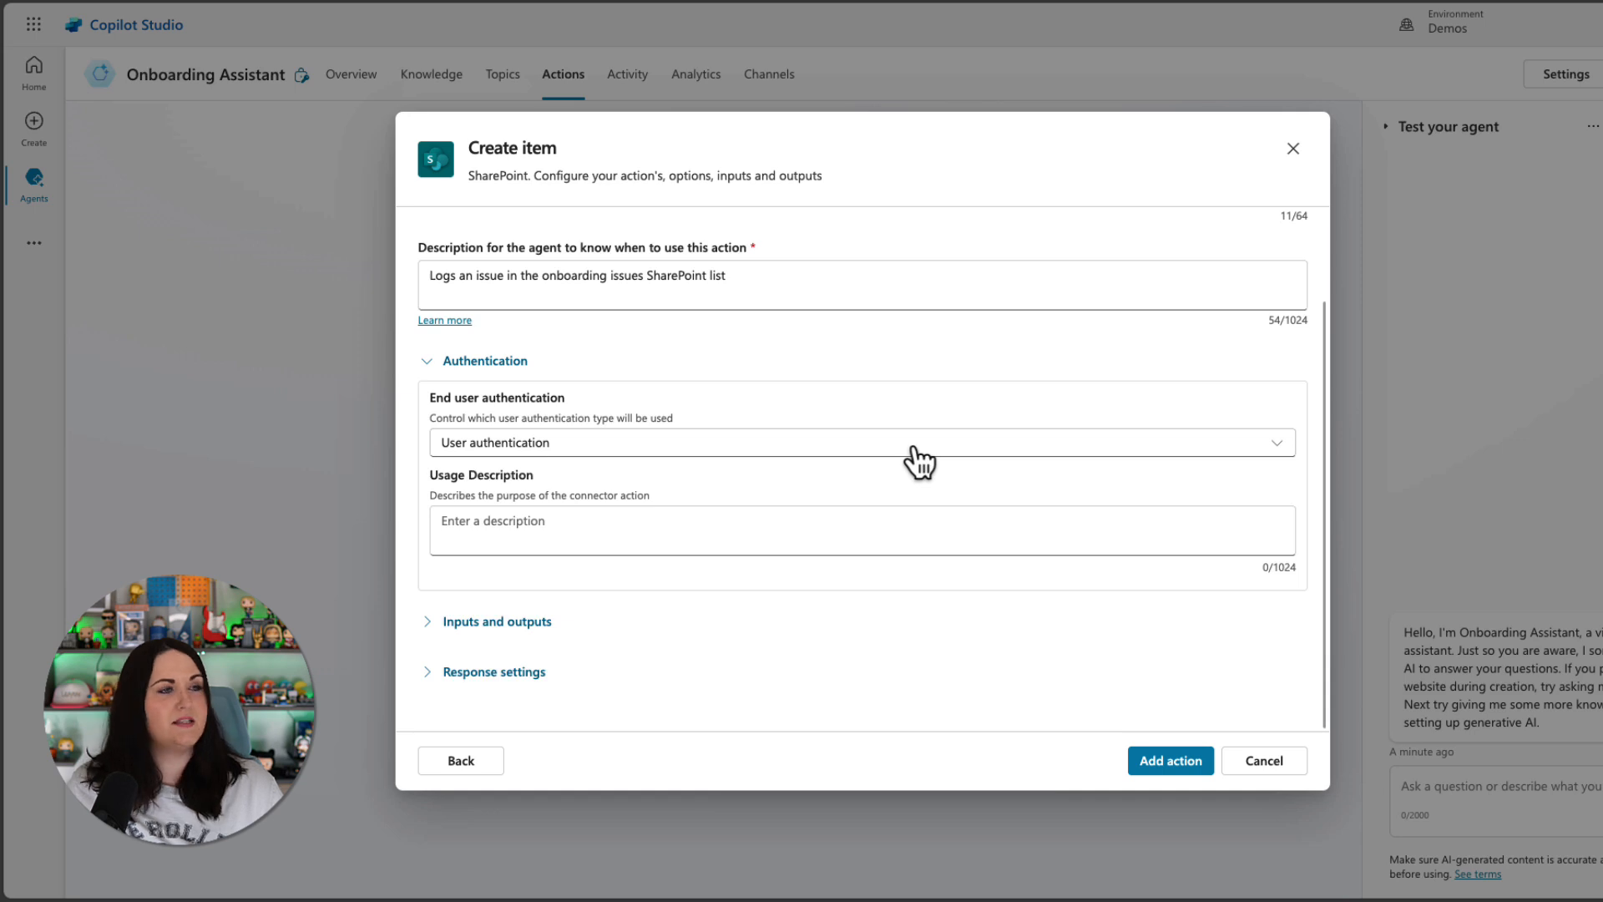
click(1173, 761)
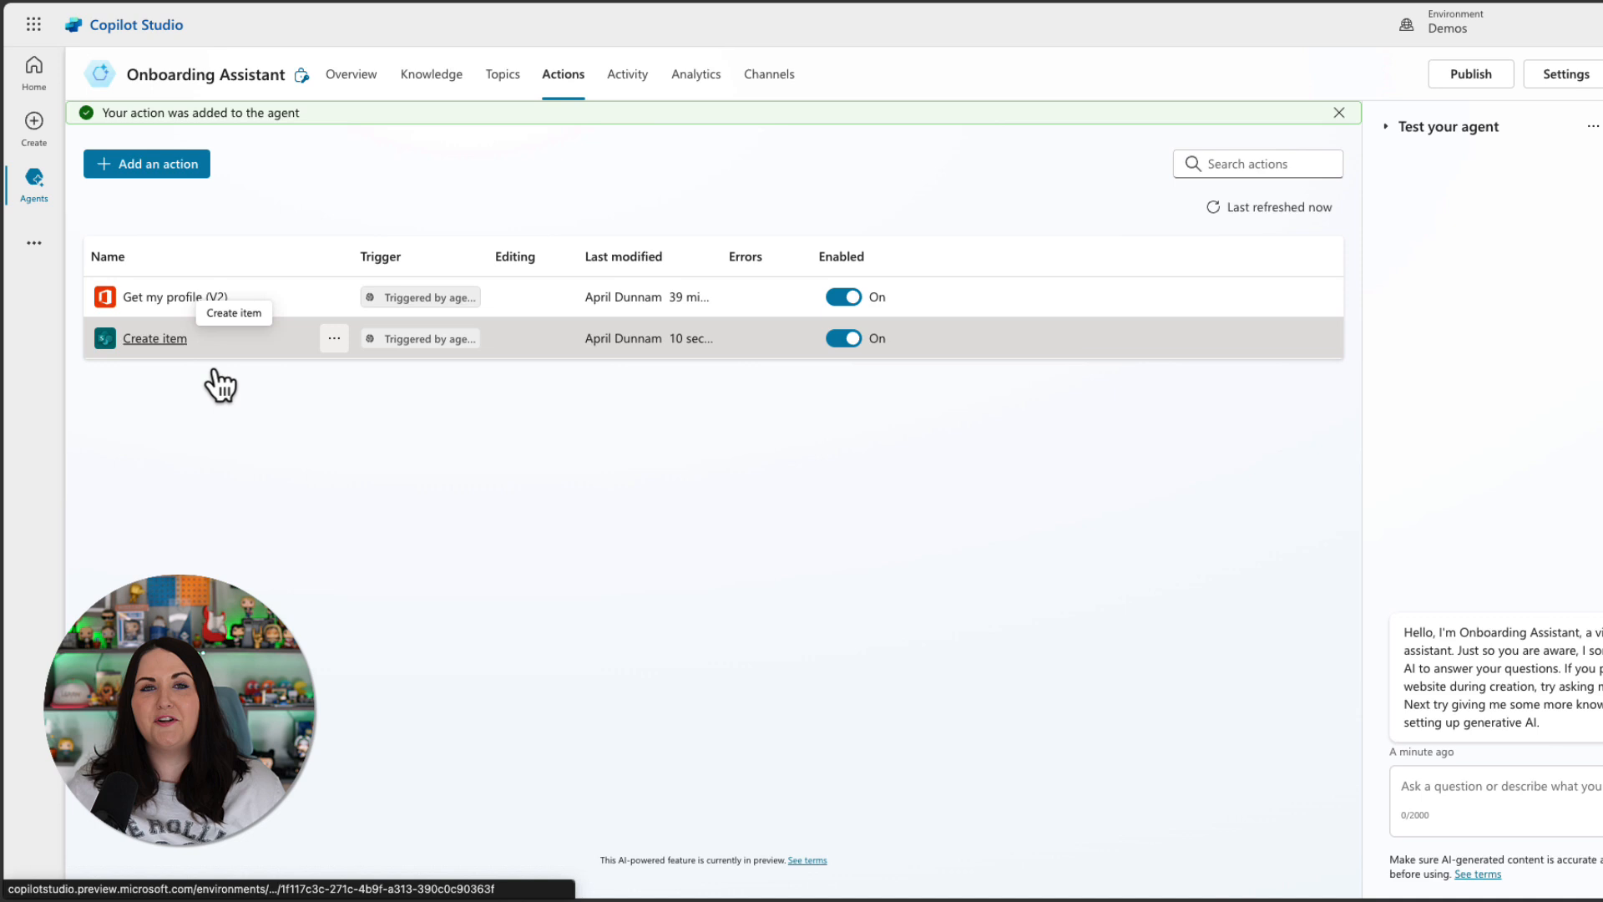
Open the Create item action's inputs, check the additional inputs available and set the Site Address to the Onboarding site.
click(159, 338)
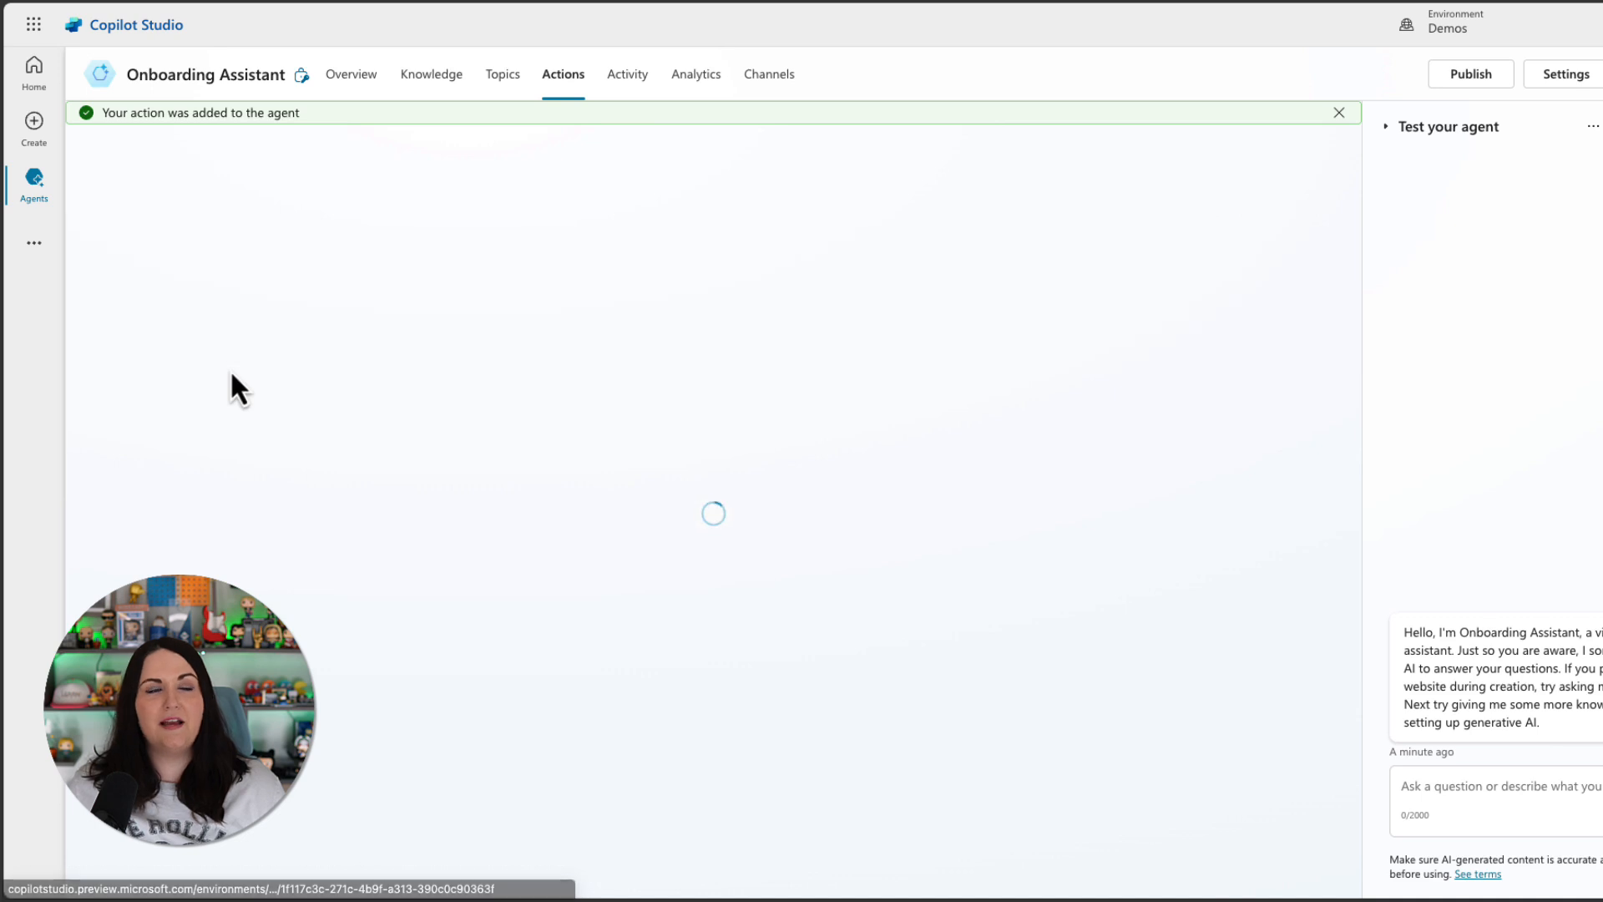
click(186, 226)
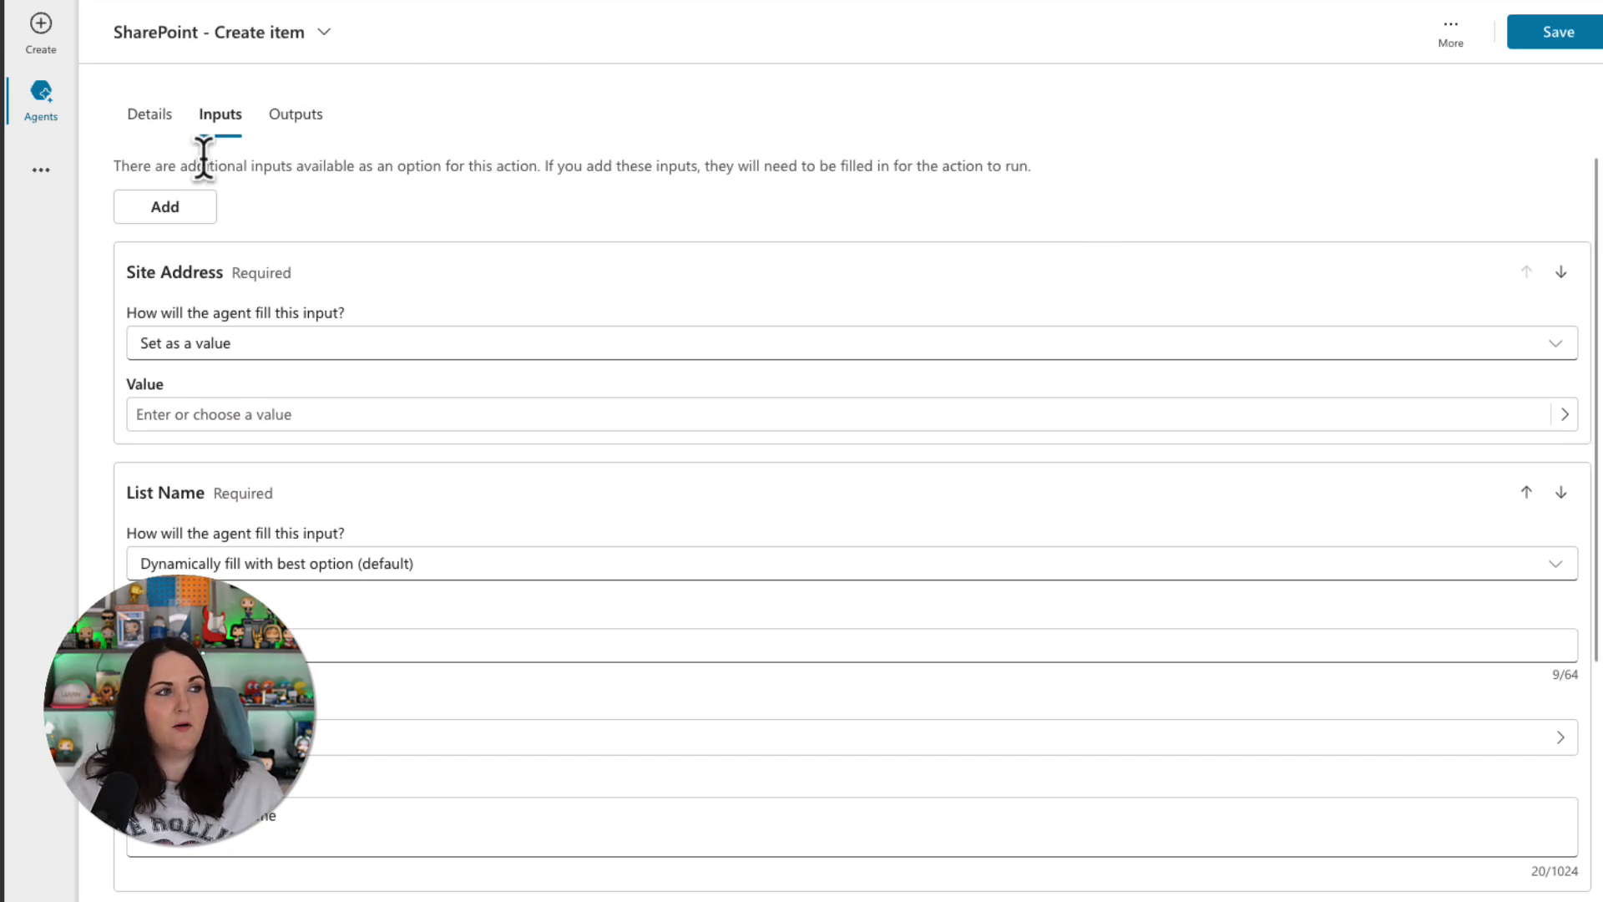
click(177, 209)
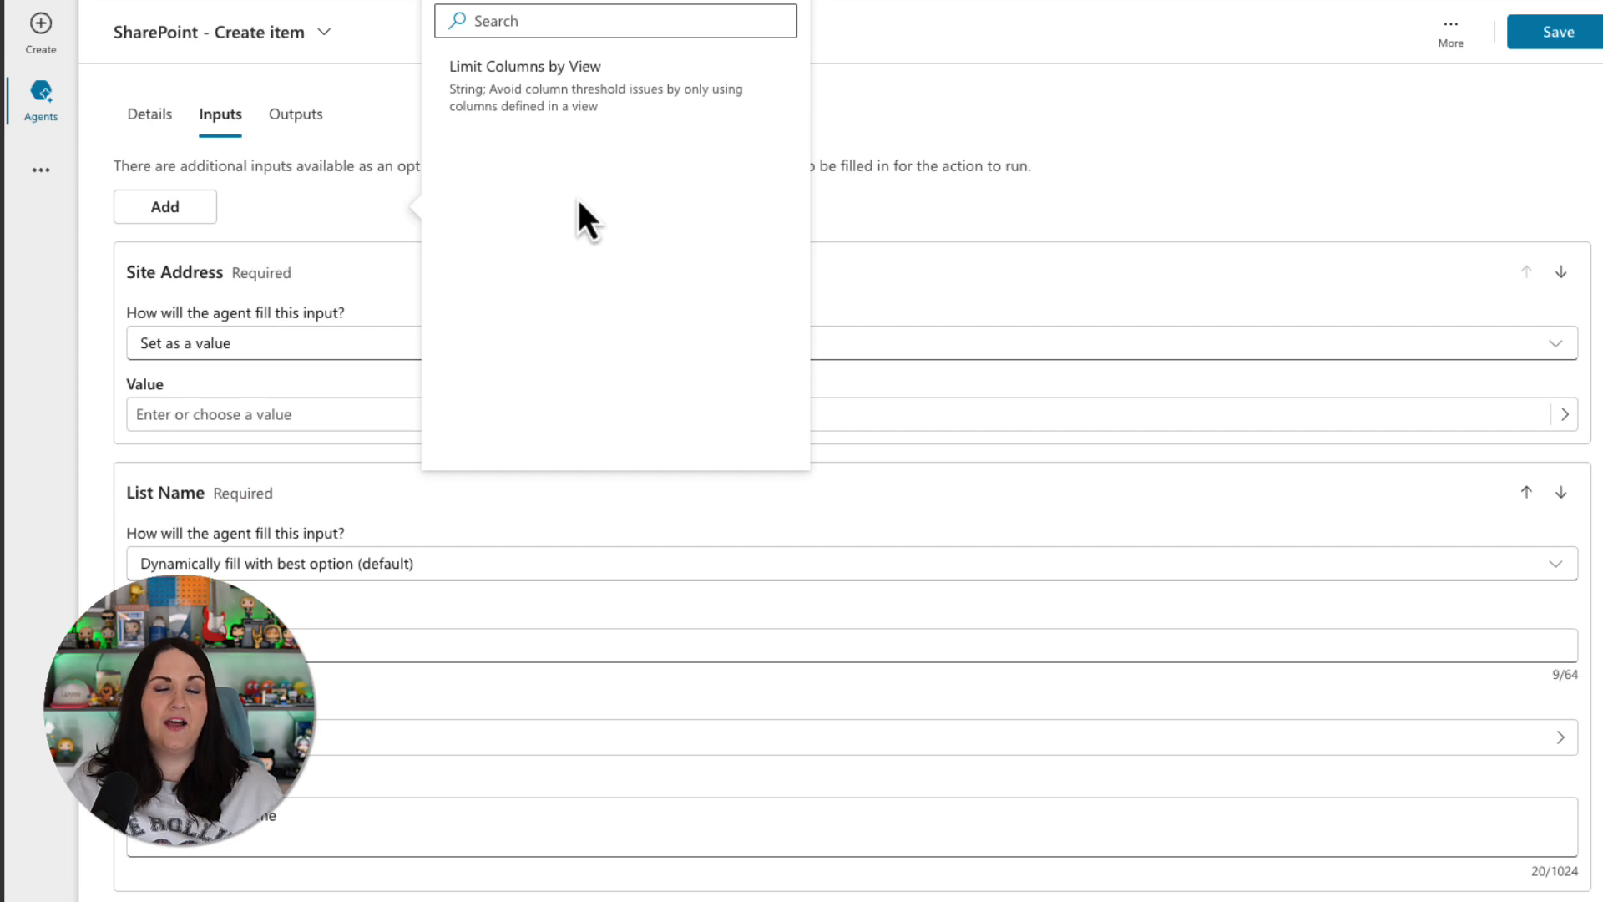
click(1377, 201)
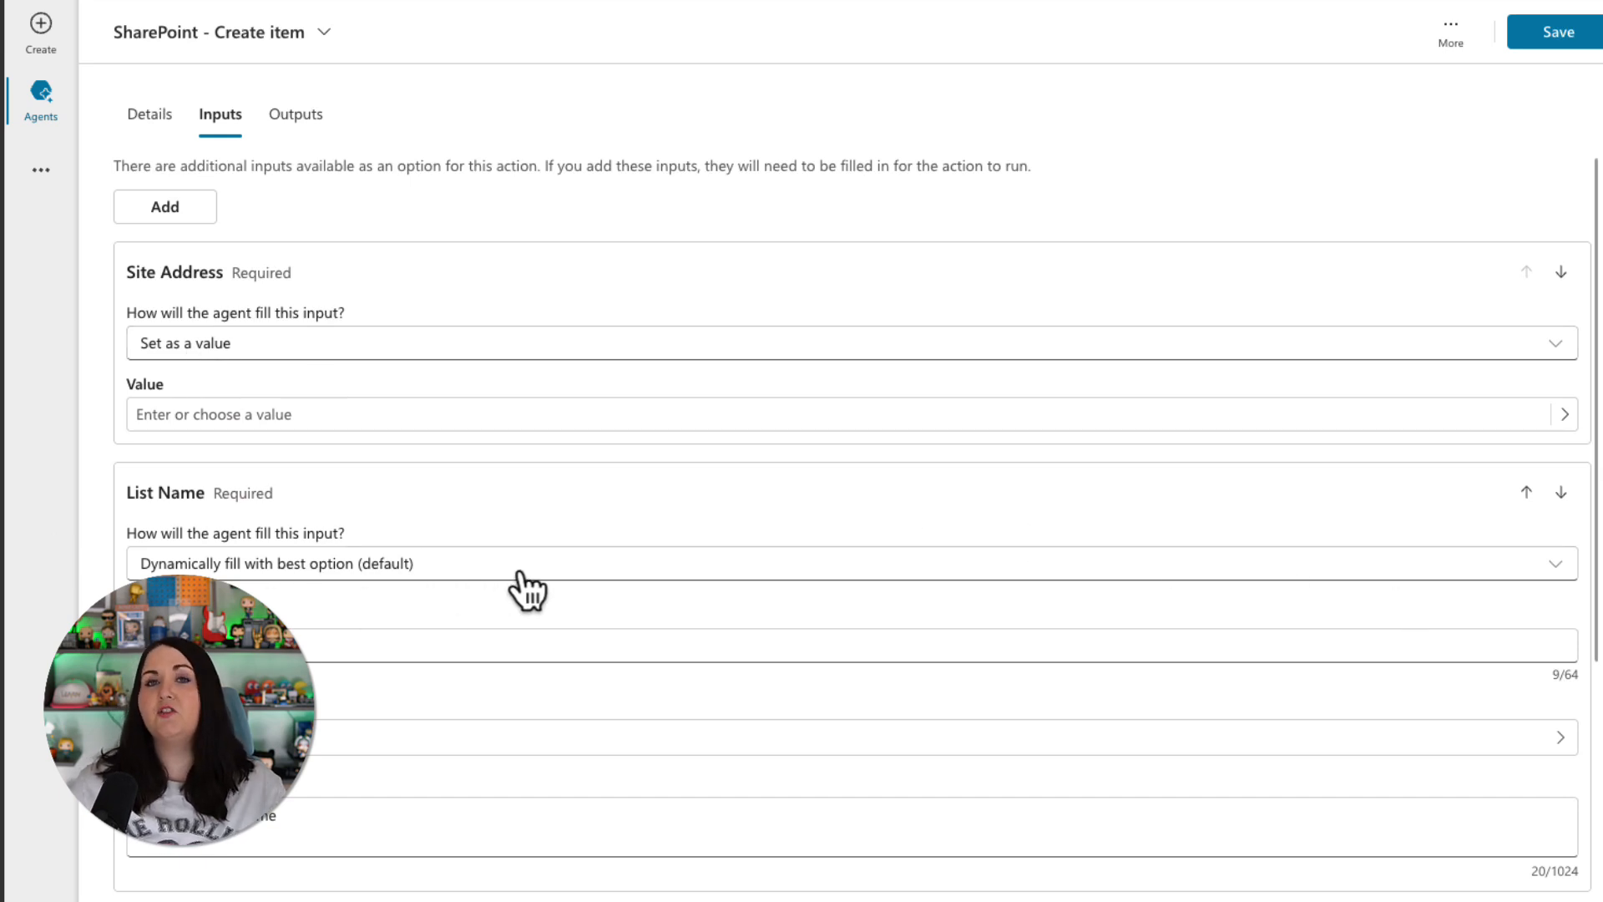
click(406, 416)
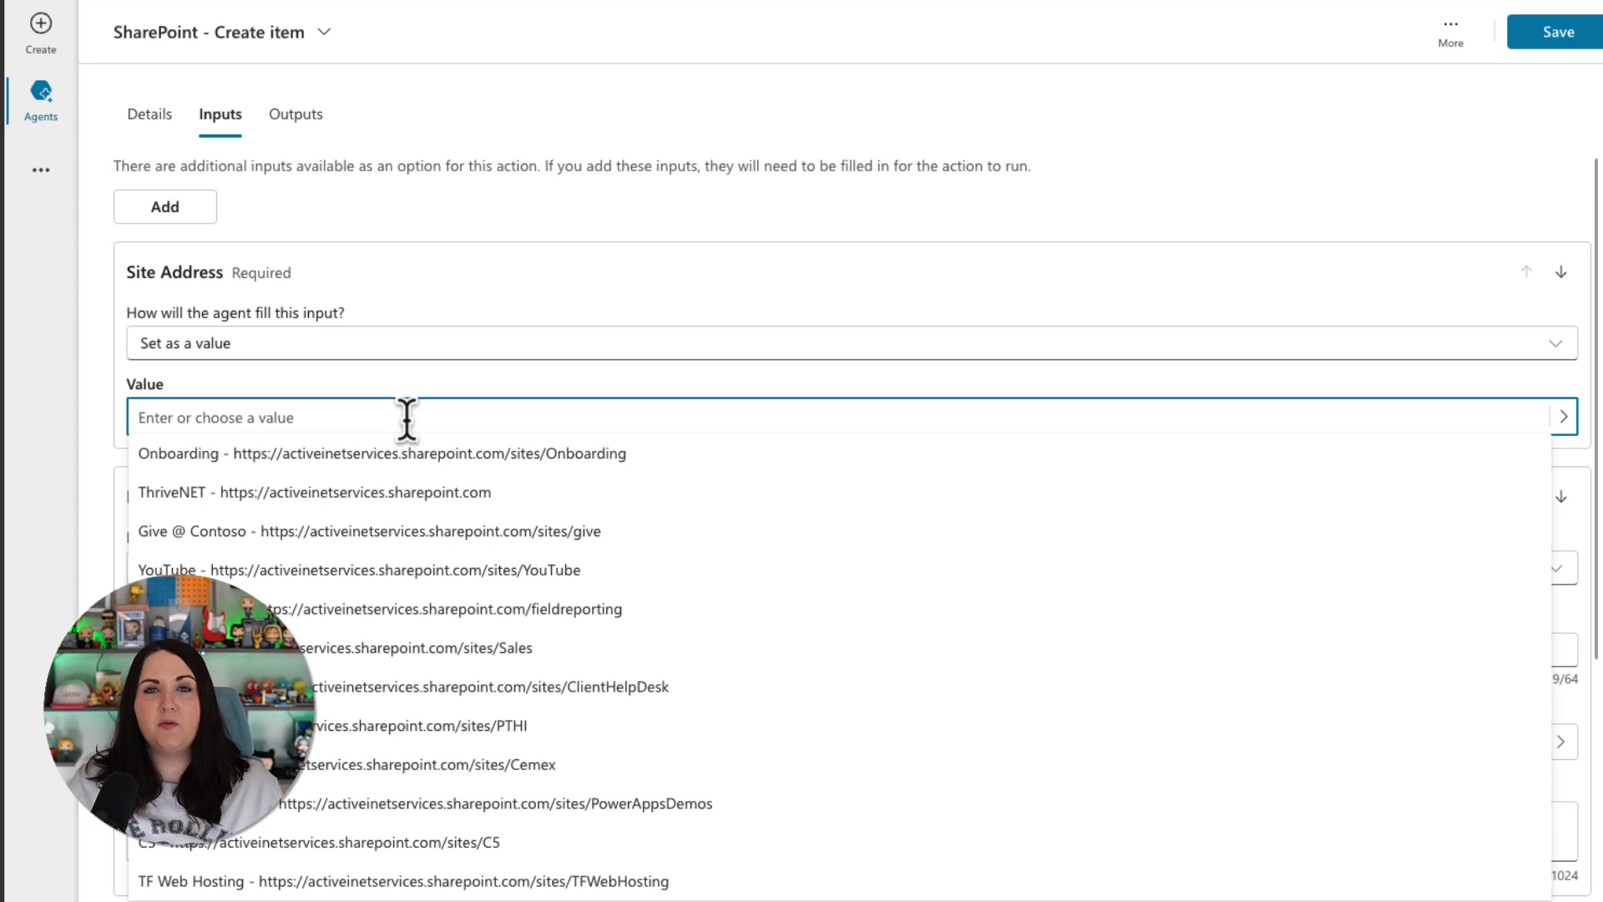
click(582, 458)
Switch the List Name input to a set value, confirm the change and choose the Onboarding Issue tracker list.
click(467, 568)
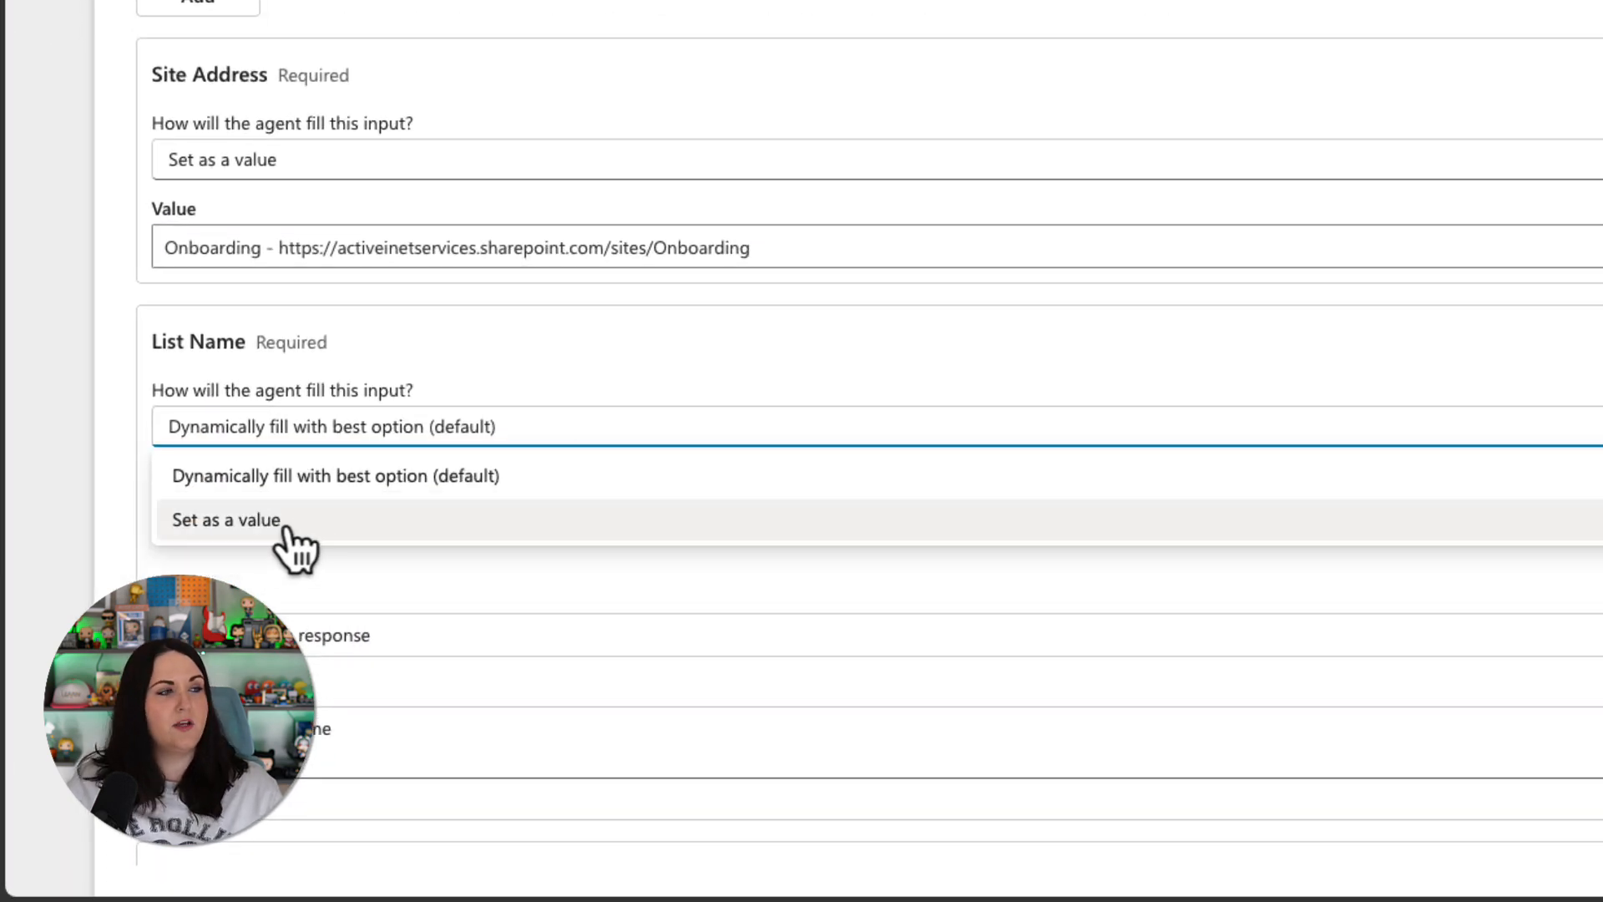
click(286, 526)
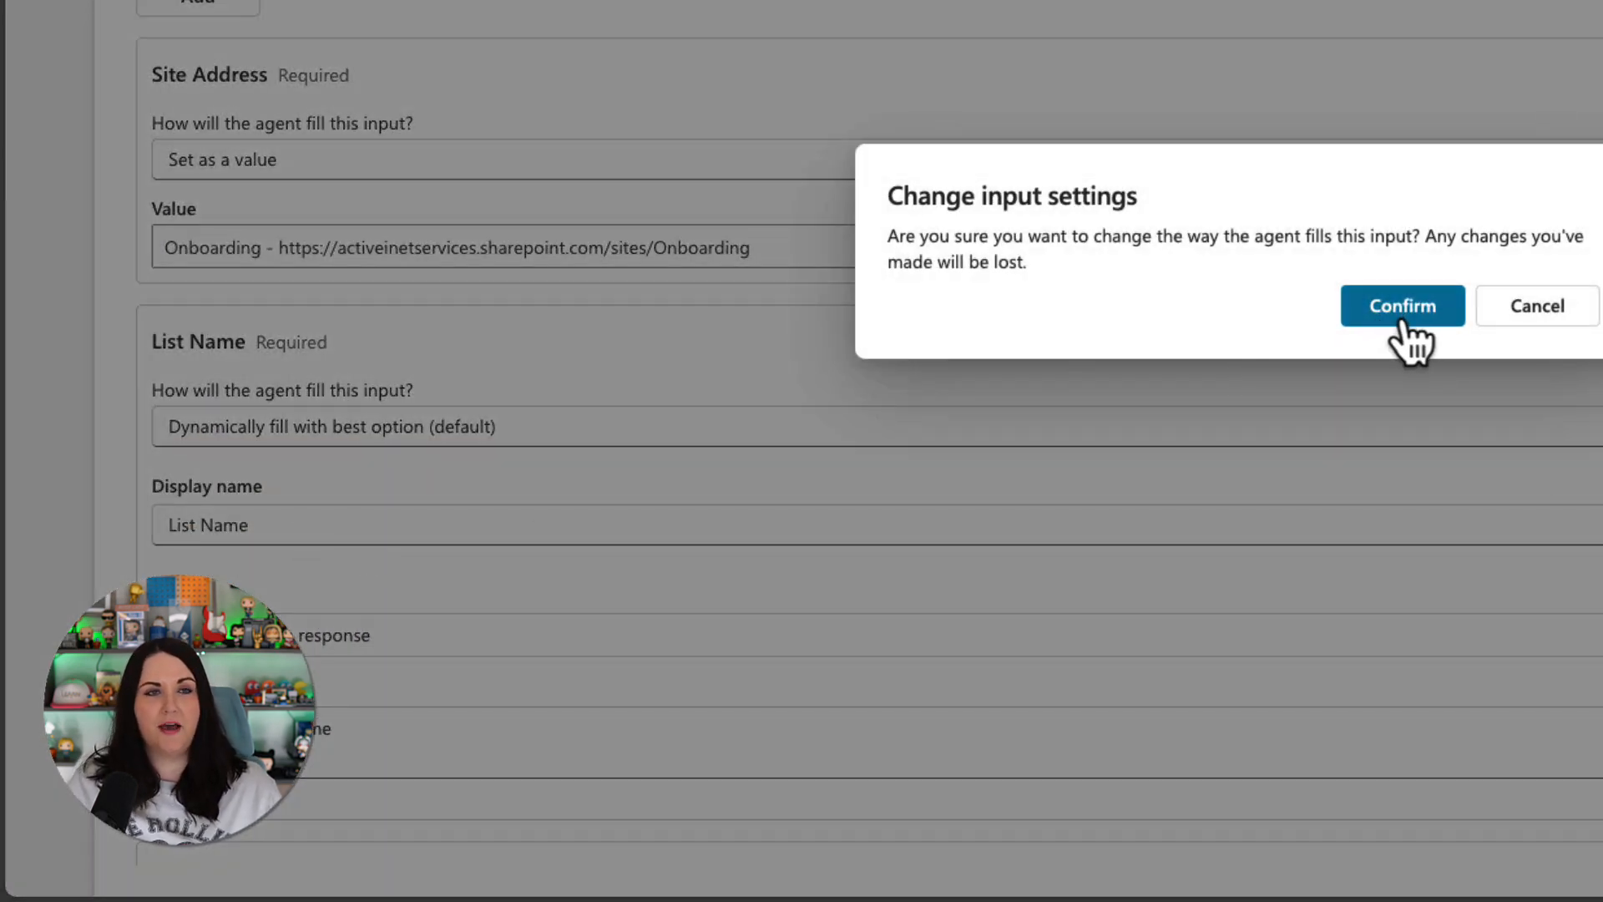
click(1405, 322)
click(575, 610)
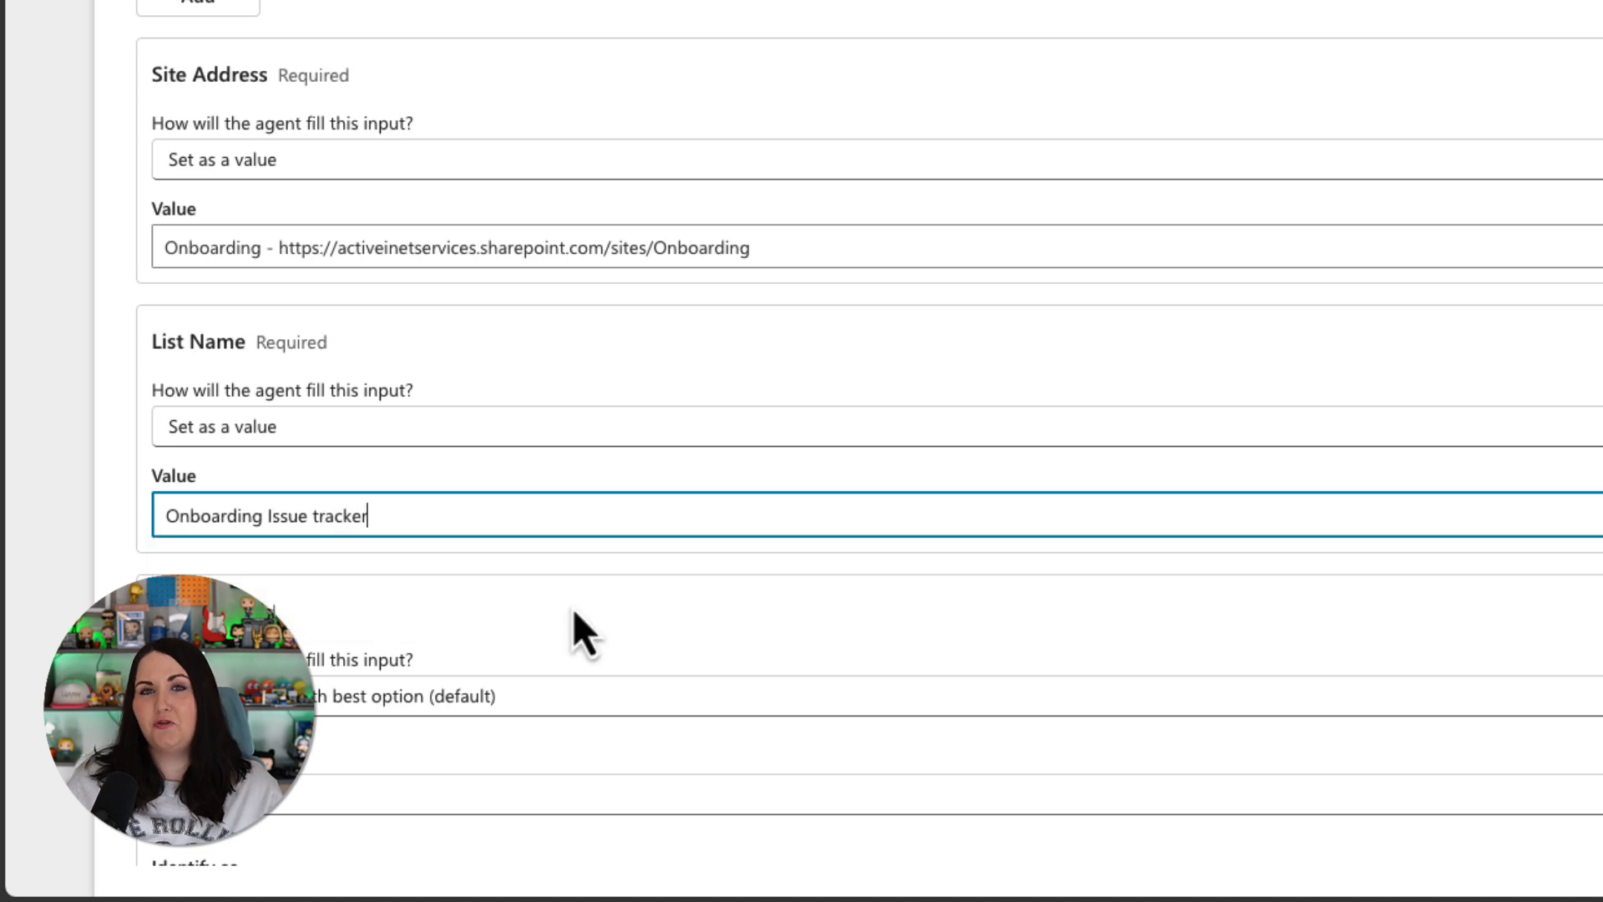
Find the list's Title column among the additional inputs by searching for "title" and add it to the action.
click(200, 242)
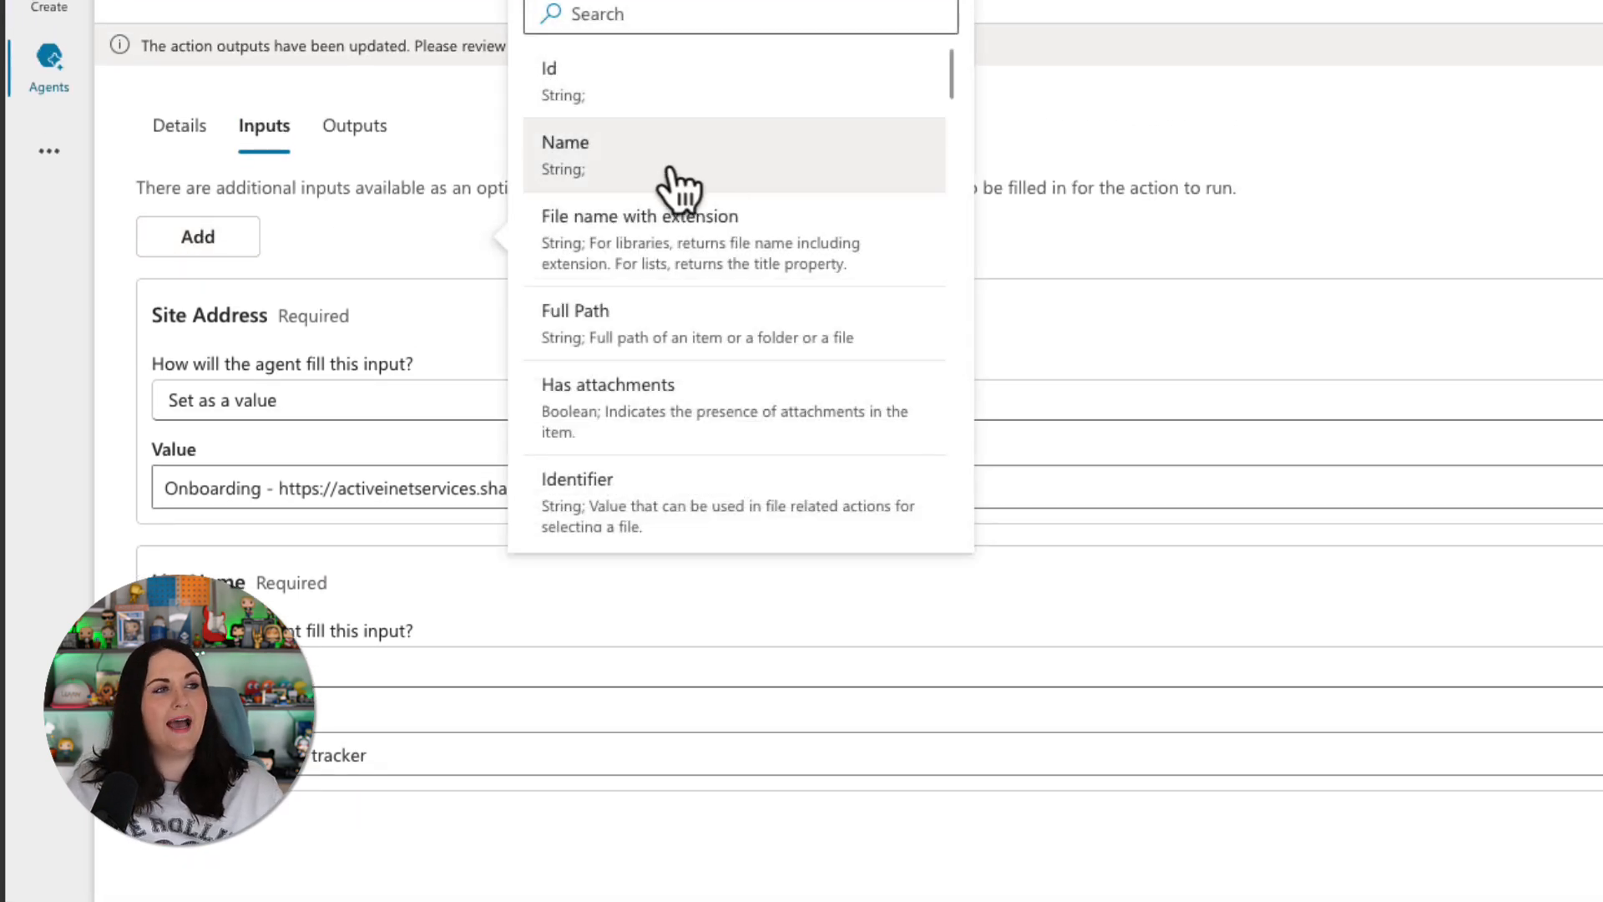
scroll(741, 222, down, 5)
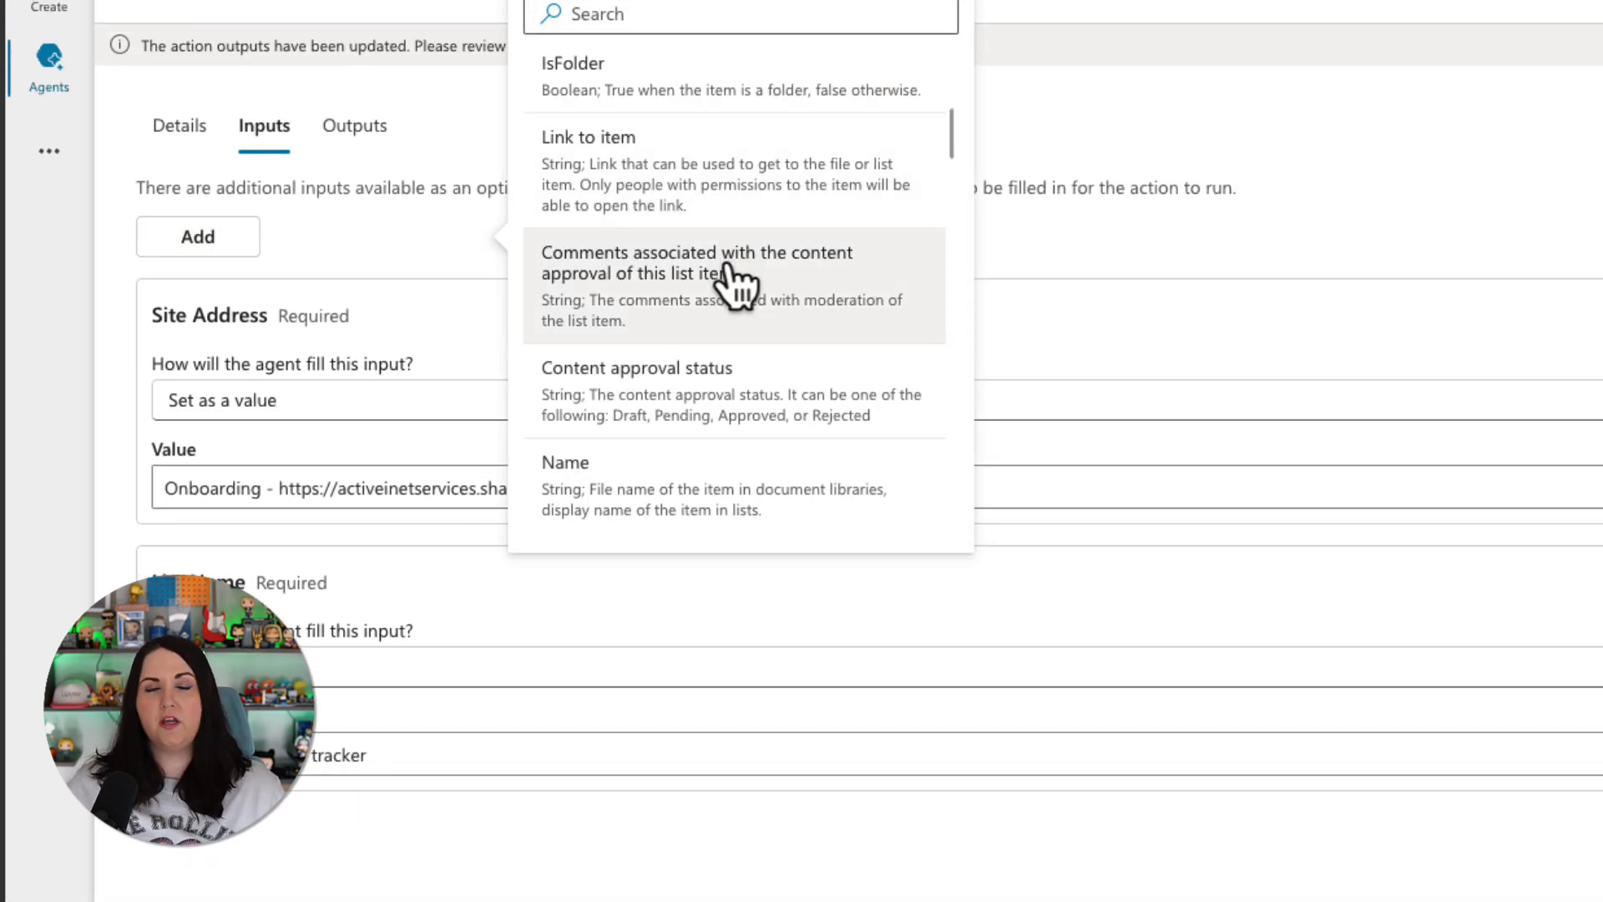
click(769, 14)
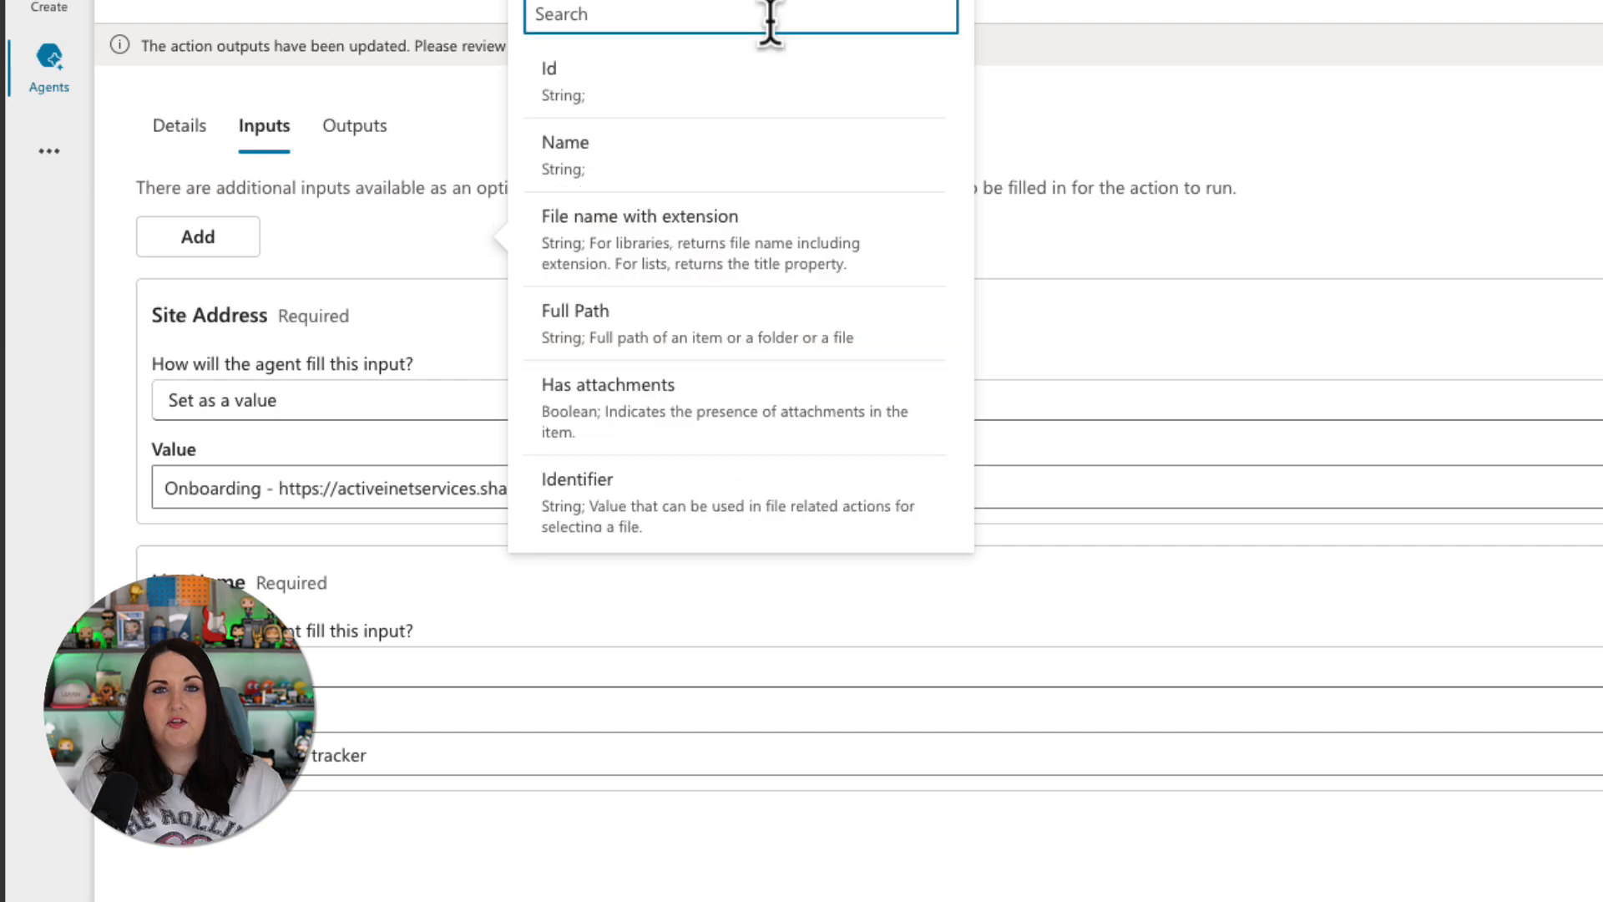
text(title)
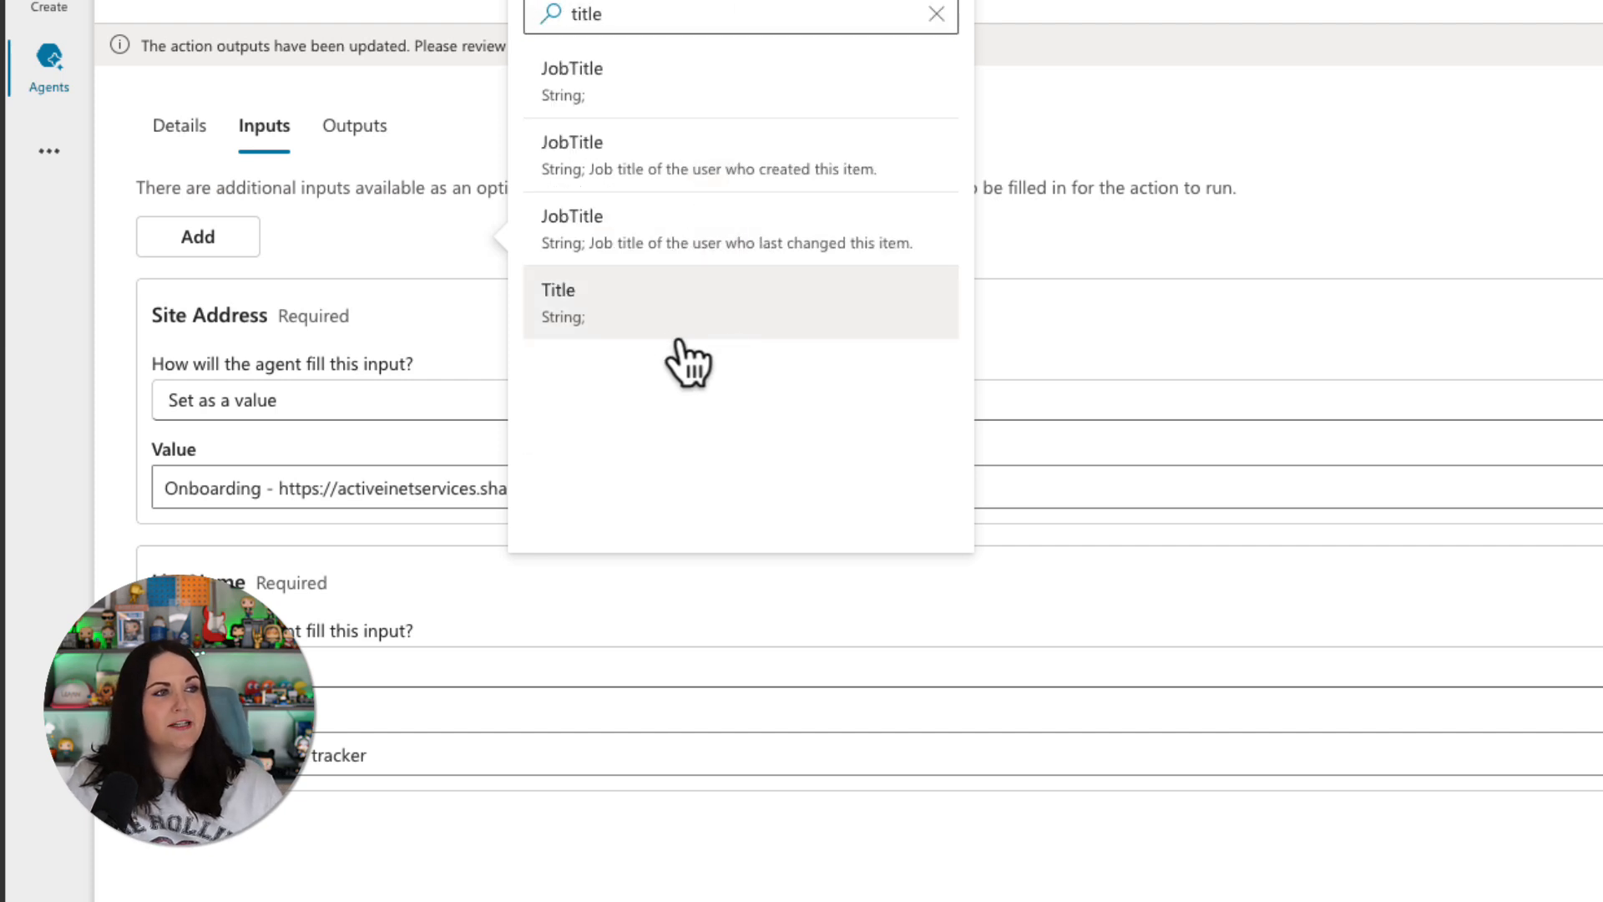
click(695, 326)
Describe the Title input as "Fill with a less than 255 character summary of the issue the user logged in the chat".
scroll(455, 741, down, 6)
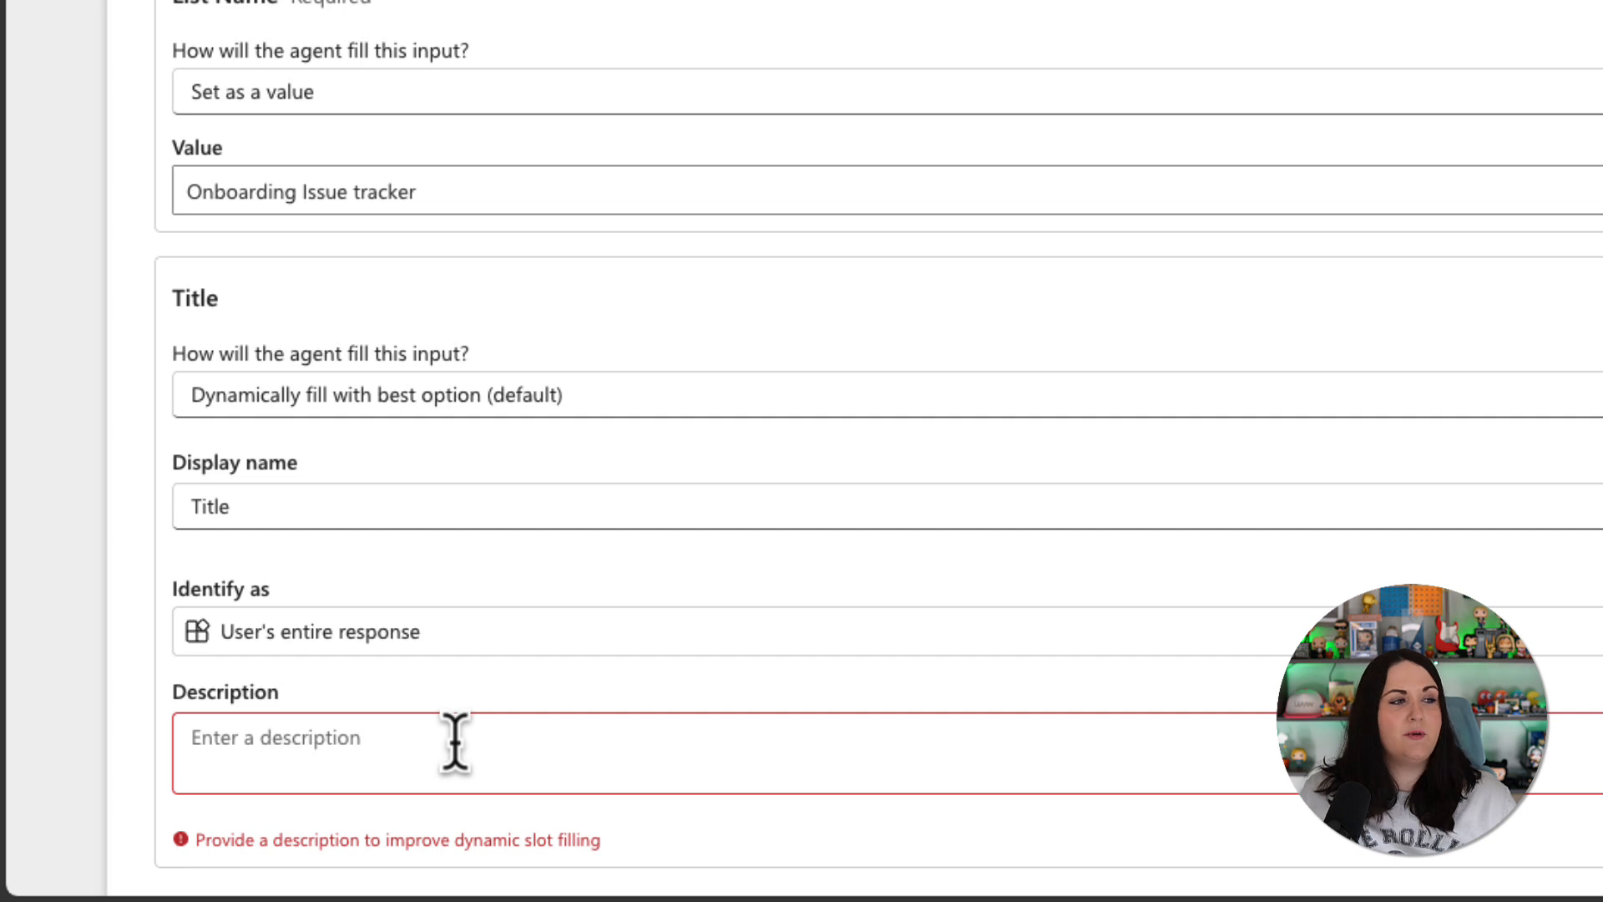
click(455, 742)
key(ctrl+v)
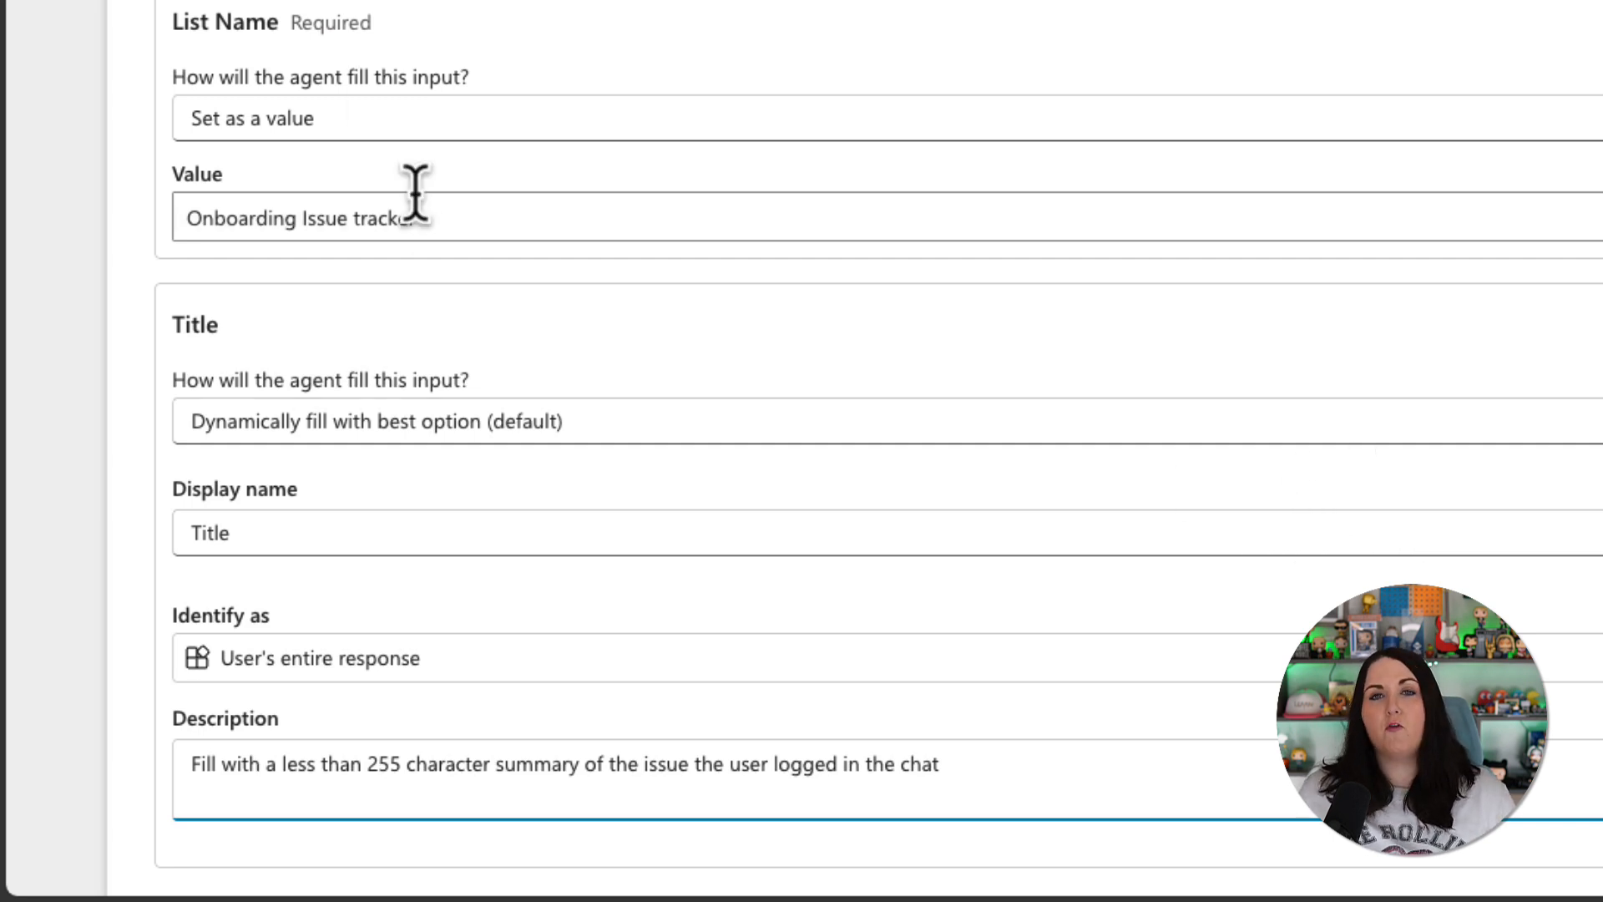
Find the list's Issue description column by searching the additional inputs for "desc" and add it to the Create item action.
scroll(415, 194, up, 3)
click(323, 1)
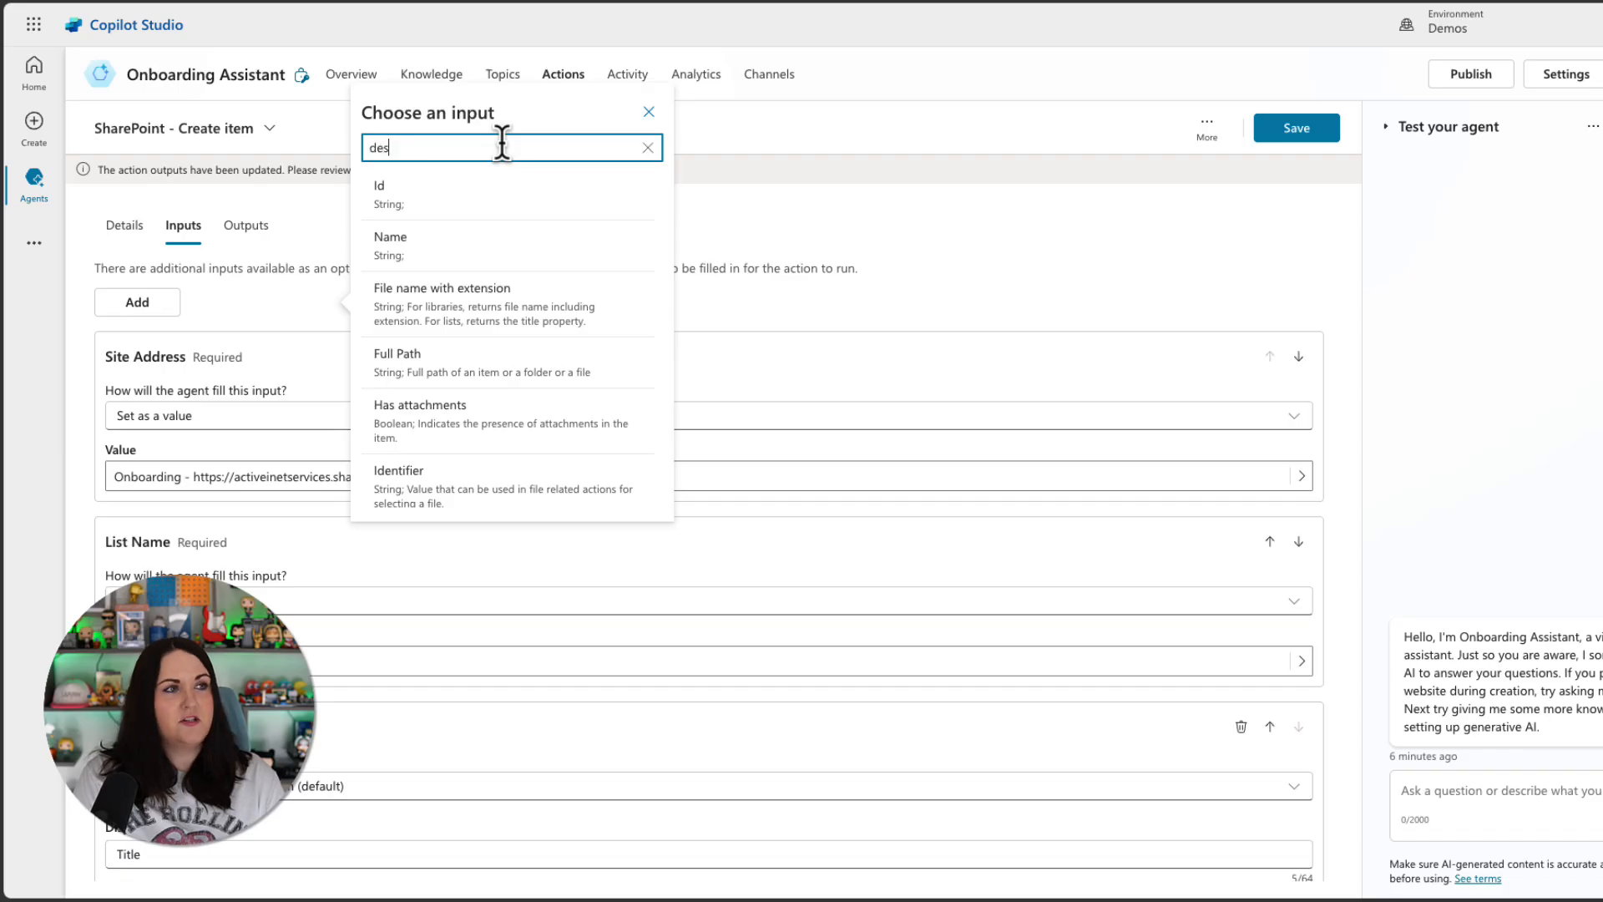
text(desc)
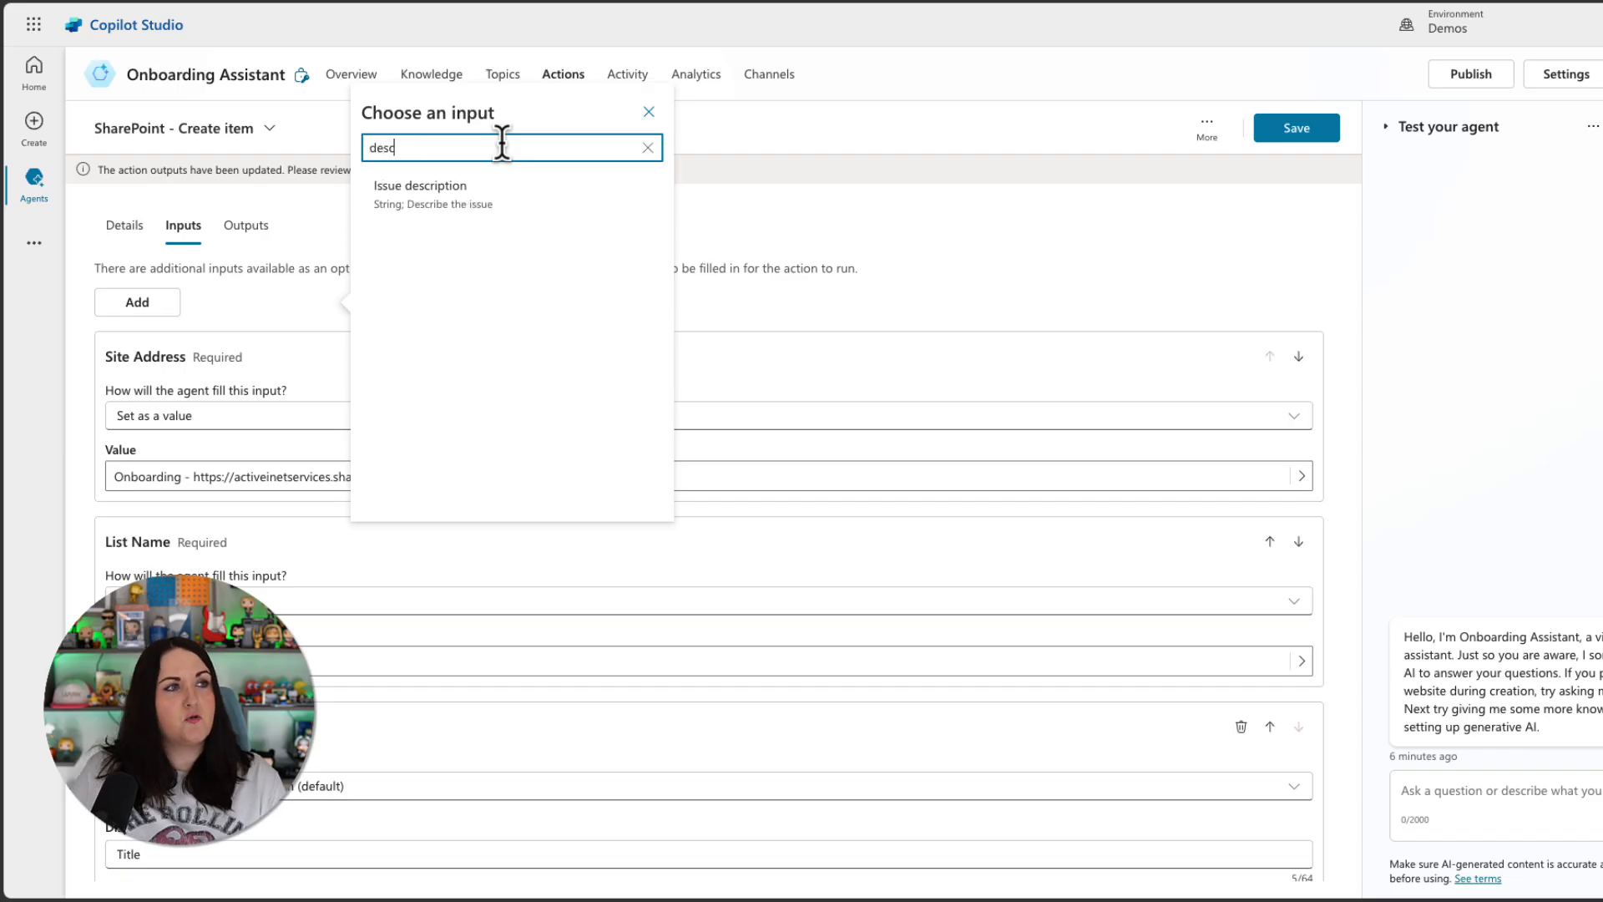
click(543, 208)
Describe the Issue Description input as "Fill with a full detail summary of the issue the user describes" and save the action.
scroll(494, 590, down, 10)
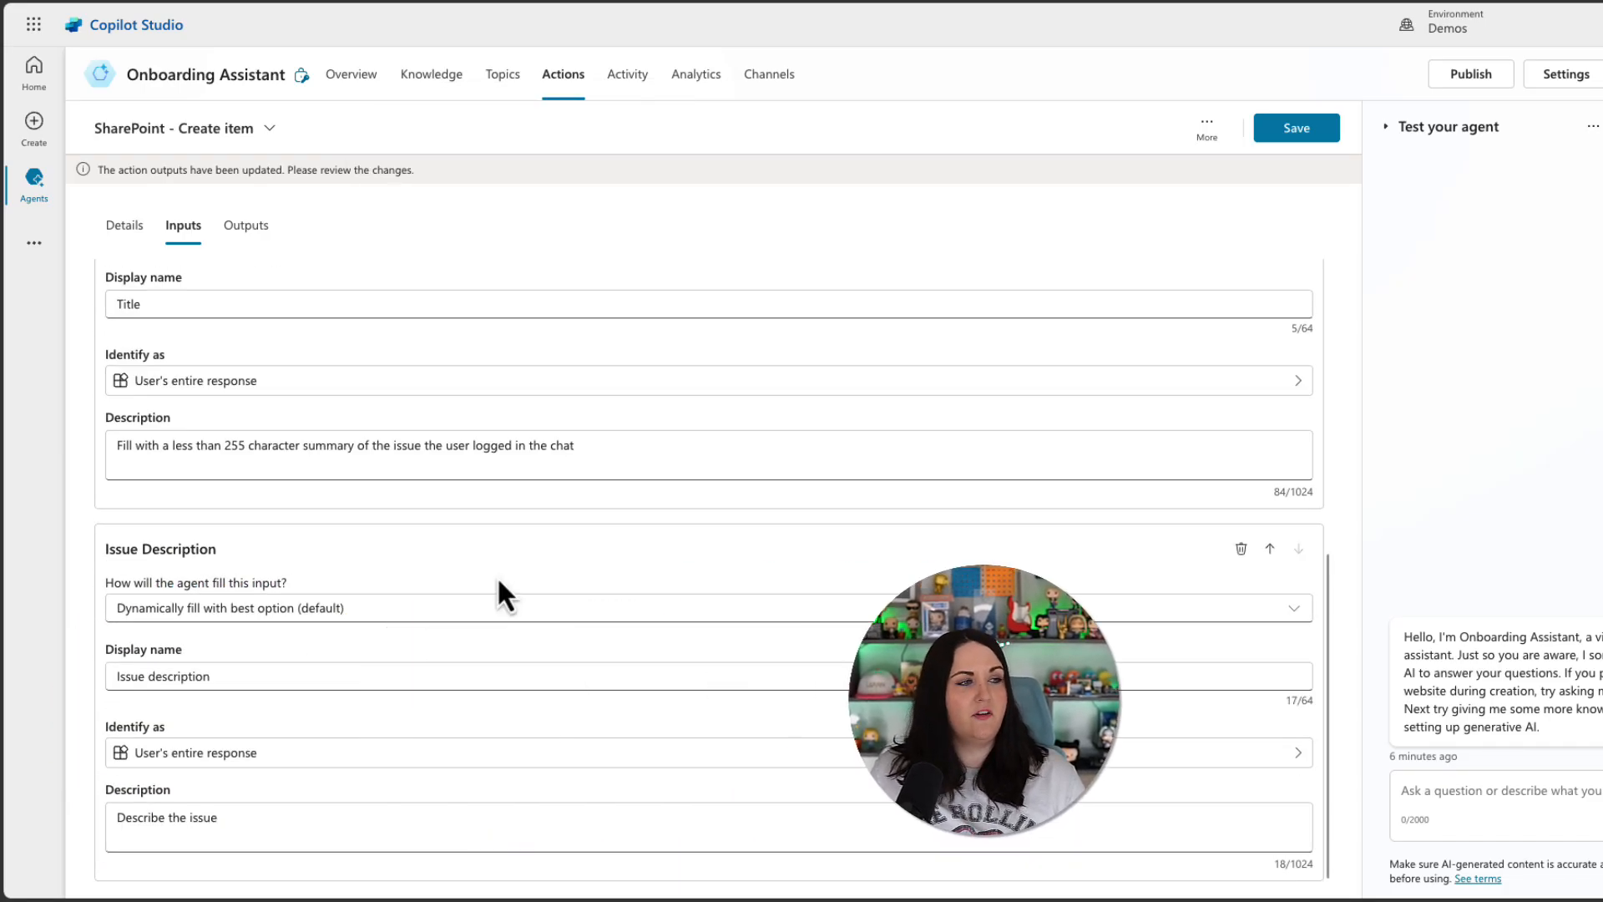
click(217, 816)
key(ctrl+a)
text(Fill with a full detail summary of the issue the user description)
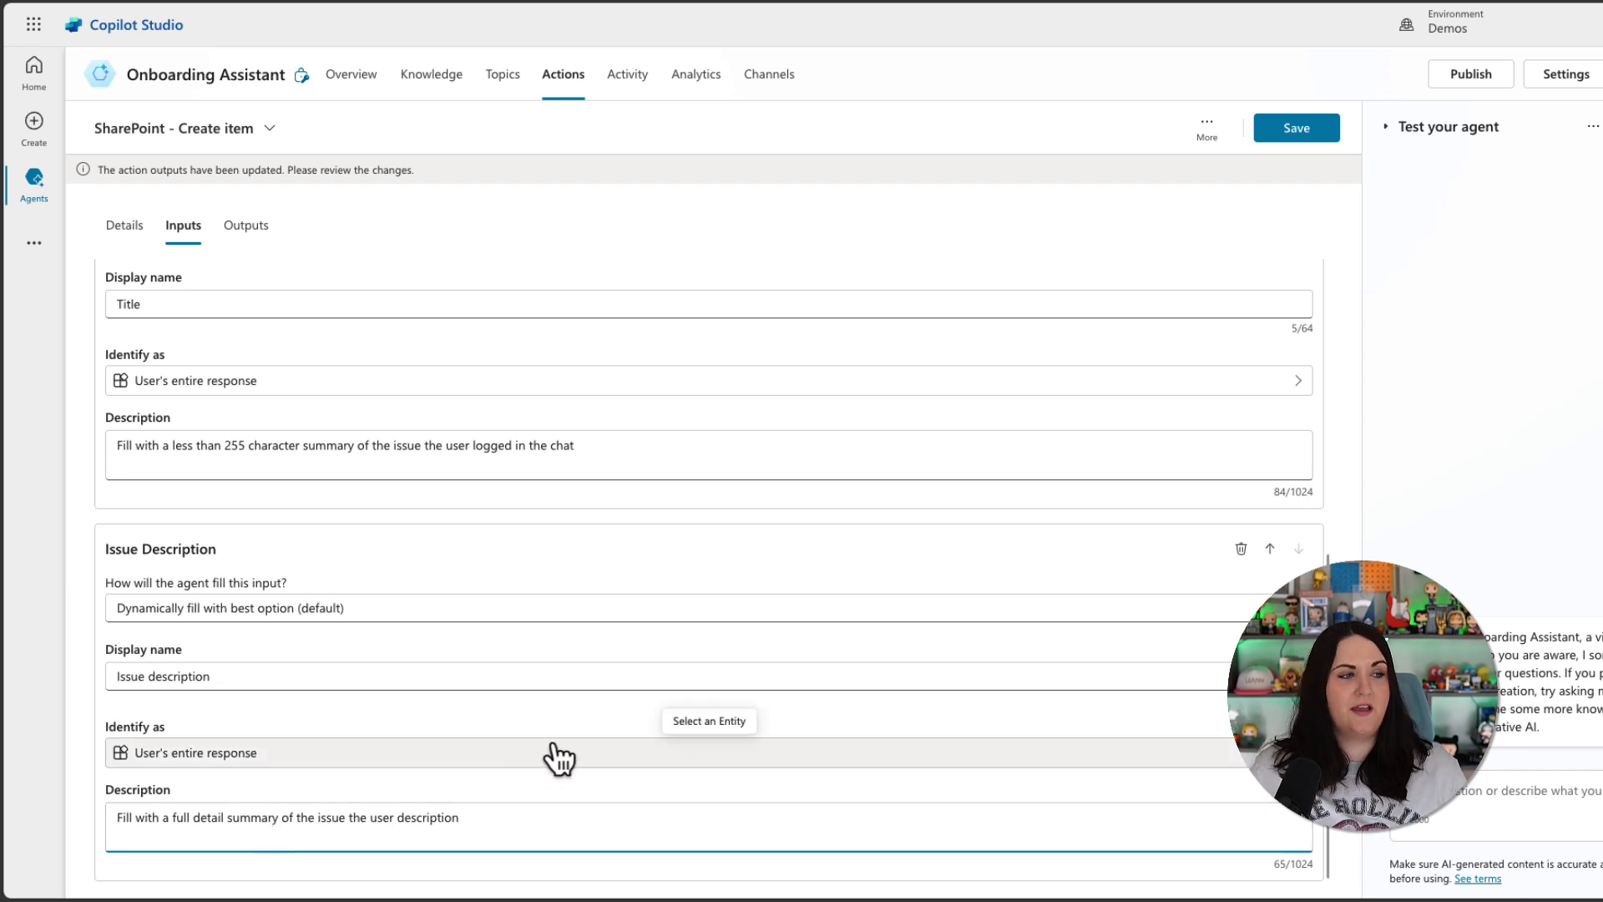
key(BackSpace)
key(BackSpace)
key(BackSpace)
key(BackSpace)
key(BackSpace)
text(bes)
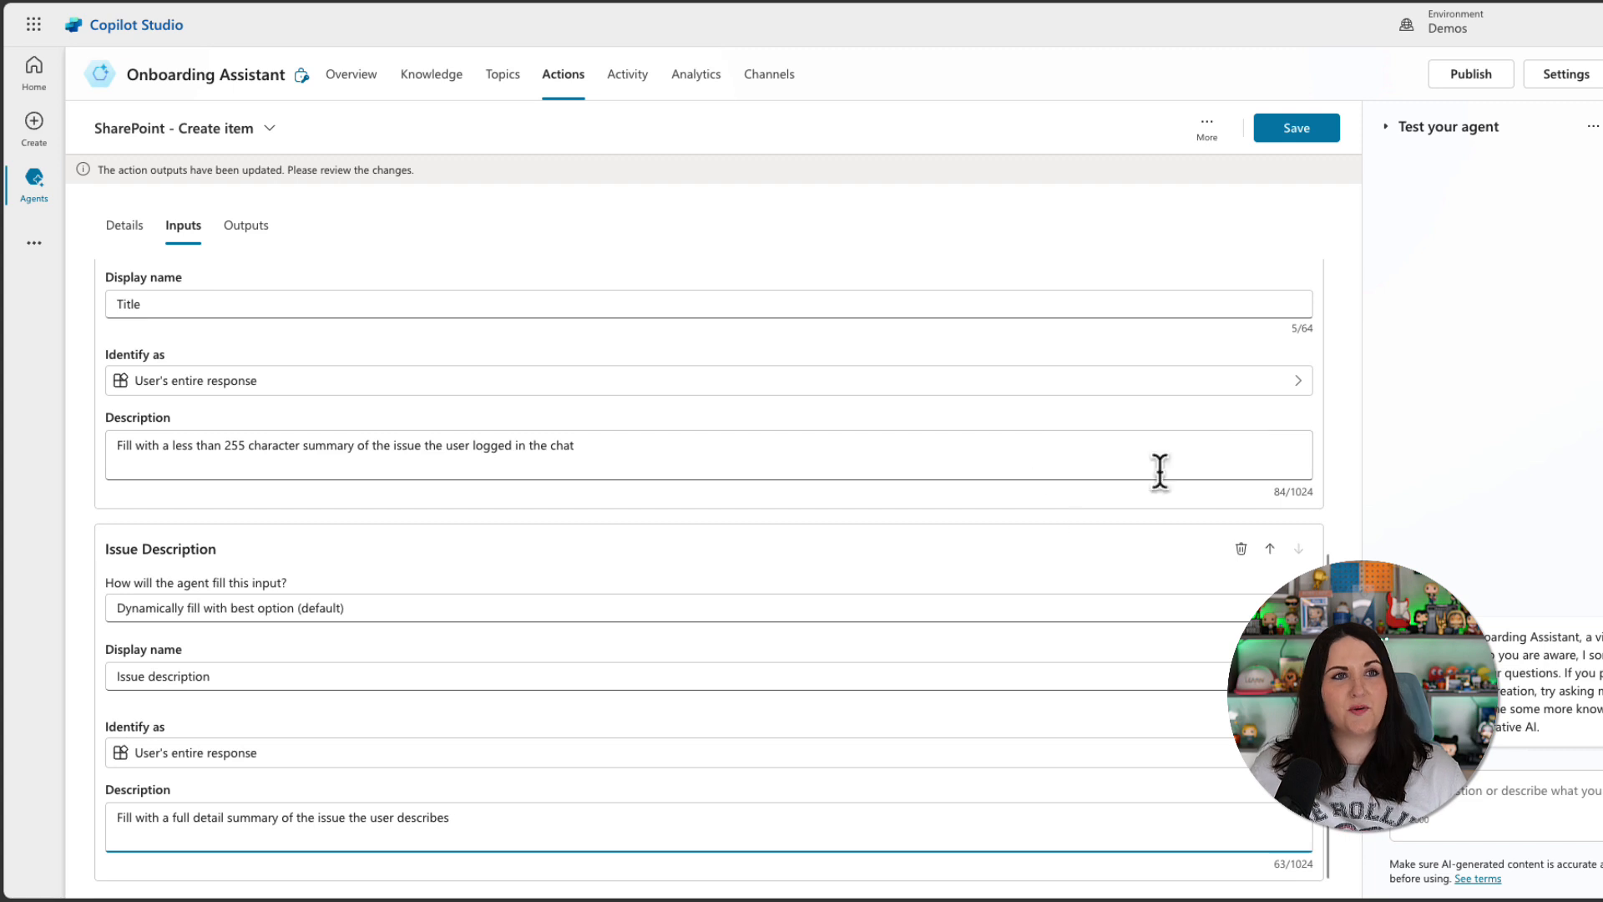
click(1322, 138)
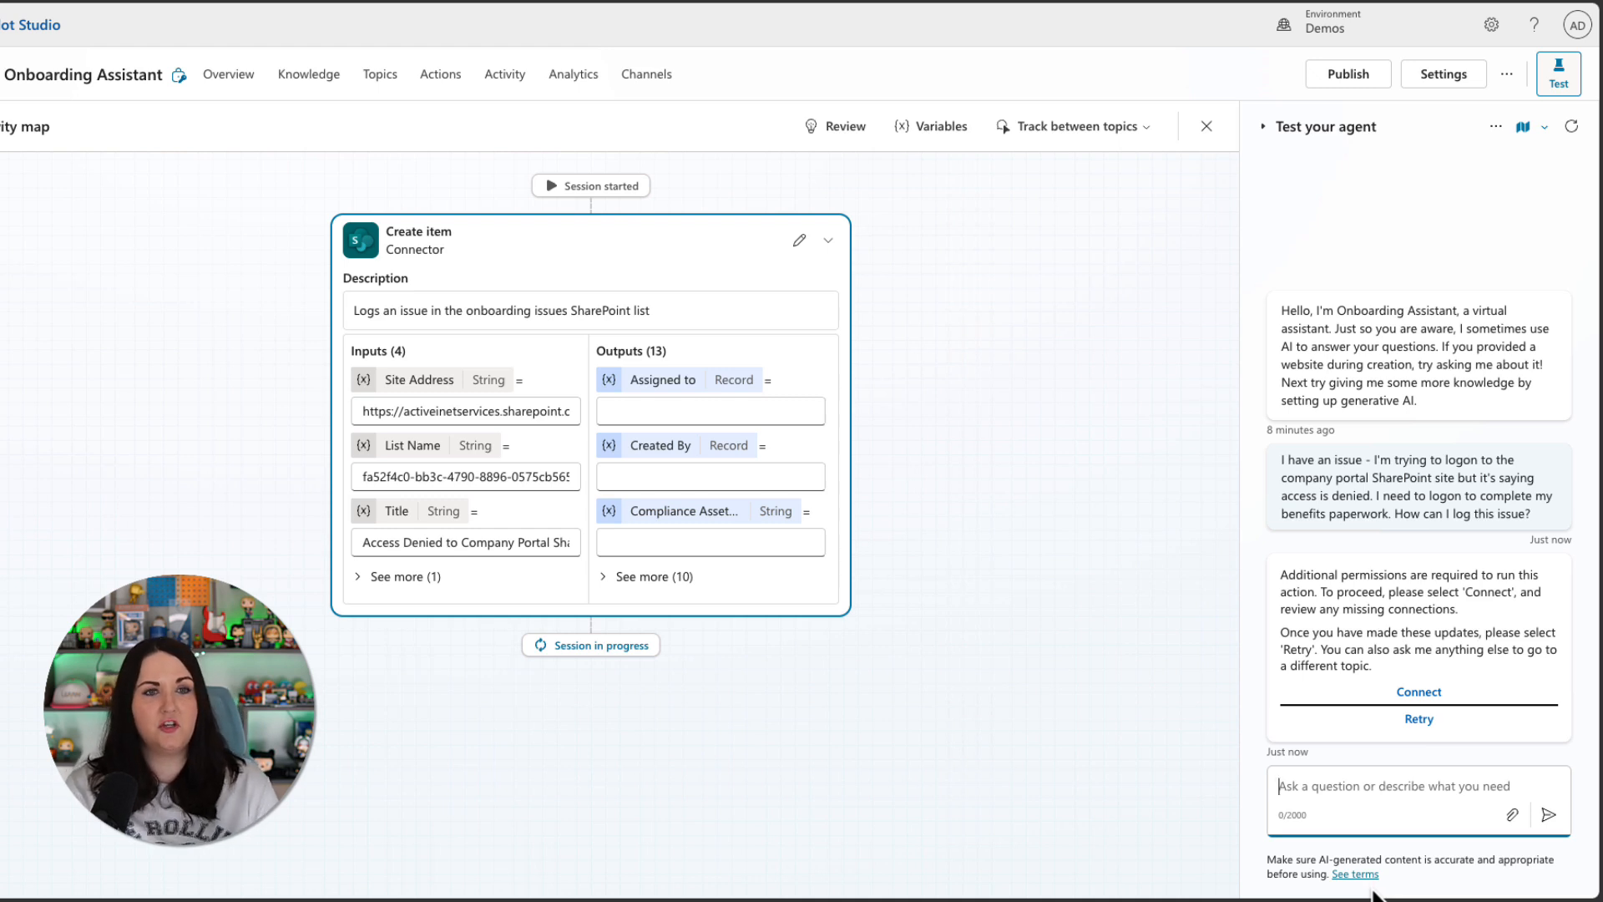
Open the connections requested in the test chat and connect SharePoint for the agent.
click(1451, 697)
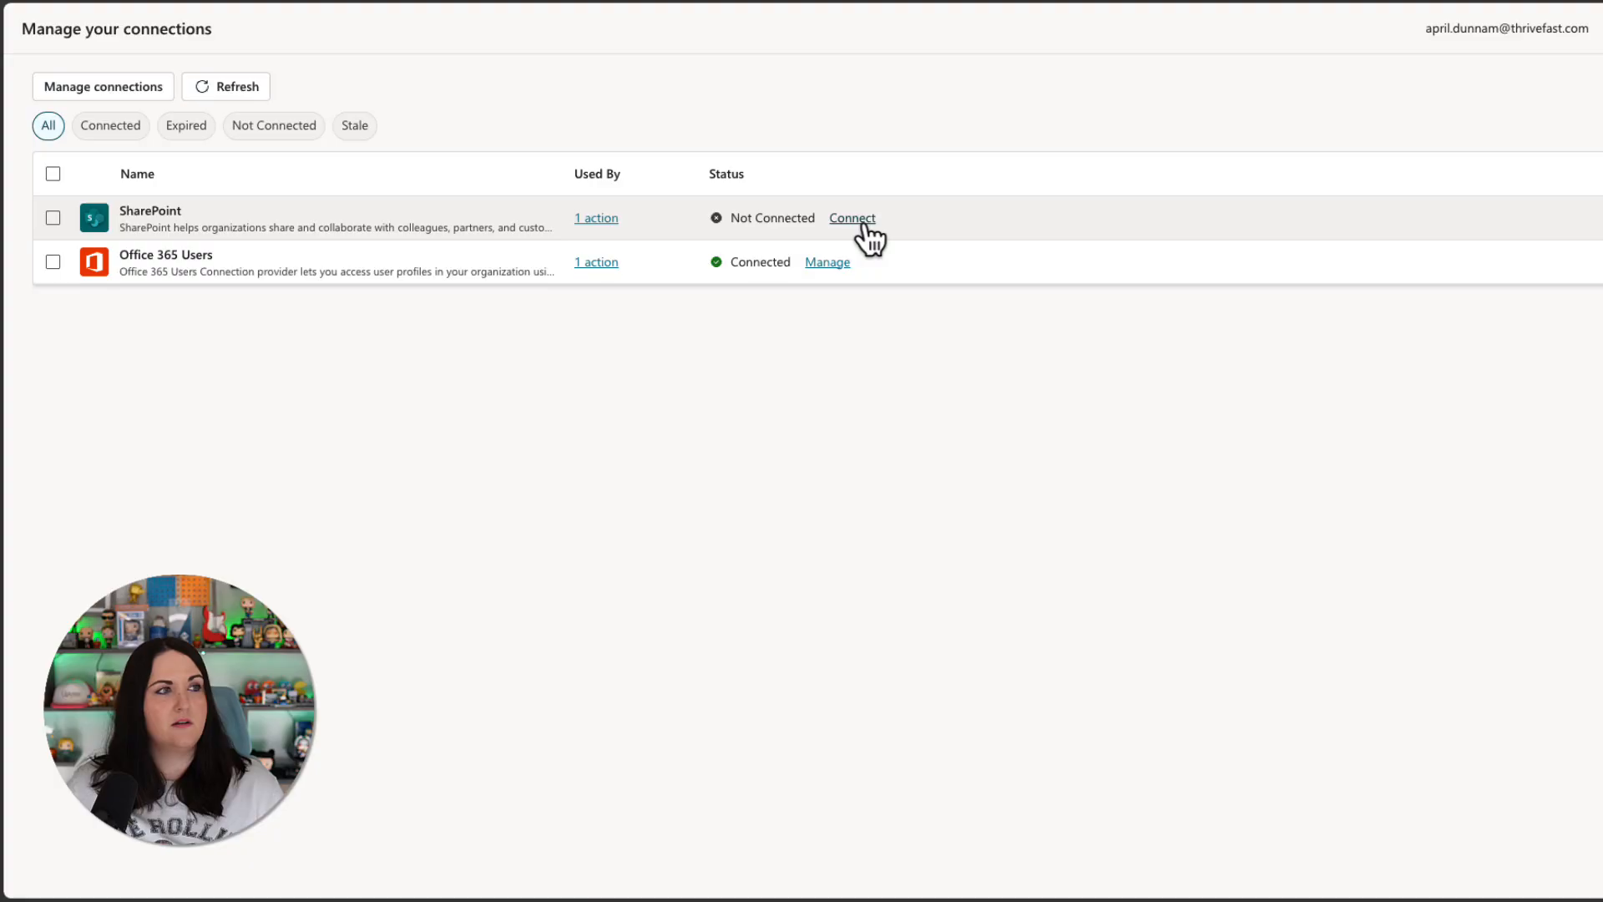
click(863, 224)
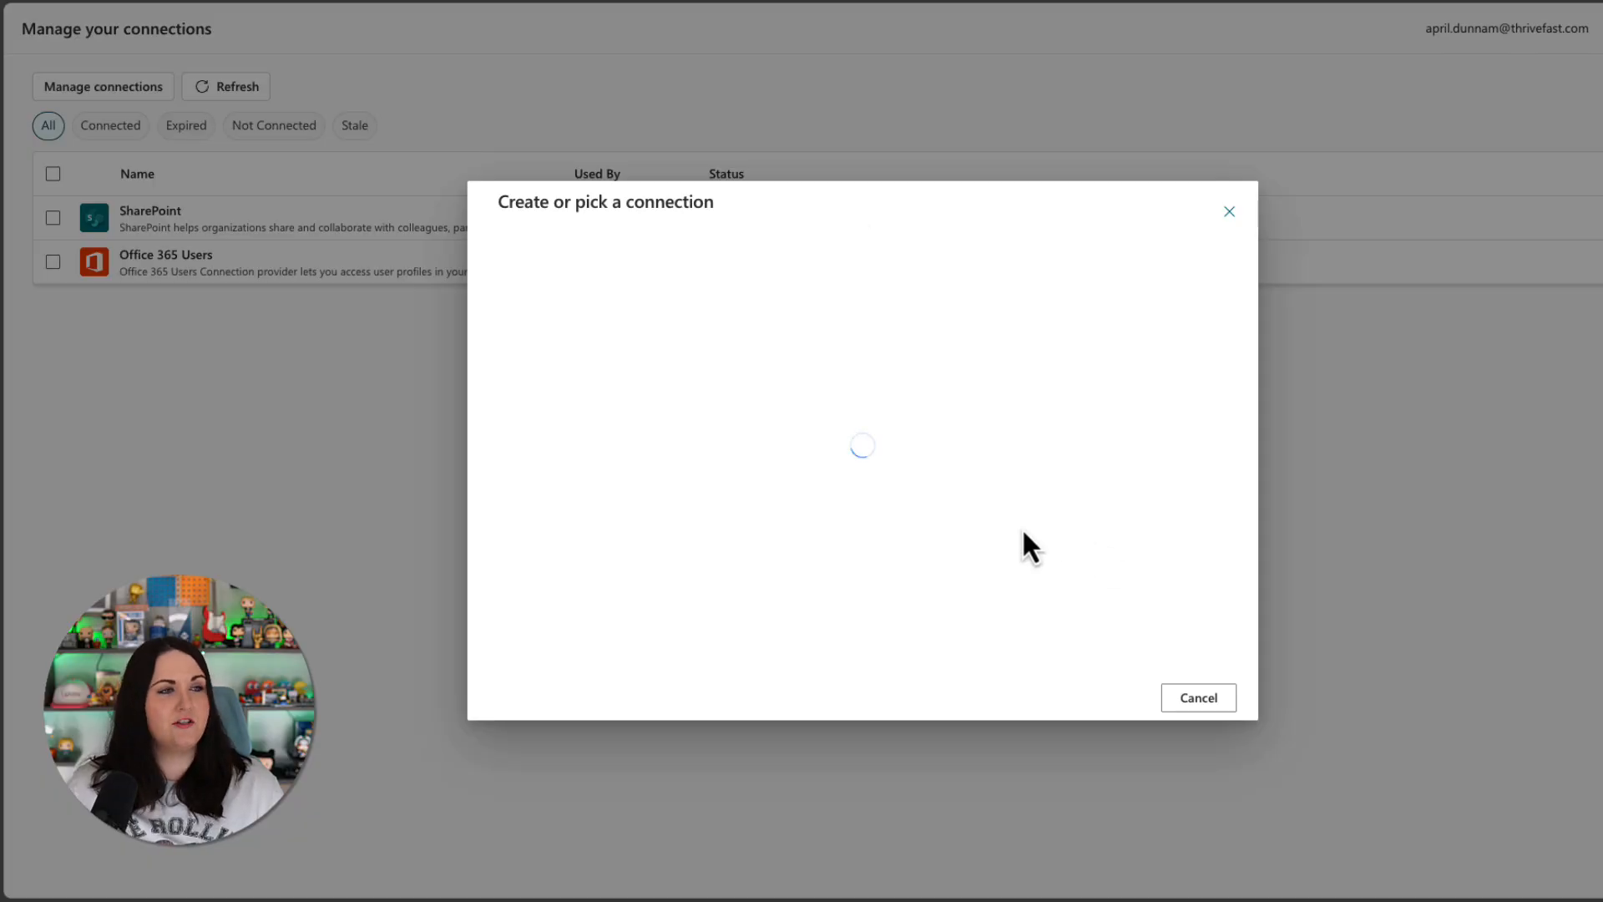
click(1100, 704)
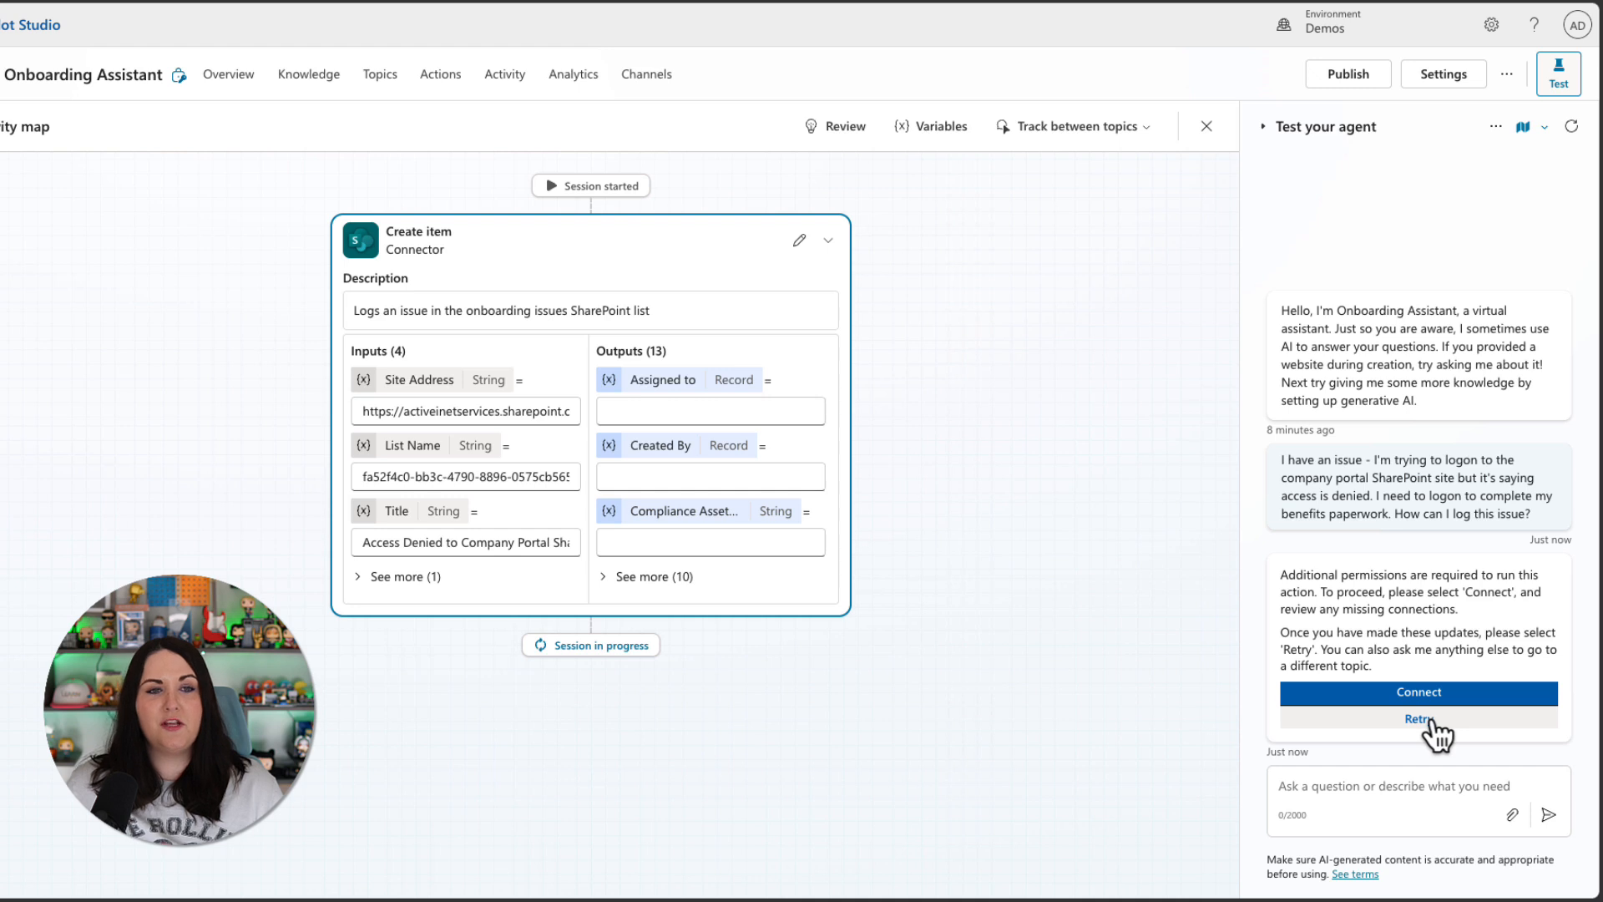
Retry the issue-logging request in the test chat and open the link for tracking the issue.
click(1429, 720)
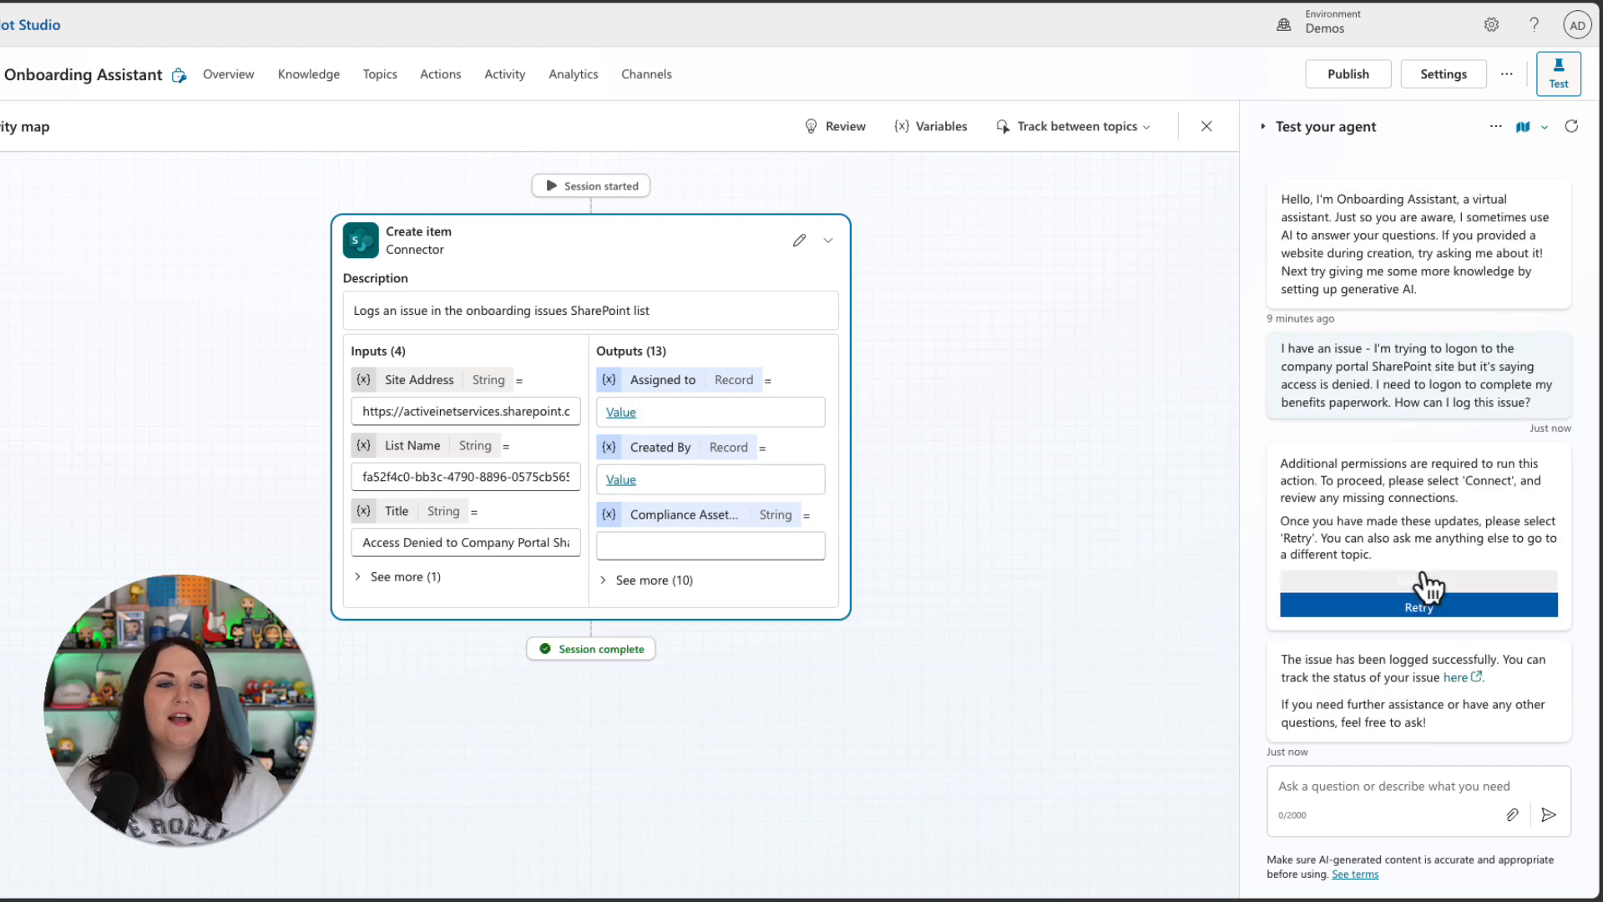
click(1457, 680)
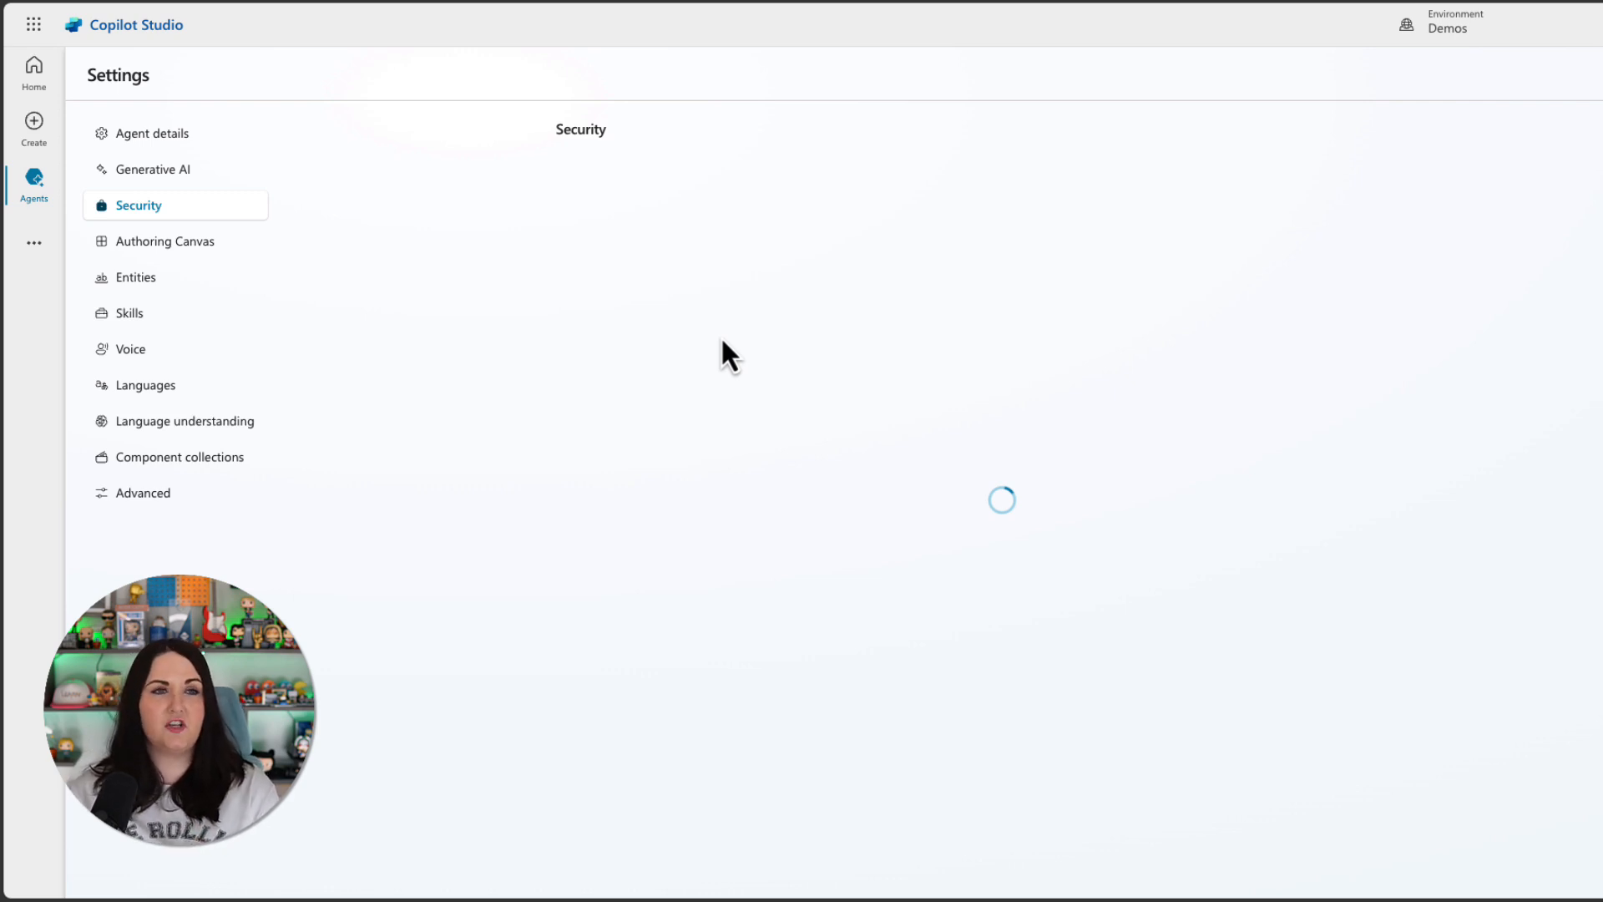
Publish the Onboarding Assistant agent and add the Teams + Microsoft 365 channel to it.
click(1374, 178)
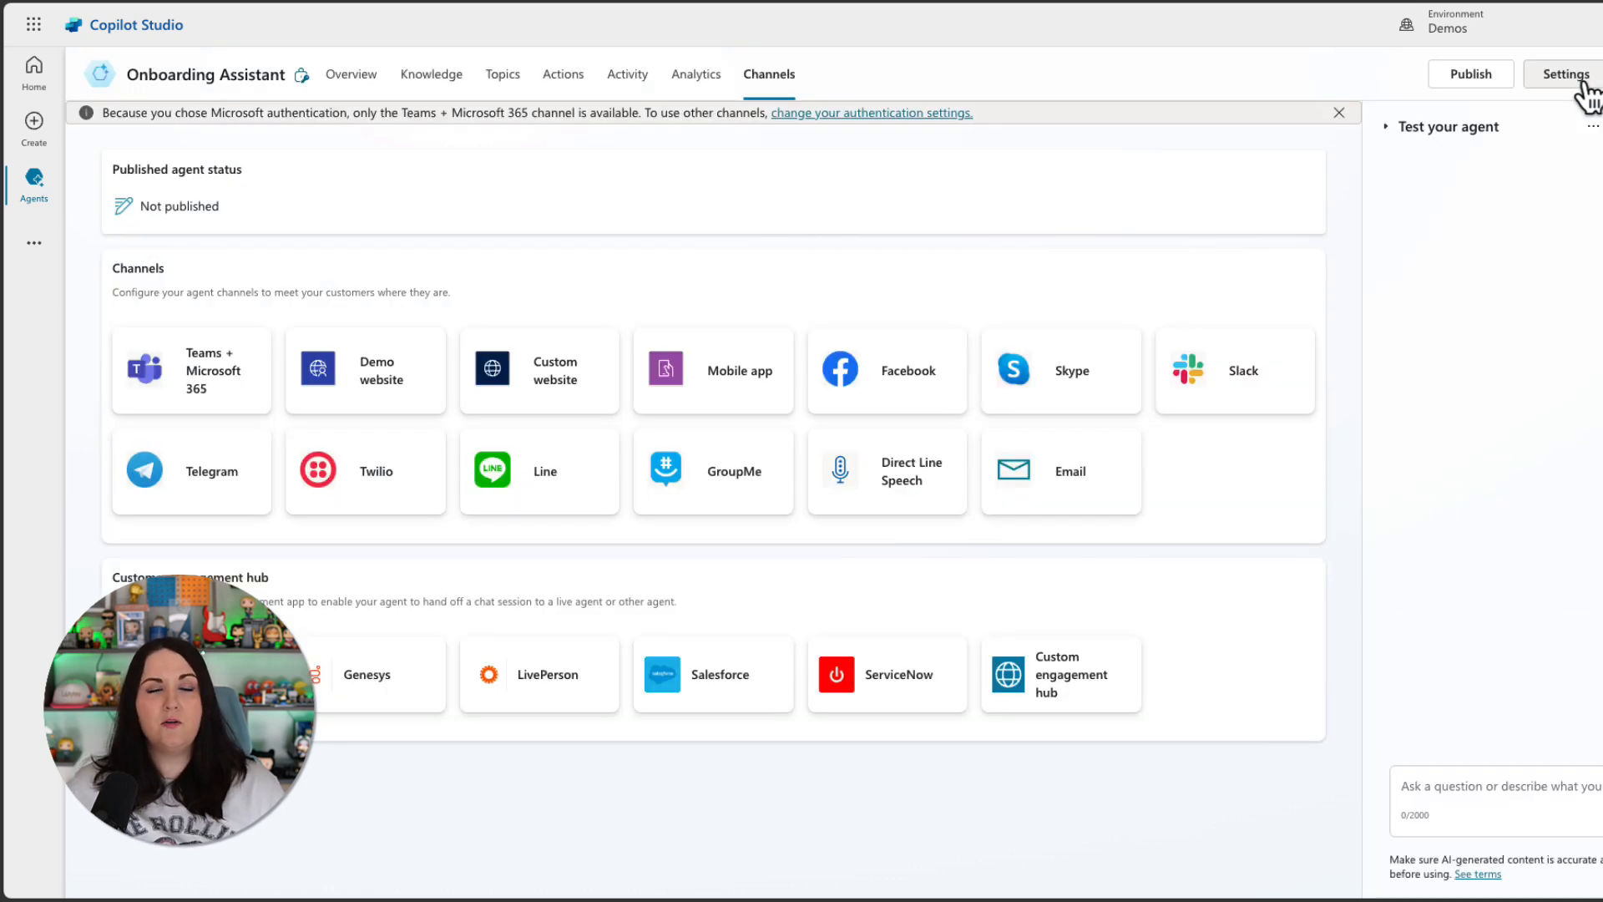
click(1474, 76)
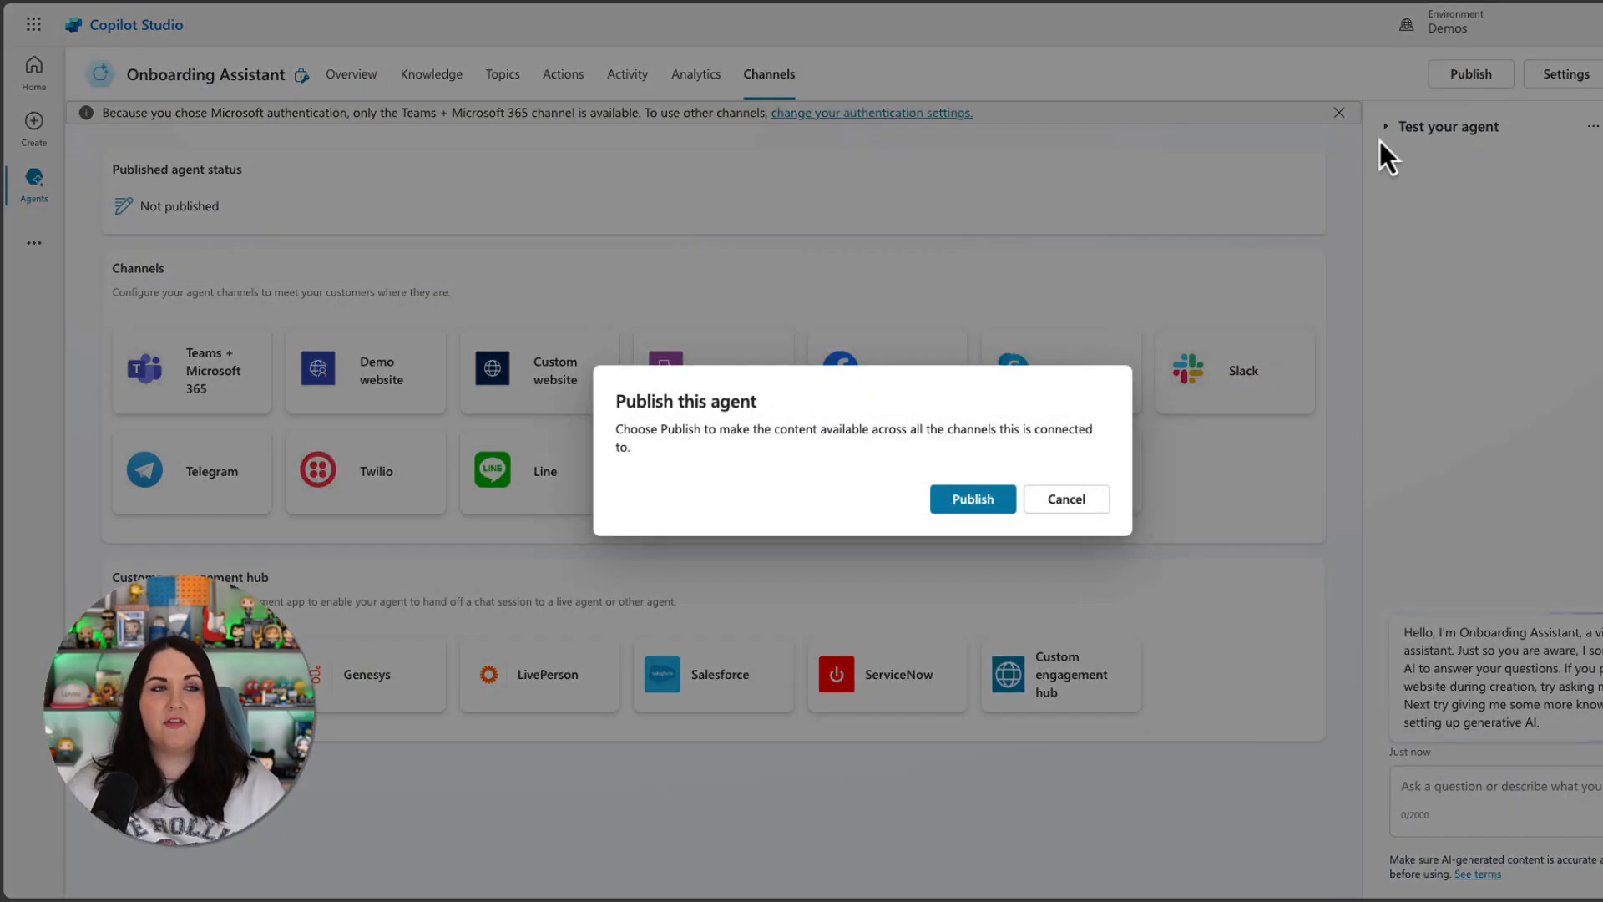
click(972, 495)
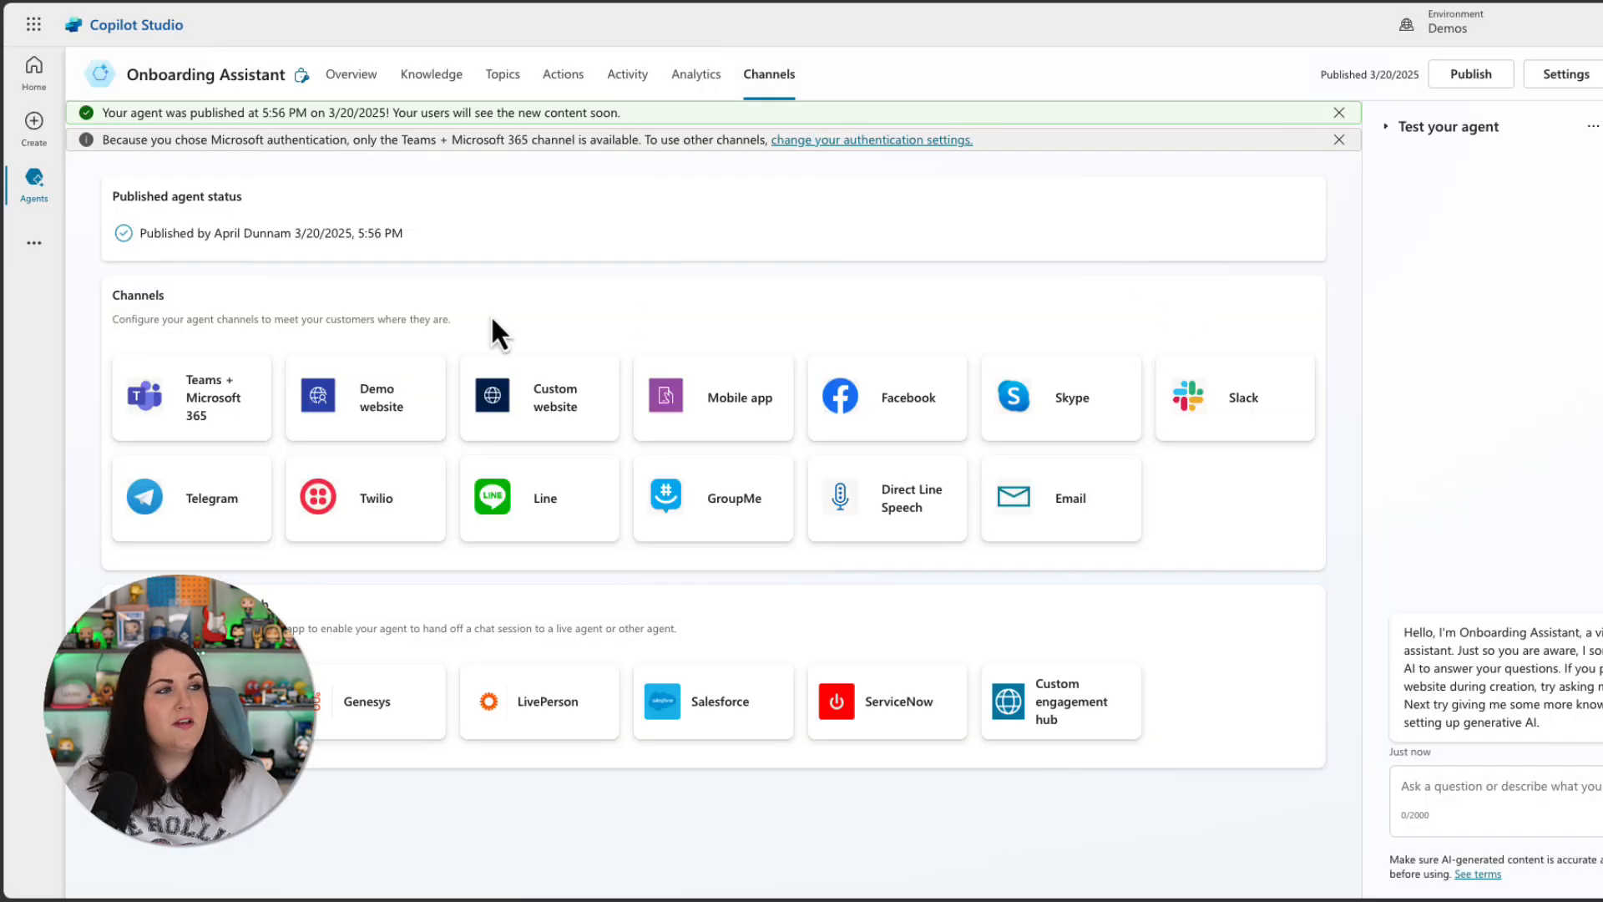
click(215, 401)
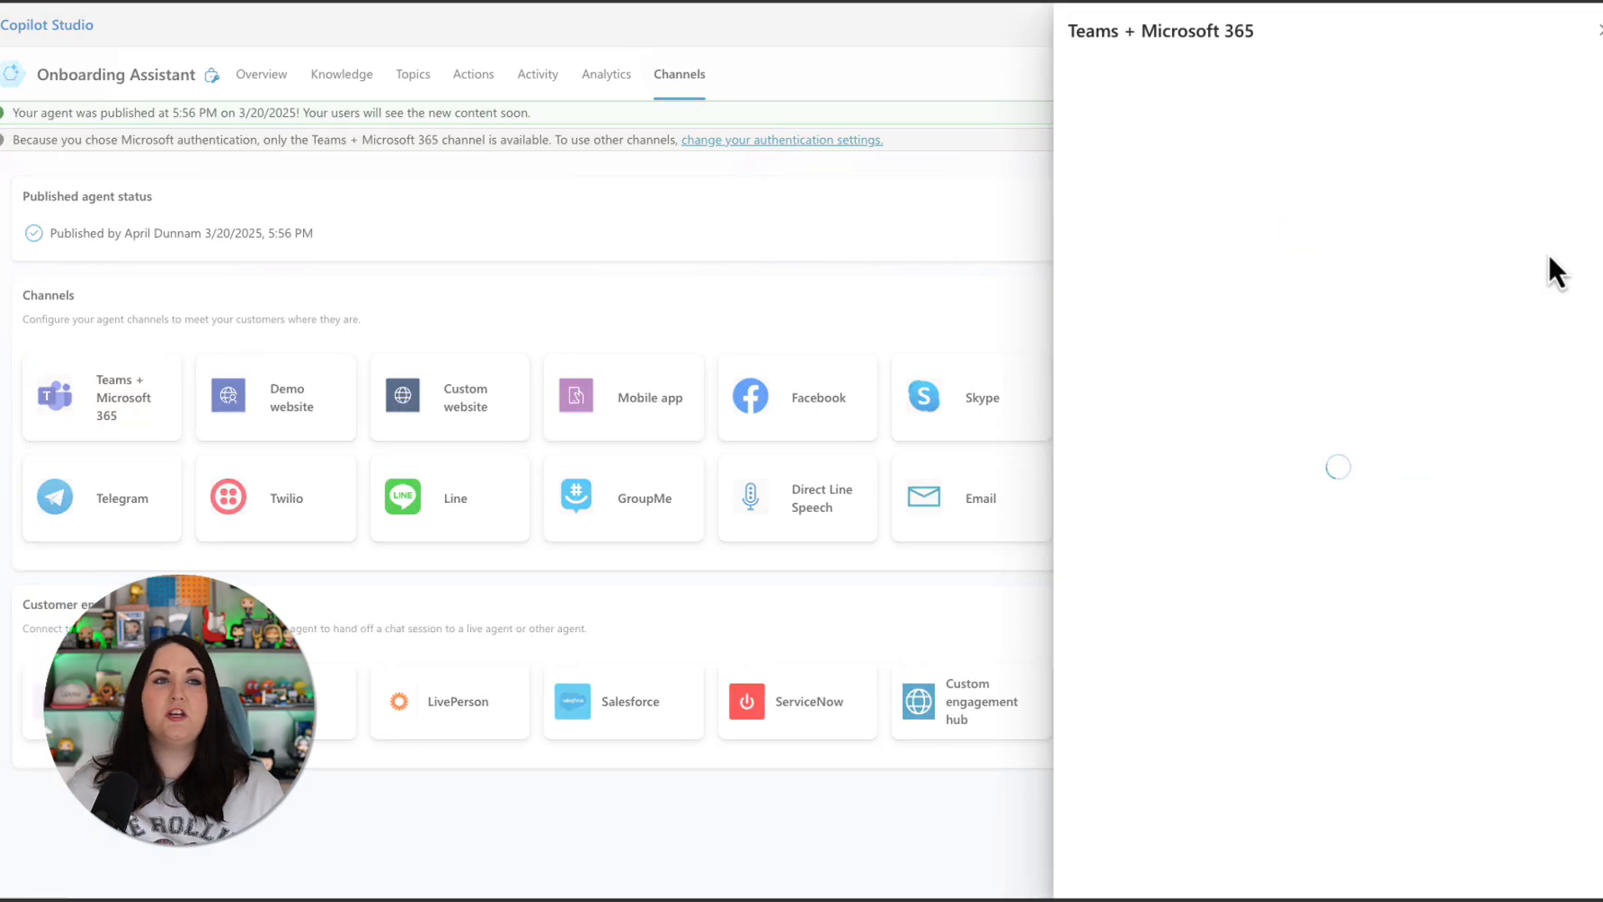
click(1517, 872)
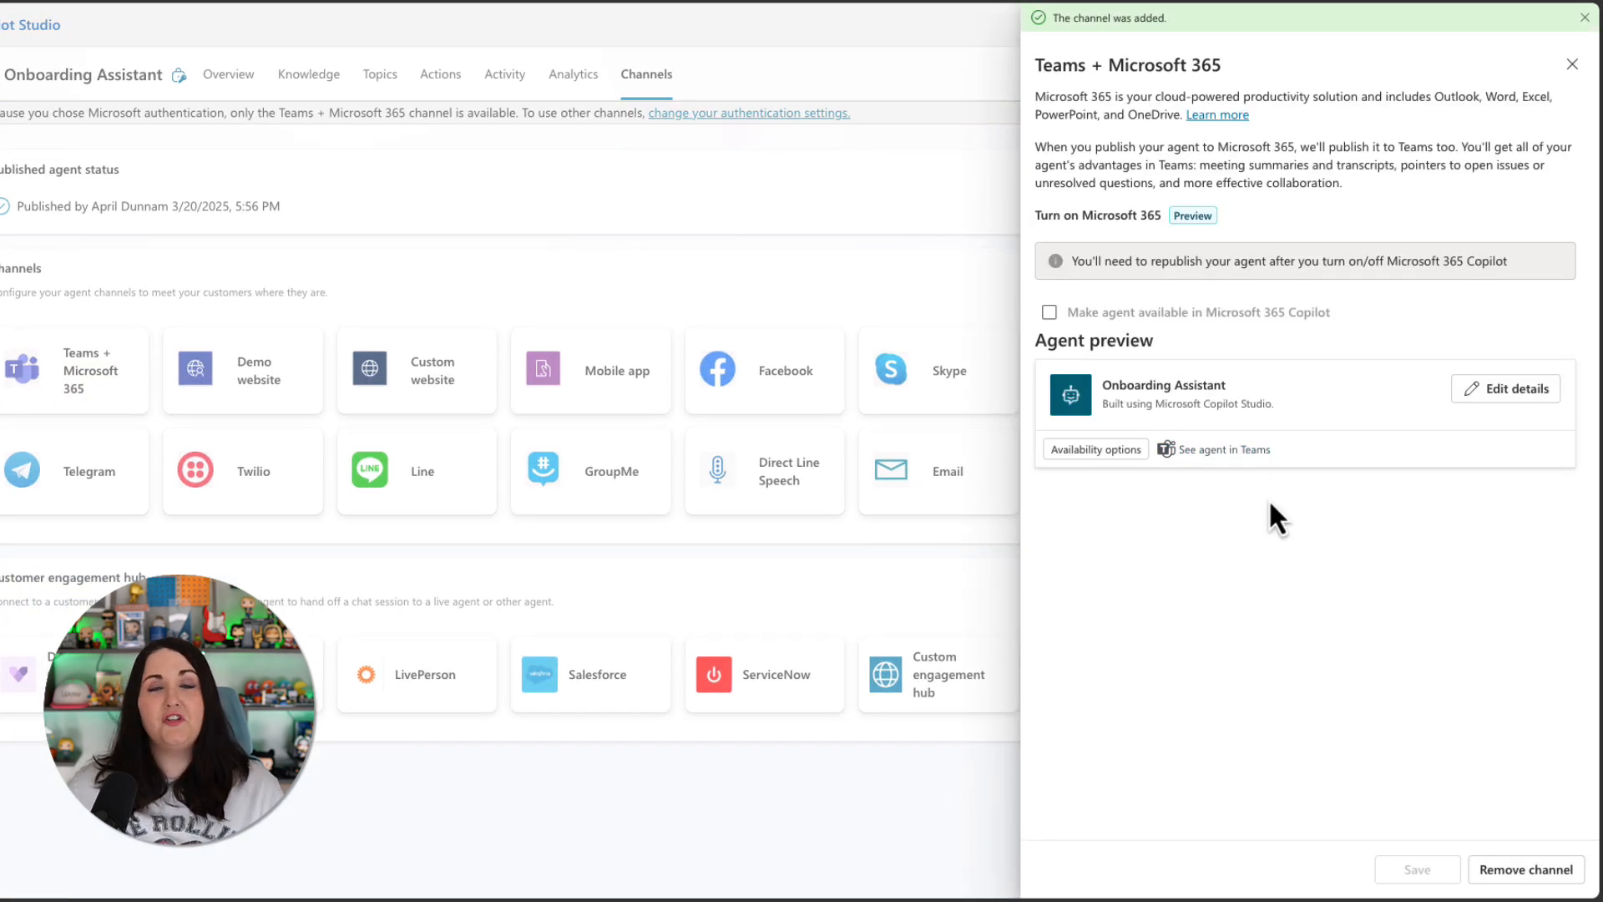
Switch to Microsoft Teams through the channel's agent link, add the Onboarding Assistant app and open its chat.
click(1249, 451)
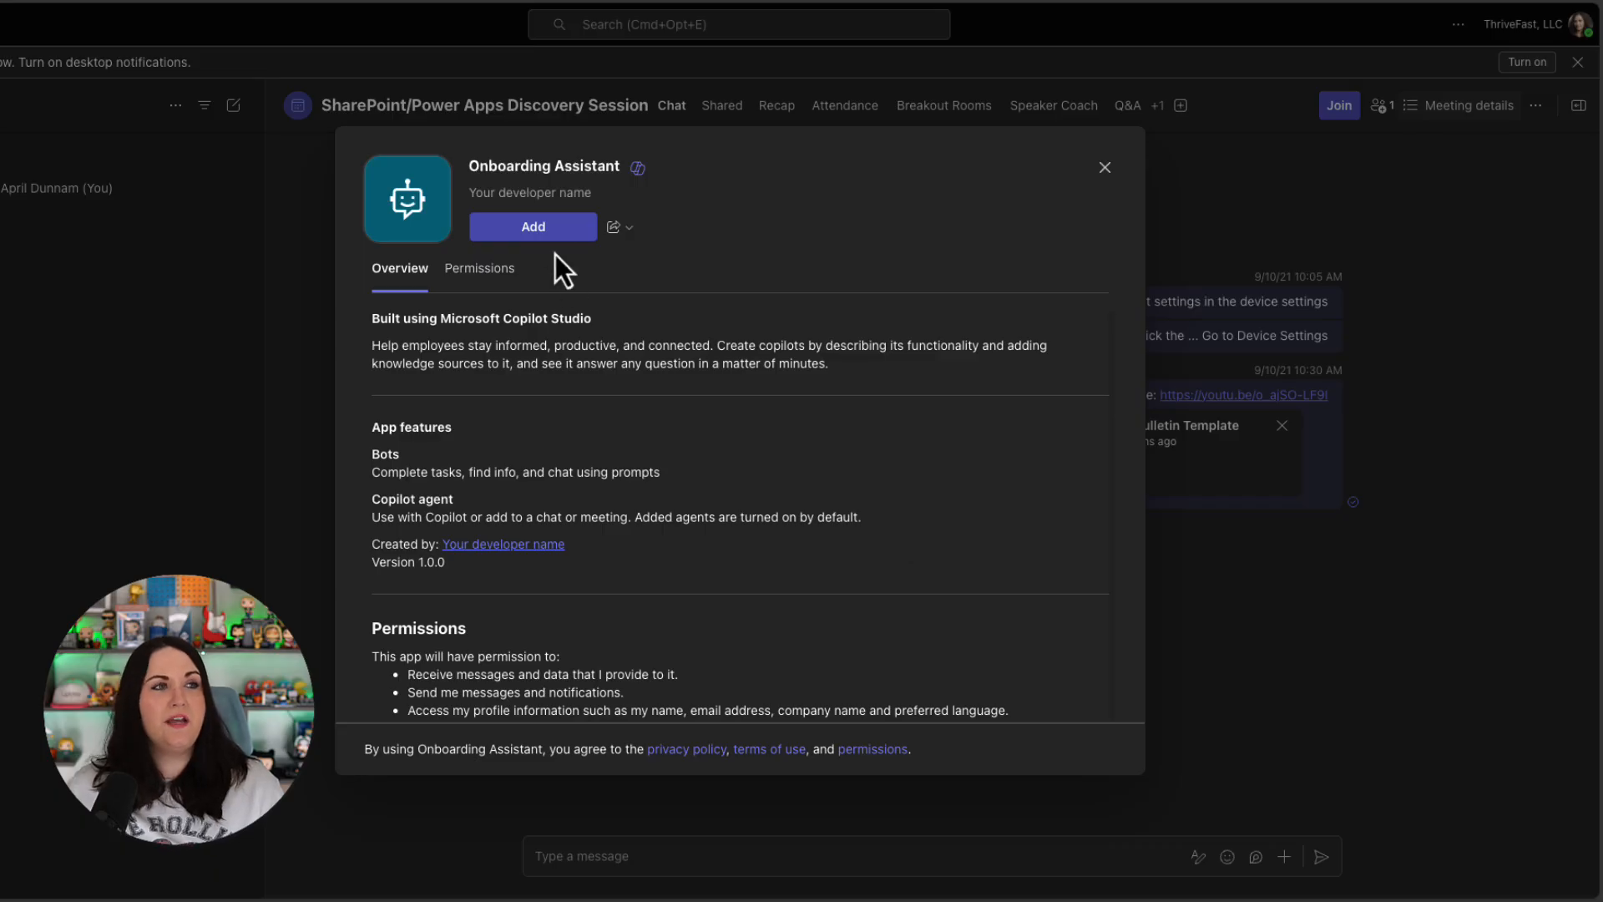
click(549, 236)
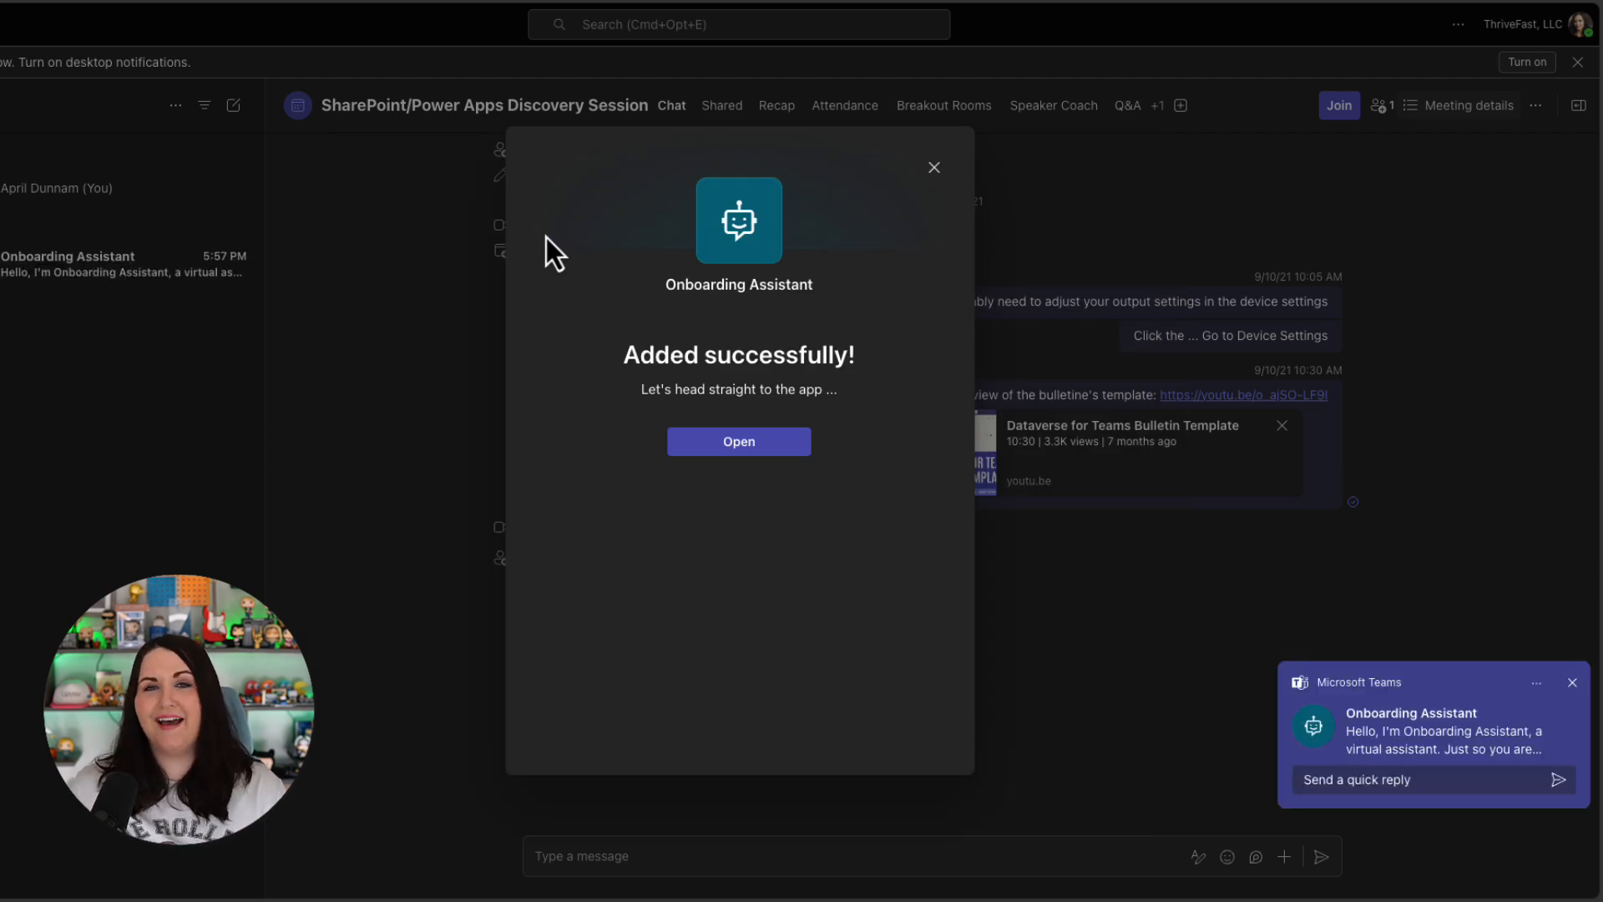
click(769, 443)
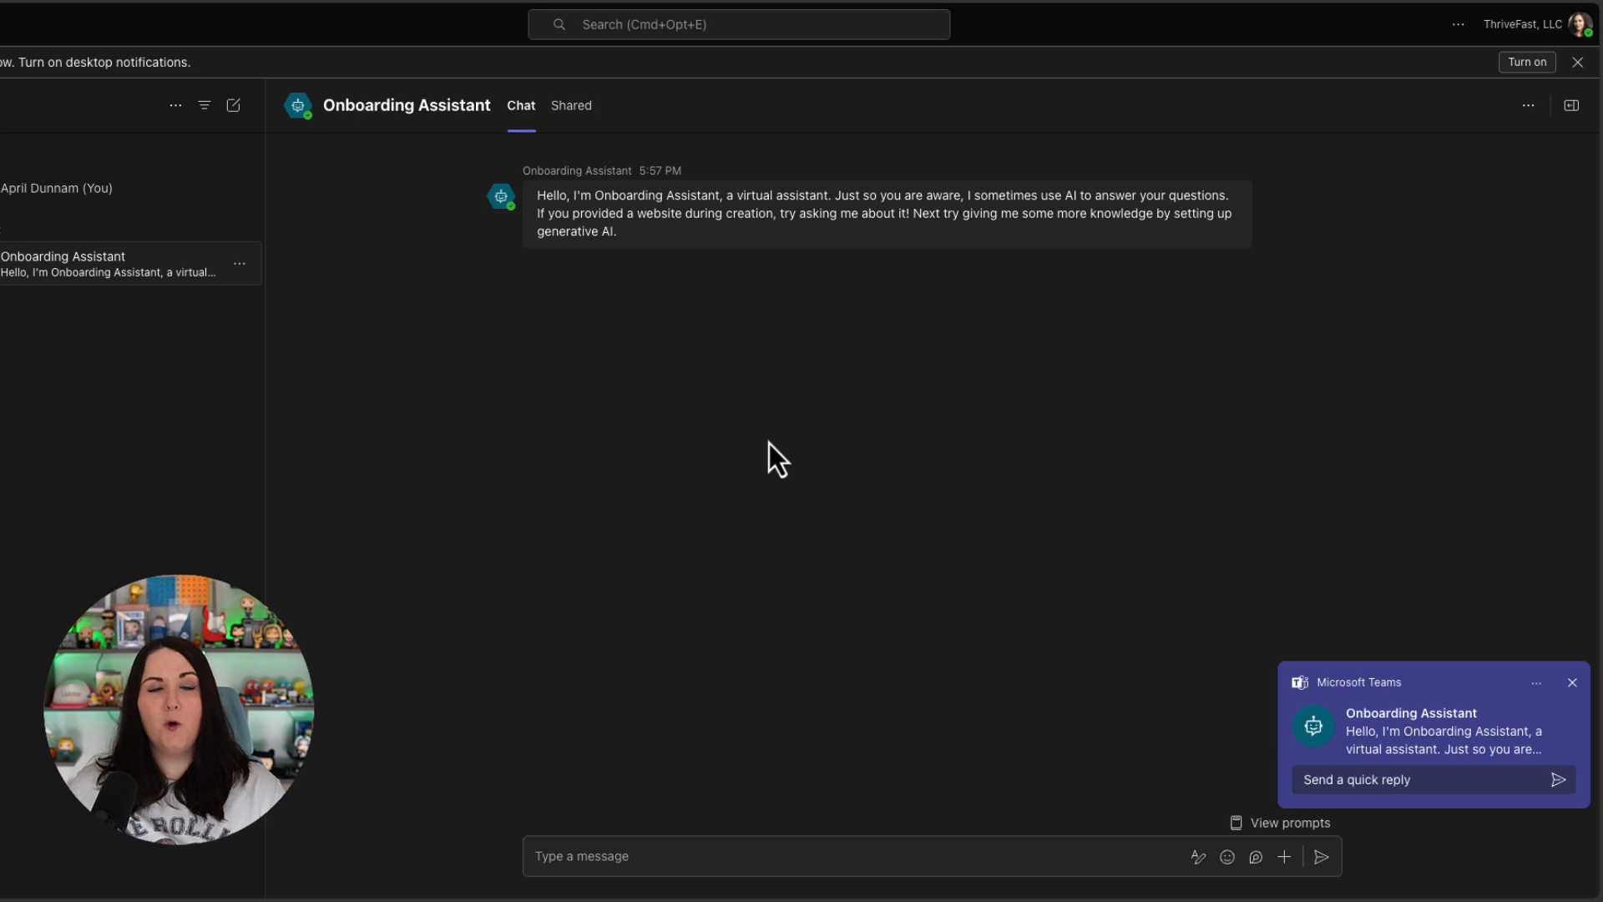
Ask the Onboarding Assistant in its Teams chat "What is my job title?".
click(870, 851)
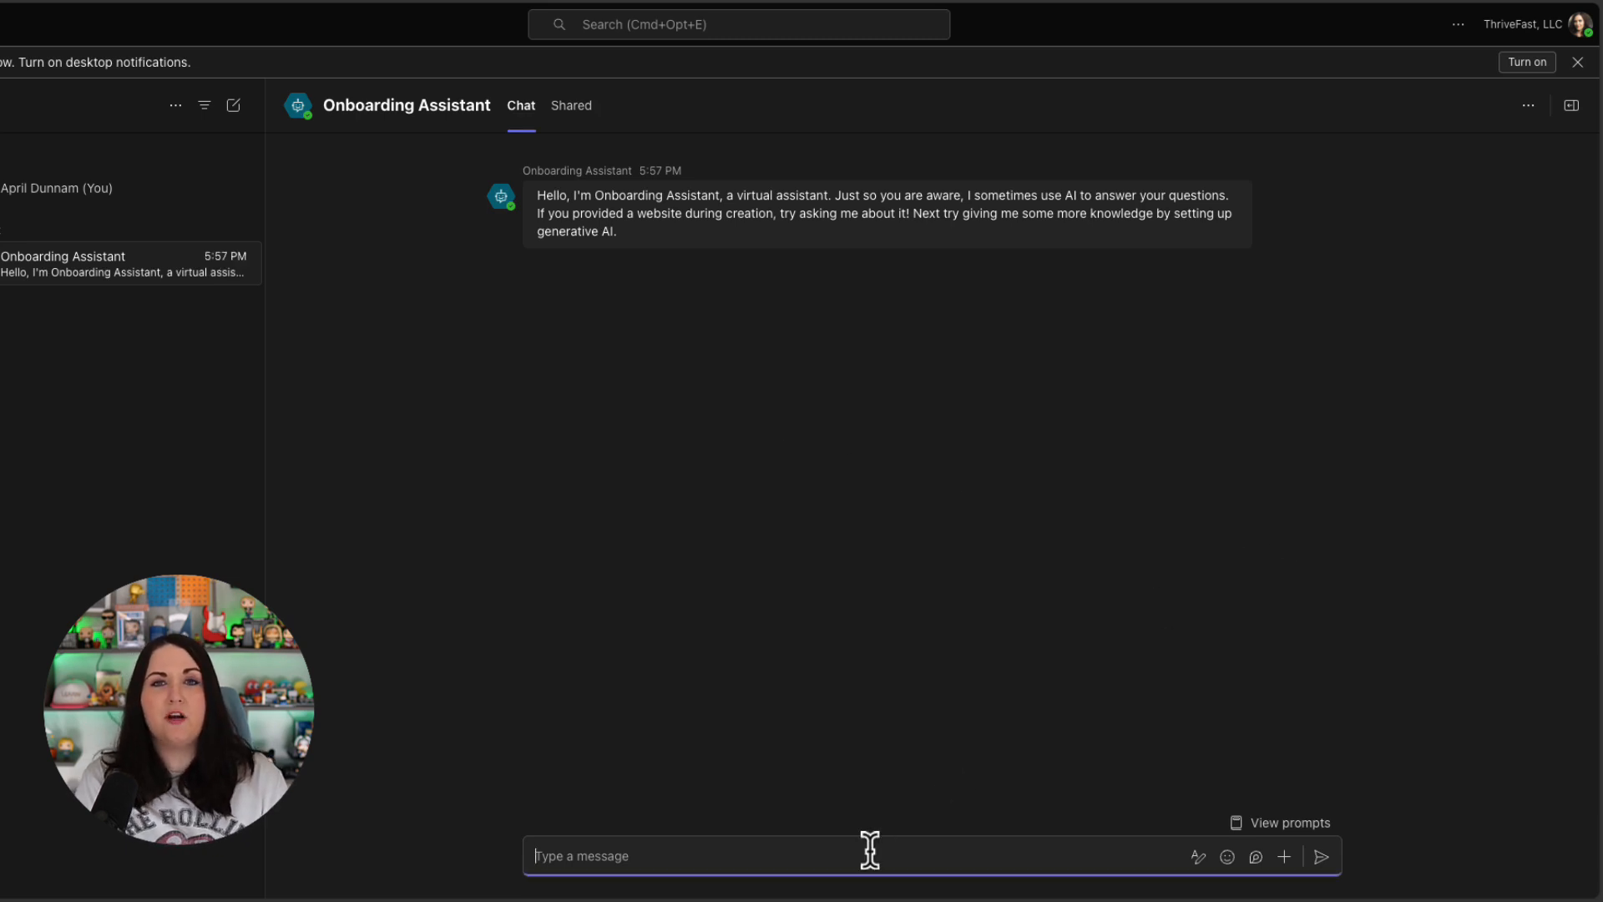
text(What is)
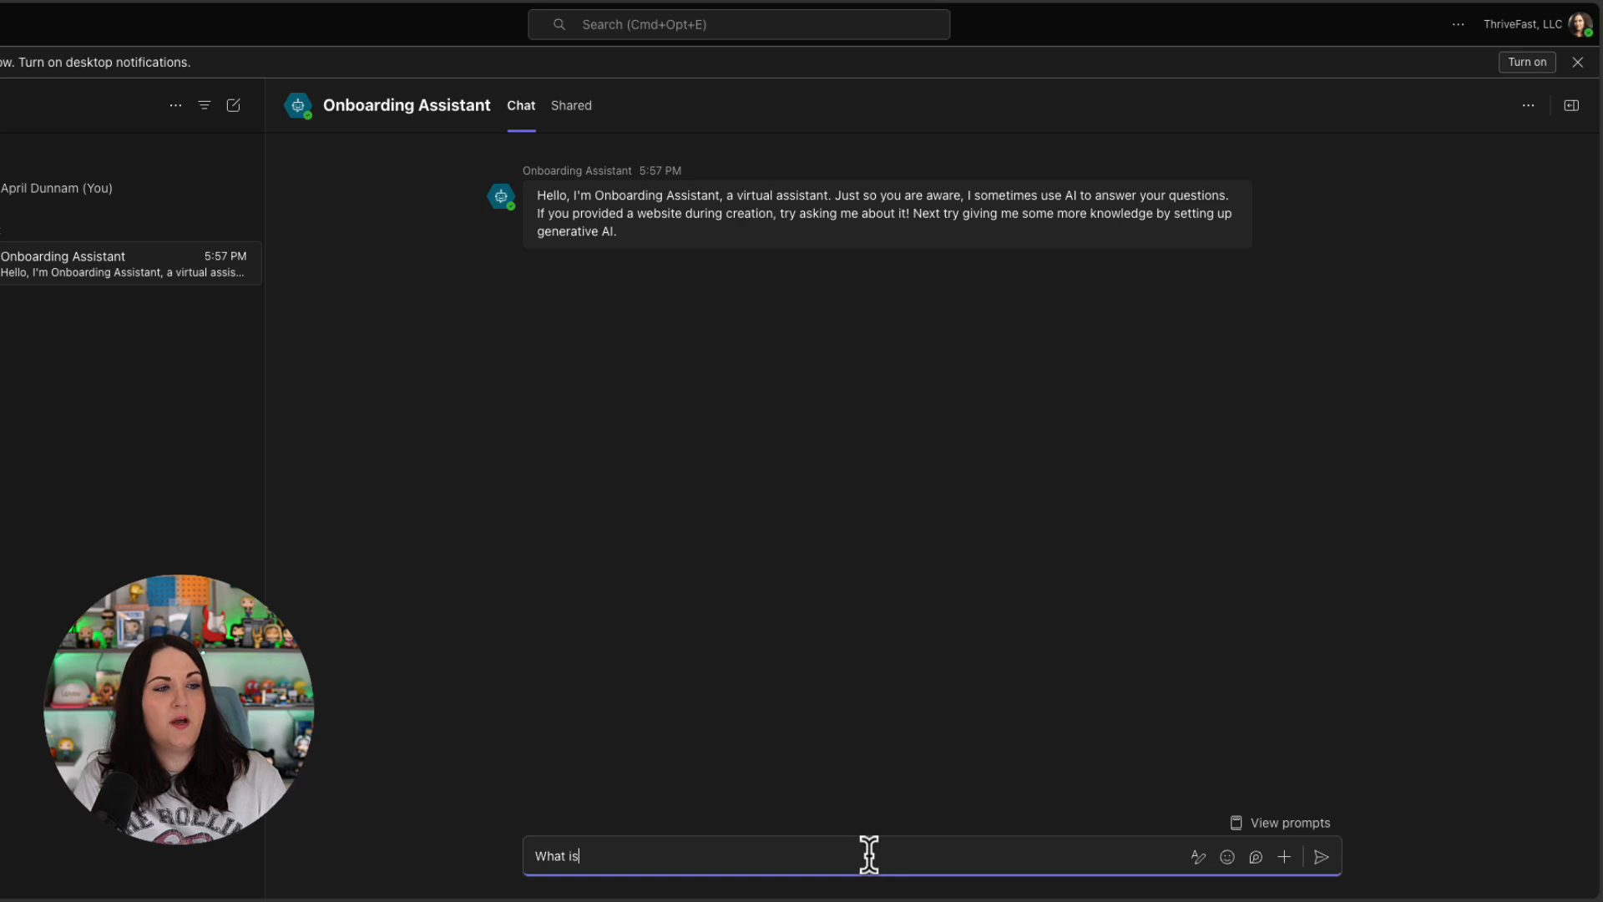
text( my job title?)
key(Return)
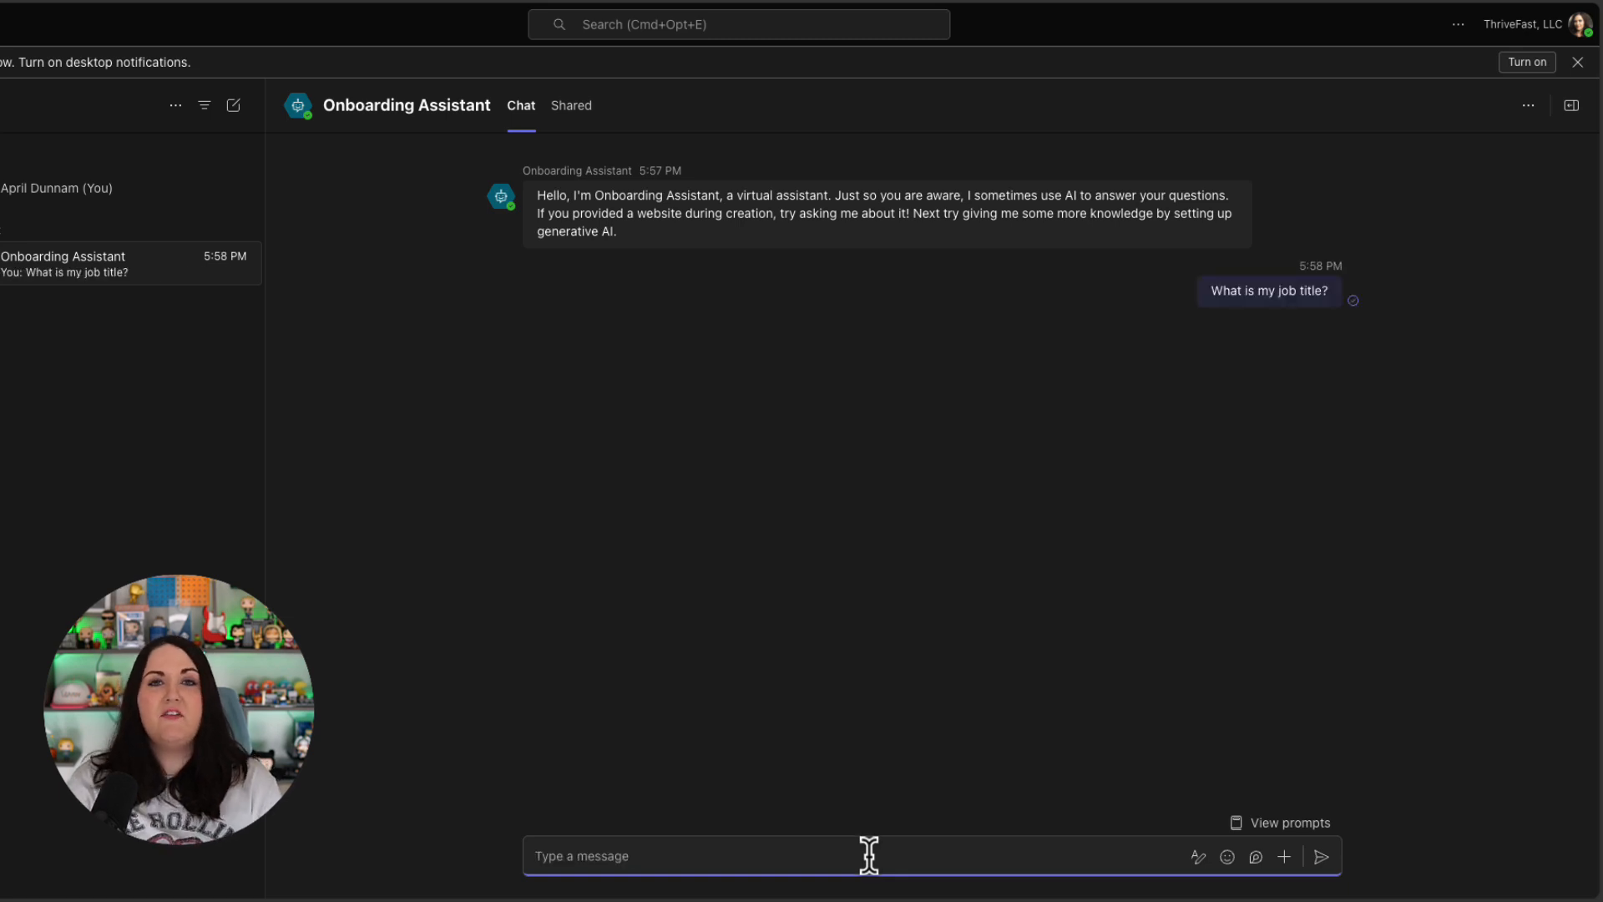